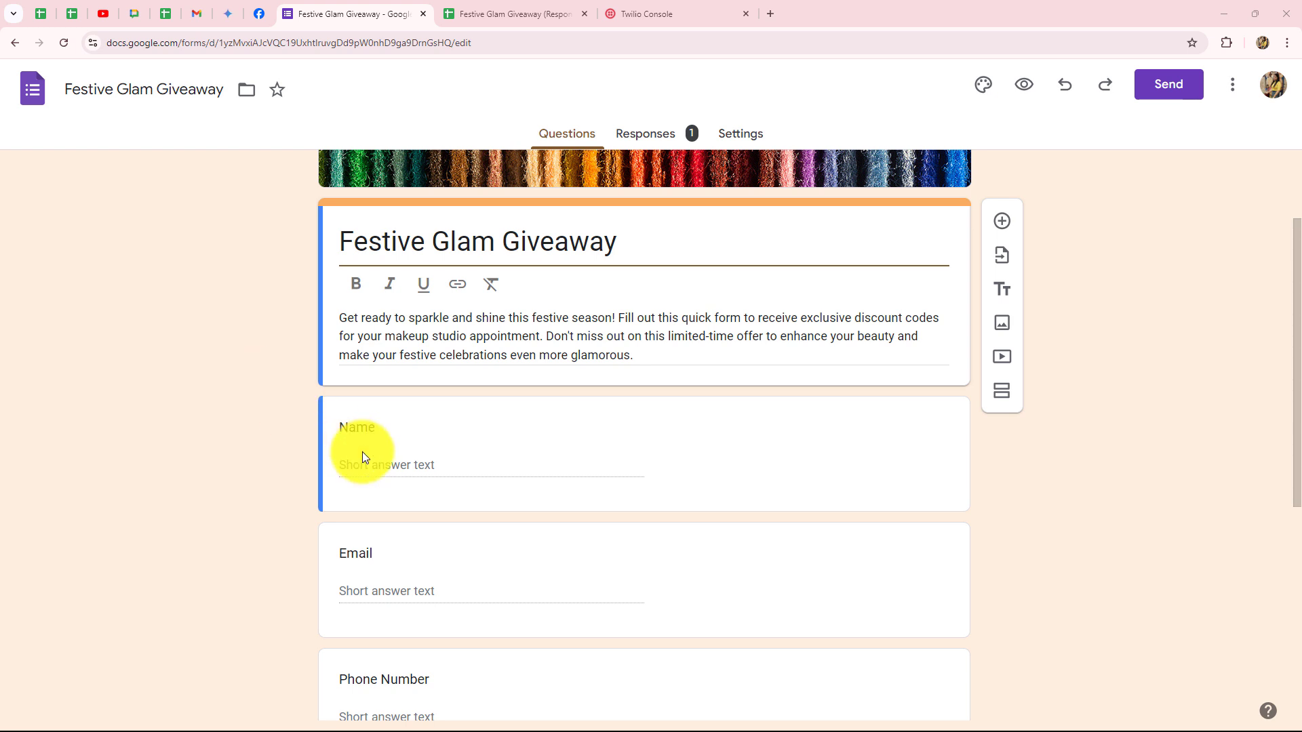
# Check the giveaway form, Twilio console and responses sheet tabs, then return to Pabbly Connect.
pyautogui.scroll(-6, 372, 473)
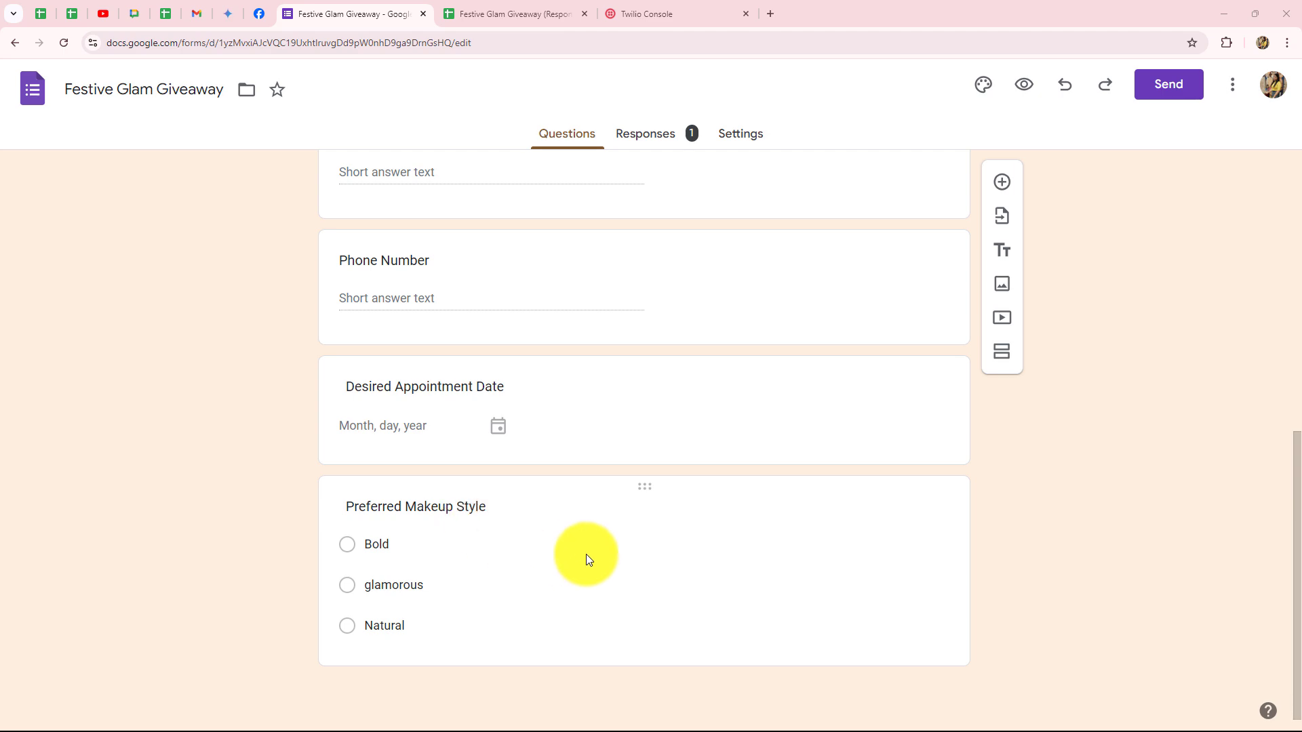
pyautogui.scroll(8, 687, 550)
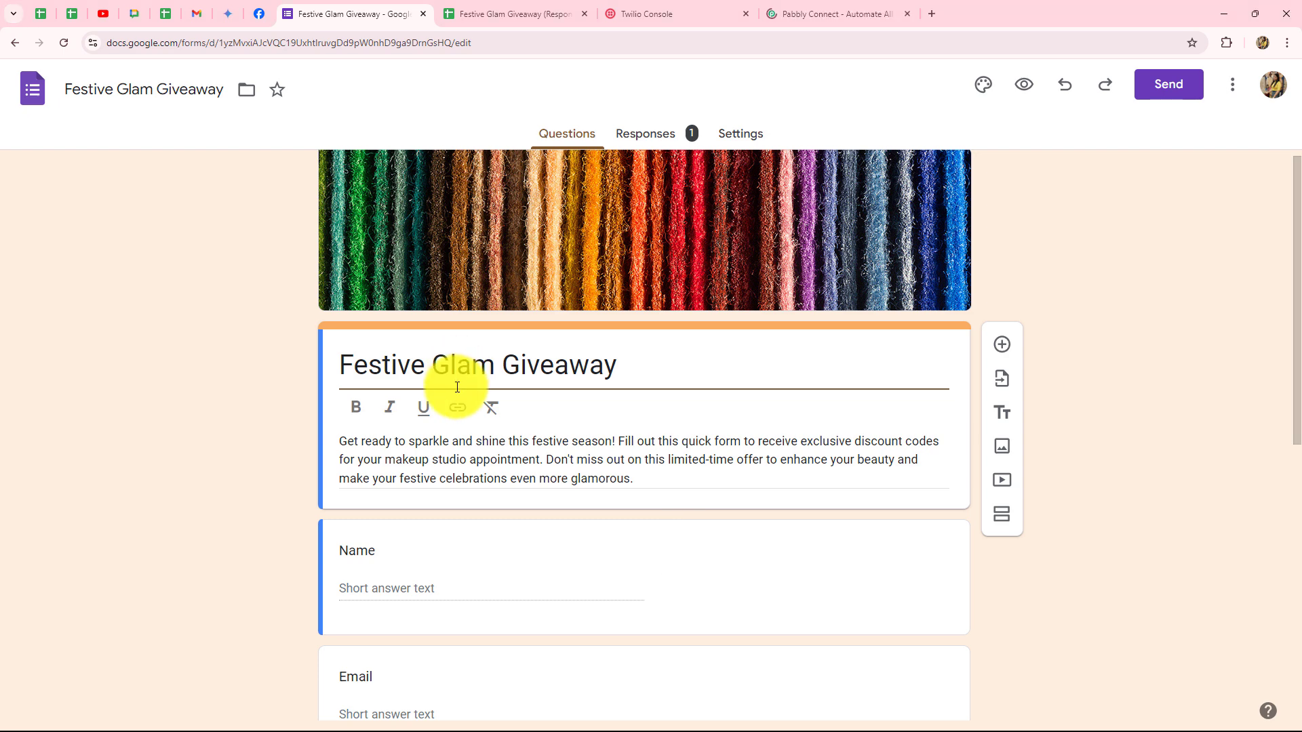
pyautogui.scroll(-2, 455, 389)
pyautogui.scroll(3, 449, 400)
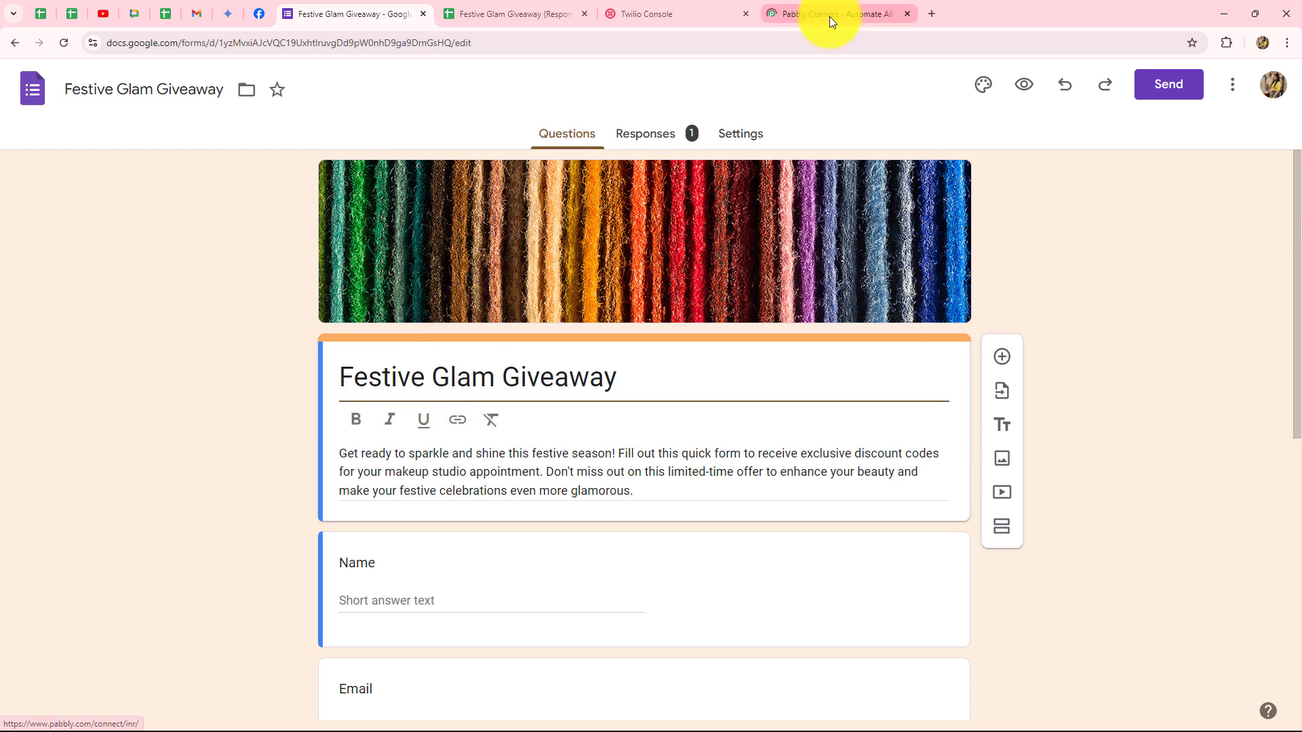
pyautogui.click(829, 15)
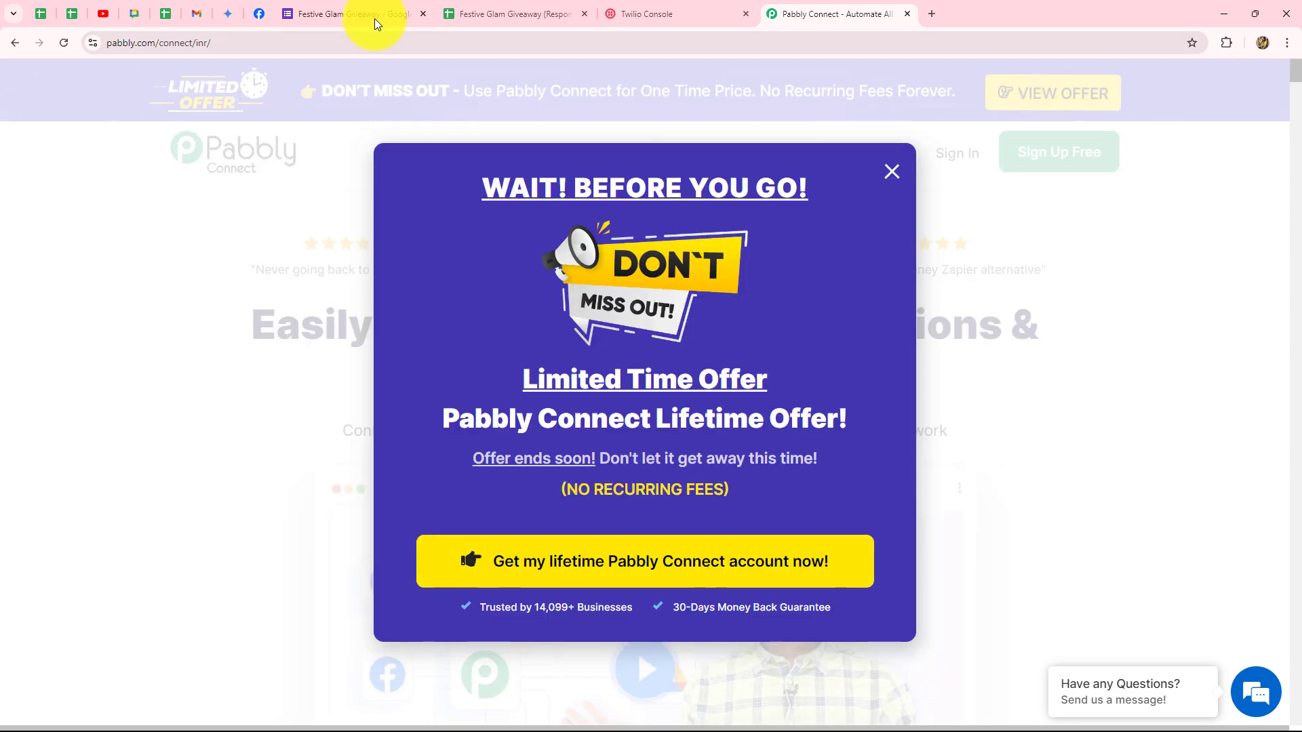
pyautogui.click(374, 19)
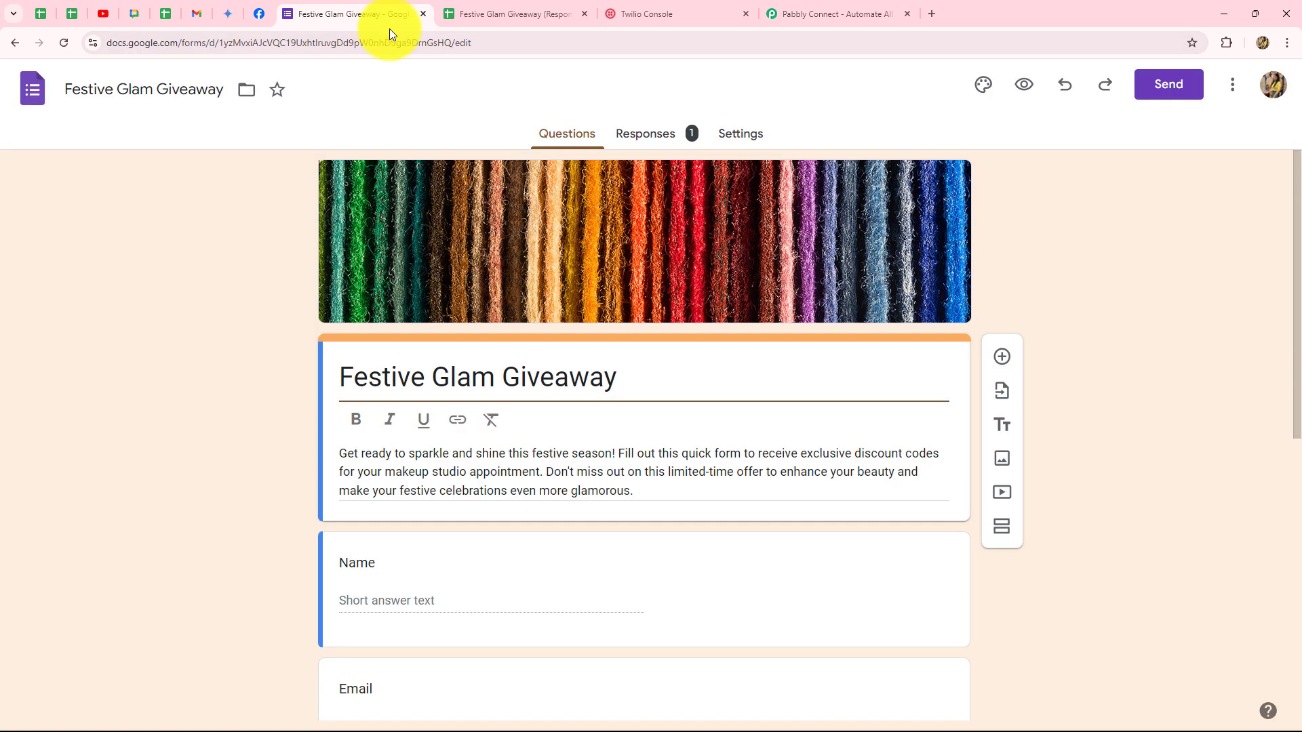
pyautogui.click(664, 16)
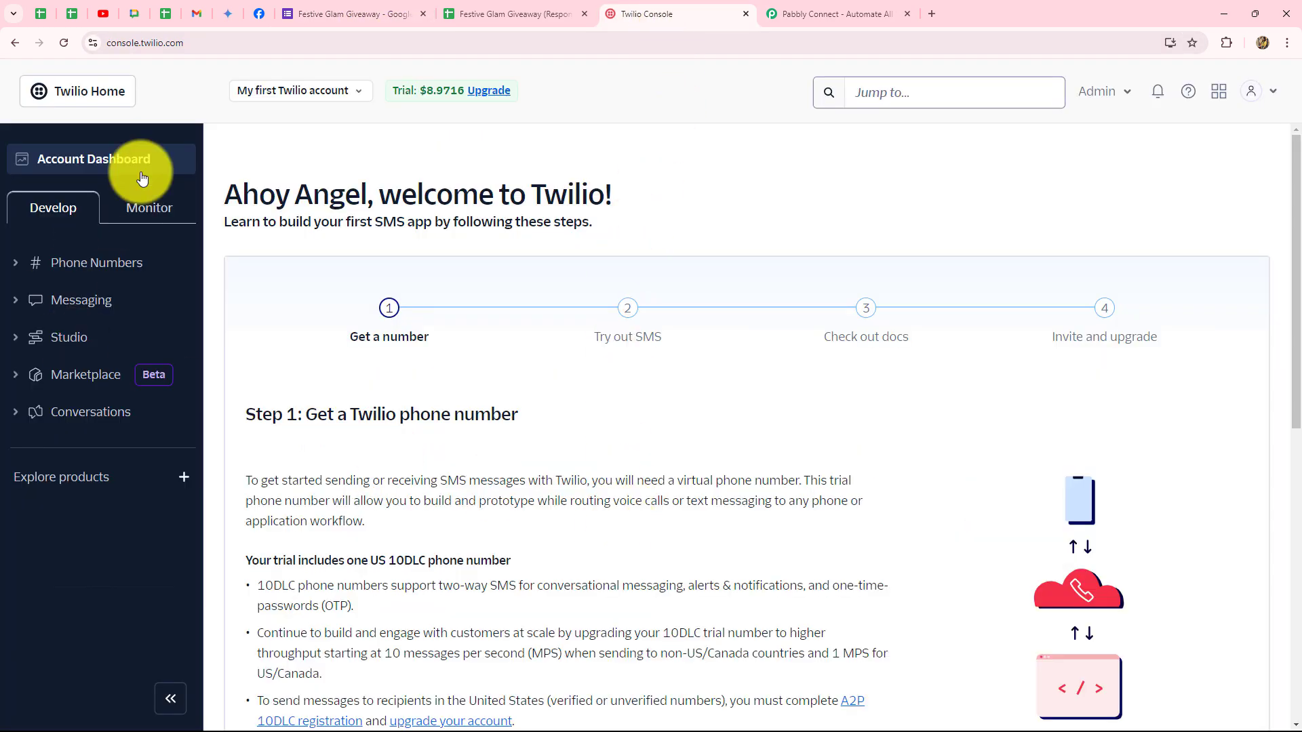
pyautogui.hotkey('ctrl', 'shift', 'Tab')
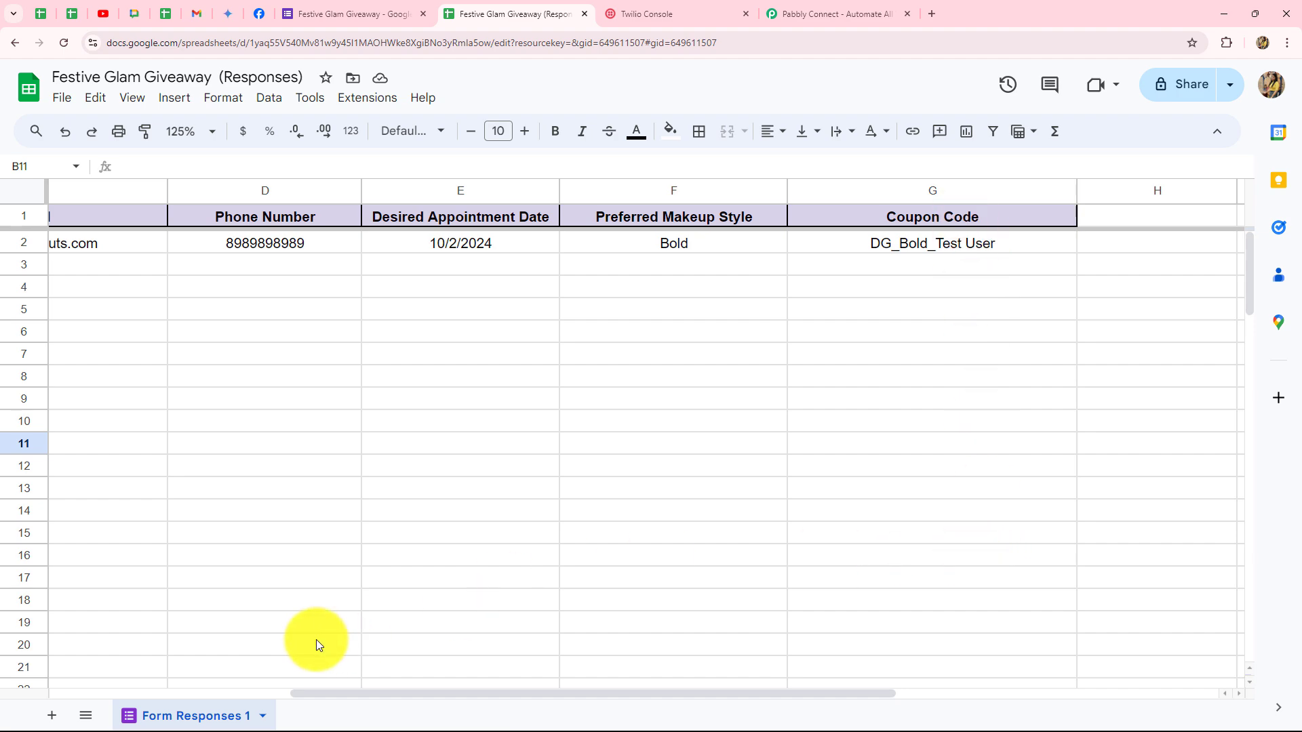
pyautogui.click(832, 13)
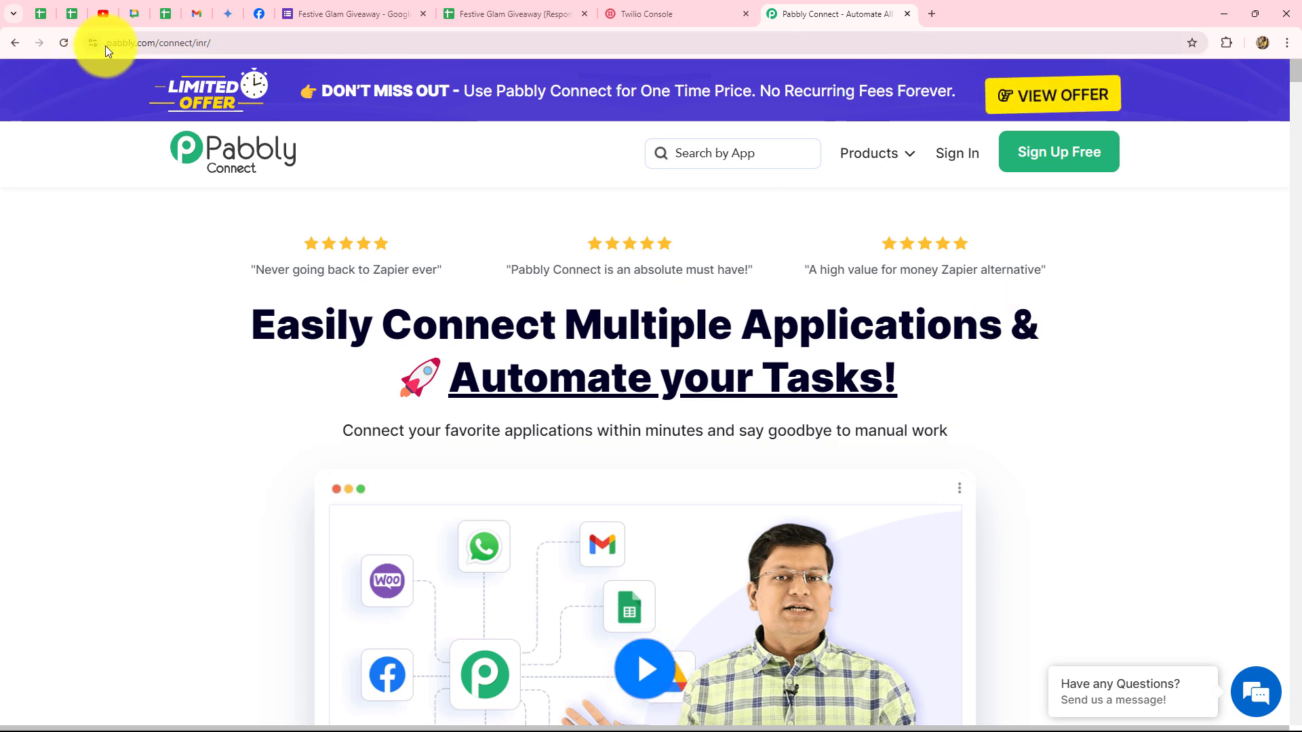
# Highlight the page address and the 'Easily Connect' headline, then sign in to the Pabbly account.
pyautogui.click(294, 42)
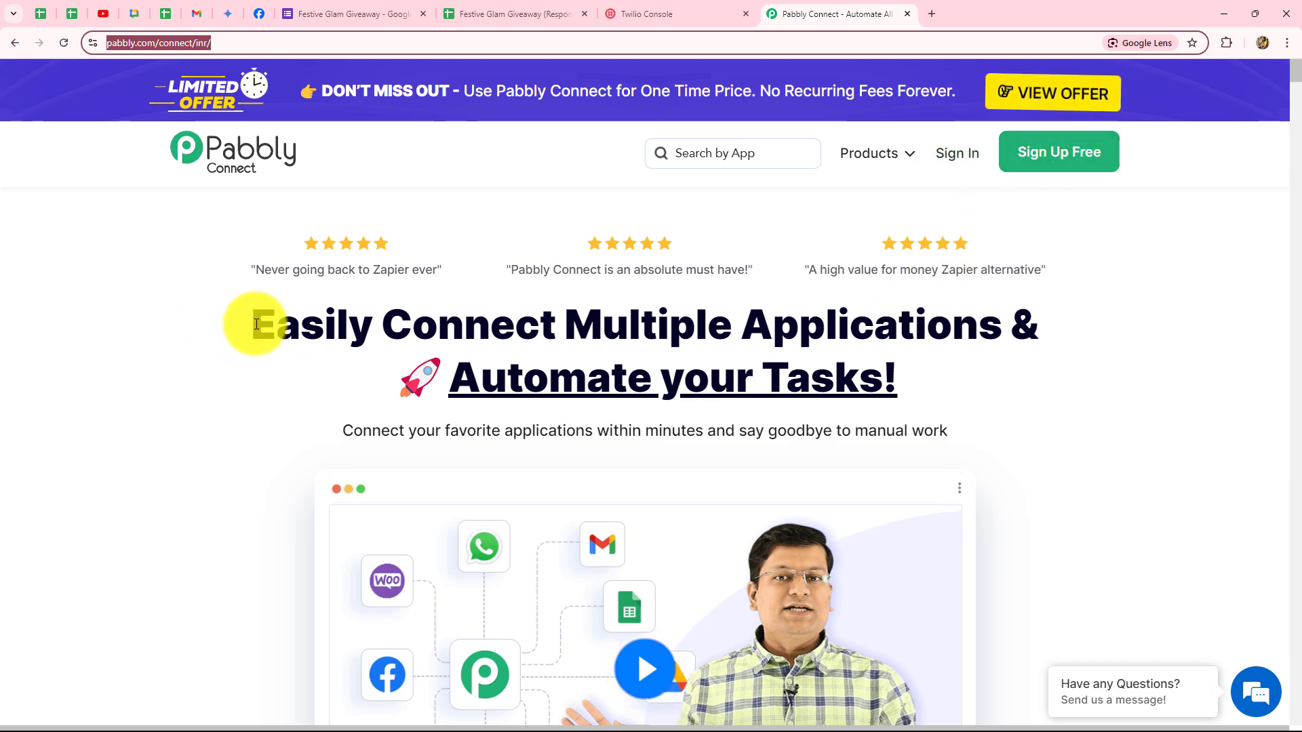
pyautogui.moveTo(240, 318); pyautogui.dragTo(516, 326)
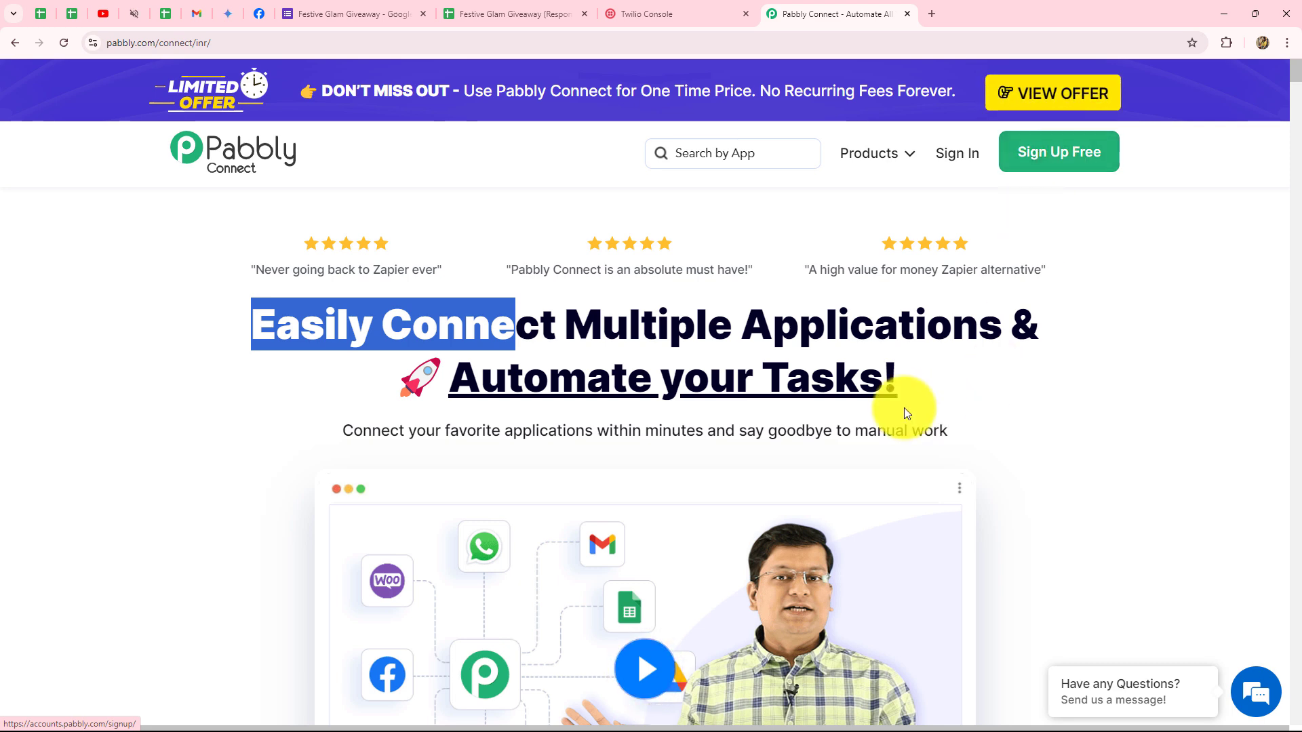
pyautogui.moveTo(921, 374); pyautogui.dragTo(206, 291)
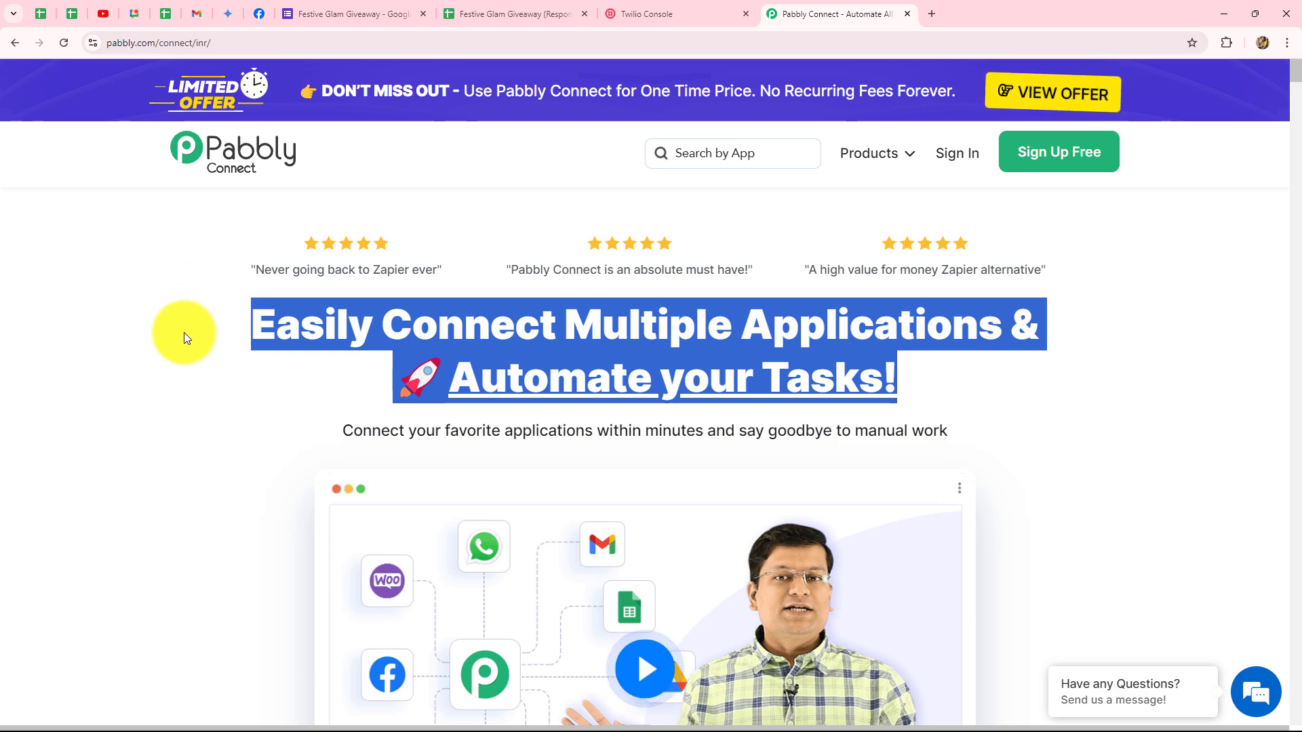
pyautogui.click(353, 211)
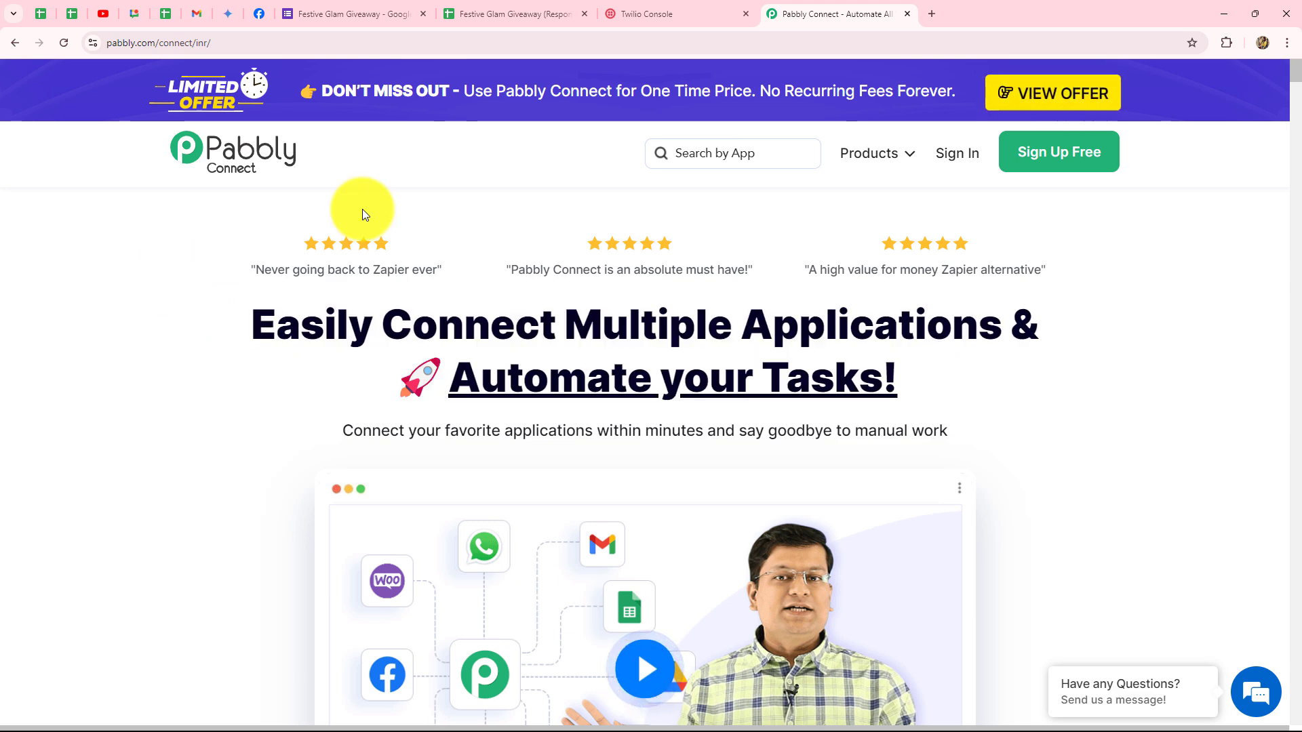
pyautogui.click(968, 160)
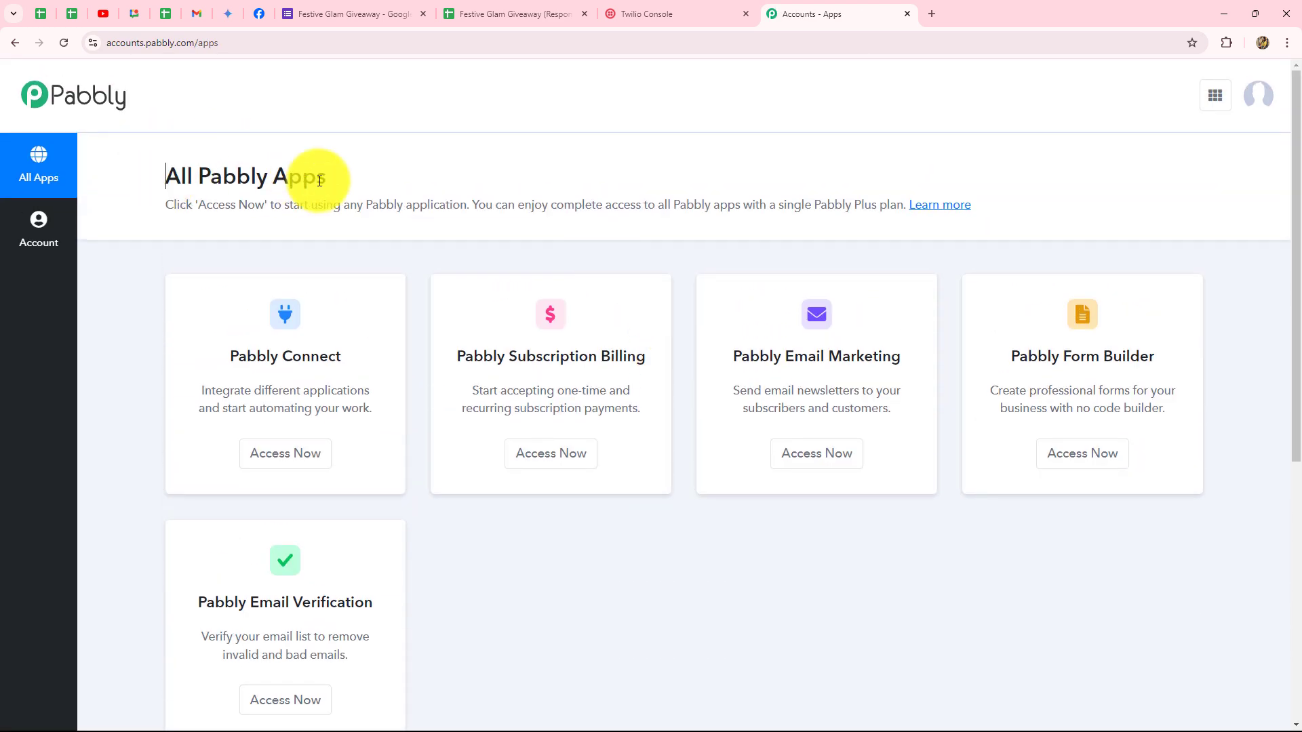
# Open Pabbly Connect from All Pabbly Apps into a new tab and look over its dashboard.
pyautogui.tripleClick(320, 180)
pyautogui.scroll(-2, 1036, 425)
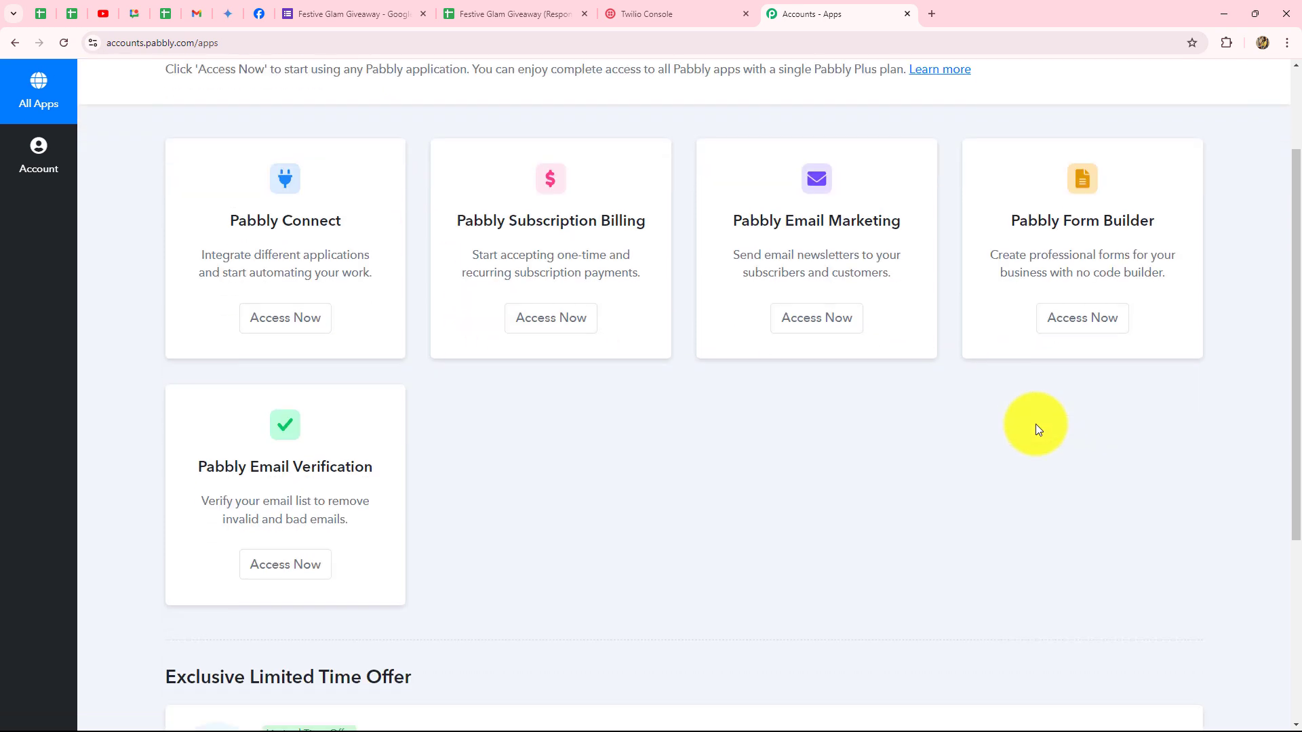
pyautogui.scroll(2, 1036, 424)
pyautogui.click(233, 359)
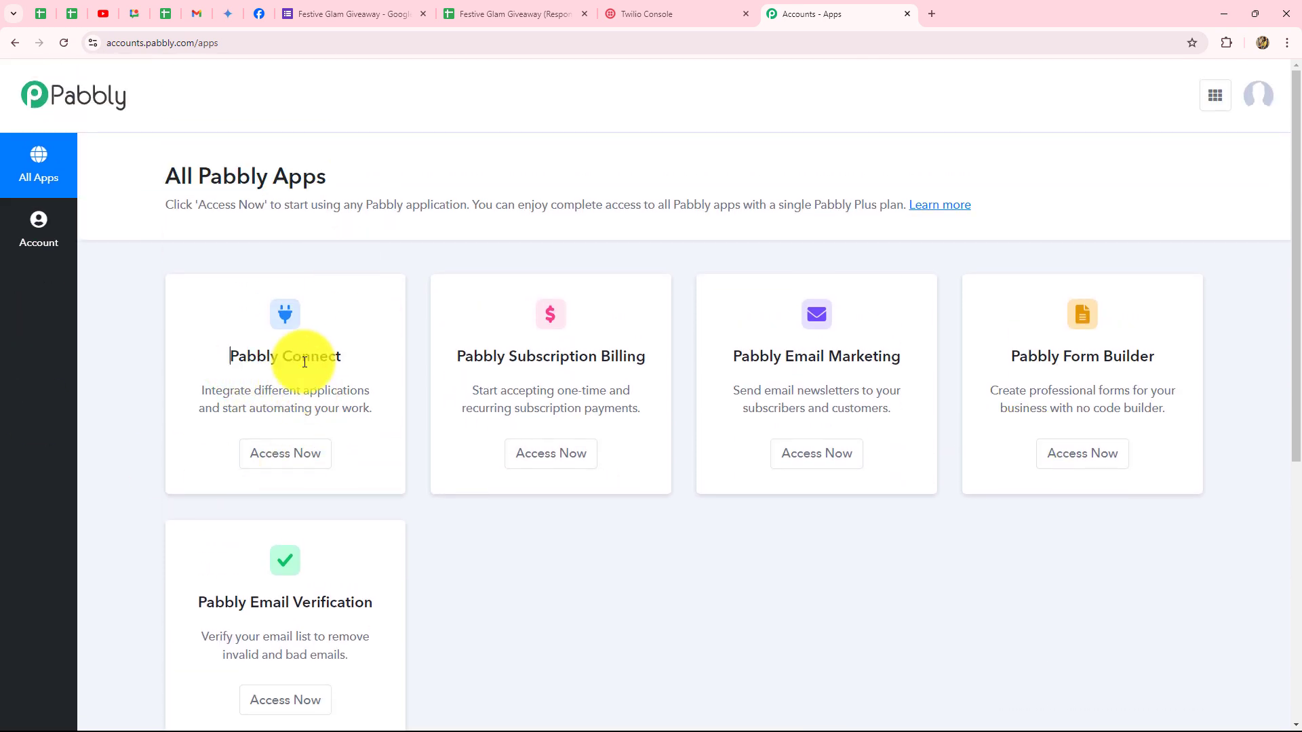
pyautogui.tripleClick(305, 358)
pyautogui.click(285, 458)
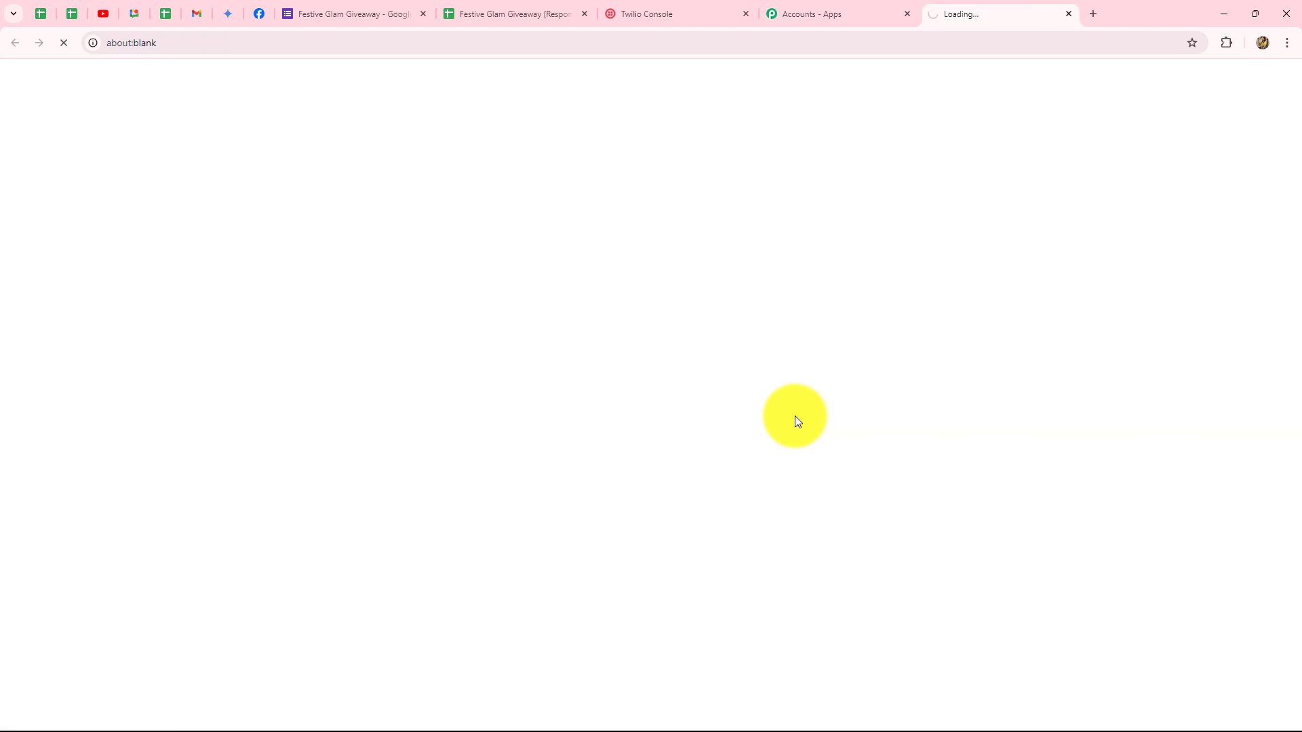
pyautogui.scroll(-4, 494, 442)
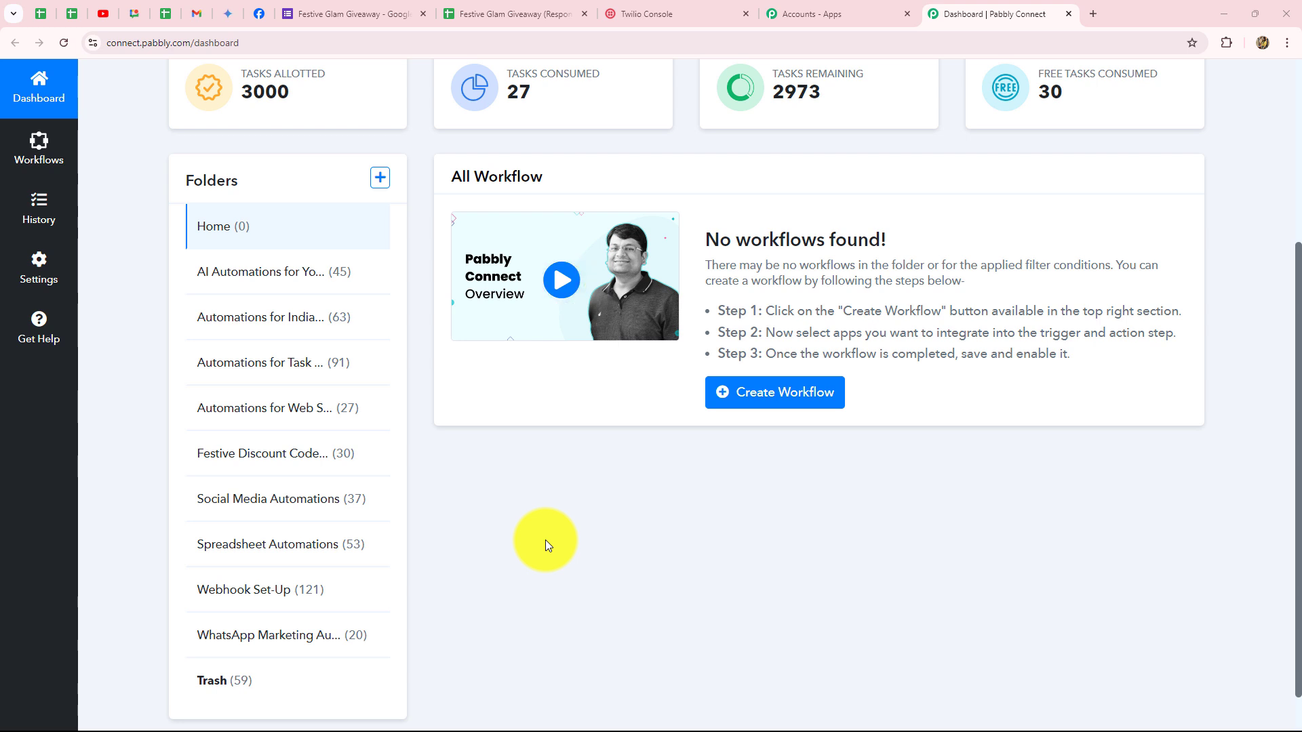
pyautogui.scroll(1, 545, 540)
pyautogui.scroll(-2, 545, 540)
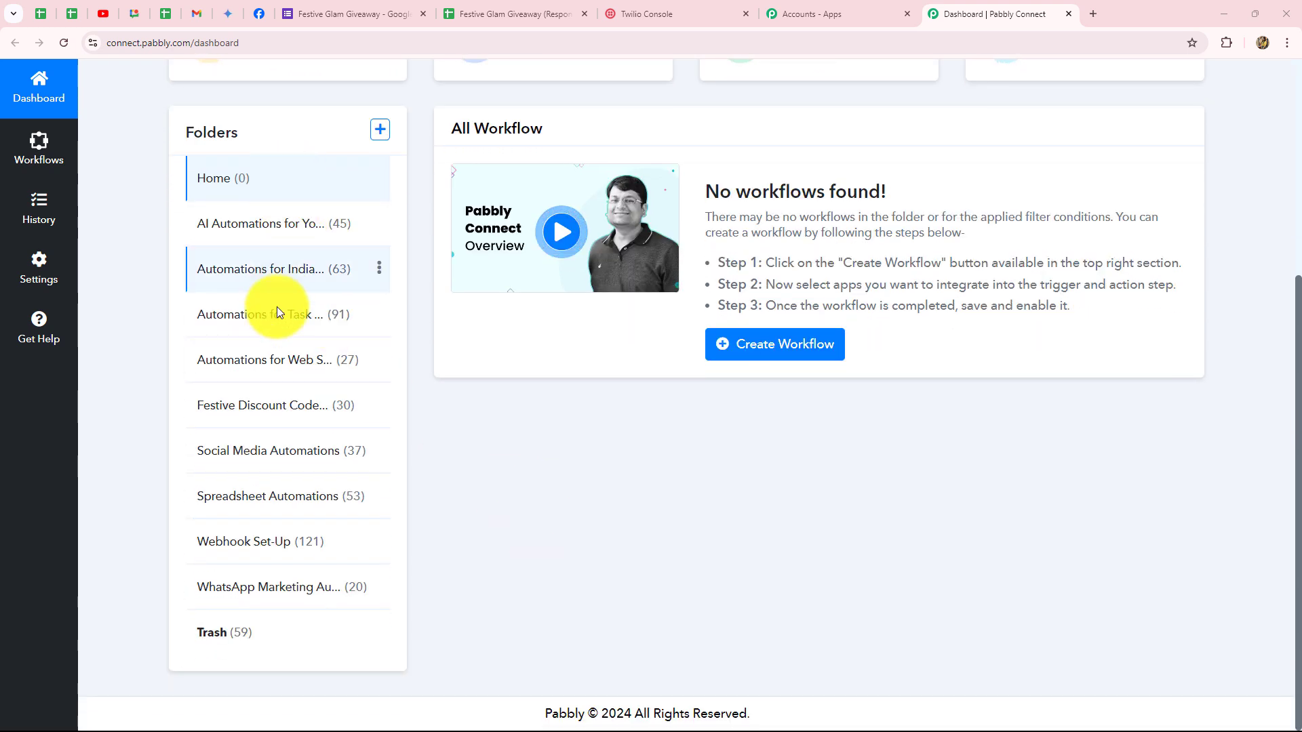
pyautogui.scroll(4, 650, 549)
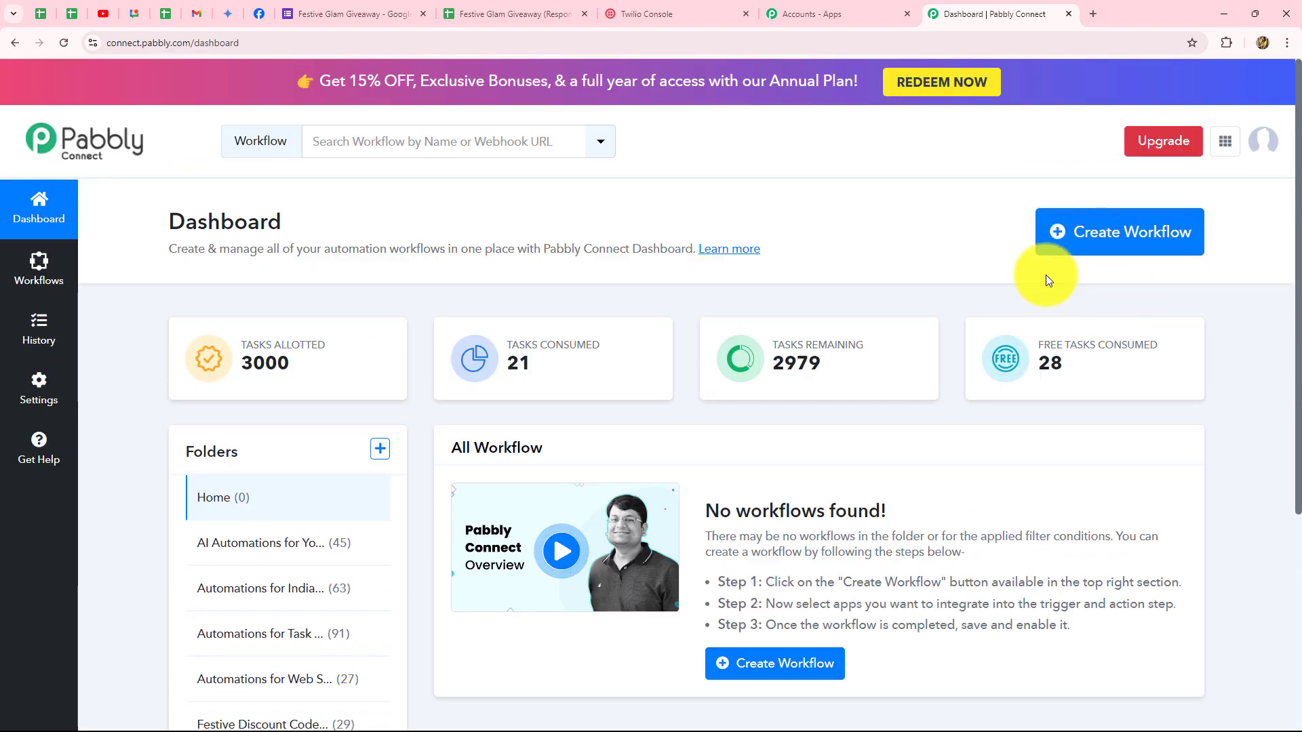
# Create the pasted-name workflow 'Send Unique Coupon Codes to Customers via SMS' under Festive Discount Code Automation.
pyautogui.click(1123, 245)
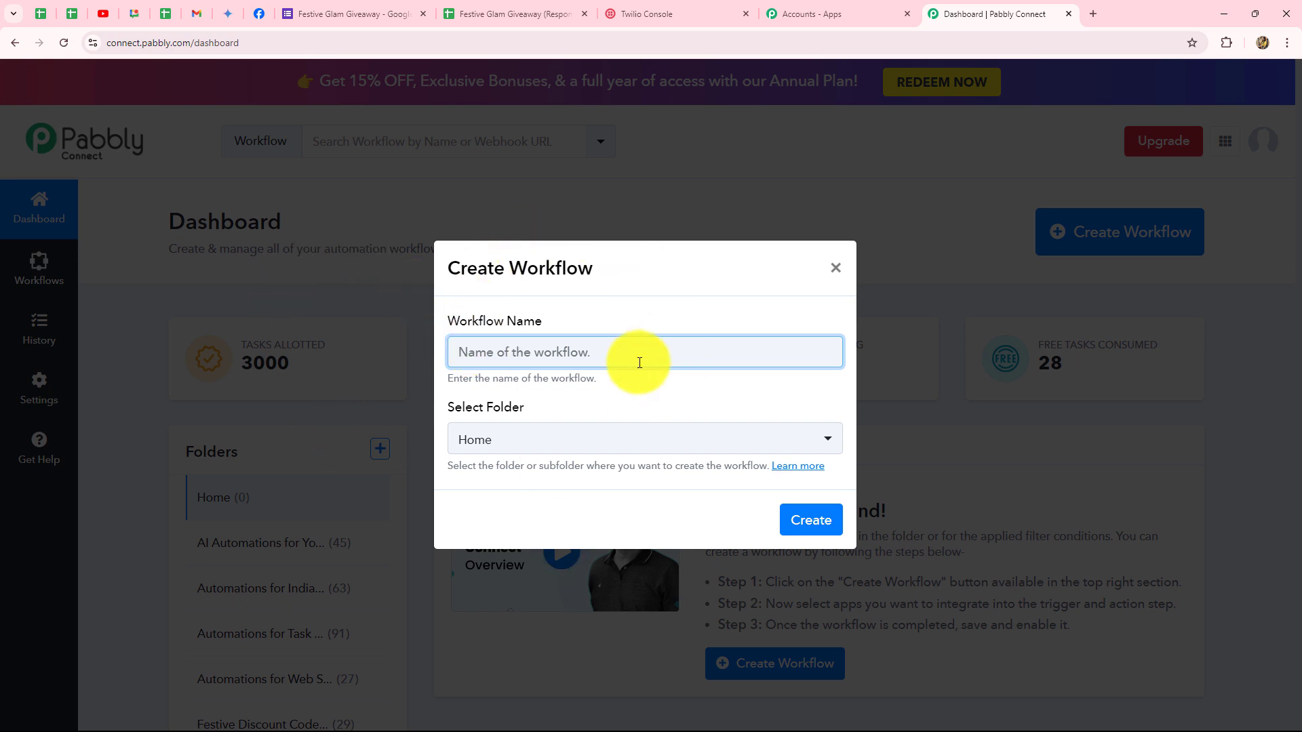
pyautogui.write('Send Unique Coupon Codes to Customers via SMS')
pyautogui.click(699, 388)
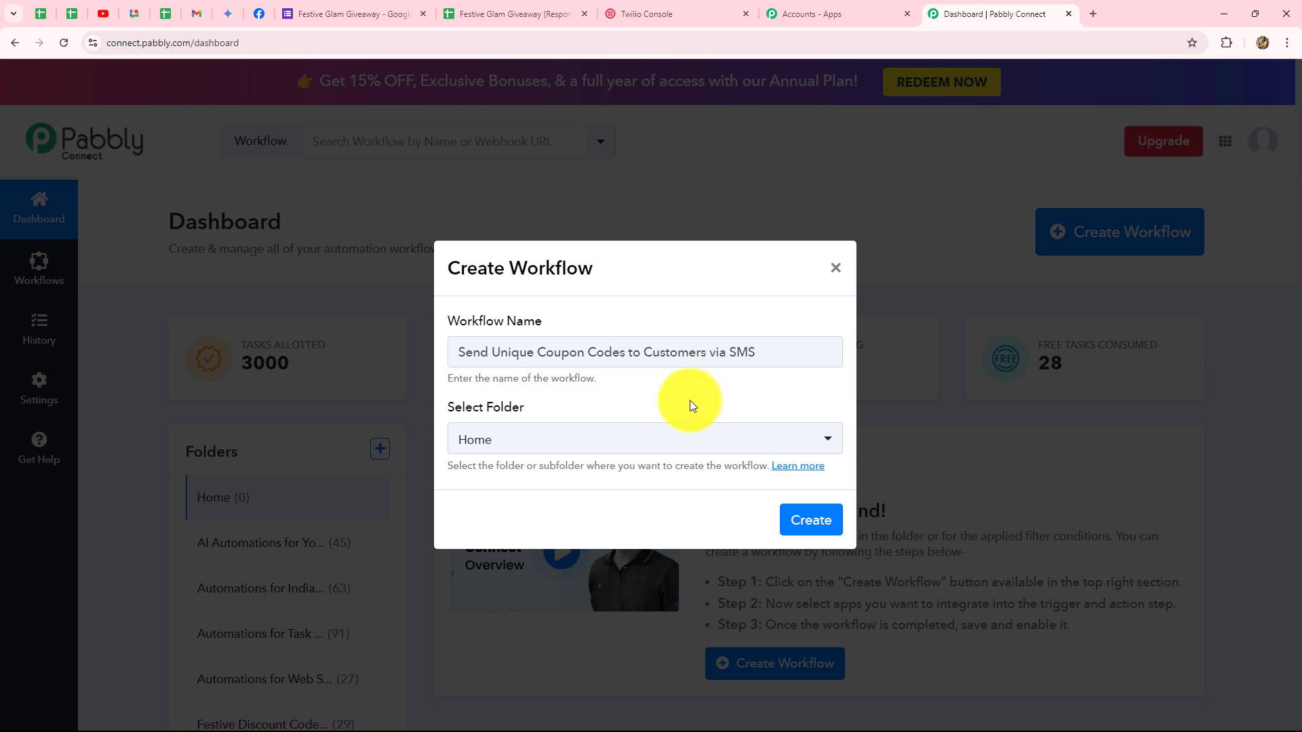
pyautogui.click(669, 450)
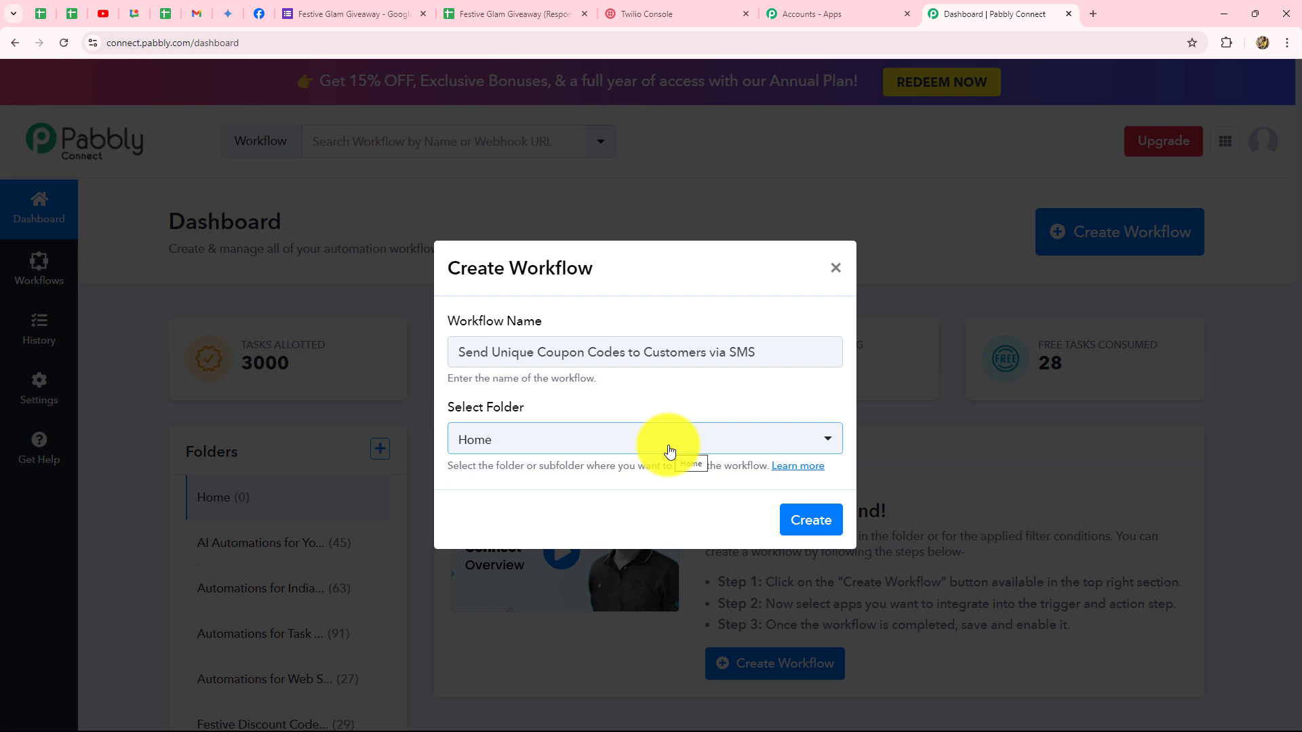
pyautogui.click(670, 442)
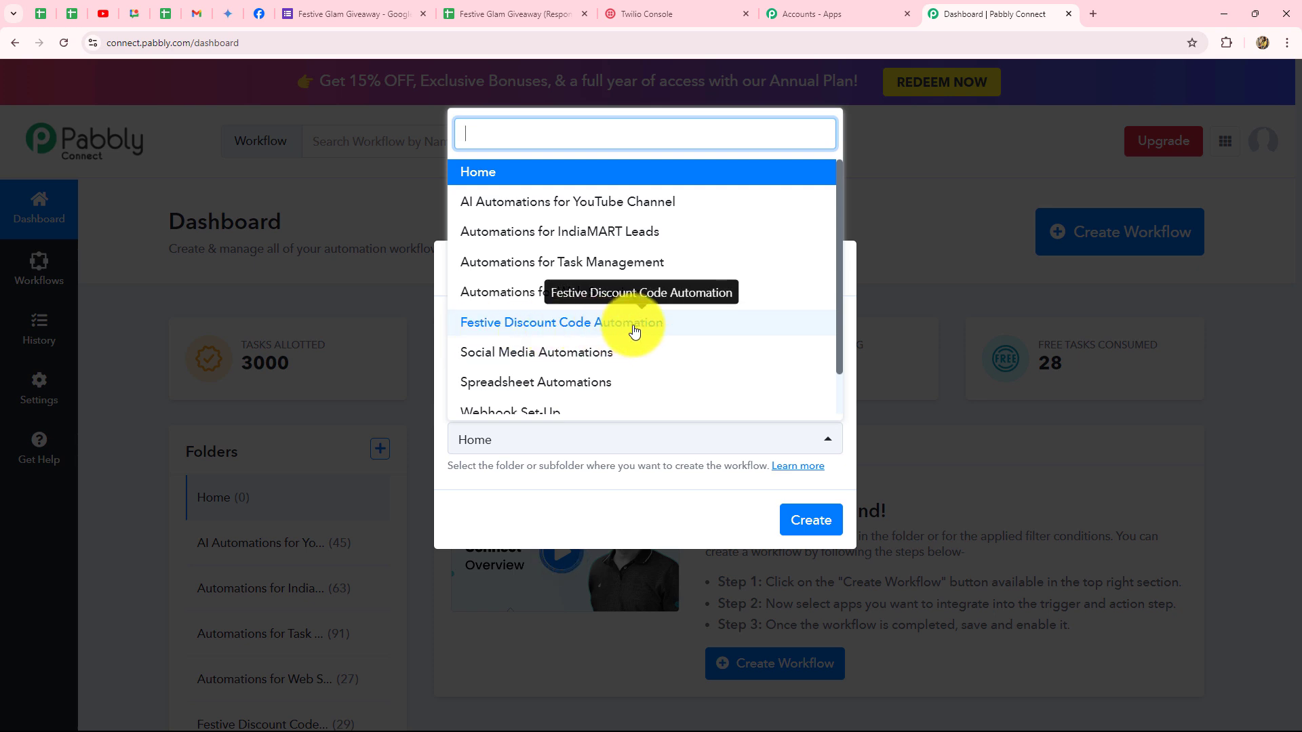
pyautogui.click(634, 331)
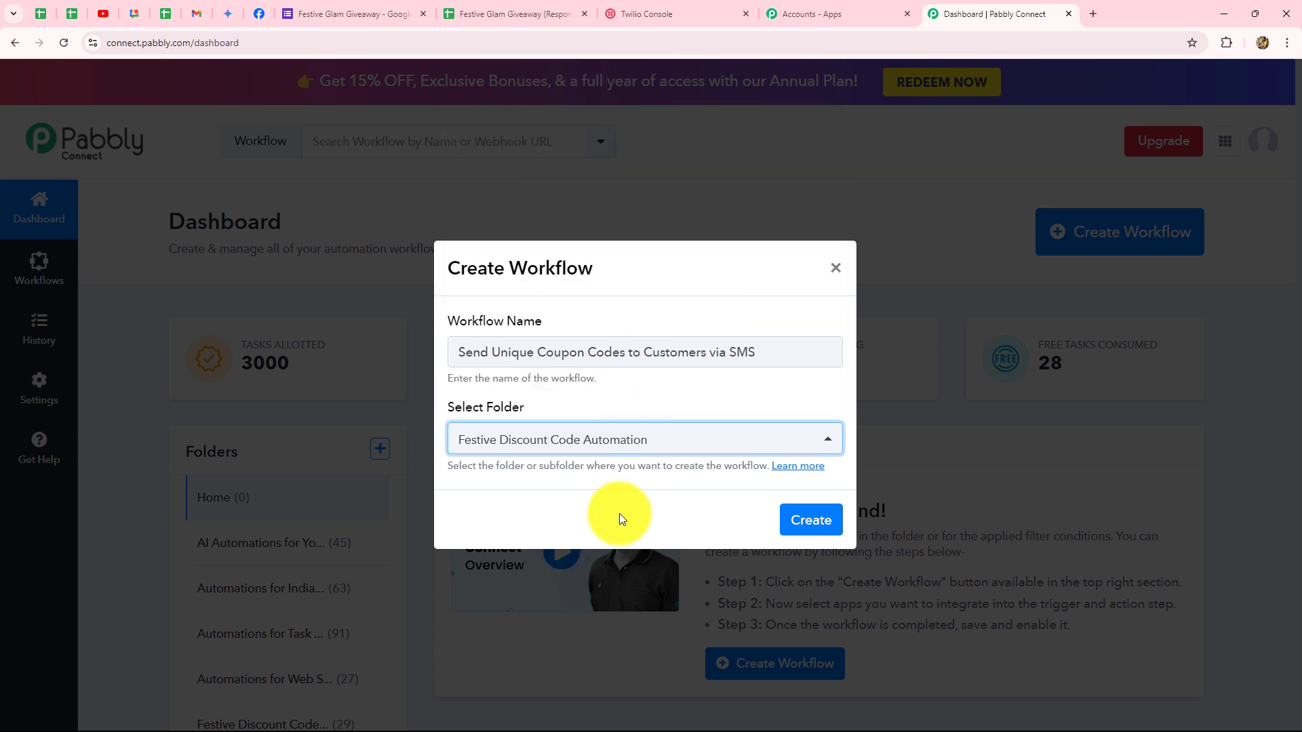
pyautogui.click(814, 520)
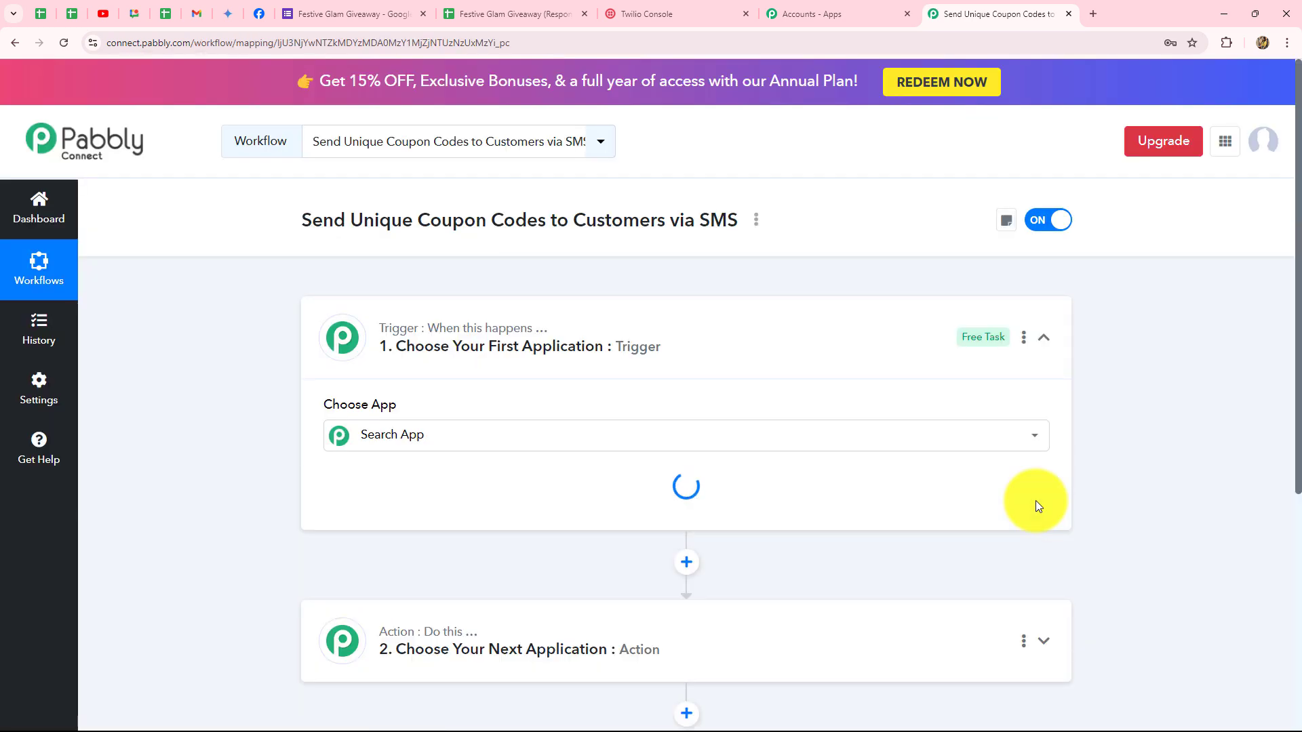
# Collapse the empty Trigger card in the new workflow.
pyautogui.click(1044, 337)
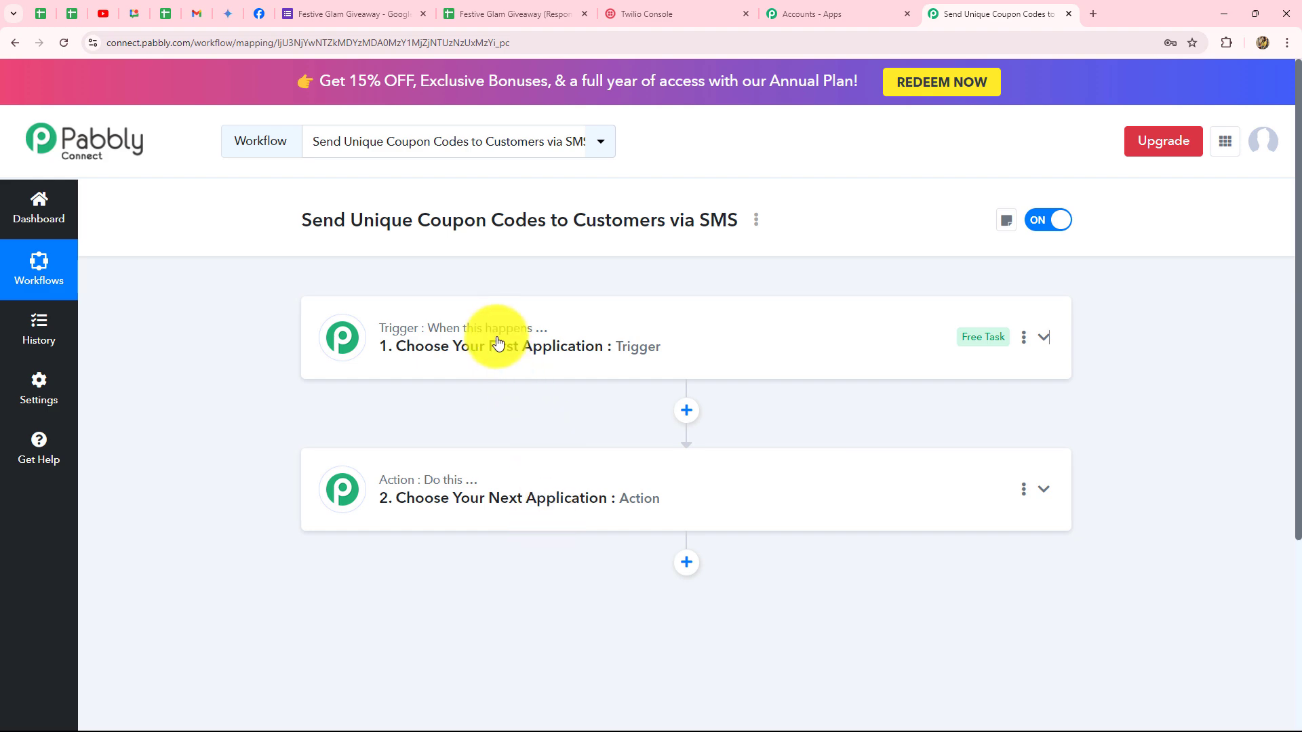
pyautogui.click(362, 14)
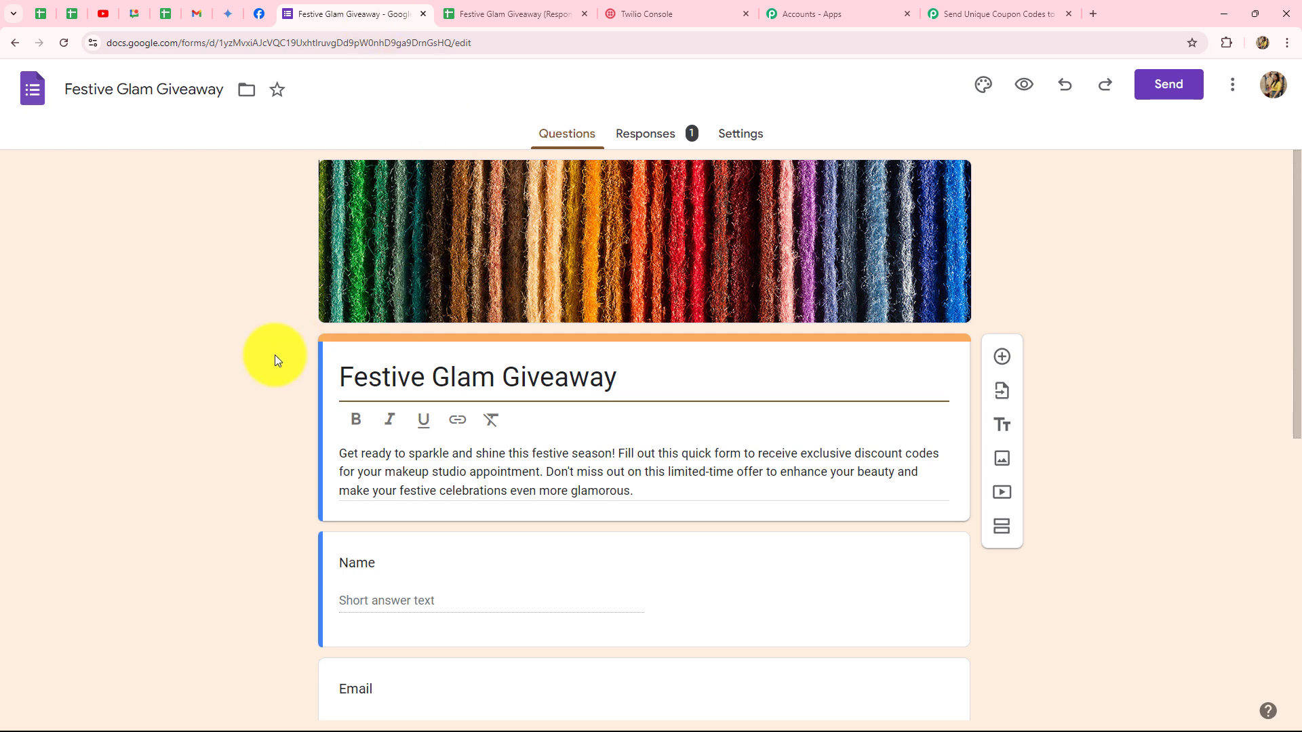
pyautogui.scroll(-4, 274, 356)
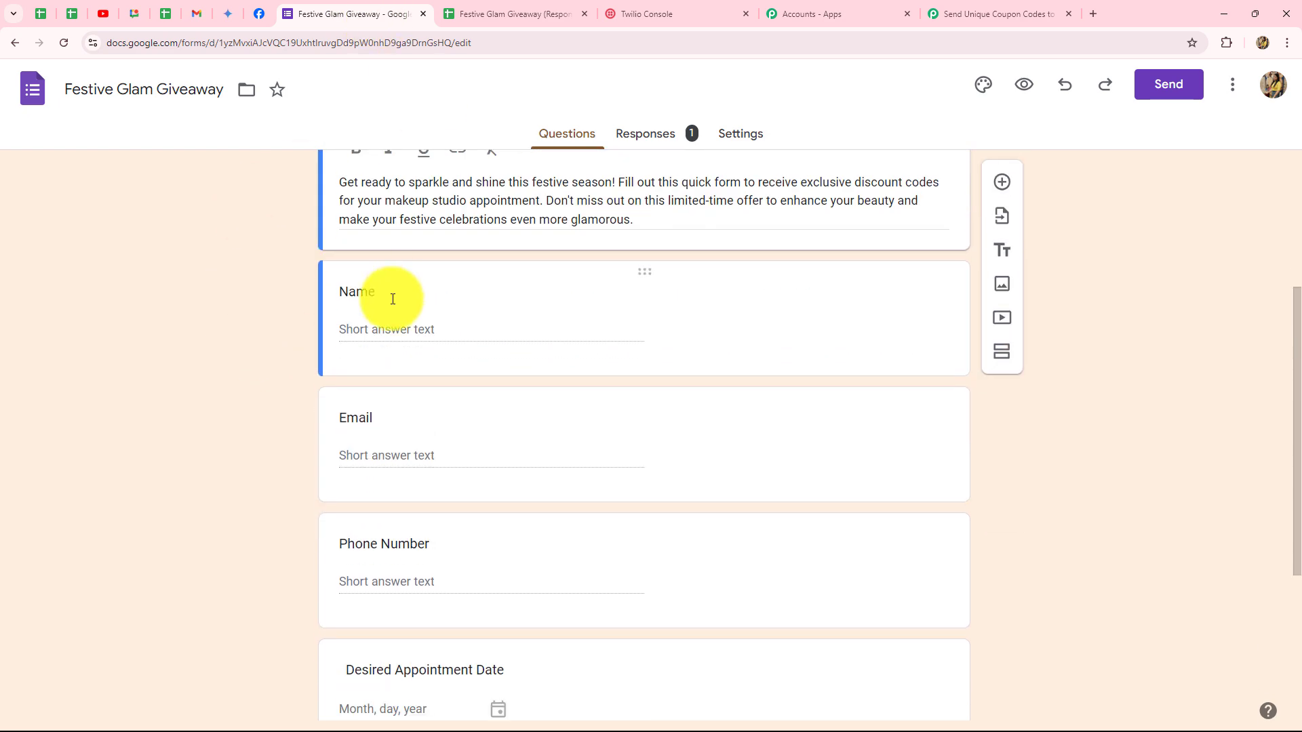
pyautogui.click(961, 12)
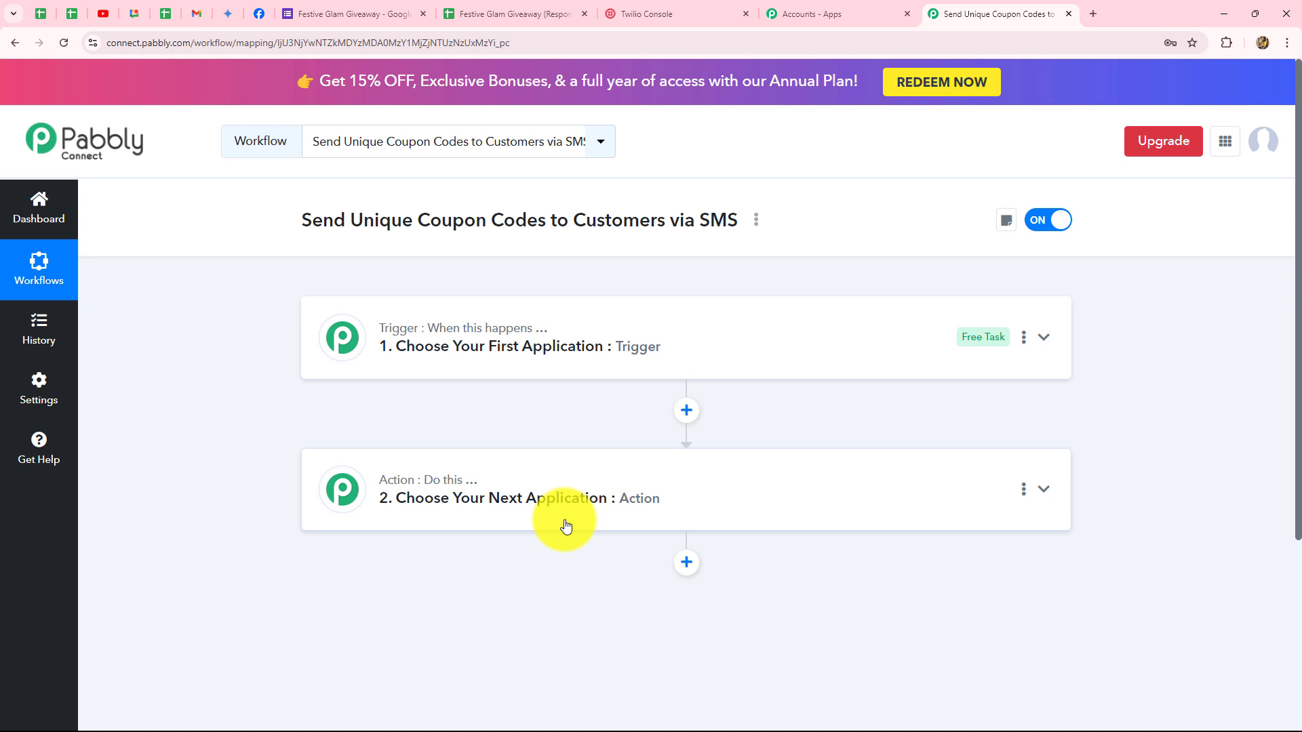
# Expand the trigger step, glance at the giveaway form, and come back to the workflow.
pyautogui.click(436, 317)
pyautogui.scroll(-2, 1157, 366)
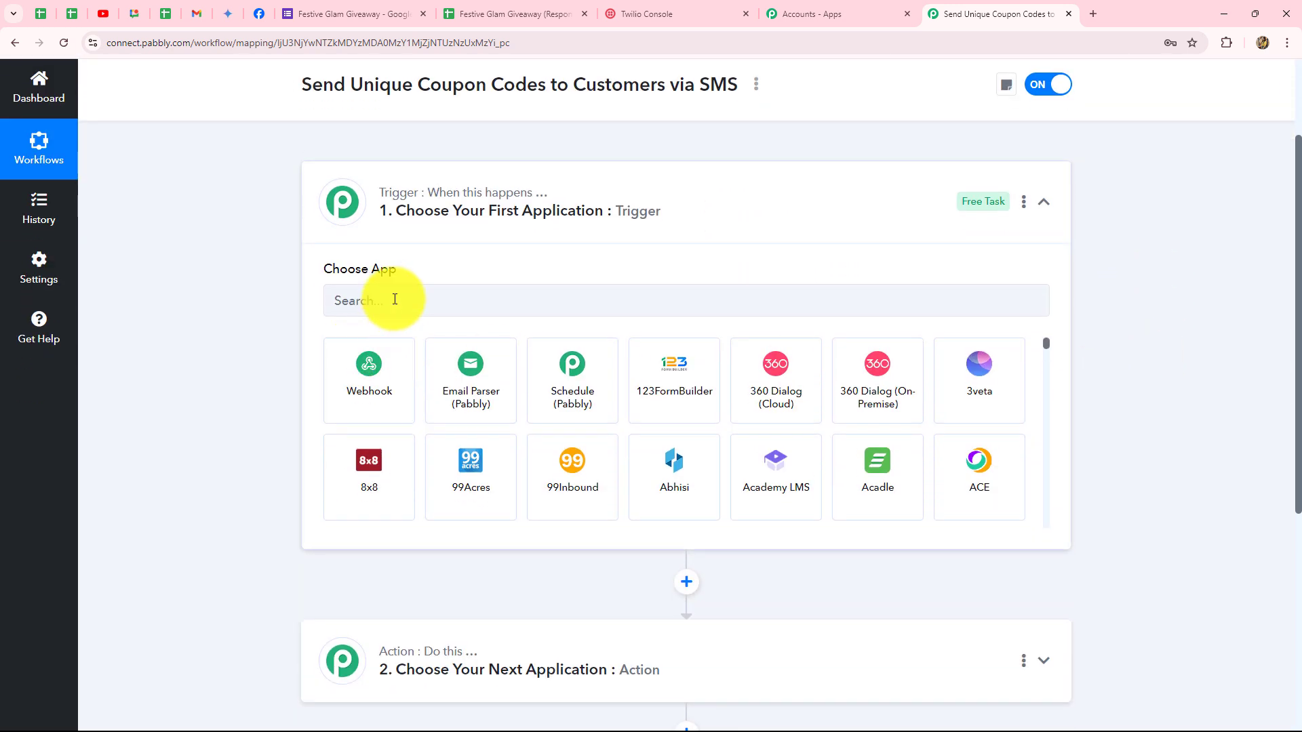
pyautogui.click(346, 13)
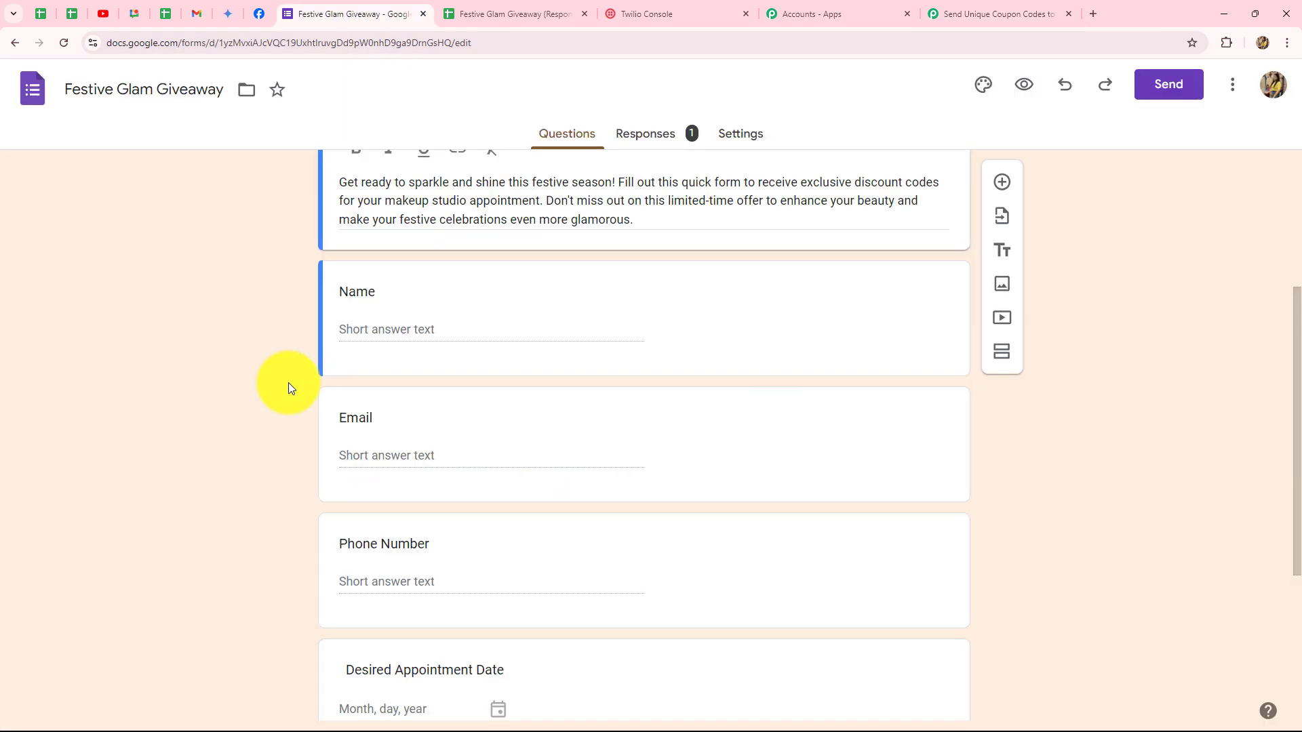
pyautogui.scroll(4, 284, 381)
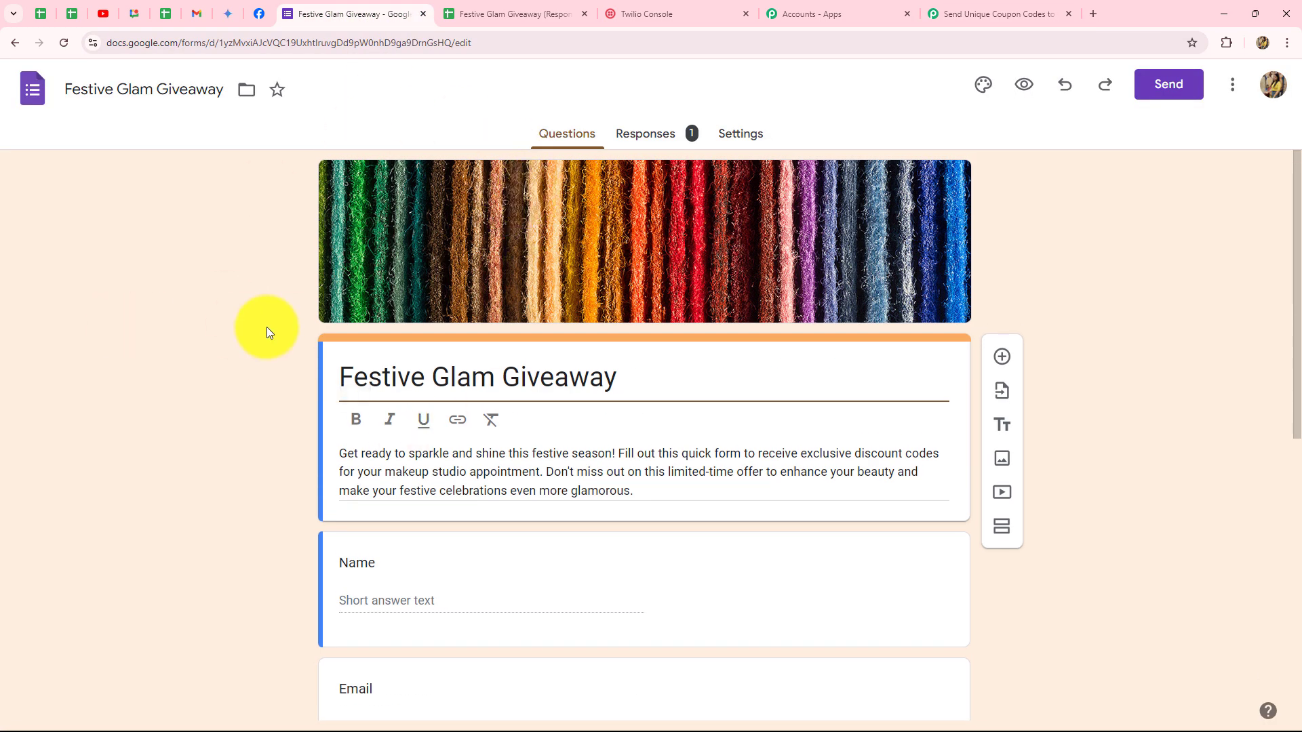
pyautogui.click(949, 13)
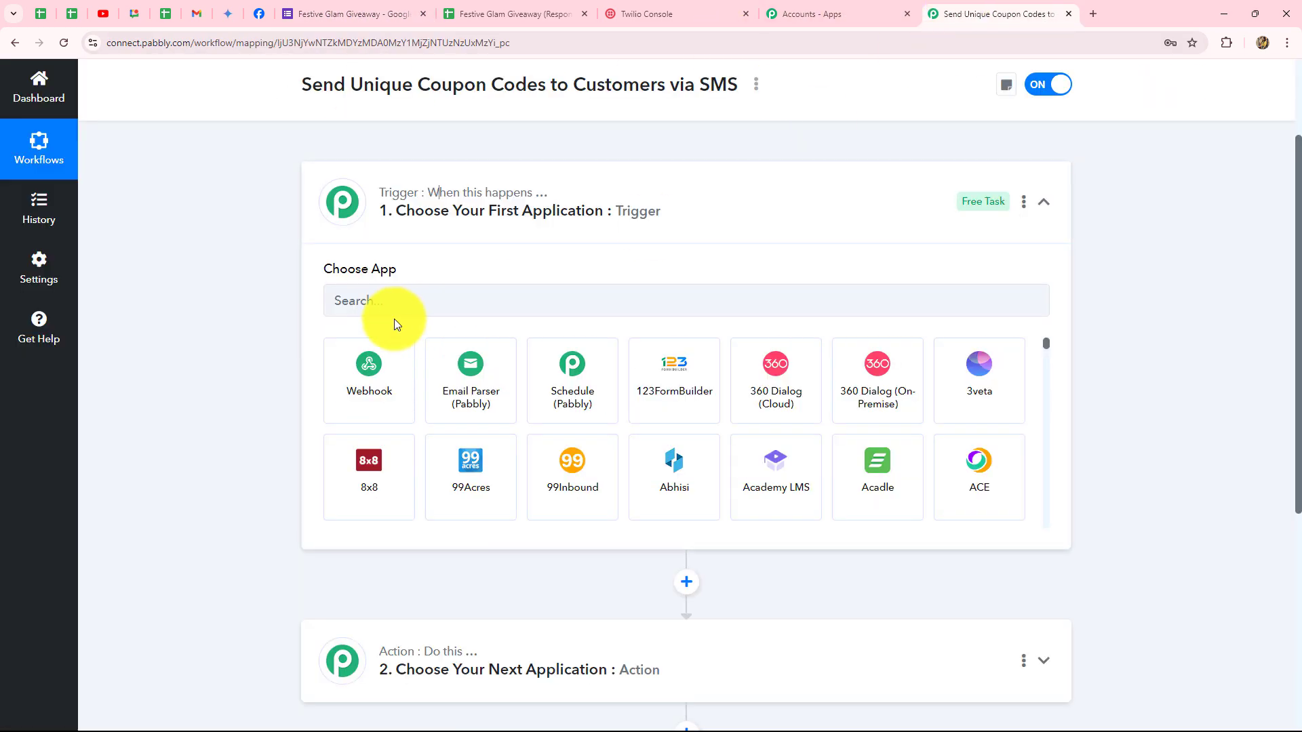
# Set the trigger app to Google Forms with the New Response Received event.
pyautogui.click(334, 300)
pyautogui.write('Goog')
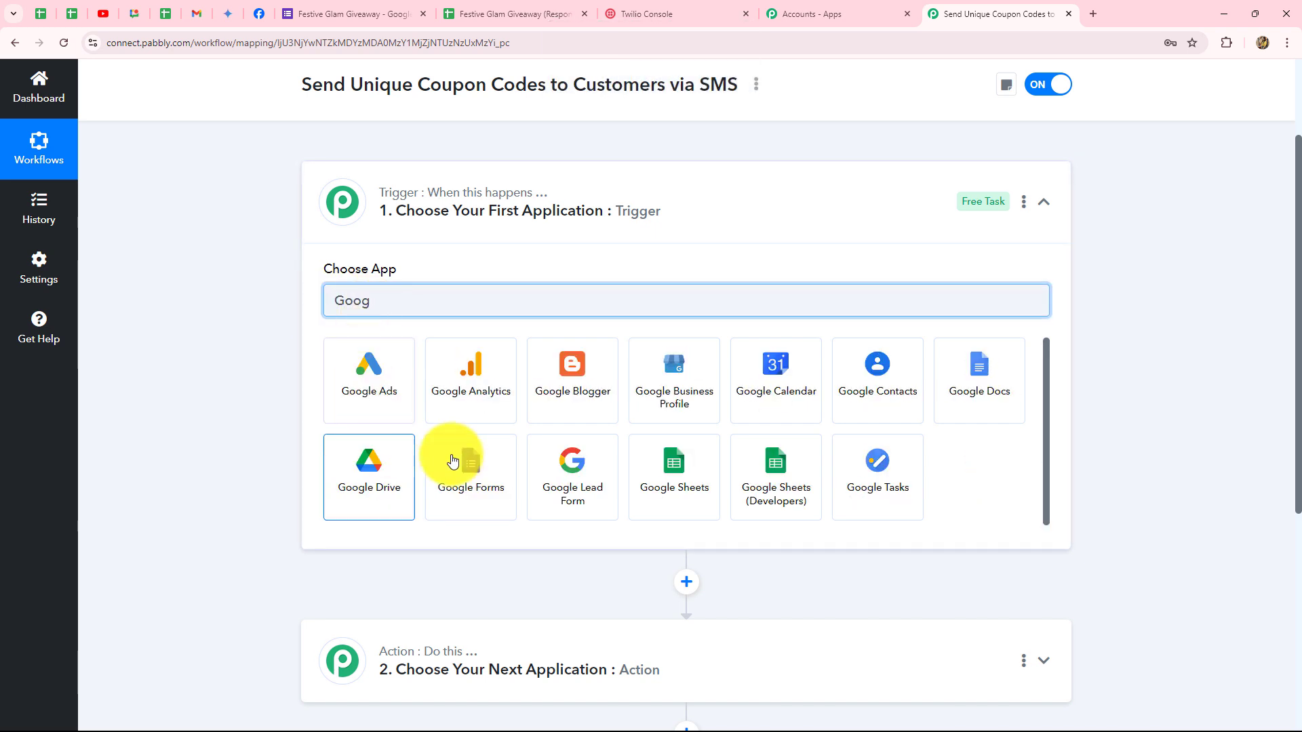
pyautogui.click(453, 461)
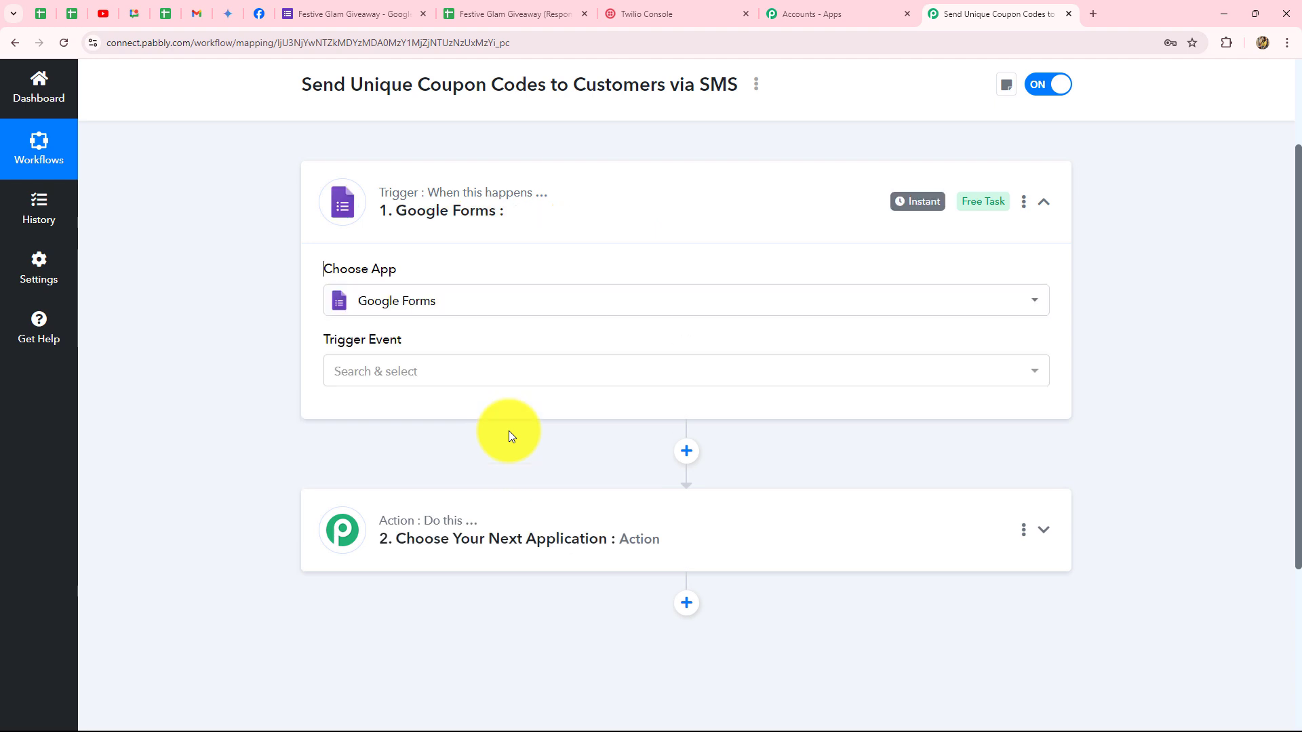
pyautogui.click(449, 379)
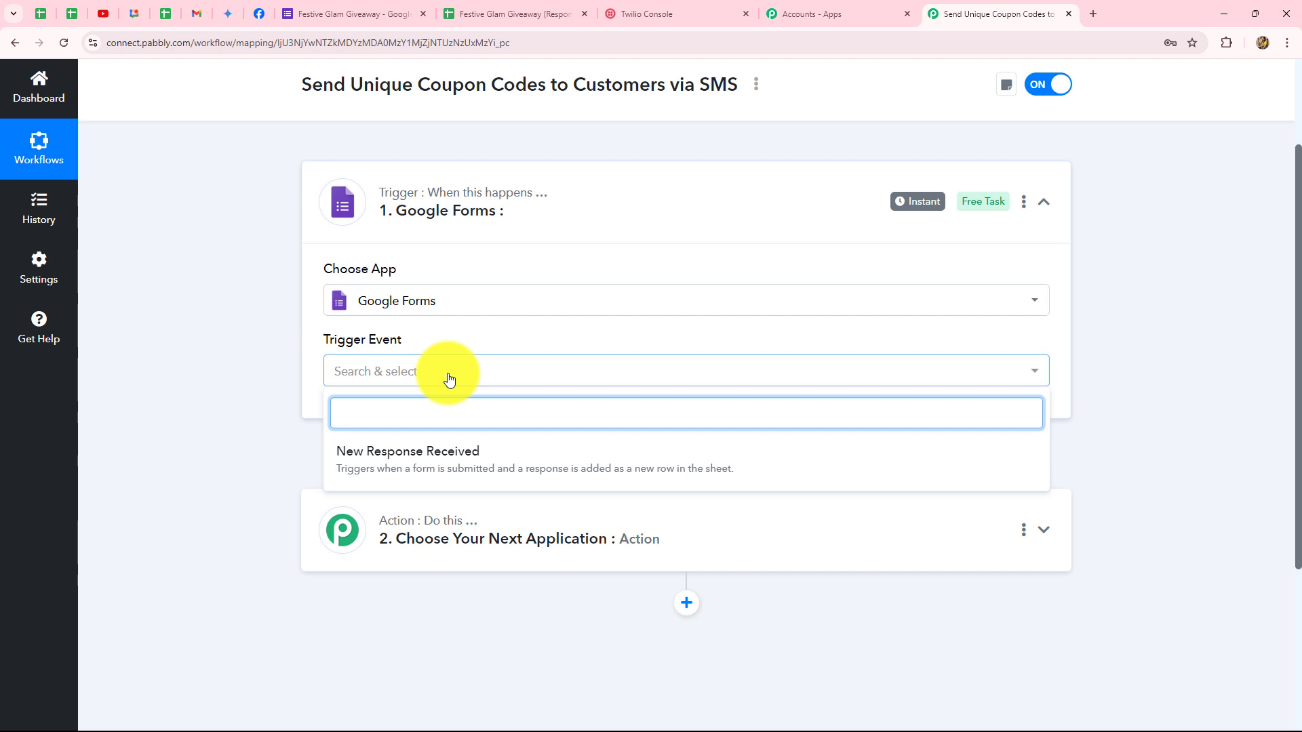
pyautogui.click(341, 461)
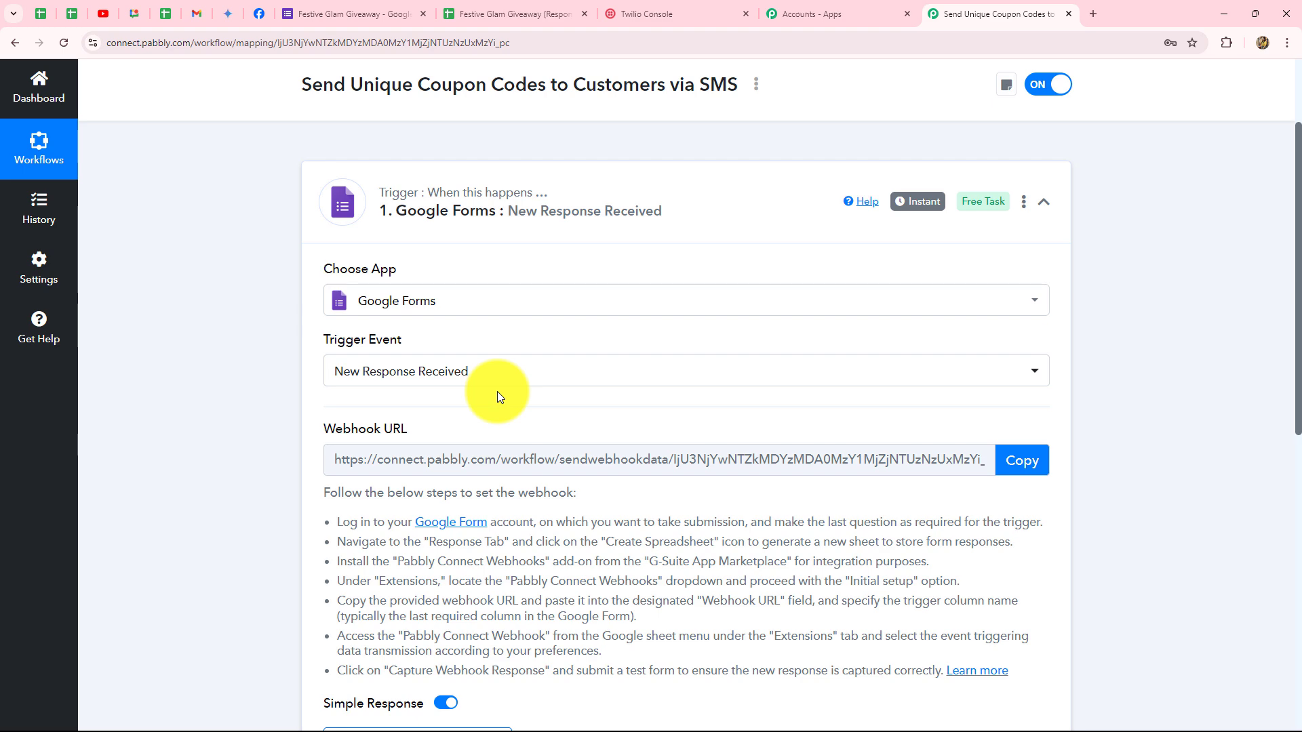
# Read through the webhook setup instructions, then return to the Festive Glam Giveaway form editor.
pyautogui.scroll(-5, 498, 395)
pyautogui.scroll(4, 497, 395)
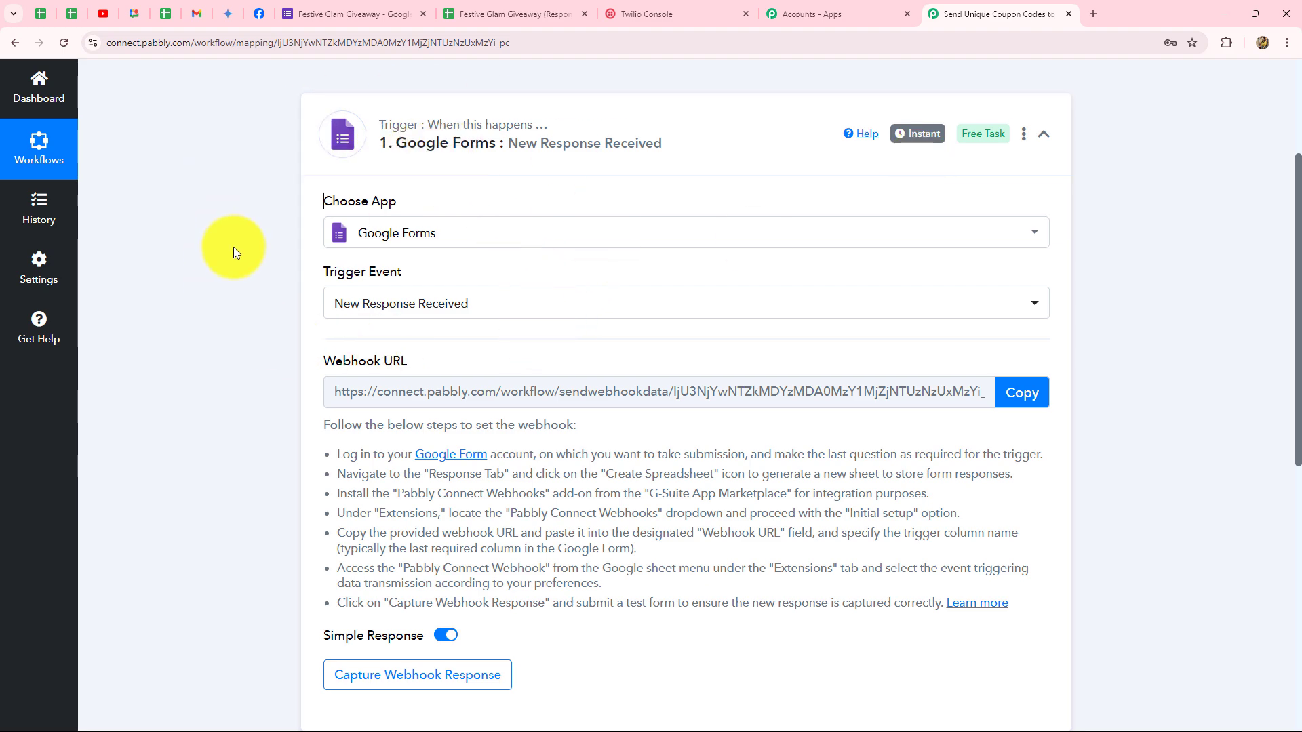
pyautogui.scroll(-3, 233, 253)
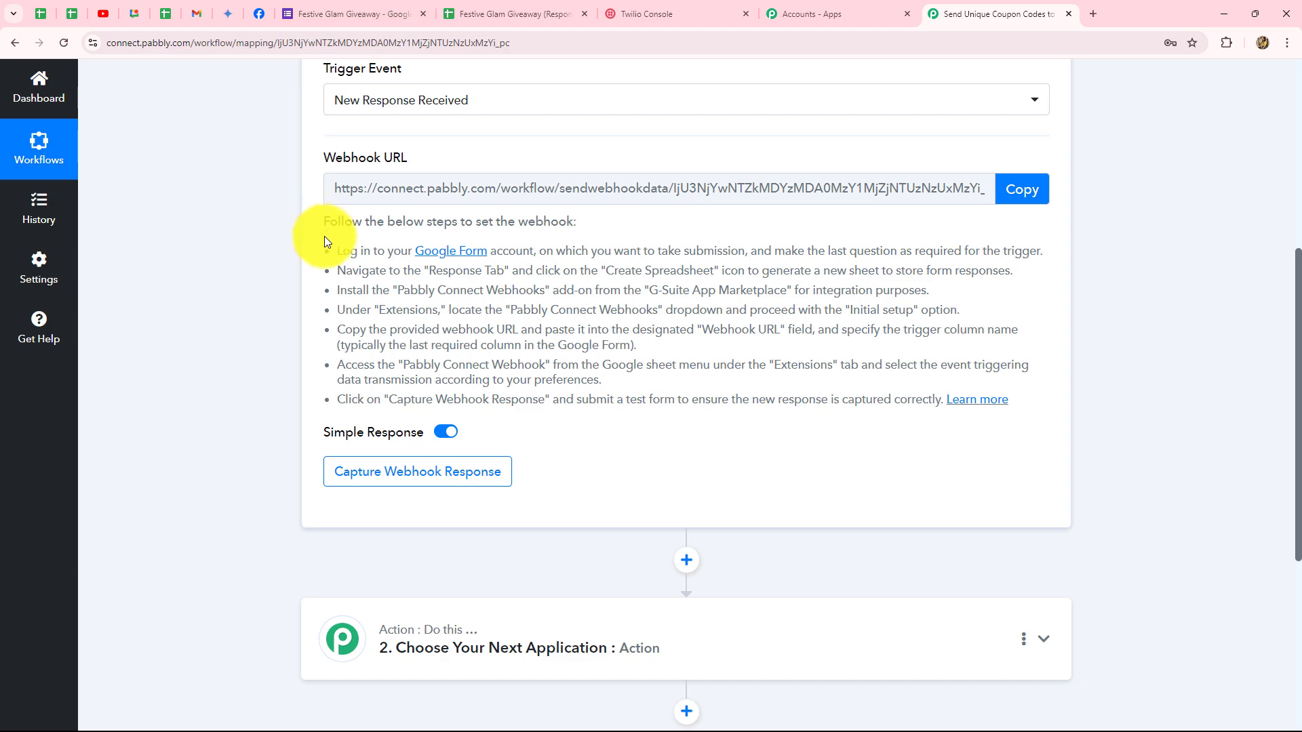
pyautogui.moveTo(338, 251); pyautogui.dragTo(663, 400)
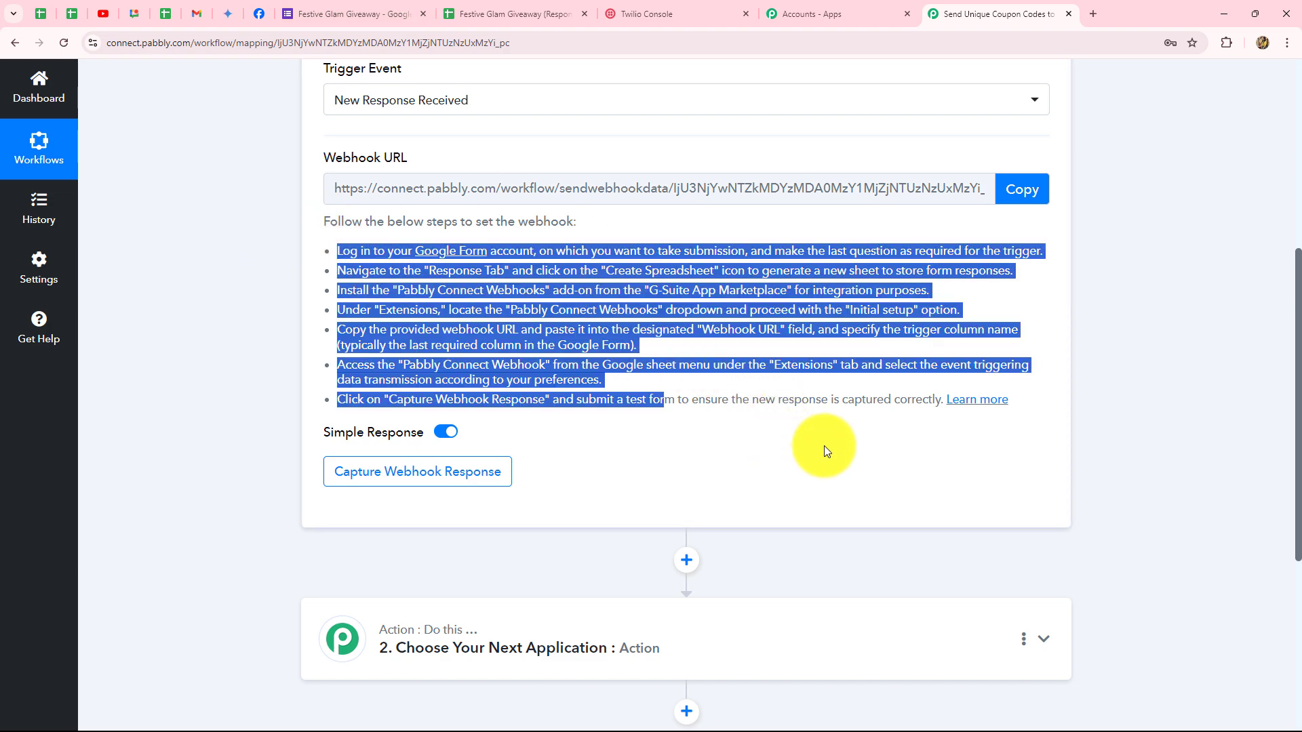
pyautogui.click(336, 13)
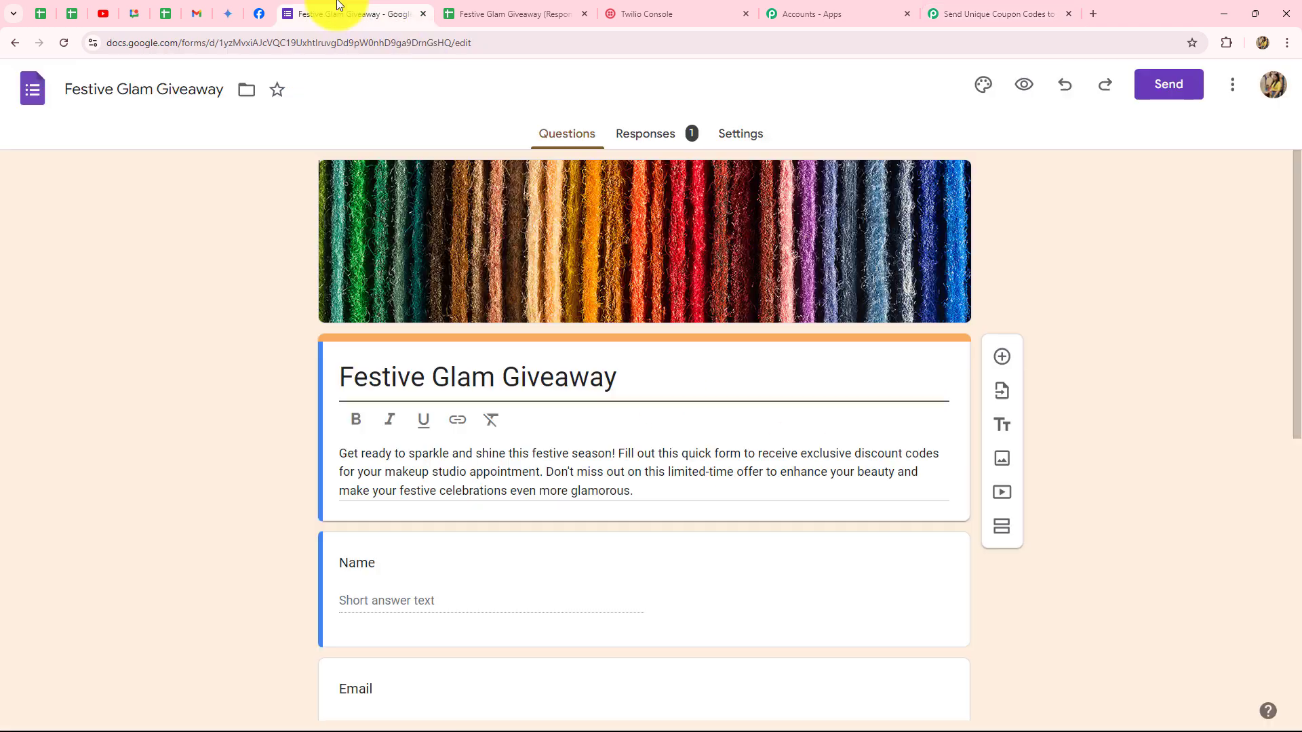
# Scroll the giveaway form's questions, then view the Responses summary showing one test response.
pyautogui.scroll(-8, 181, 363)
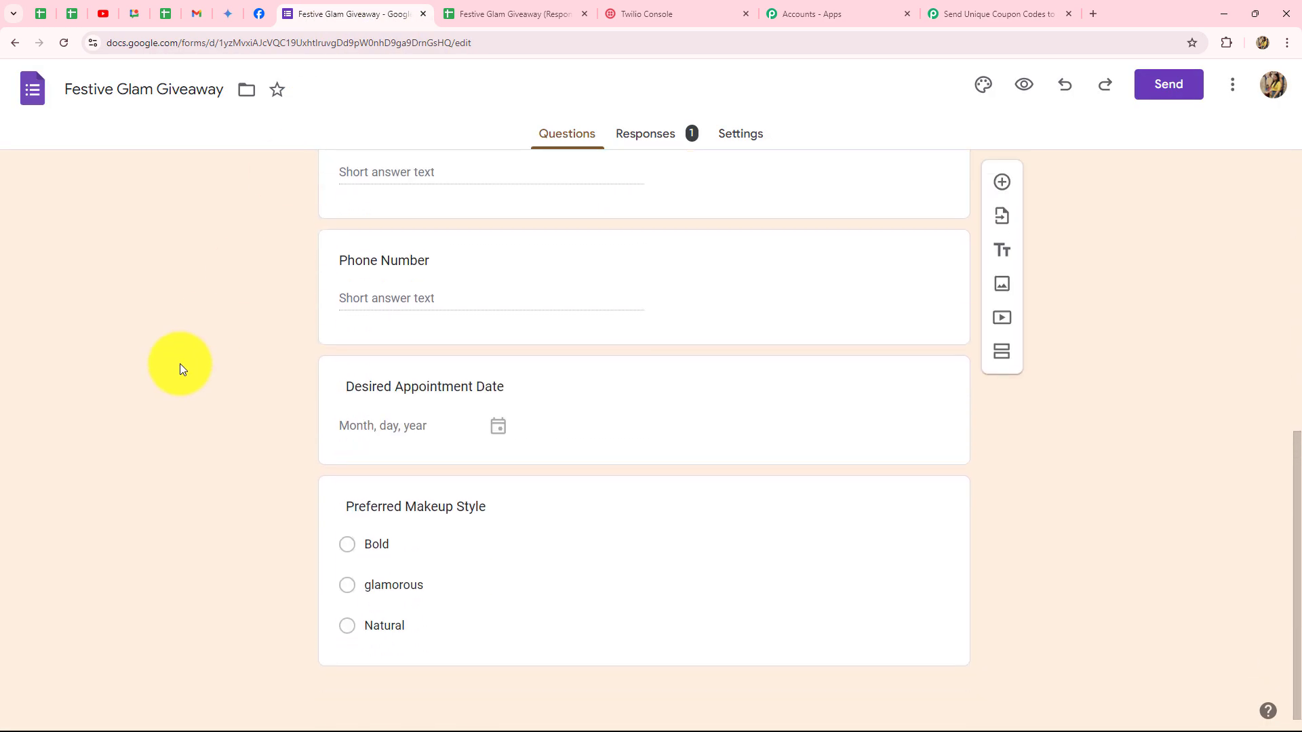
pyautogui.scroll(5, 180, 364)
pyautogui.scroll(3, 180, 364)
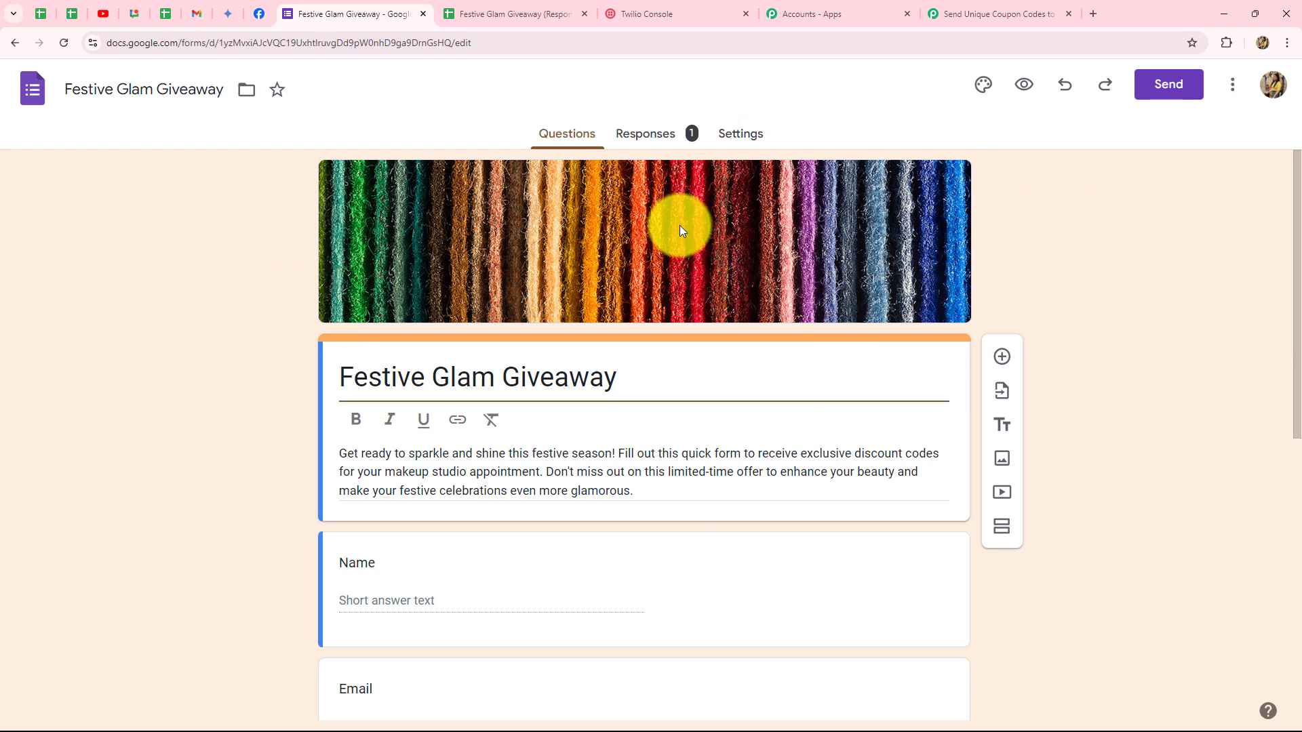
pyautogui.click(665, 139)
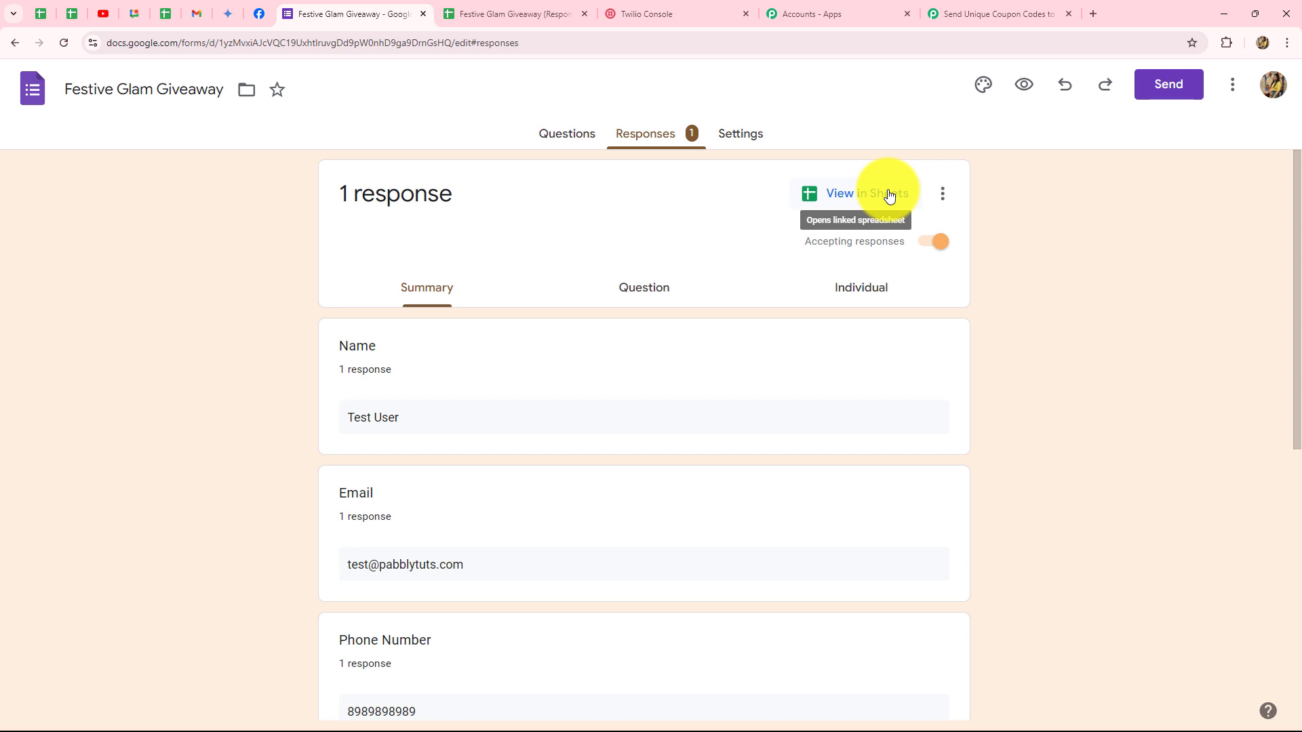
# Delete the row 2 test response in the responses sheet, then return to the form's Responses page.
pyautogui.click(499, 15)
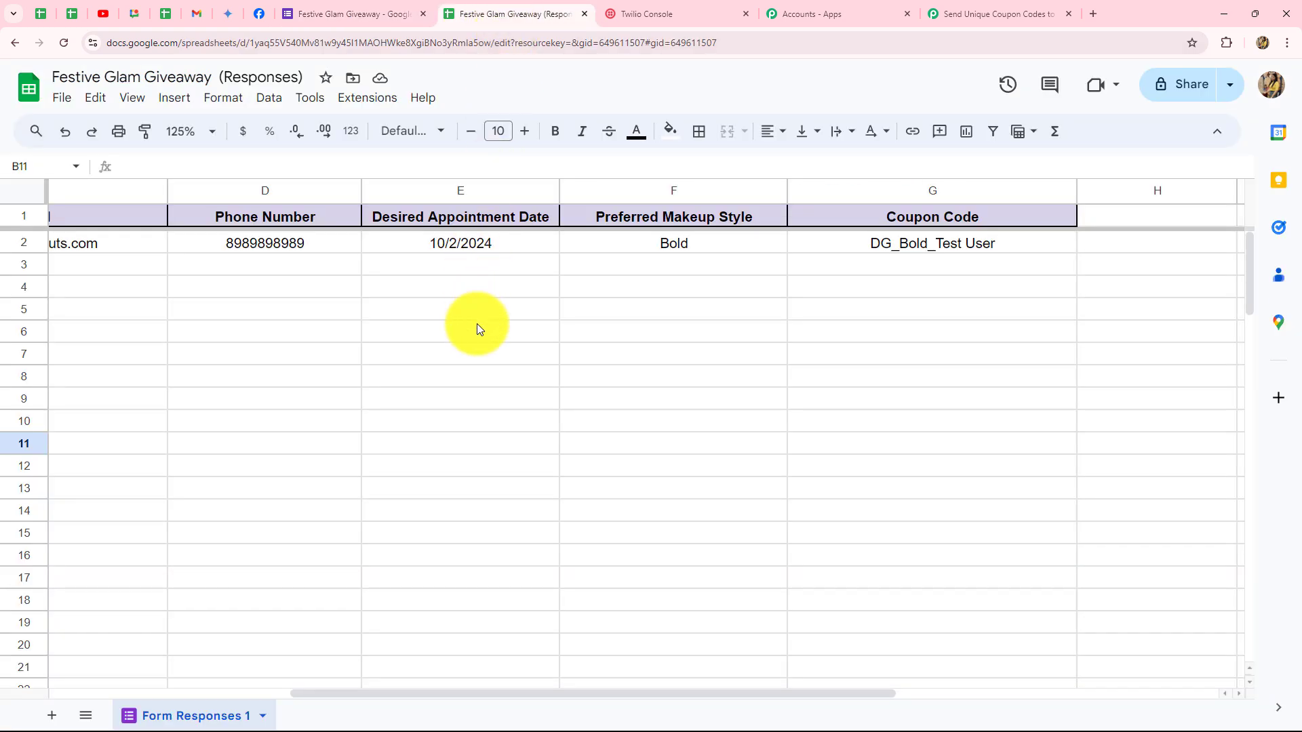
pyautogui.moveTo(401, 698); pyautogui.dragTo(133, 688)
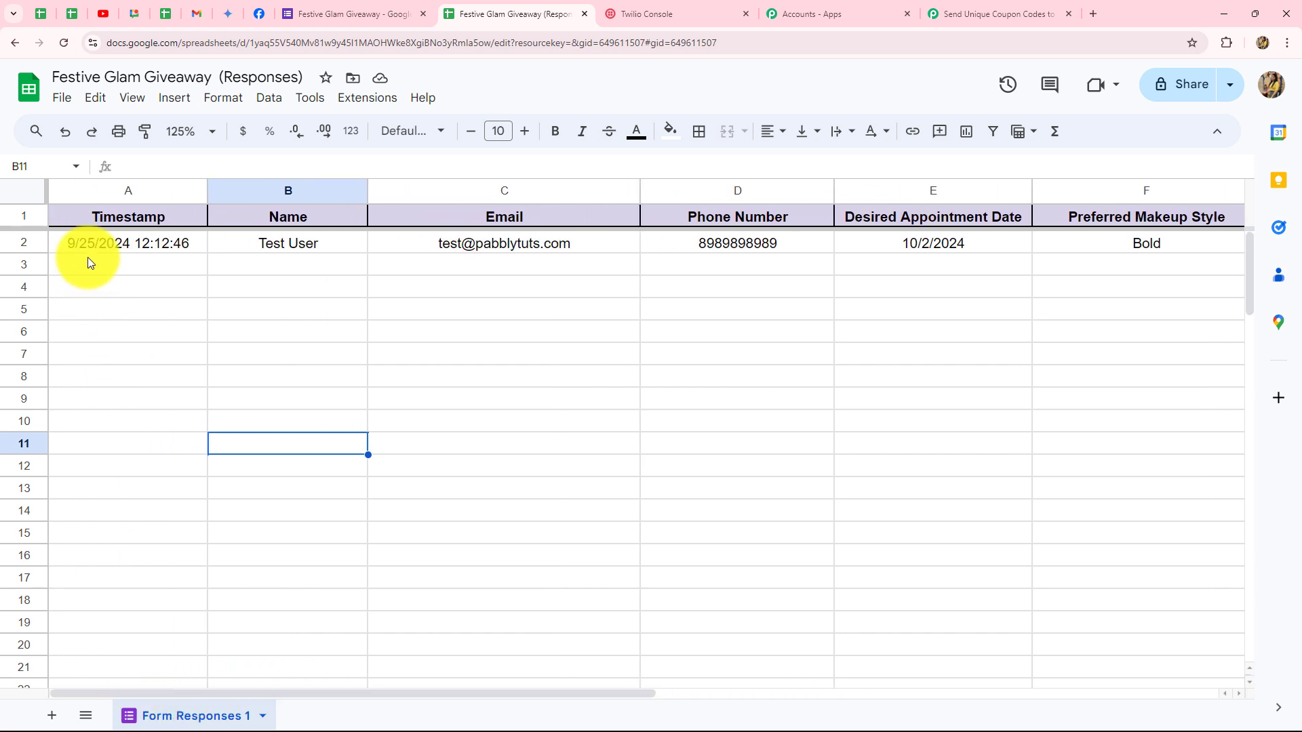
pyautogui.click(24, 242)
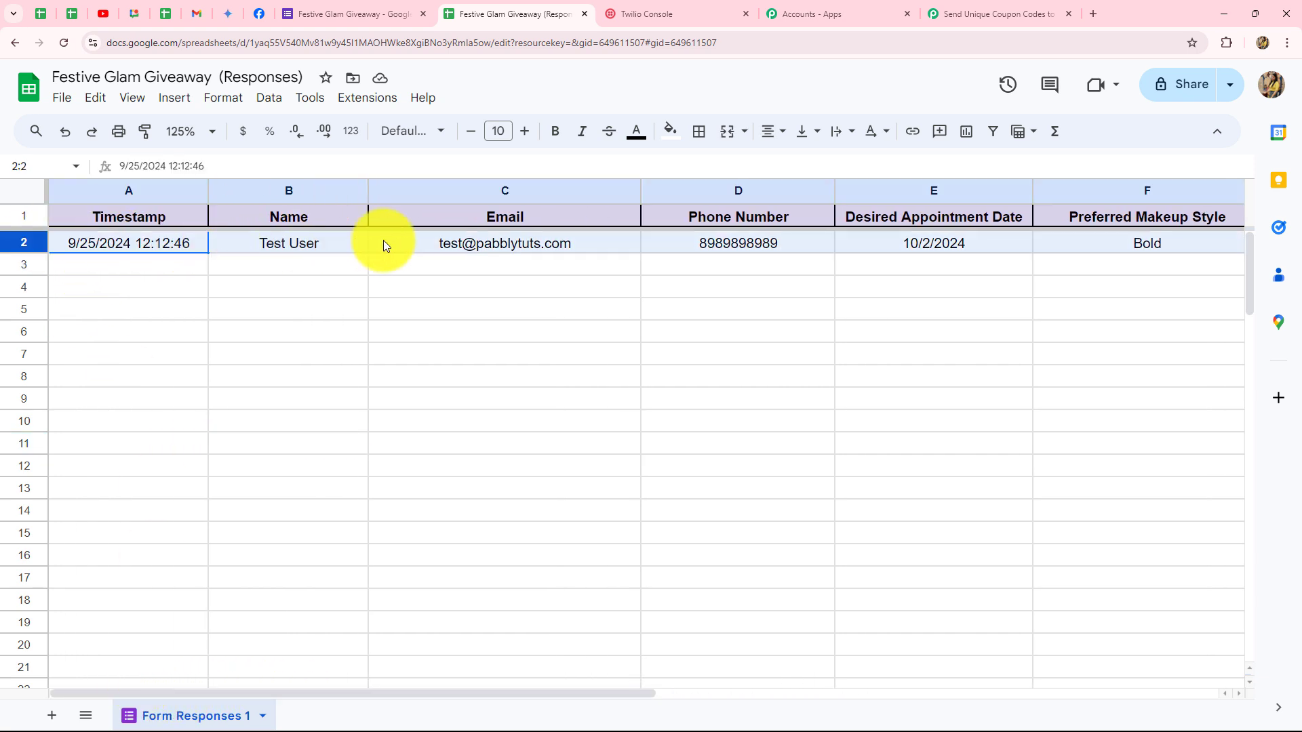
pyautogui.press('Delete')
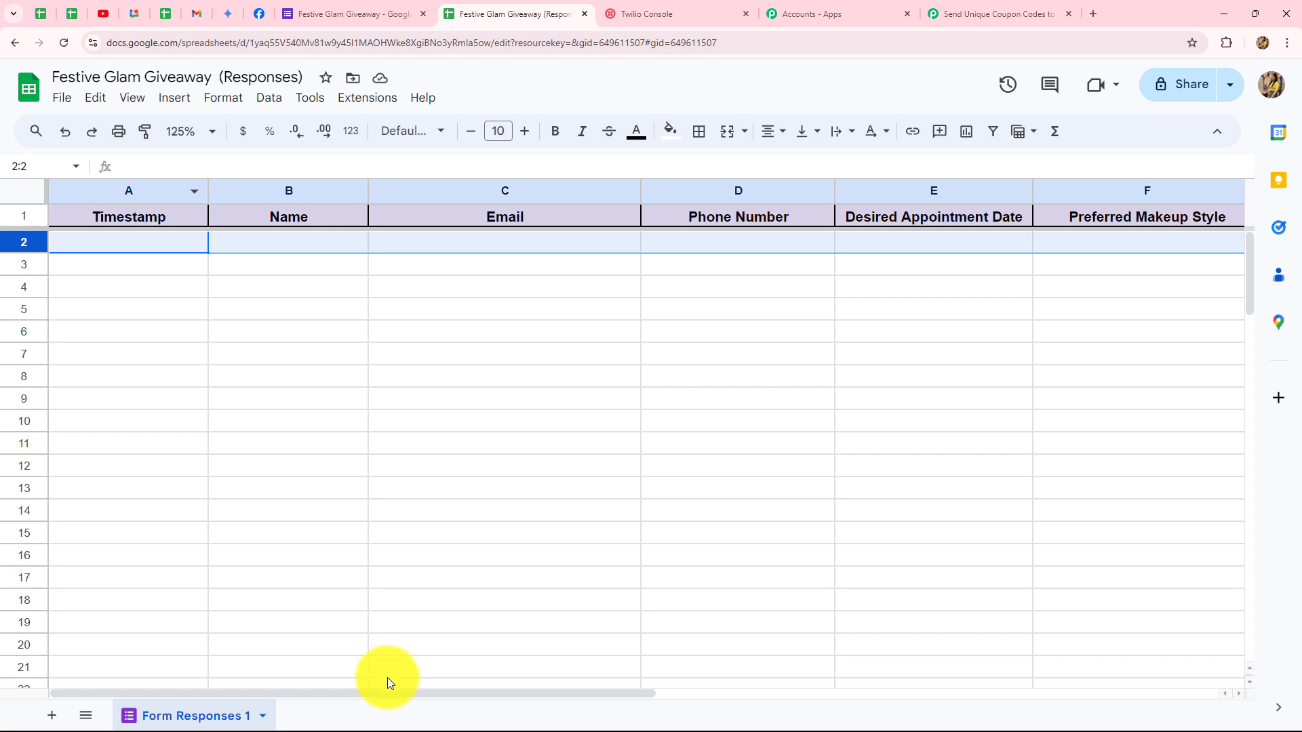
pyautogui.moveTo(378, 695)
pyautogui.mouseDown()
pyautogui.moveTo(445, 706)
pyautogui.moveTo(357, 691)
pyautogui.mouseUp()
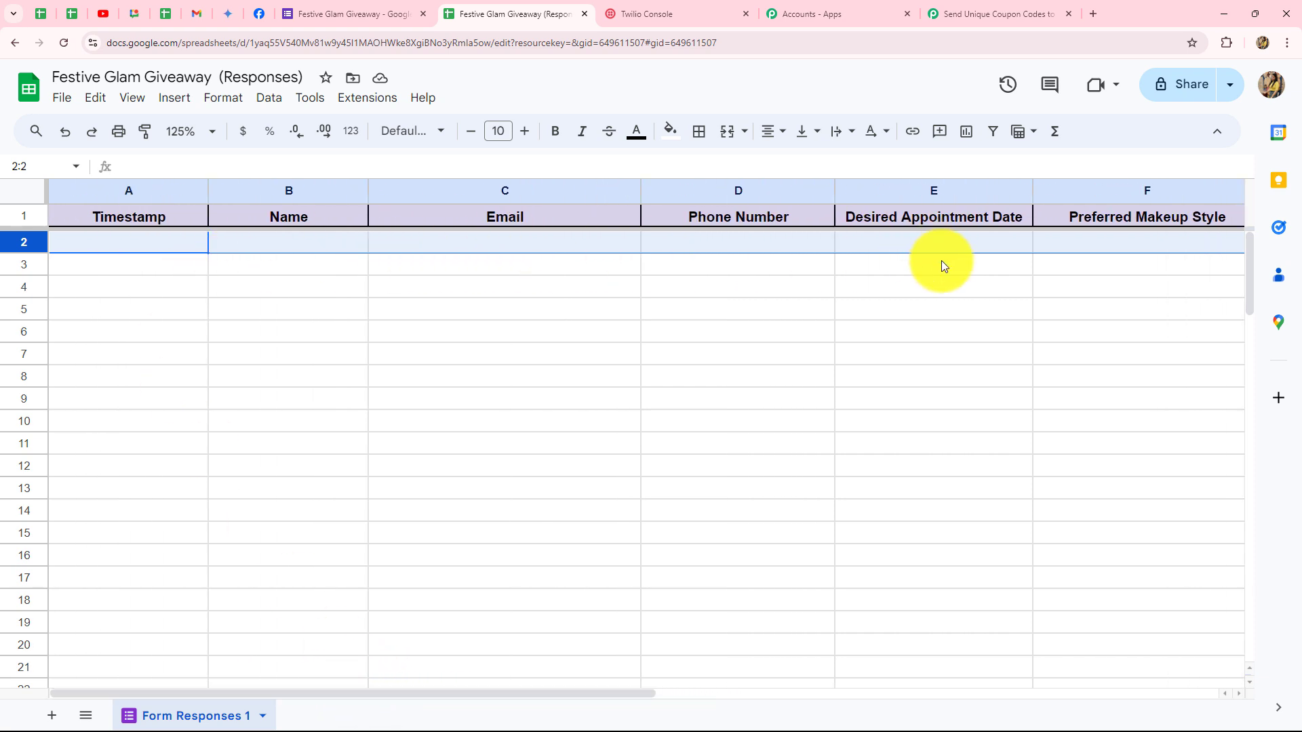
pyautogui.click(348, 13)
# Review the form's questions down to Preferred Makeup Style, then switch back to the responses spreadsheet.
pyautogui.scroll(-1, 199, 370)
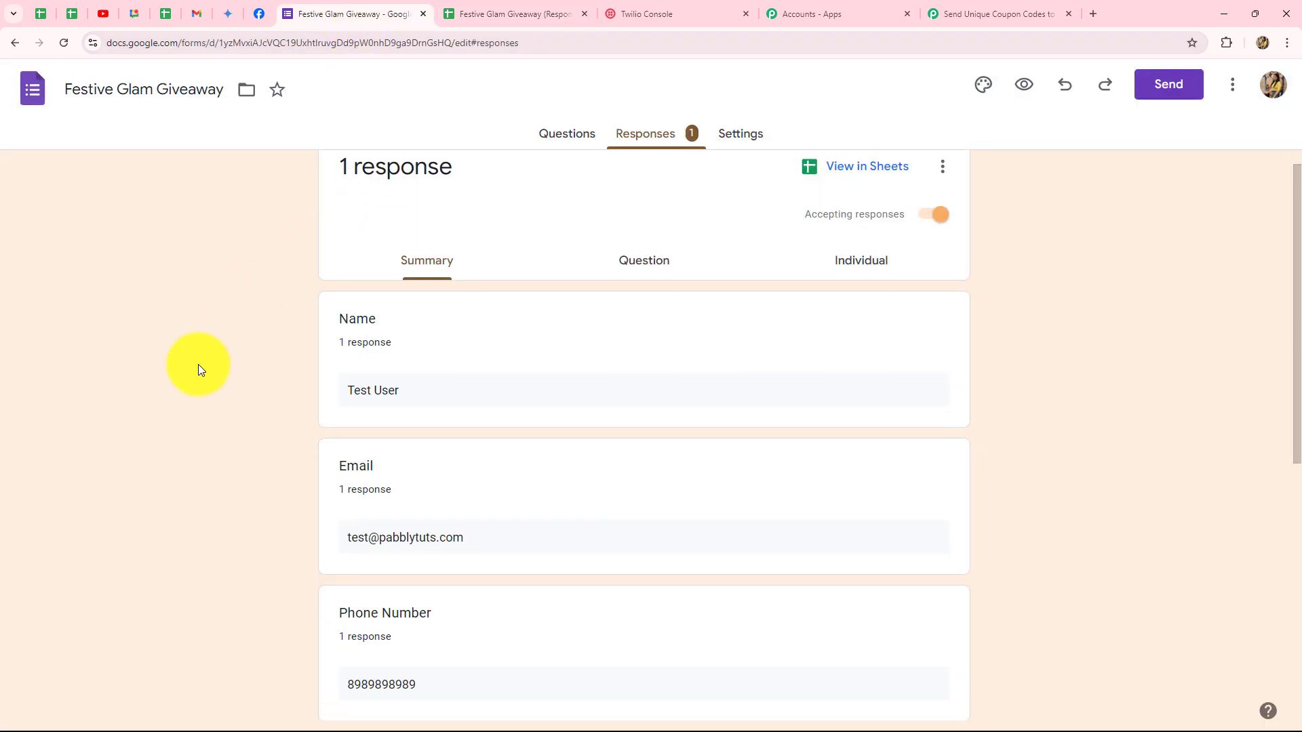
pyautogui.scroll(-2, 198, 370)
pyautogui.scroll(2, 433, 235)
pyautogui.click(569, 133)
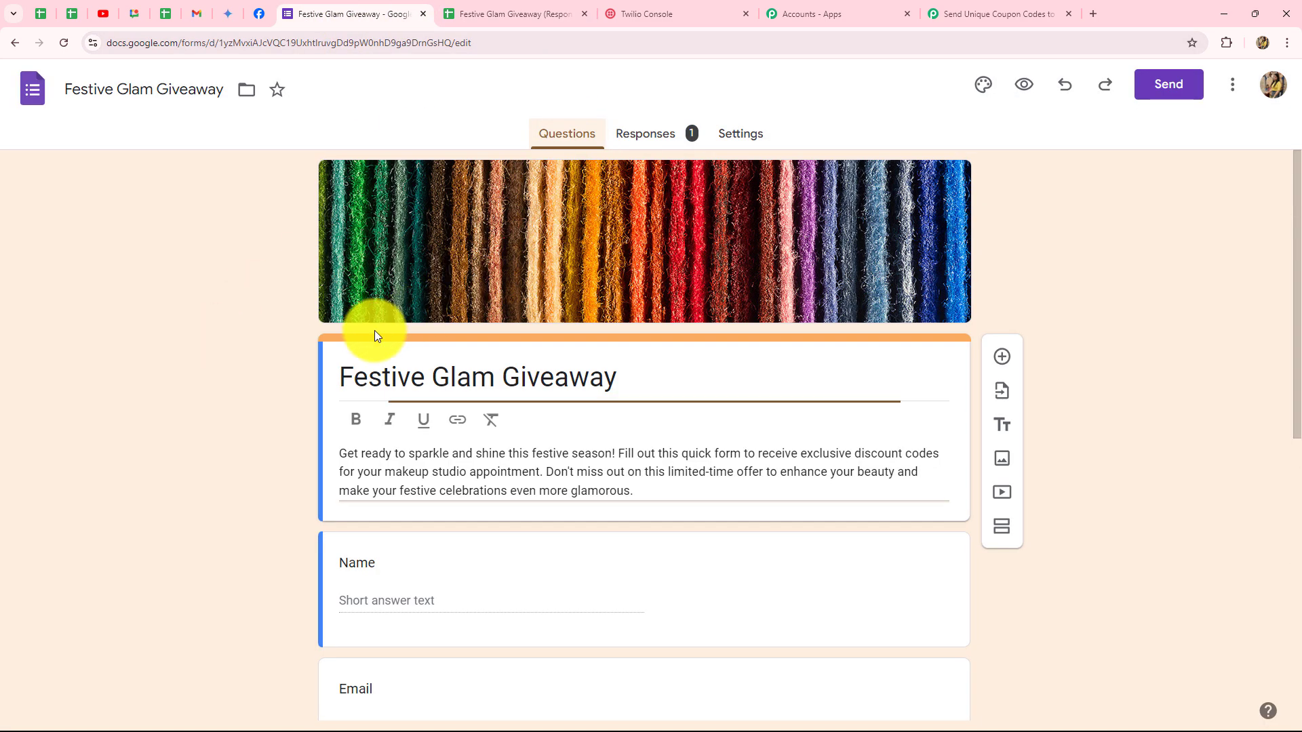
pyautogui.scroll(-5, 279, 366)
pyautogui.scroll(-3, 279, 366)
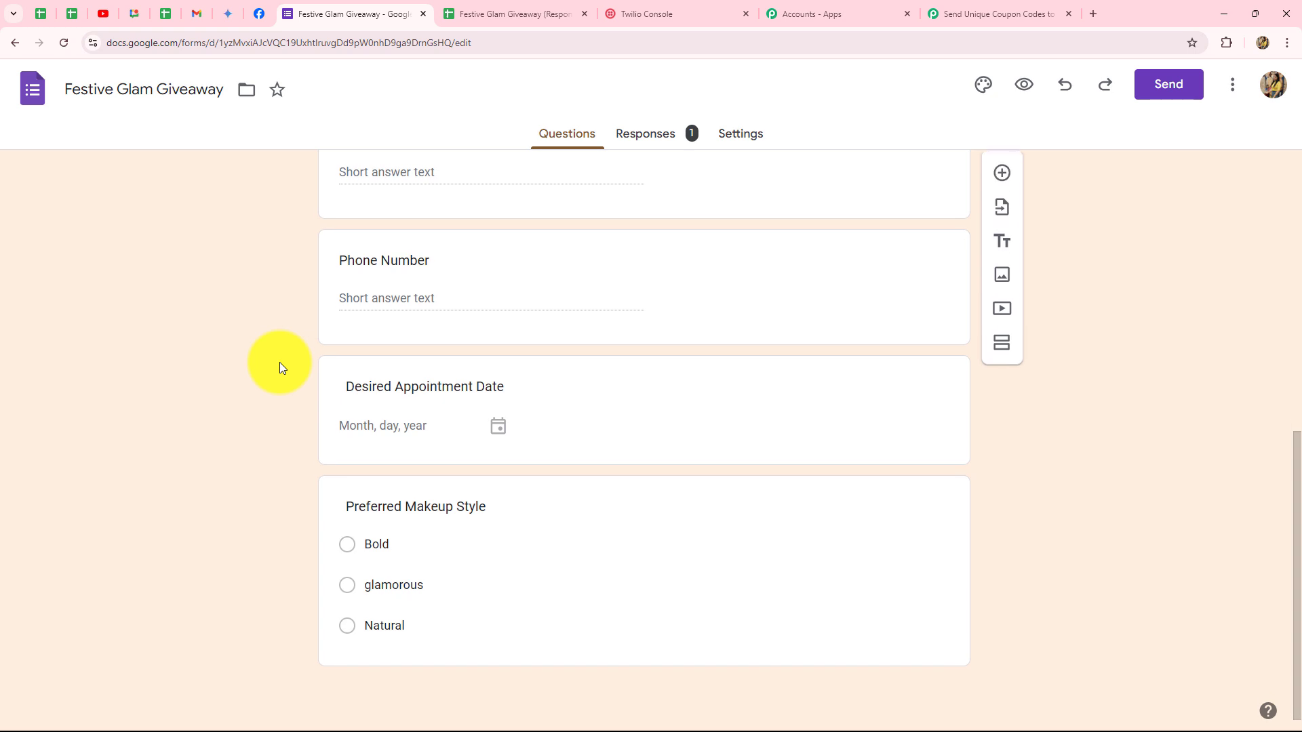
pyautogui.hotkey('ctrl', 'Tab')
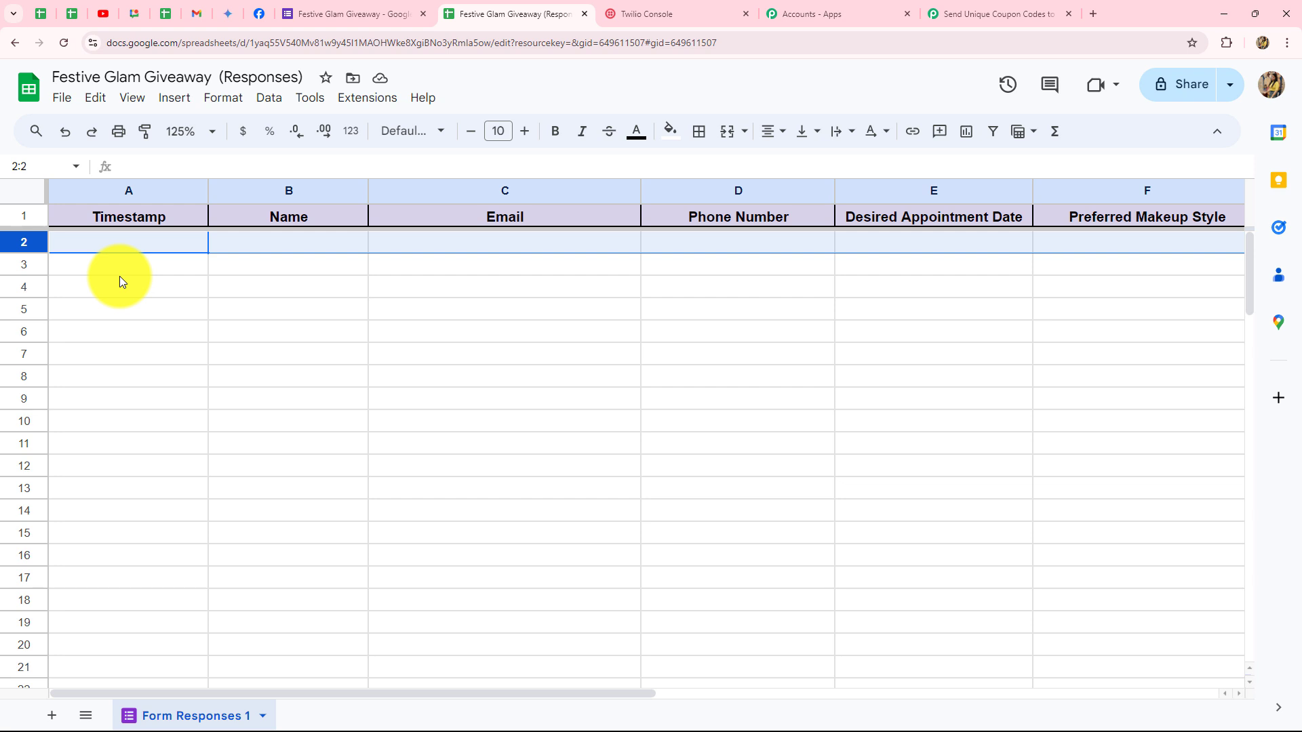
pyautogui.moveTo(83, 696); pyautogui.dragTo(390, 712)
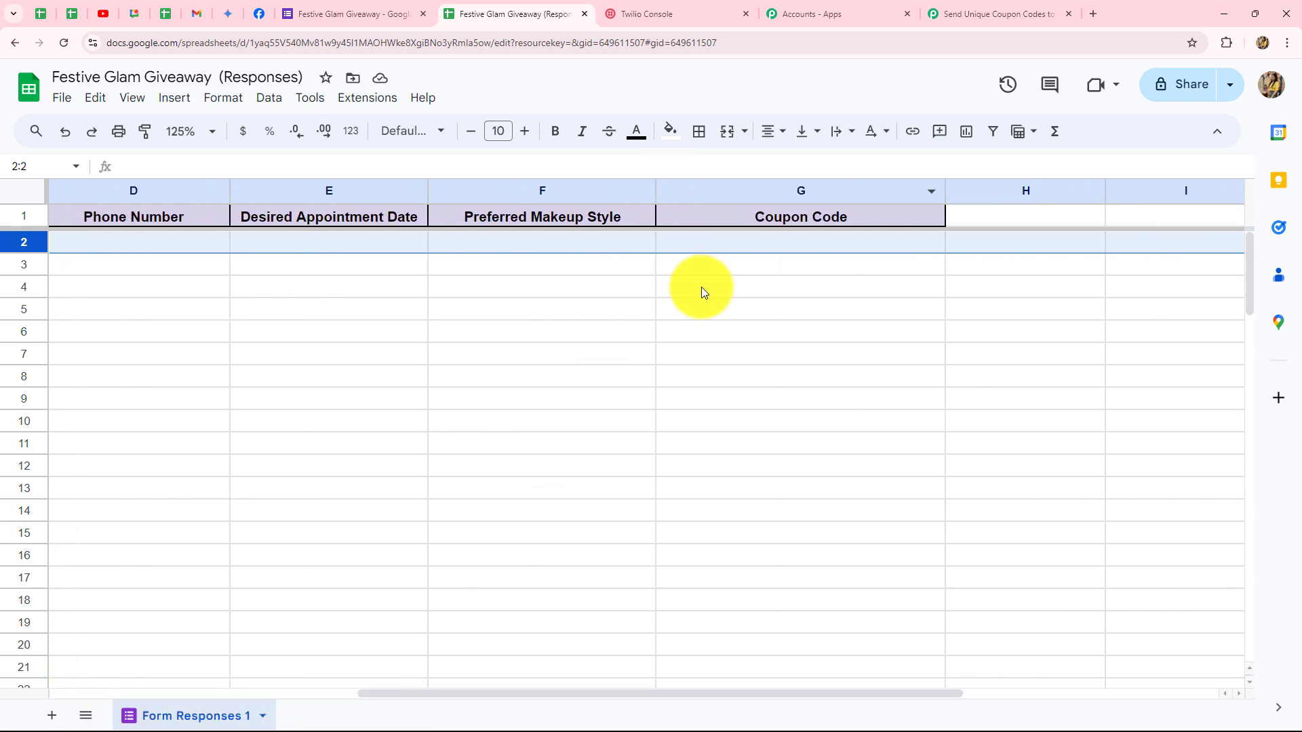
pyautogui.click(810, 287)
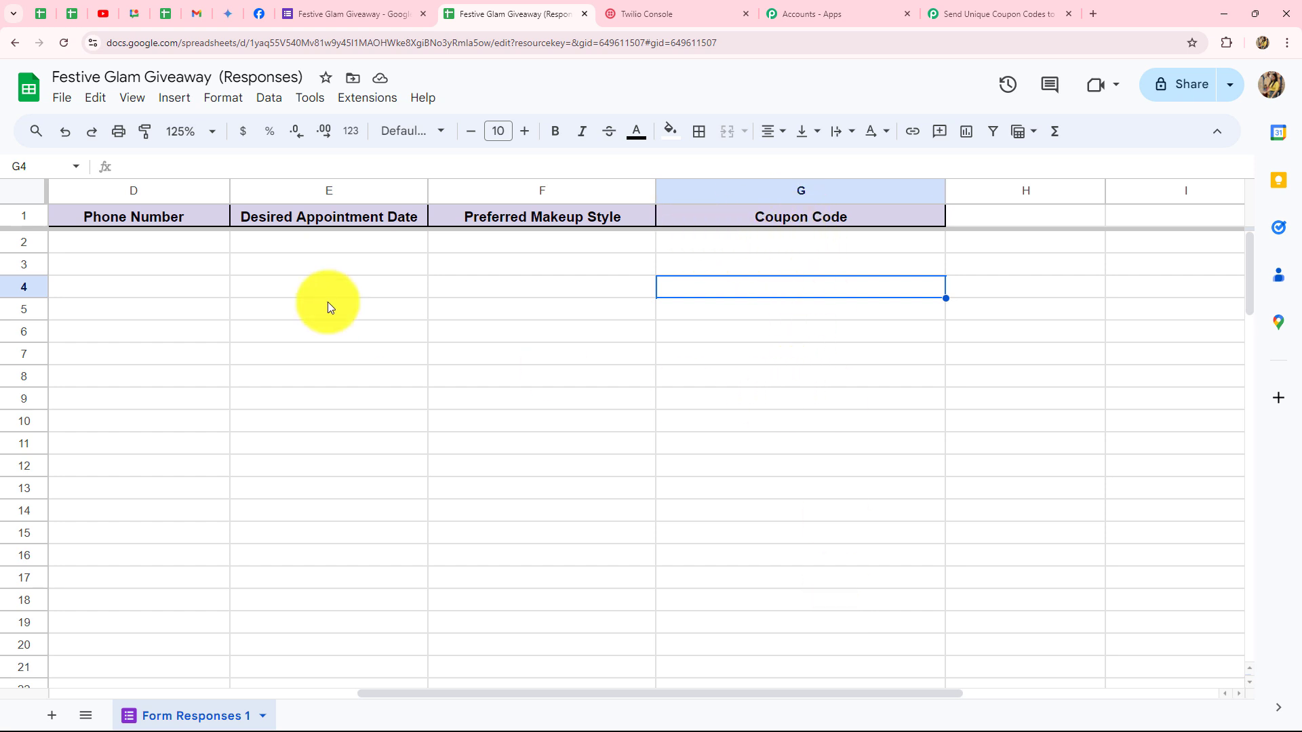
pyautogui.moveTo(387, 695); pyautogui.dragTo(142, 657)
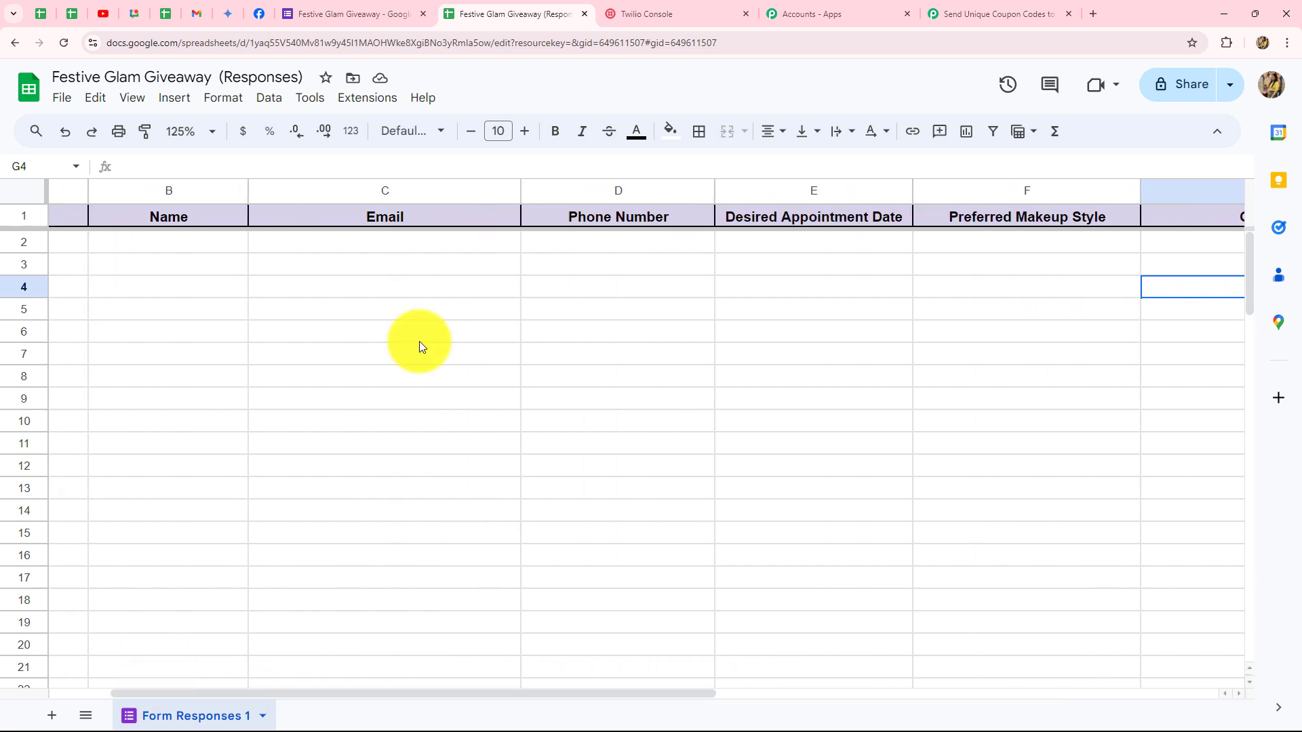
pyautogui.click(332, 12)
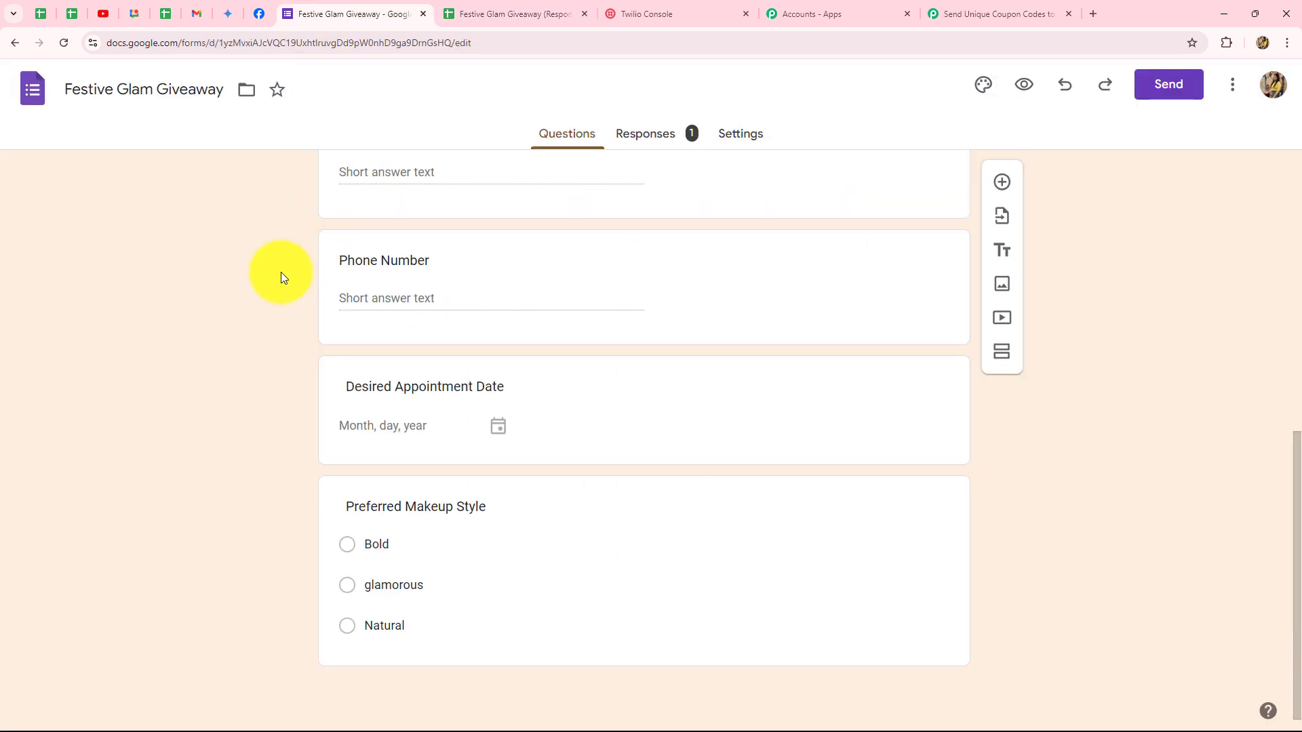
pyautogui.click(474, 13)
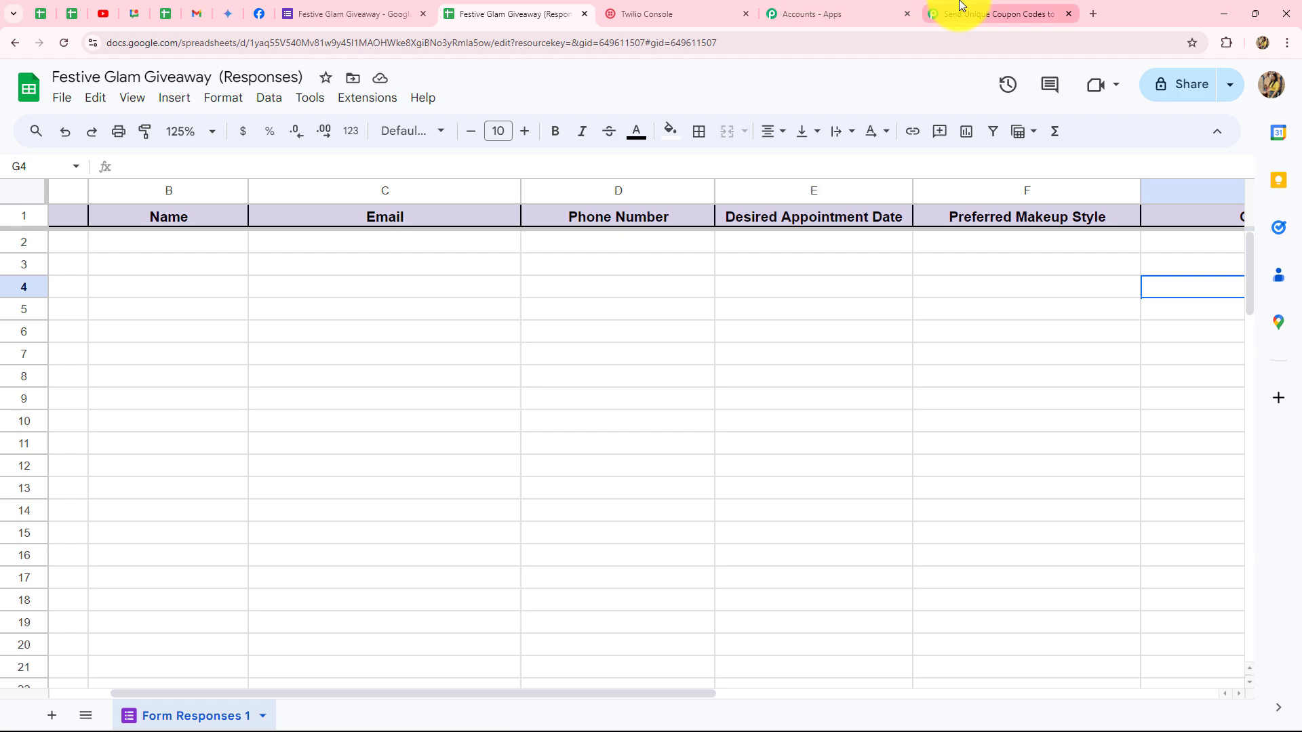
# Revisit the Pabbly webhook URL page, then open Extensions in the responses spreadsheet.
pyautogui.click(990, 14)
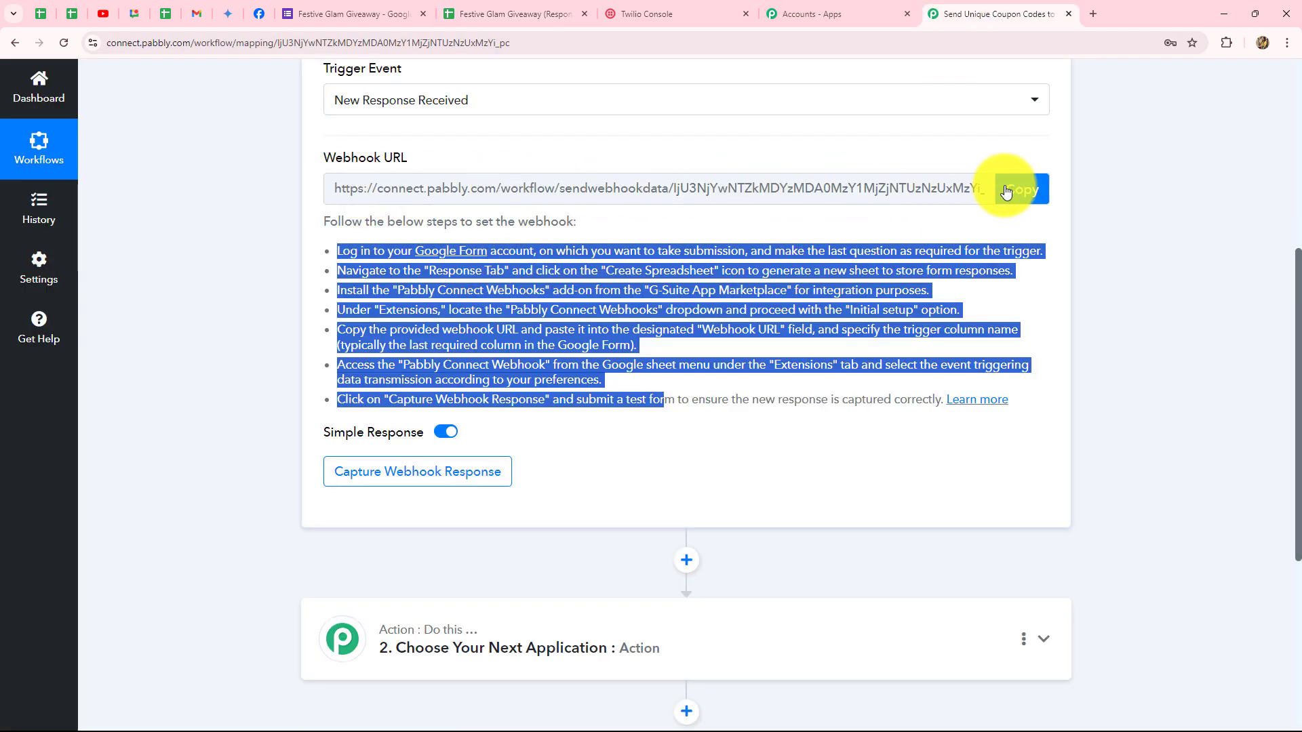
pyautogui.click(543, 14)
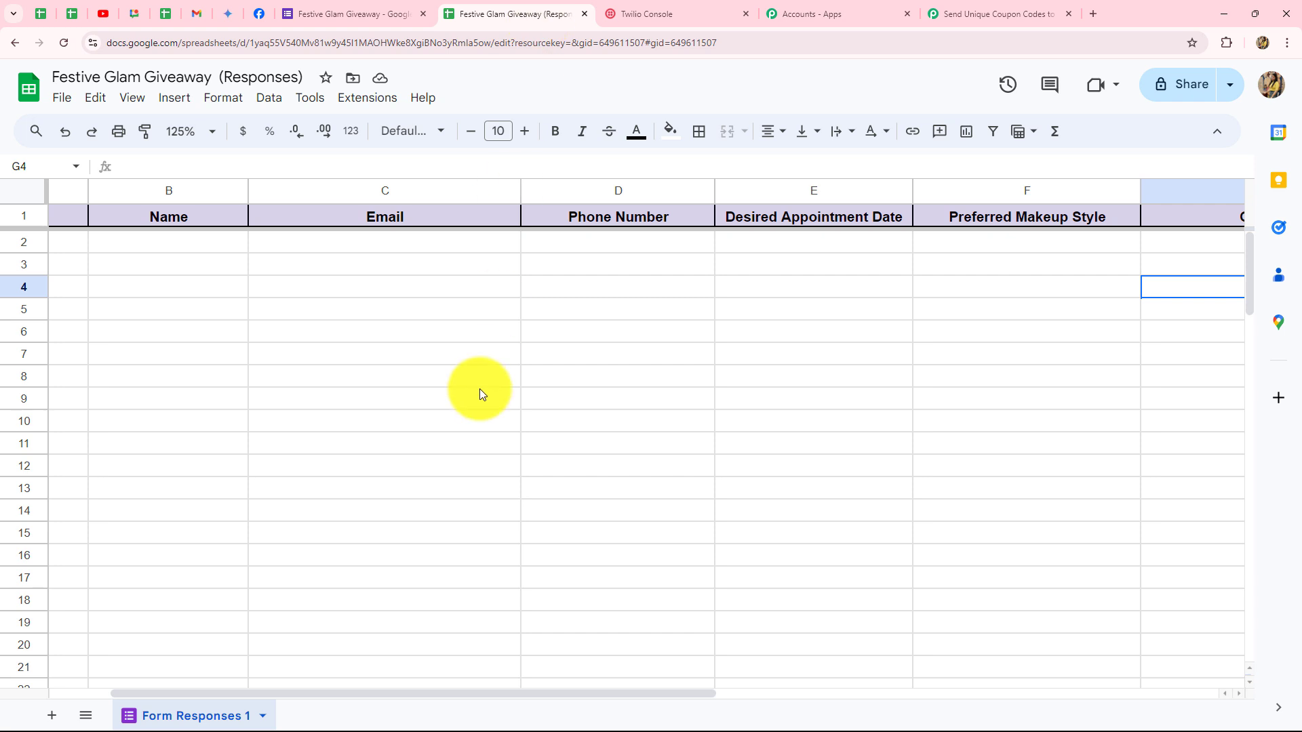
pyautogui.click(371, 104)
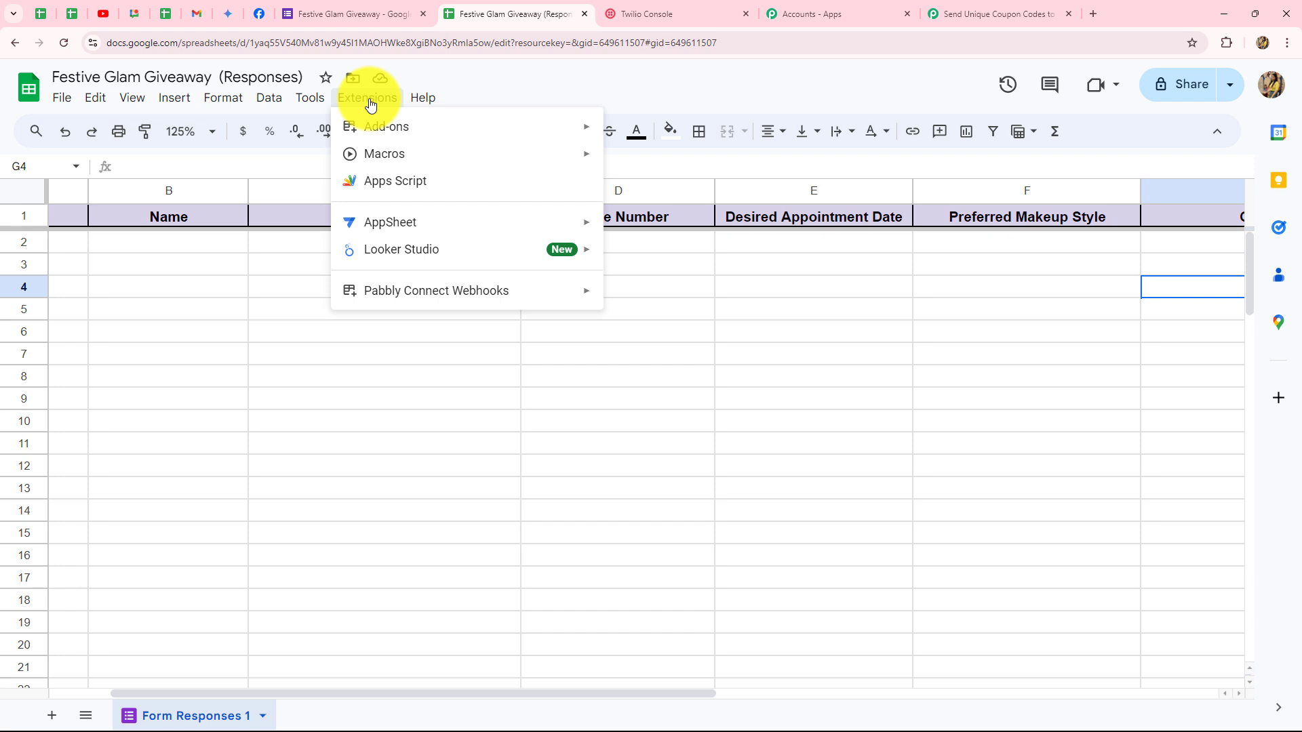
# Search the Marketplace for 'Pabb', confirm Pabbly Connect Webhooks is installed, and close the Marketplace.
pyautogui.moveTo(370, 127)
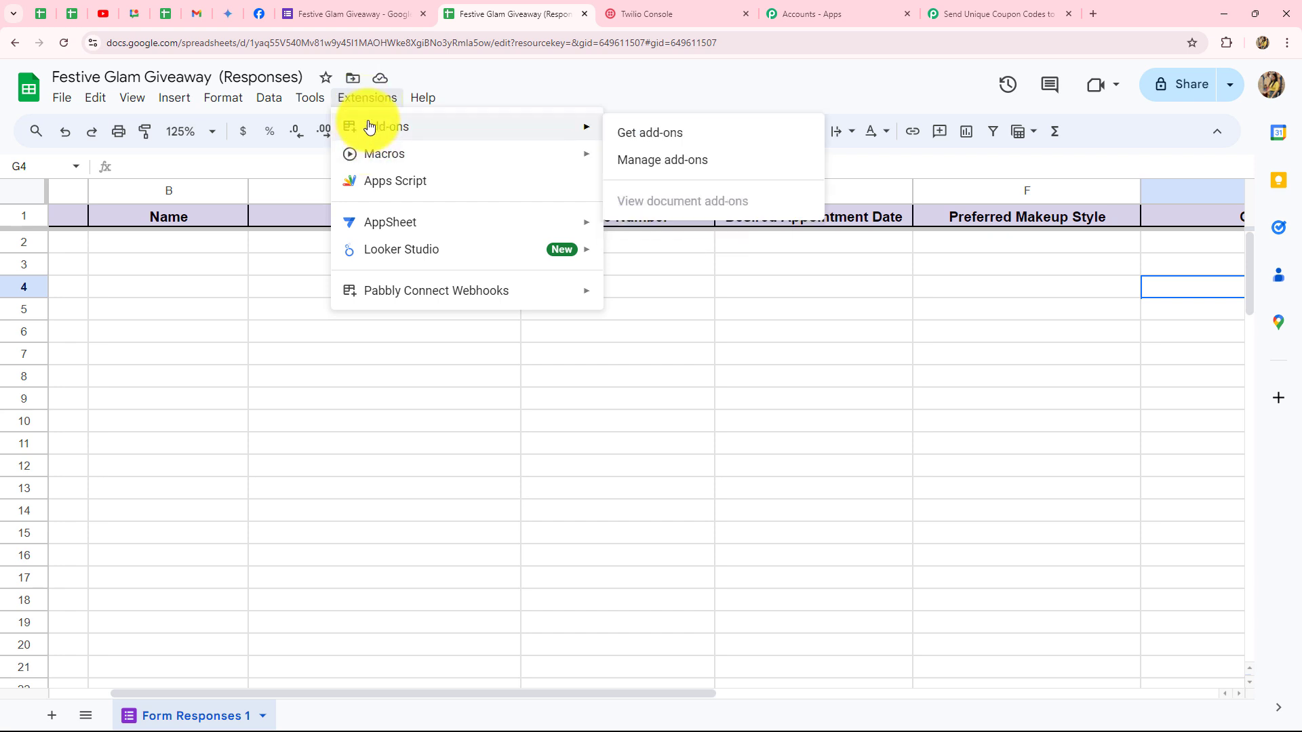
pyautogui.click(633, 138)
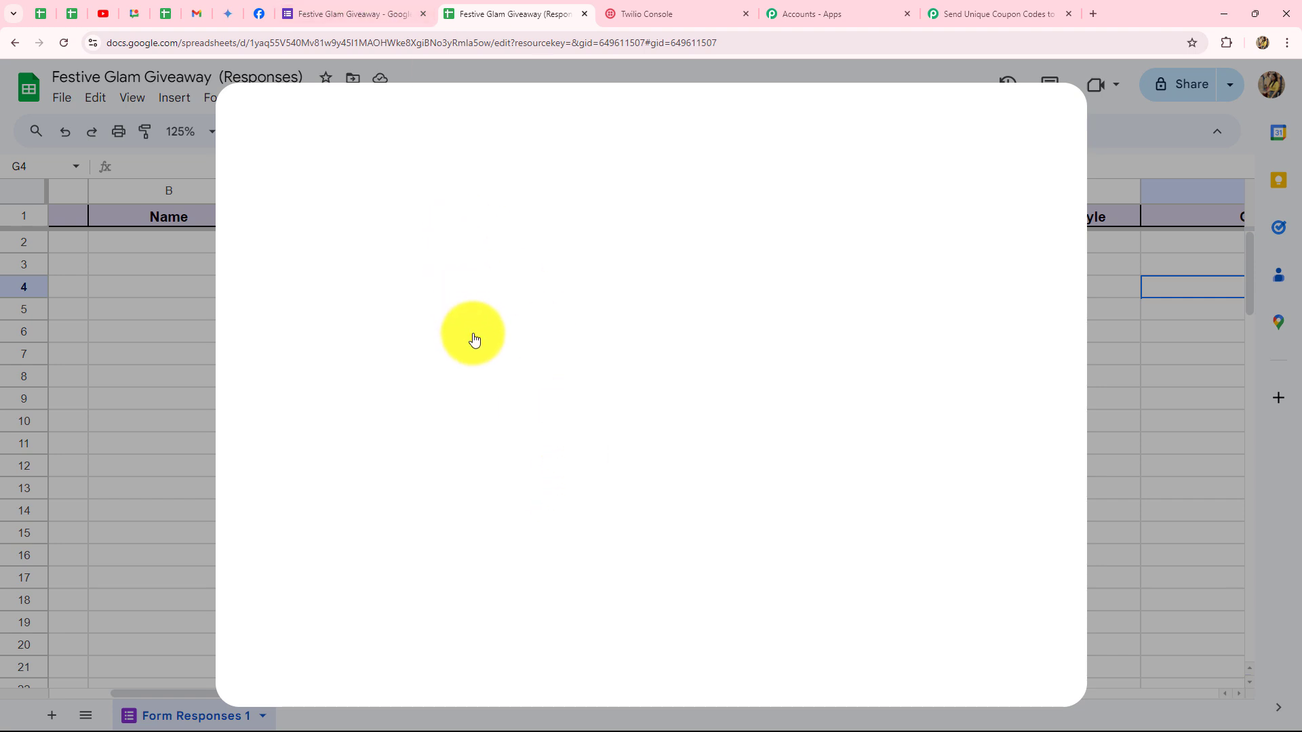
pyautogui.click(656, 135)
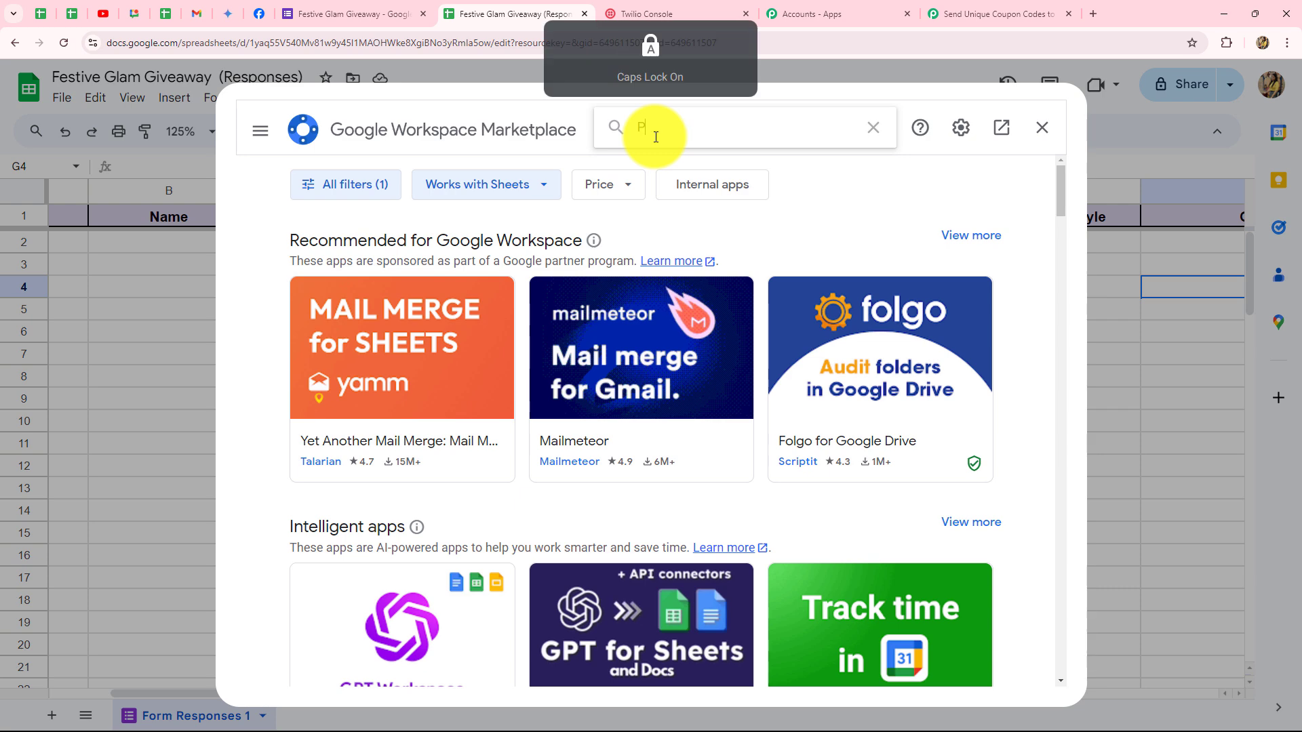
pyautogui.write('Pabb')
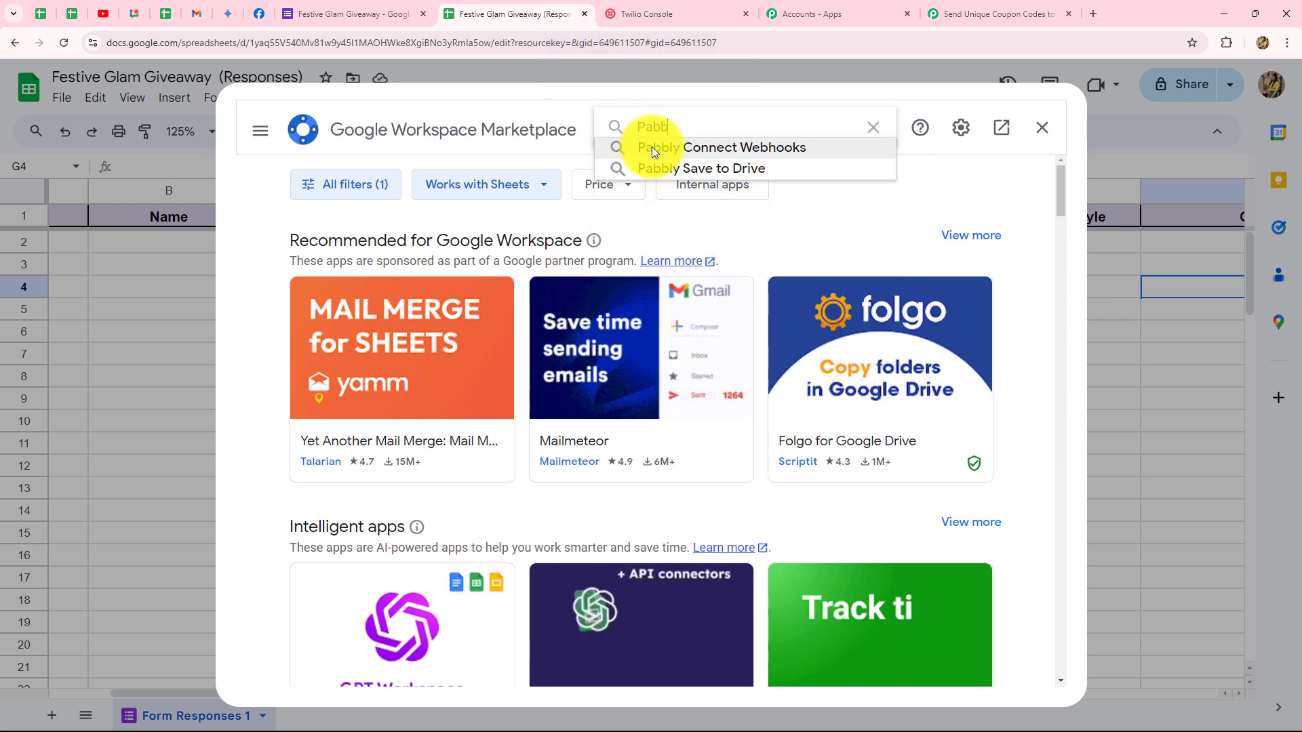
pyautogui.click(653, 147)
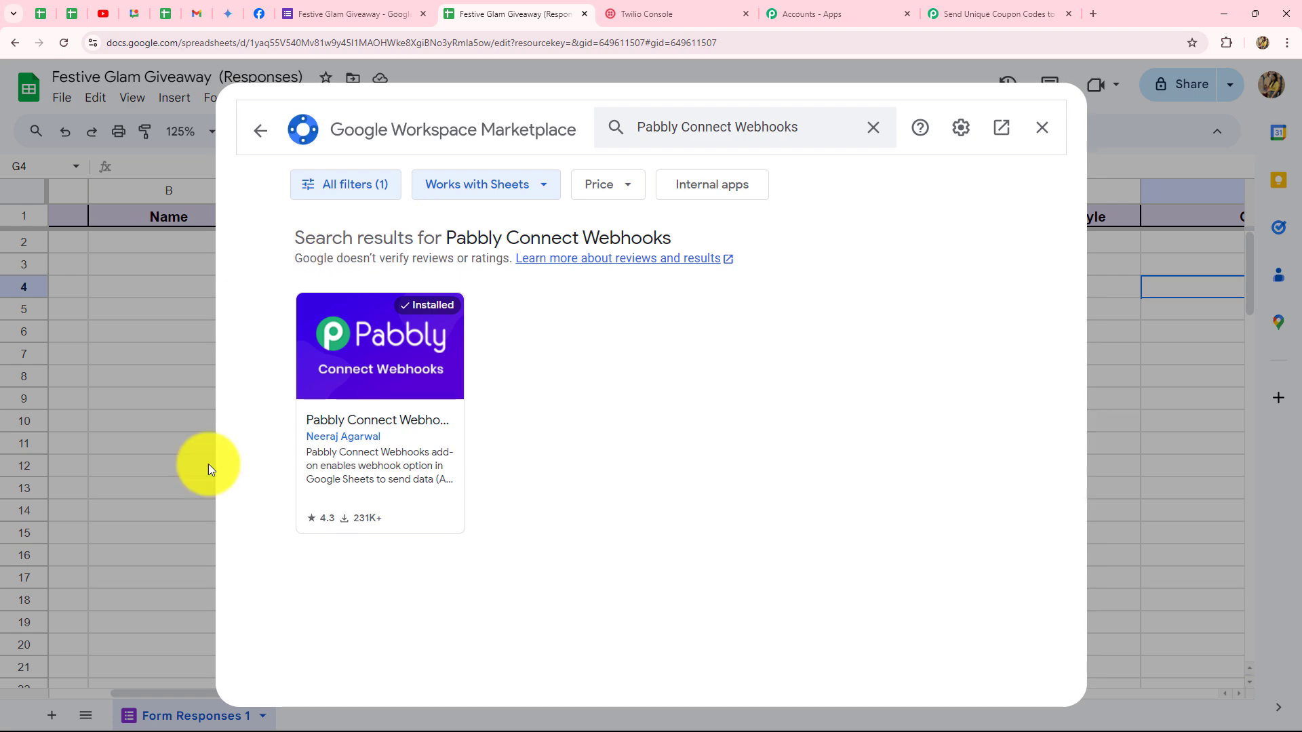
pyautogui.click(1041, 129)
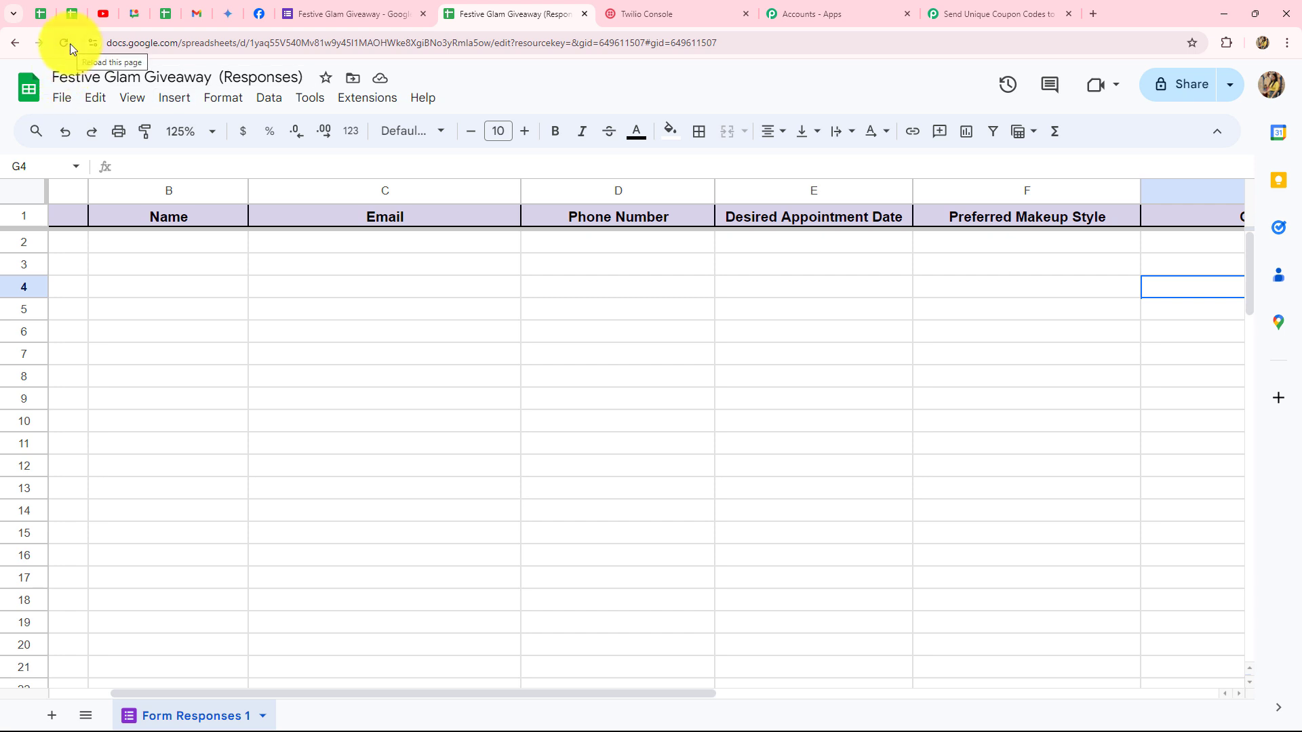
# In Pabbly Connect Webhooks Initial Setup, paste the webhook URL and set trigger column F.
pyautogui.click(349, 102)
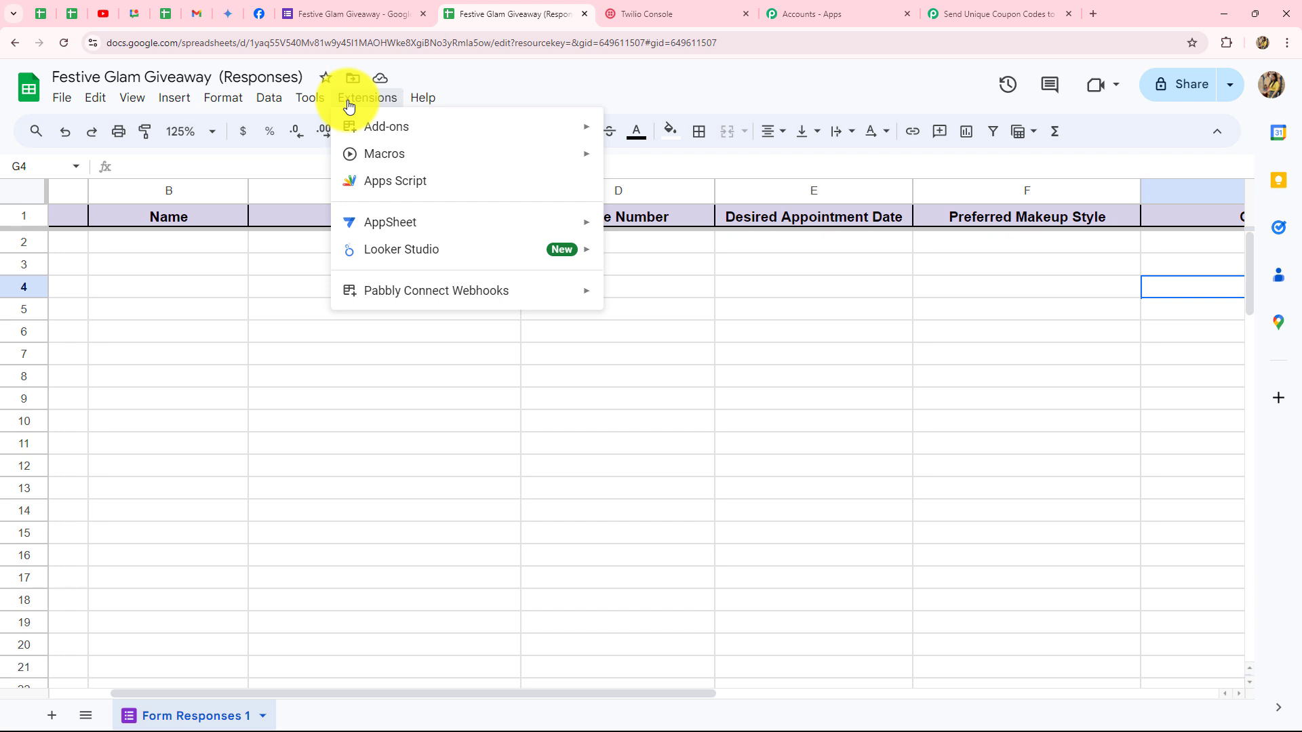
pyautogui.moveTo(372, 296)
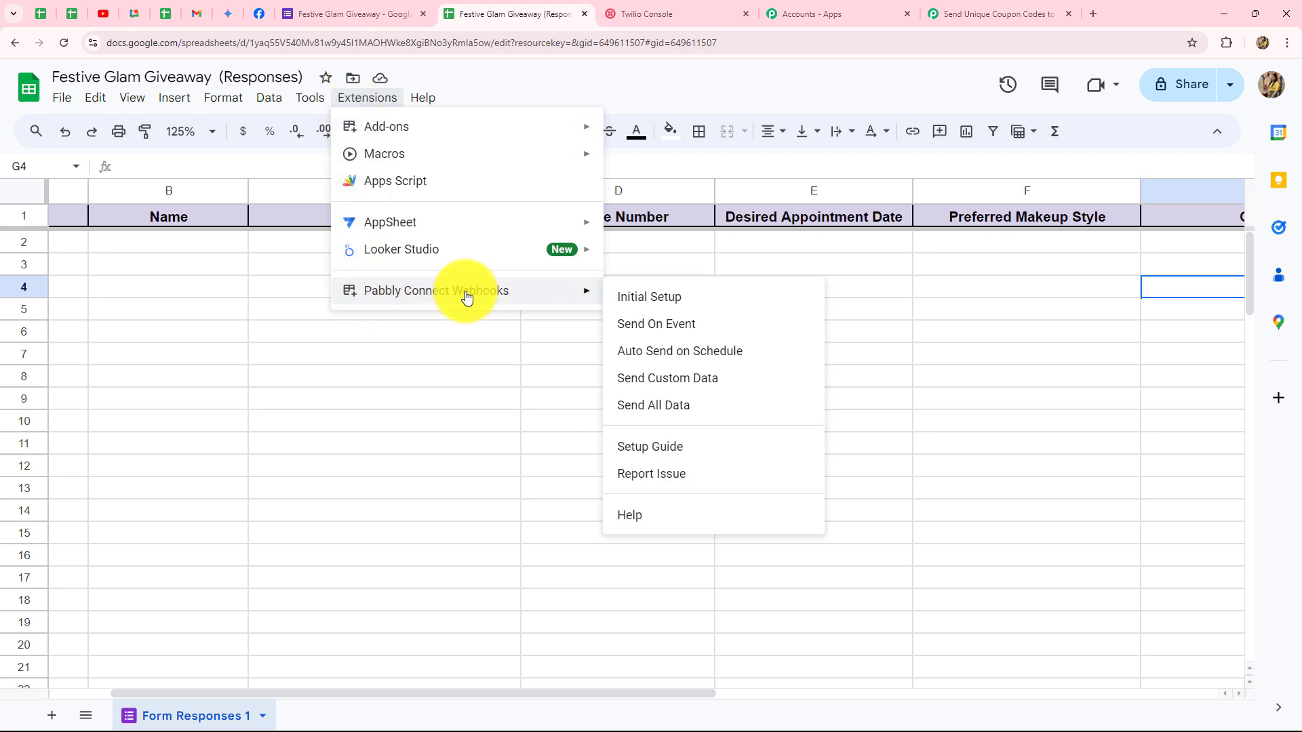
pyautogui.click(642, 300)
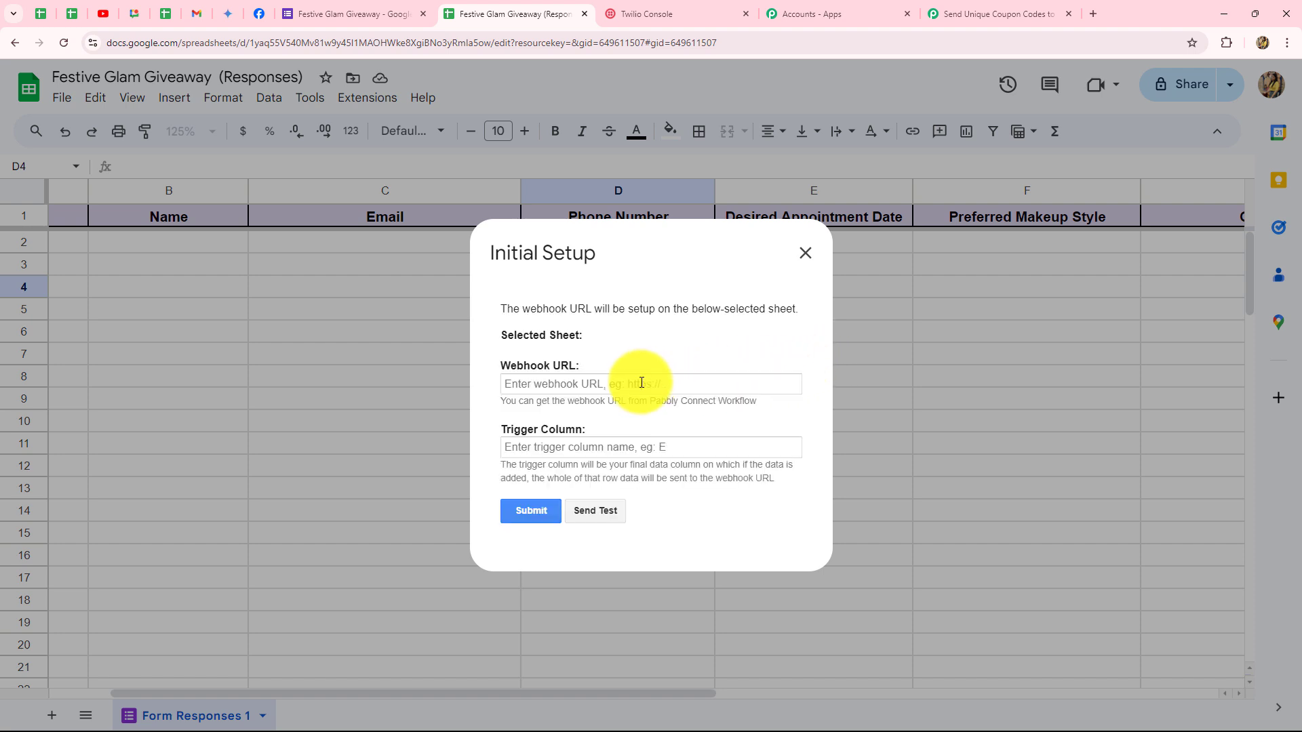
pyautogui.click(514, 383)
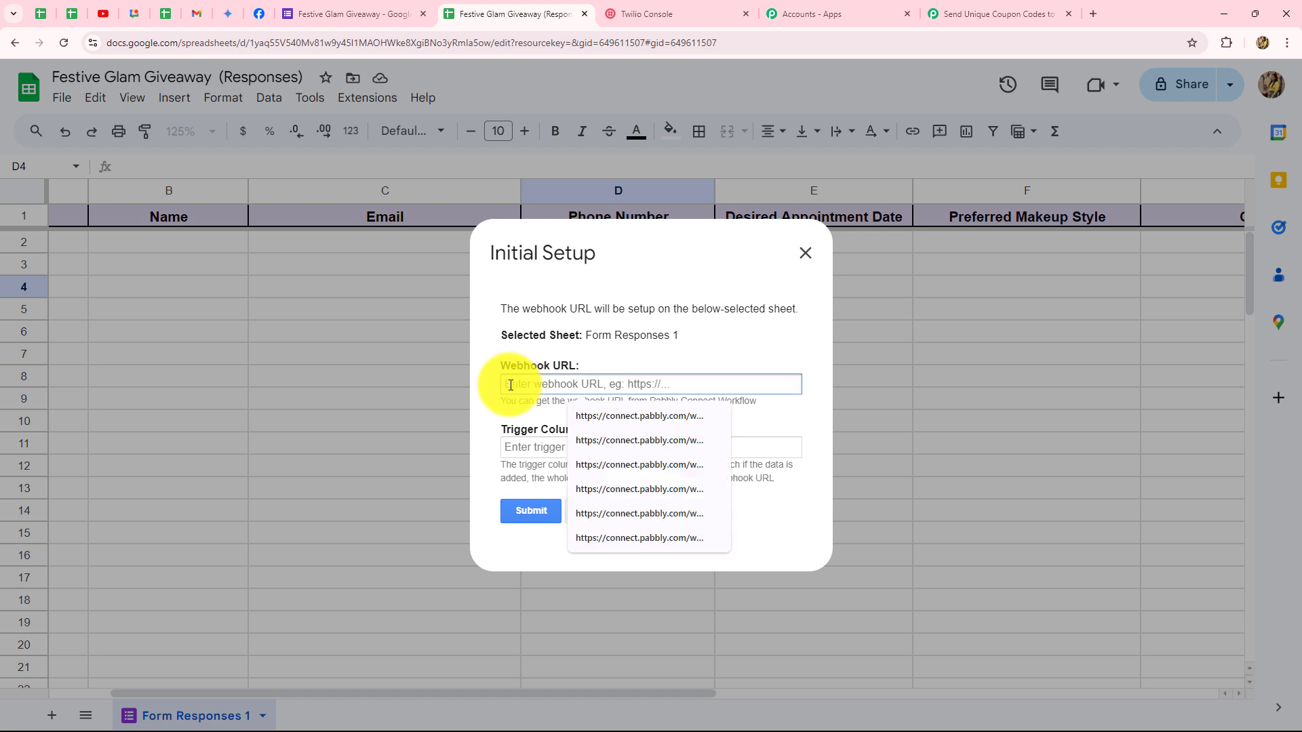
pyautogui.hotkey('ctrl', 'v')
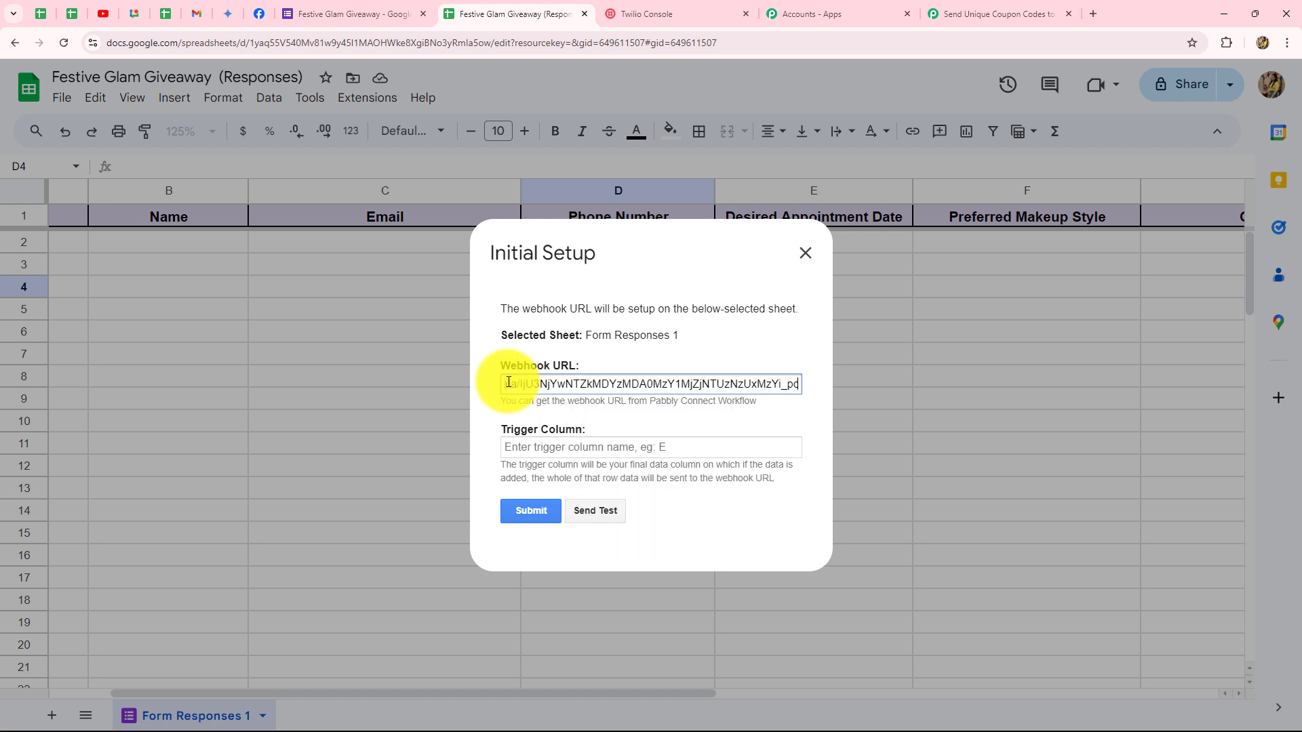
pyautogui.click(486, 399)
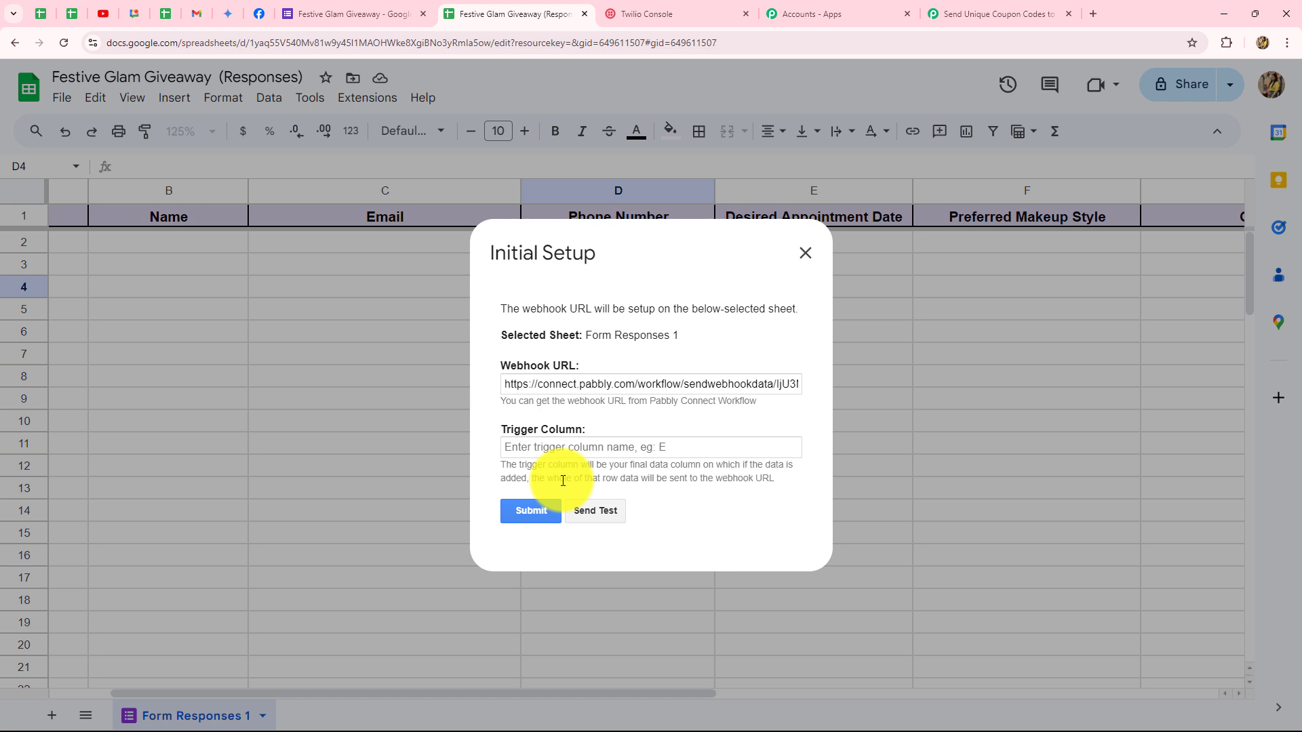
pyautogui.click(560, 449)
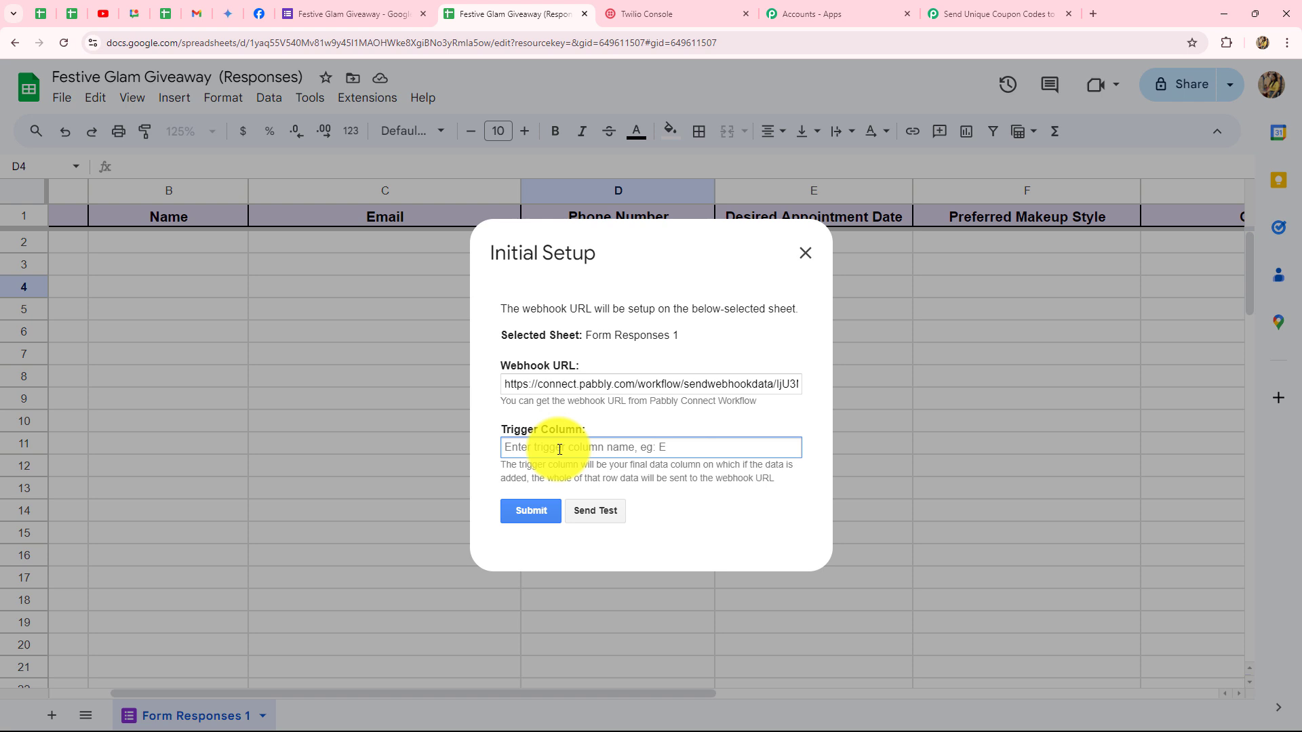
pyautogui.press('capslock')
pyautogui.write('F')
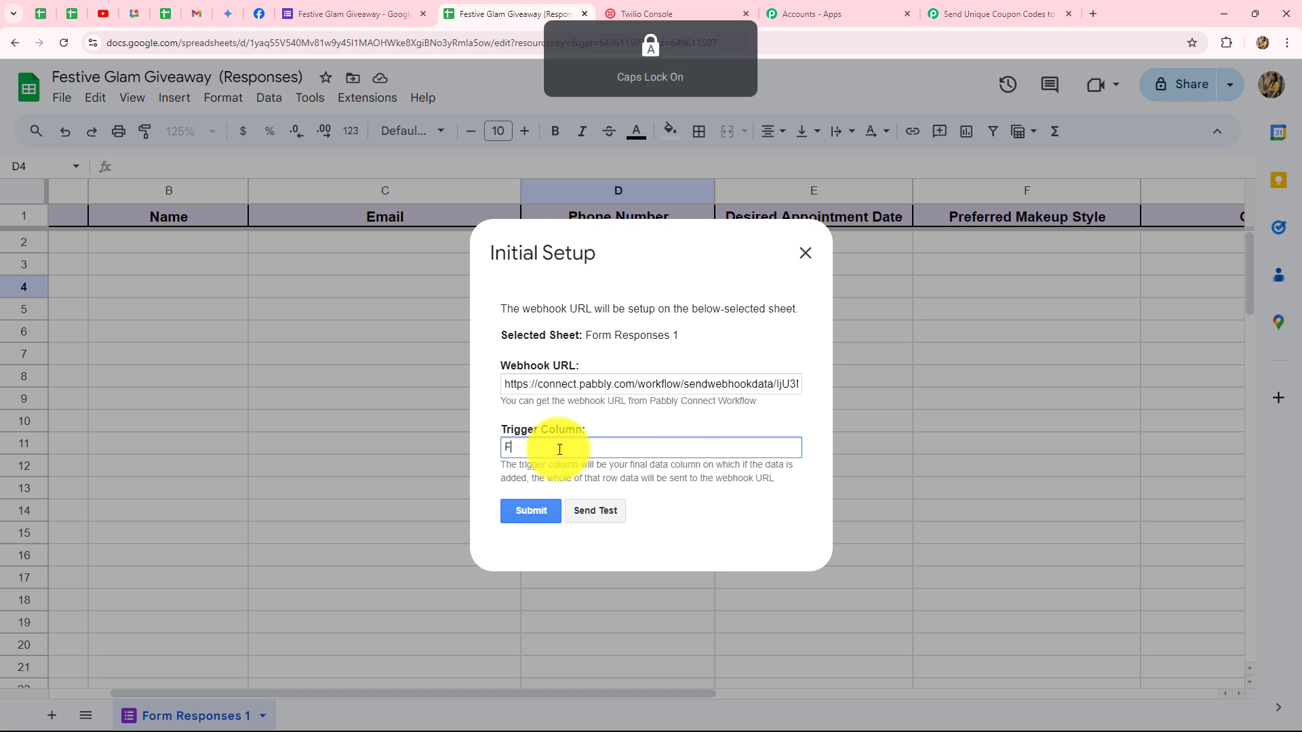
pyautogui.press('capslock')
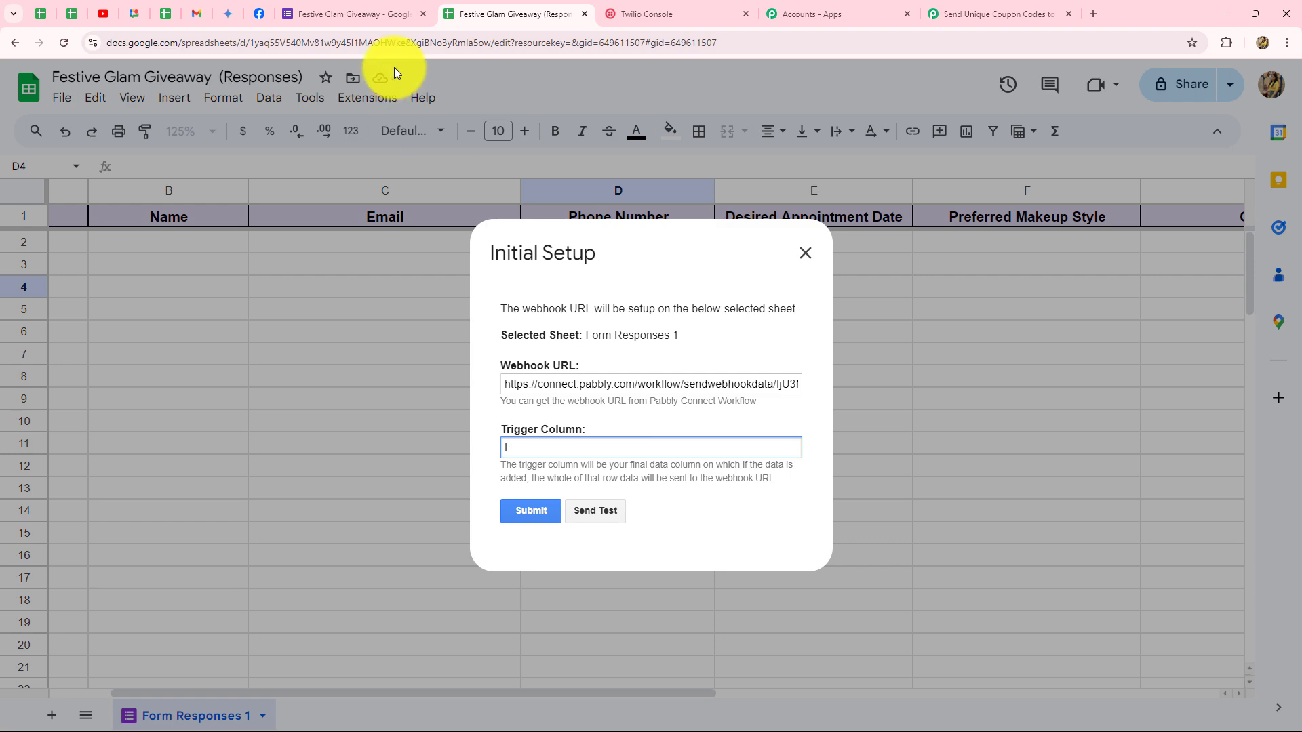
# Copy the giveaway form's shortened share link from the Send dialog.
pyautogui.click(373, 12)
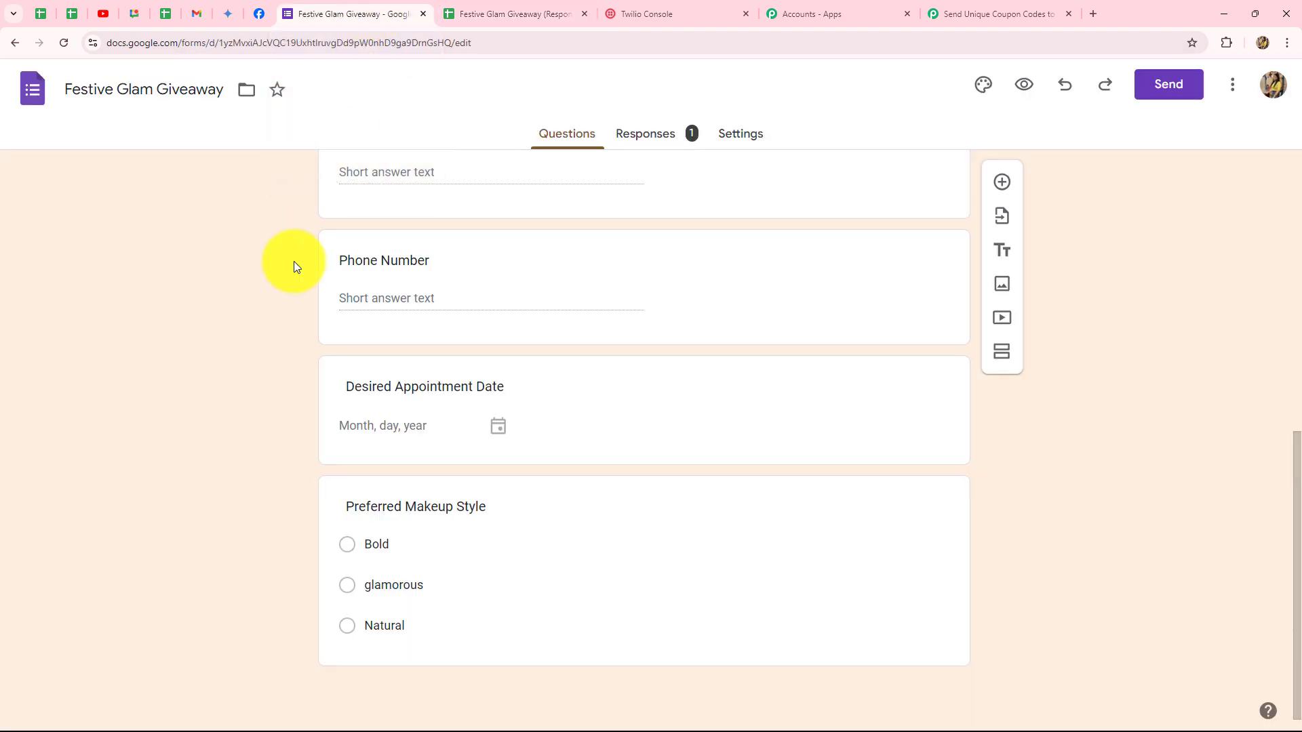
pyautogui.scroll(8, 202, 369)
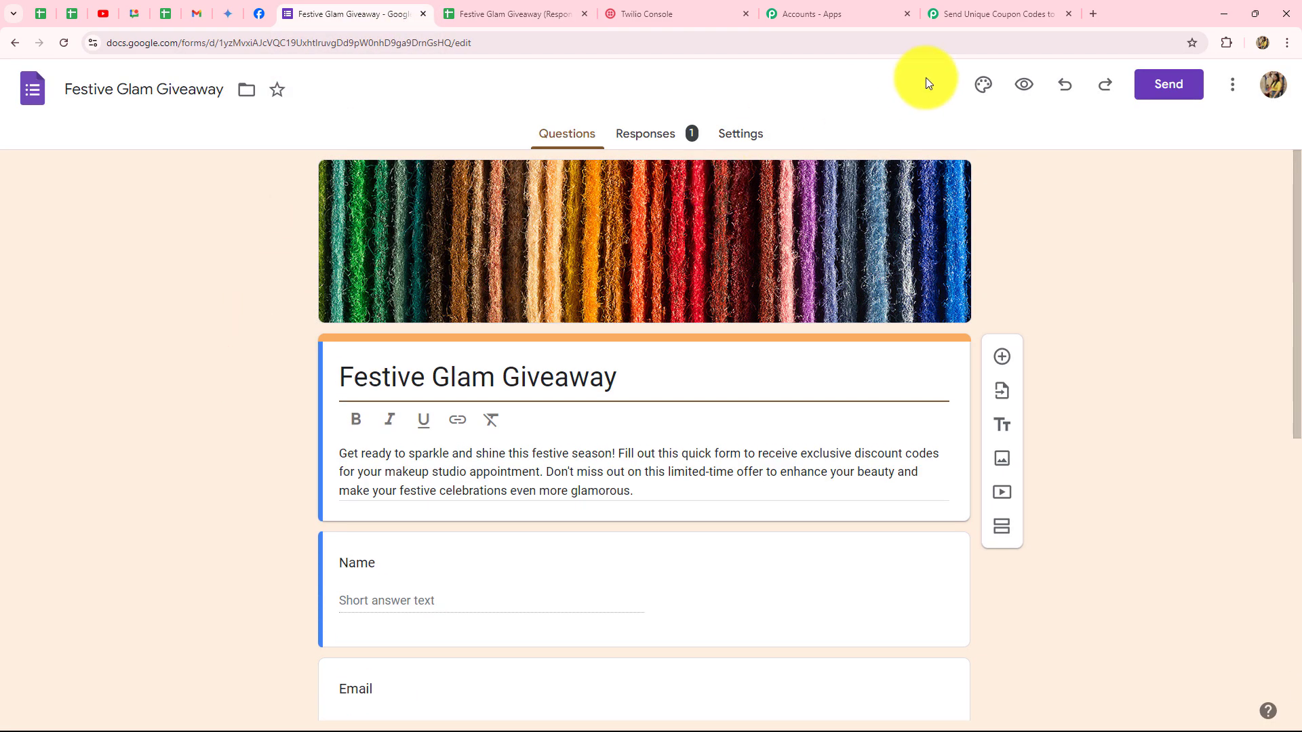
pyautogui.click(1166, 96)
pyautogui.click(583, 242)
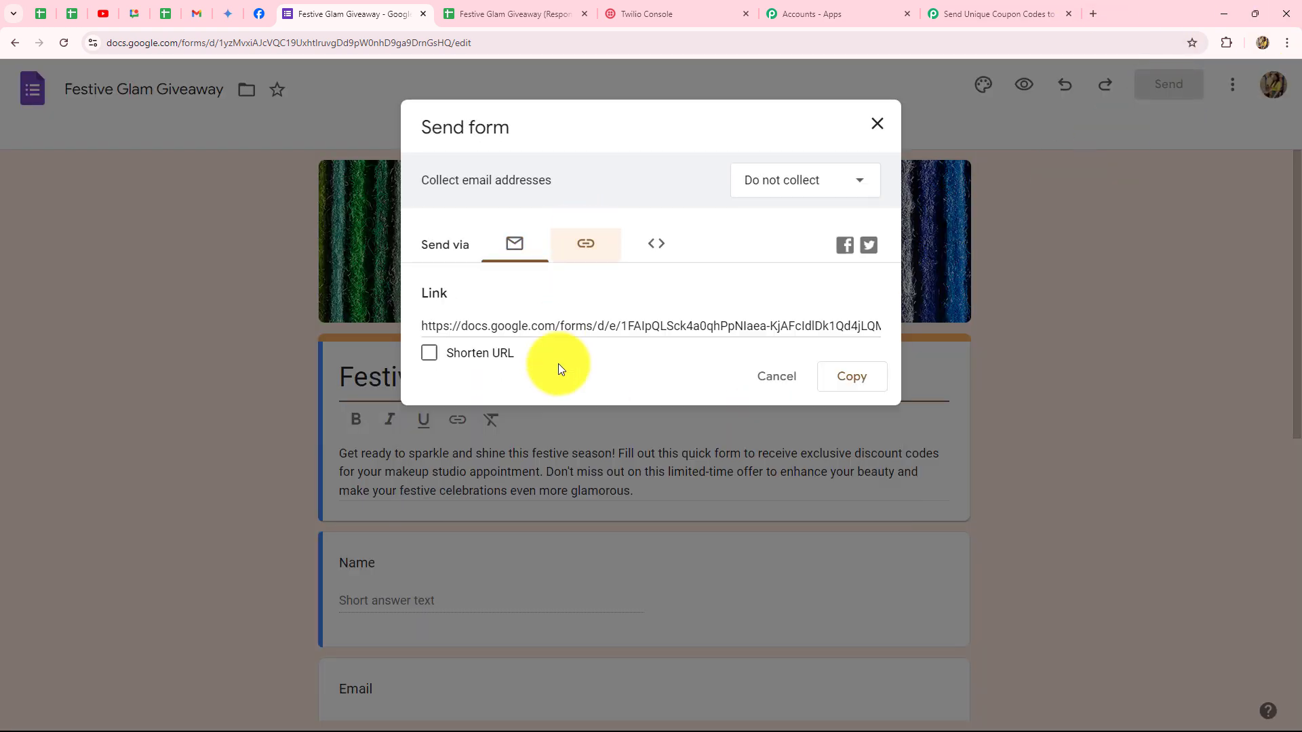
pyautogui.click(437, 365)
pyautogui.click(852, 377)
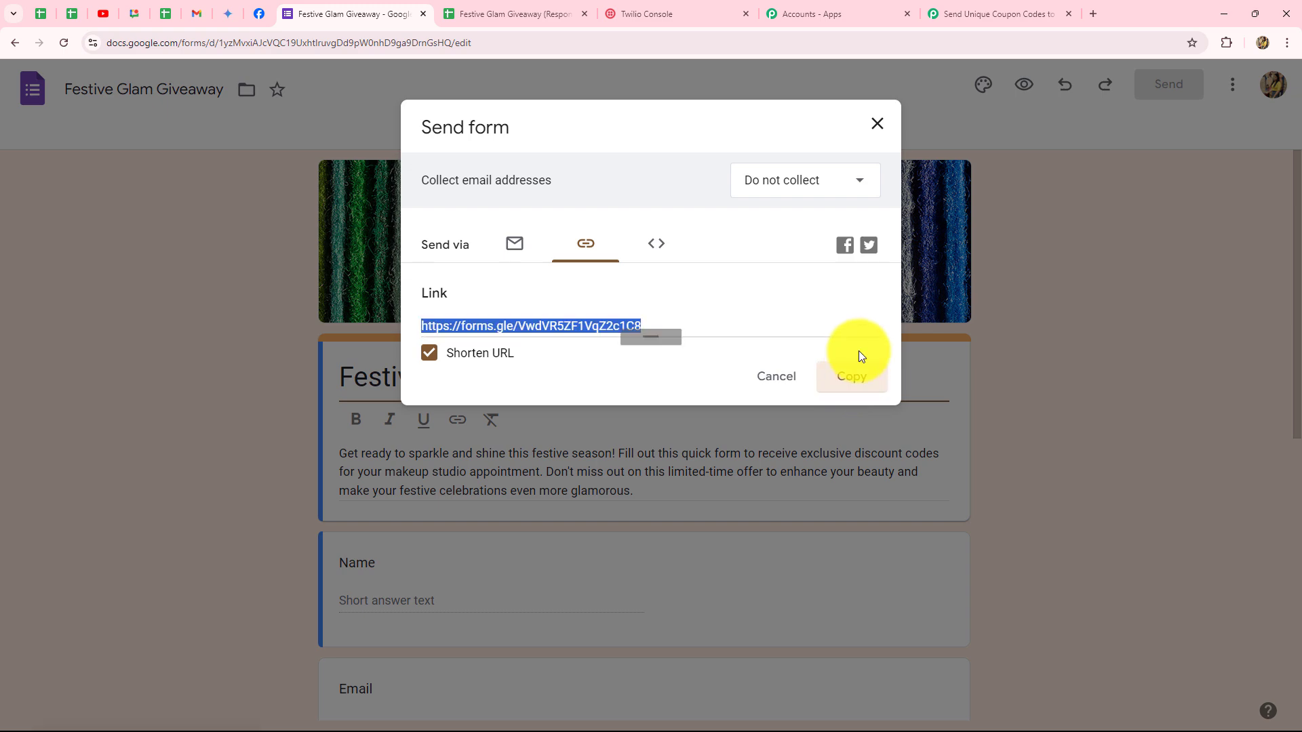
pyautogui.click(878, 127)
# Open the copied form link in a new browser tab.
pyautogui.click(1093, 13)
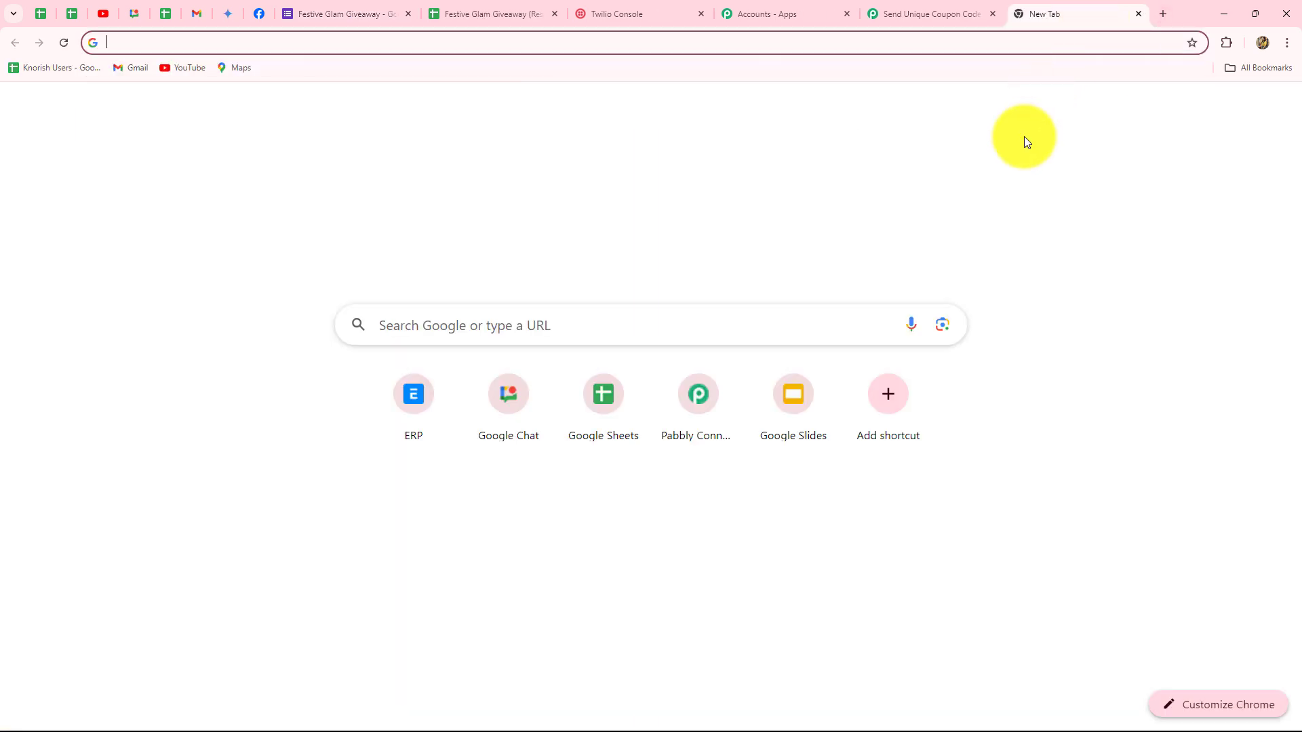
pyautogui.hotkey('ctrl', 'v')
pyautogui.press('Return')
pyautogui.scroll(-5, 222, 226)
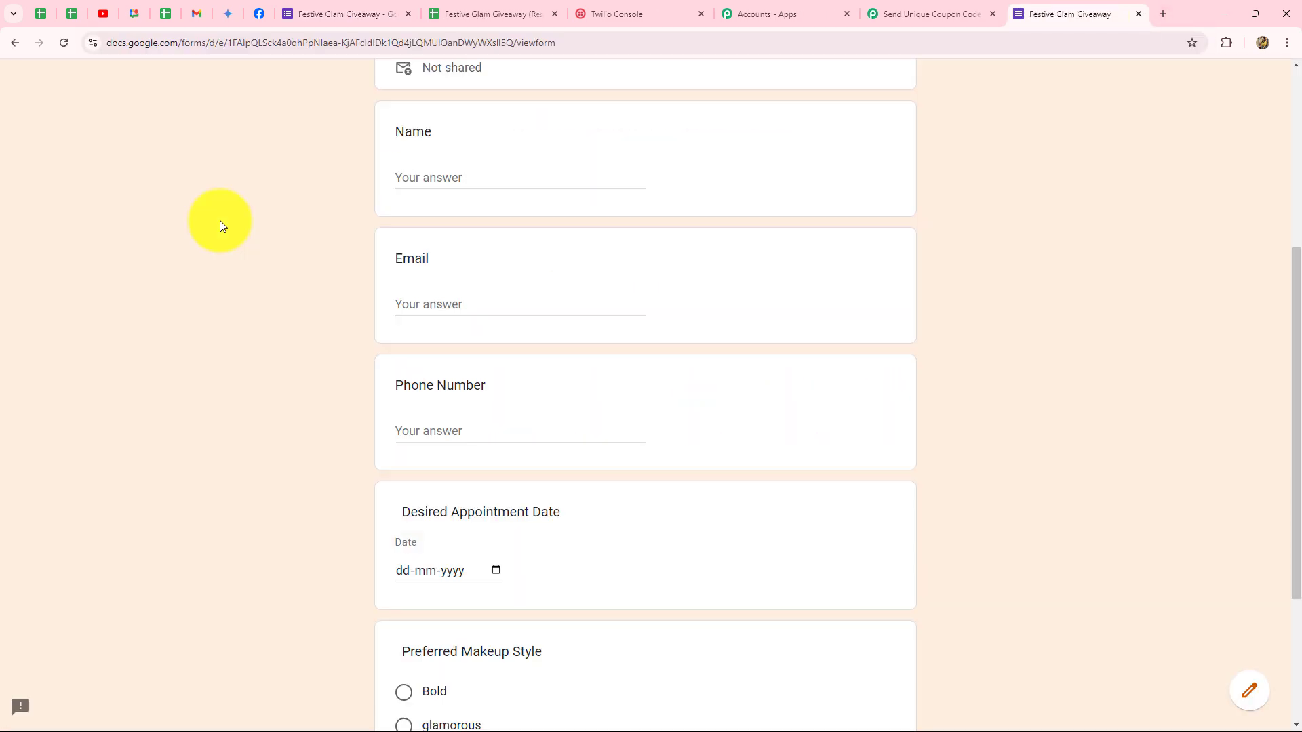
# Fill in the test respondent's name, email address and phone number.
pyautogui.click(440, 174)
pyautogui.write('Smart User')
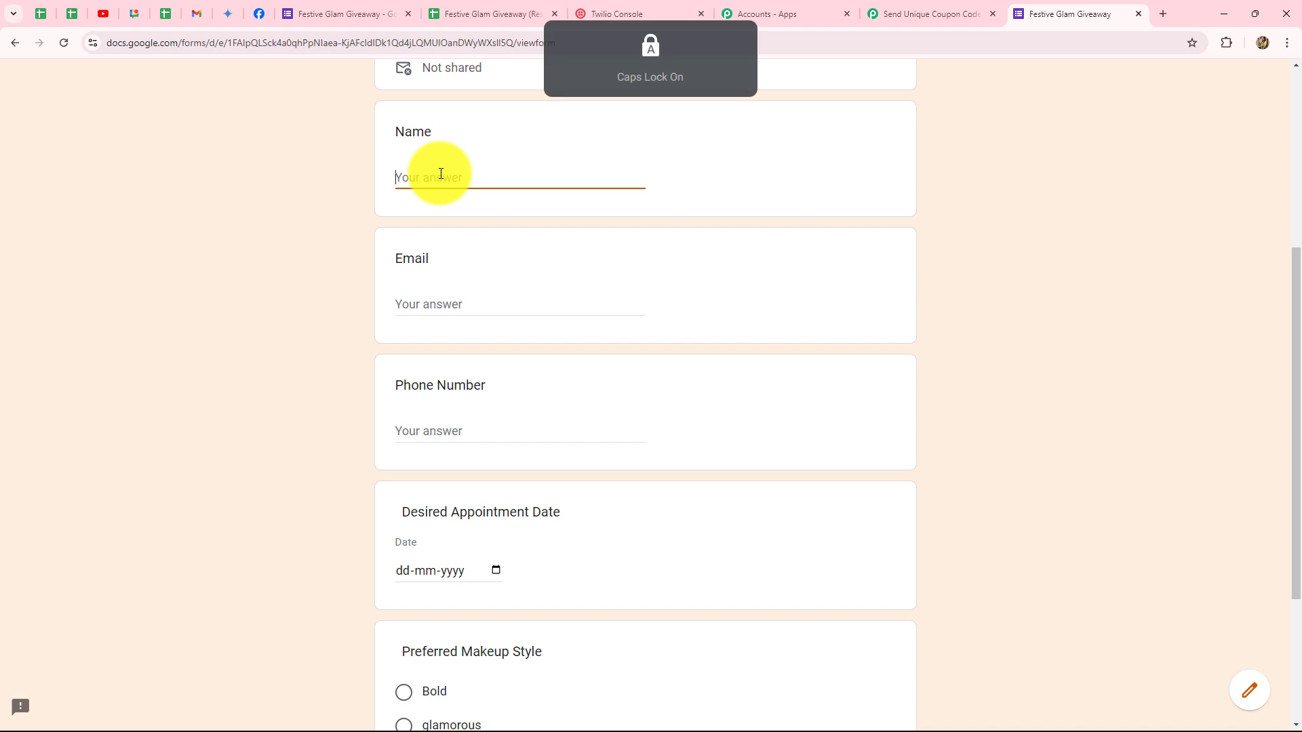
pyautogui.click(447, 310)
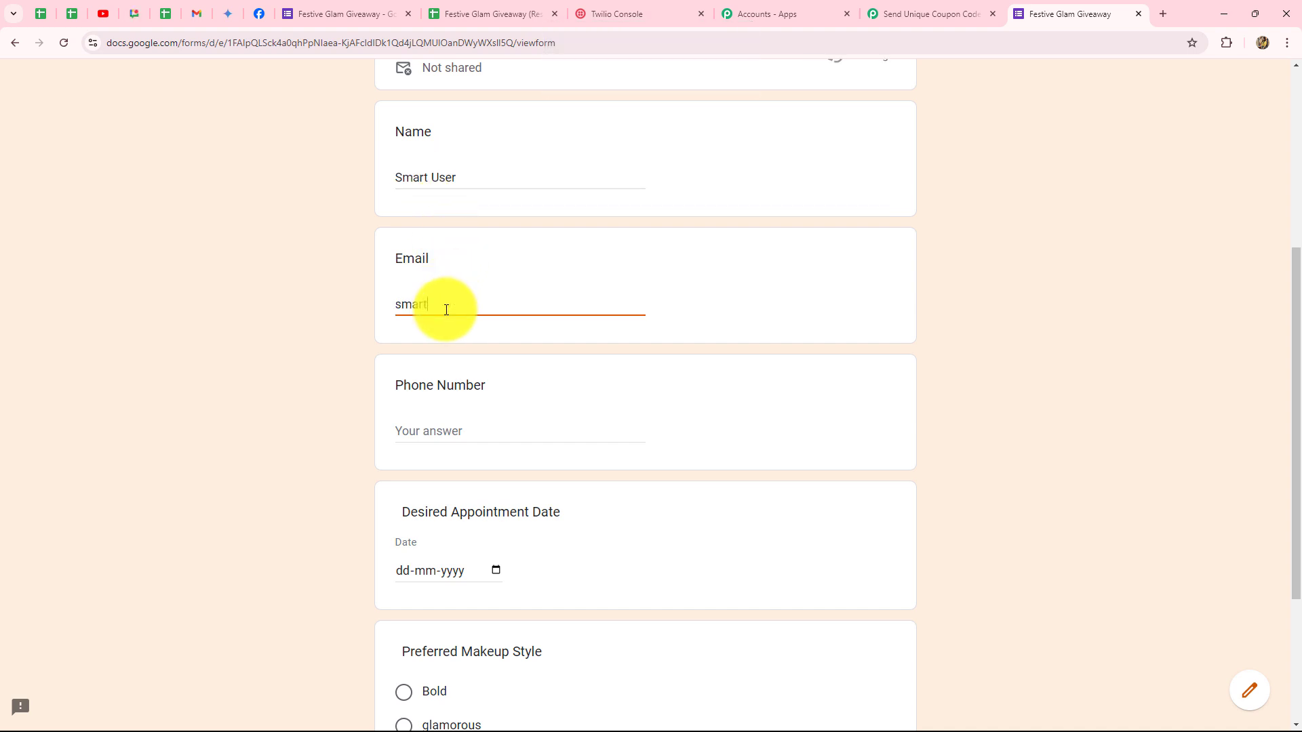
pyautogui.scroll(-3, 441, 381)
pyautogui.click(422, 203)
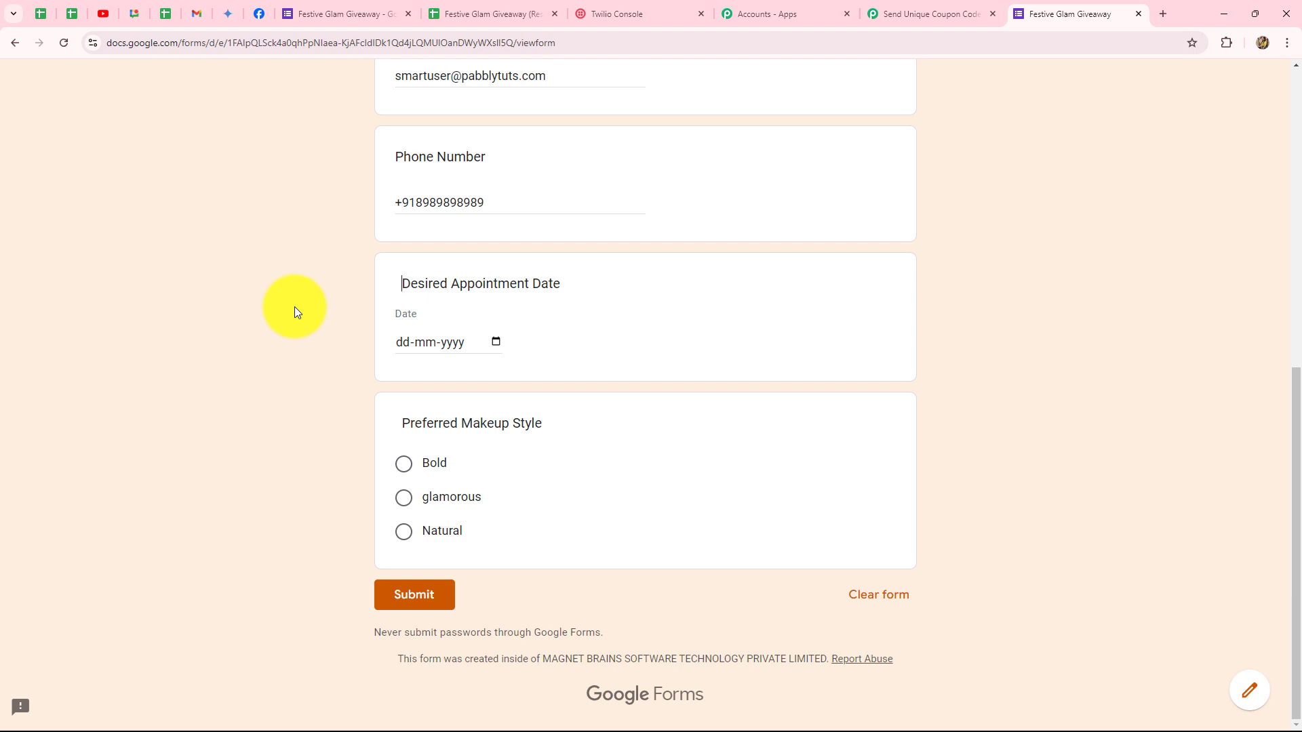
# Pick appointment date 2 October 2024, choose Bold makeup style, and submit.
pyautogui.click(495, 341)
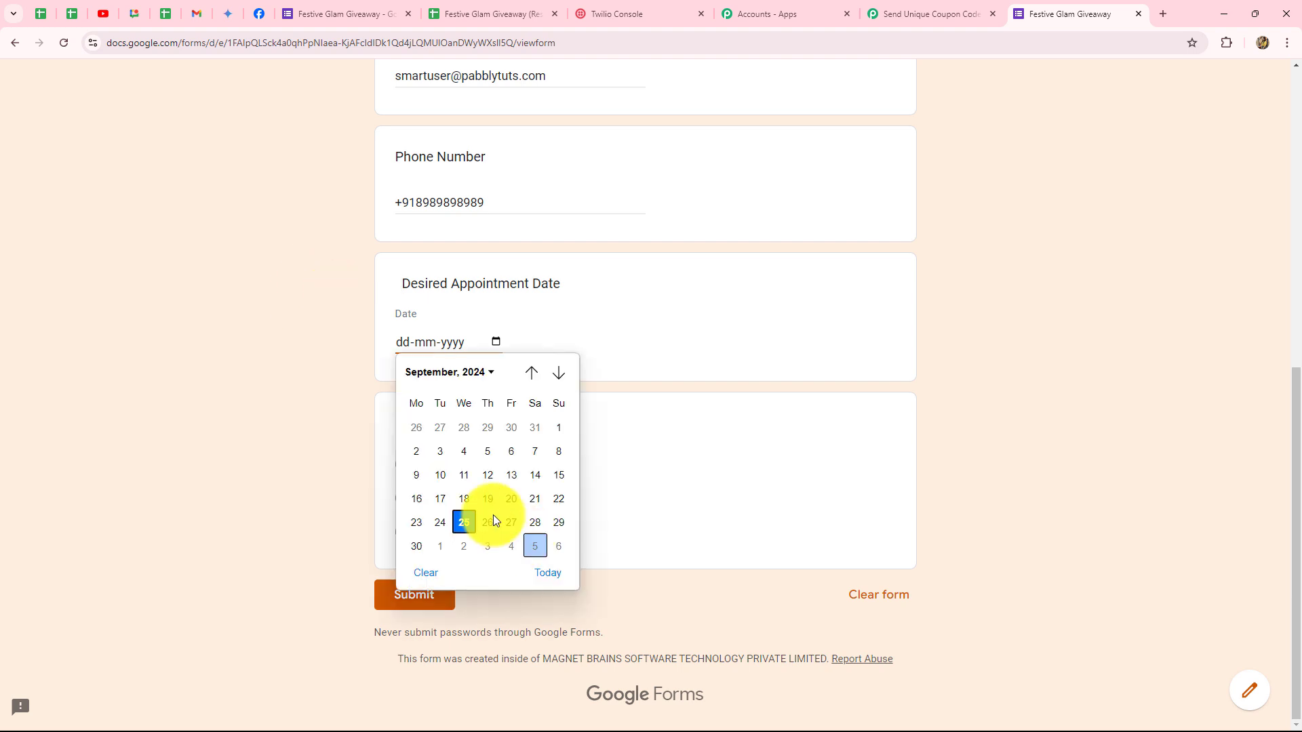
pyautogui.click(491, 372)
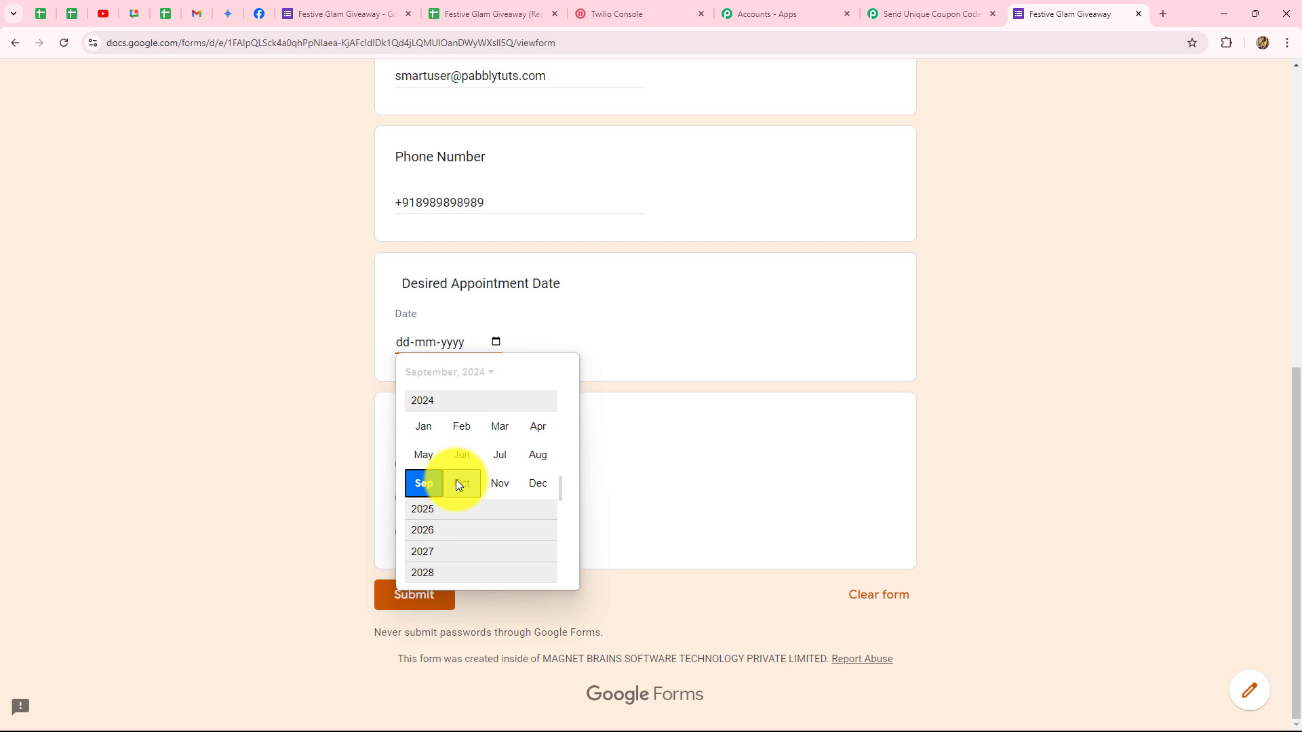
pyautogui.click(455, 479)
pyautogui.click(465, 427)
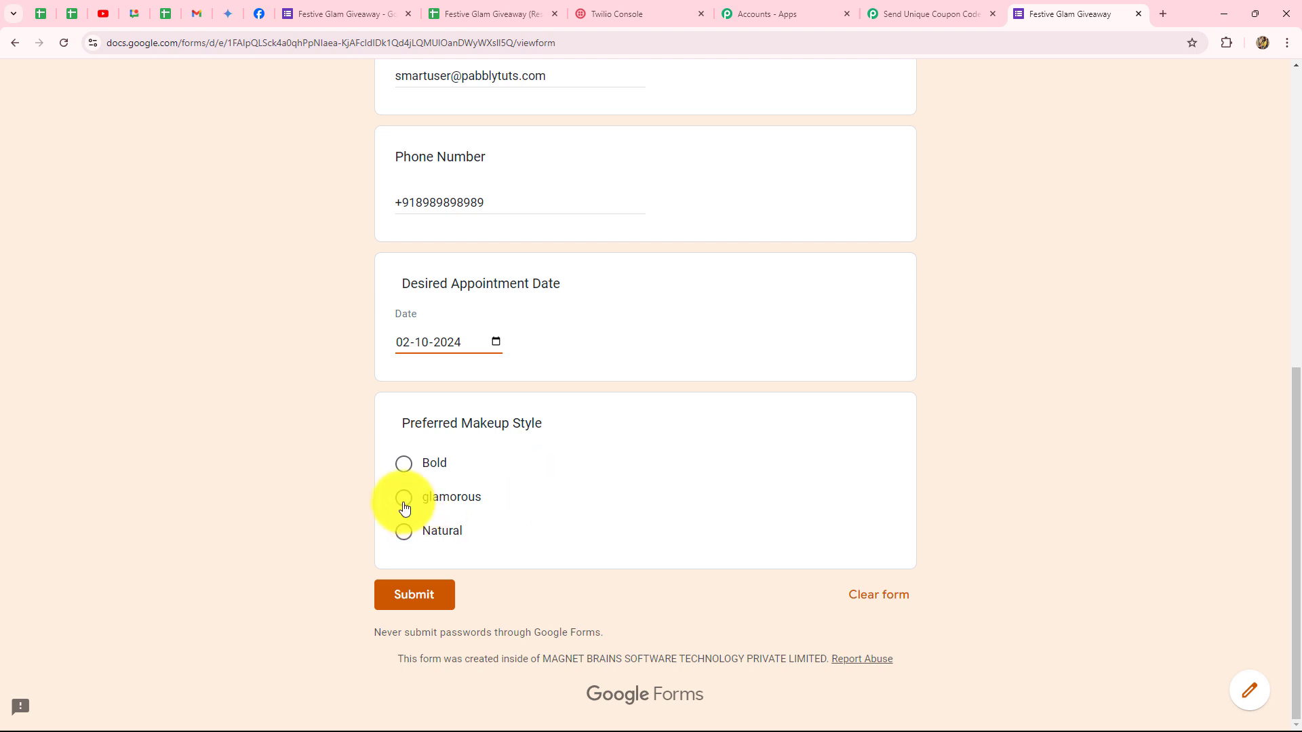
pyautogui.click(404, 466)
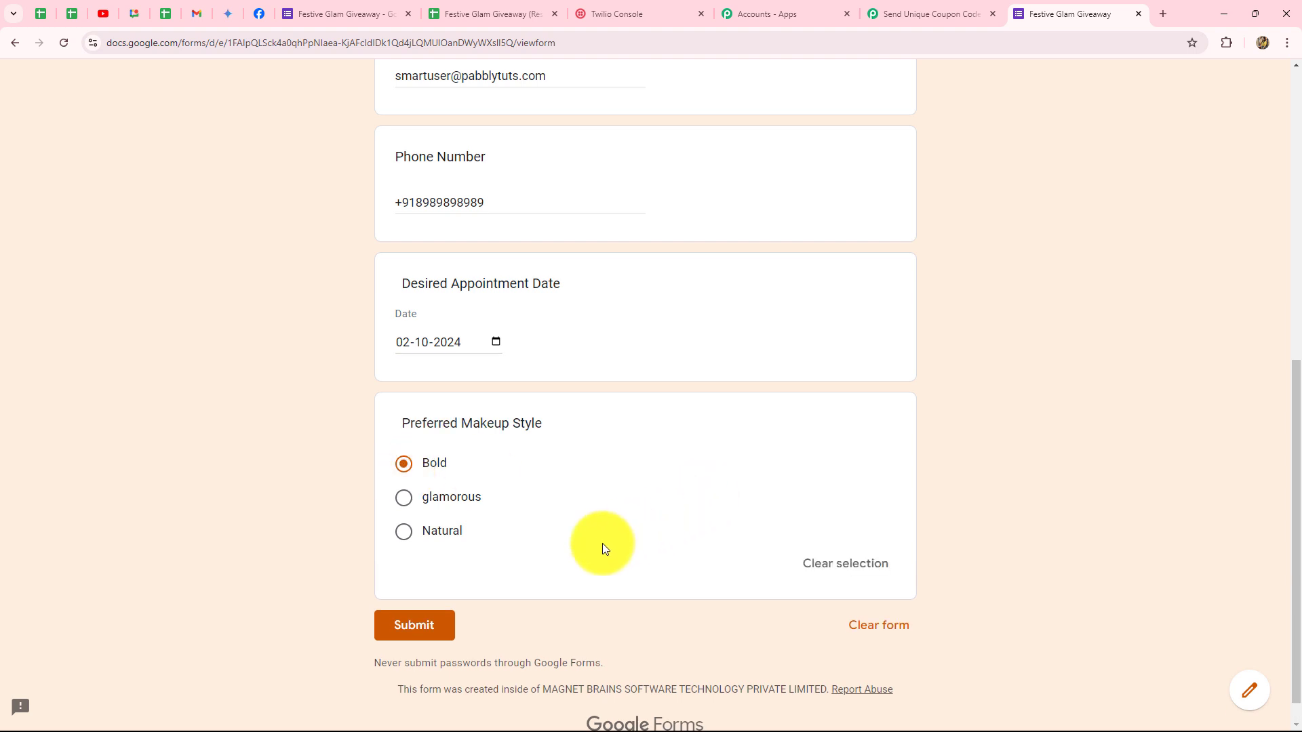
pyautogui.click(415, 625)
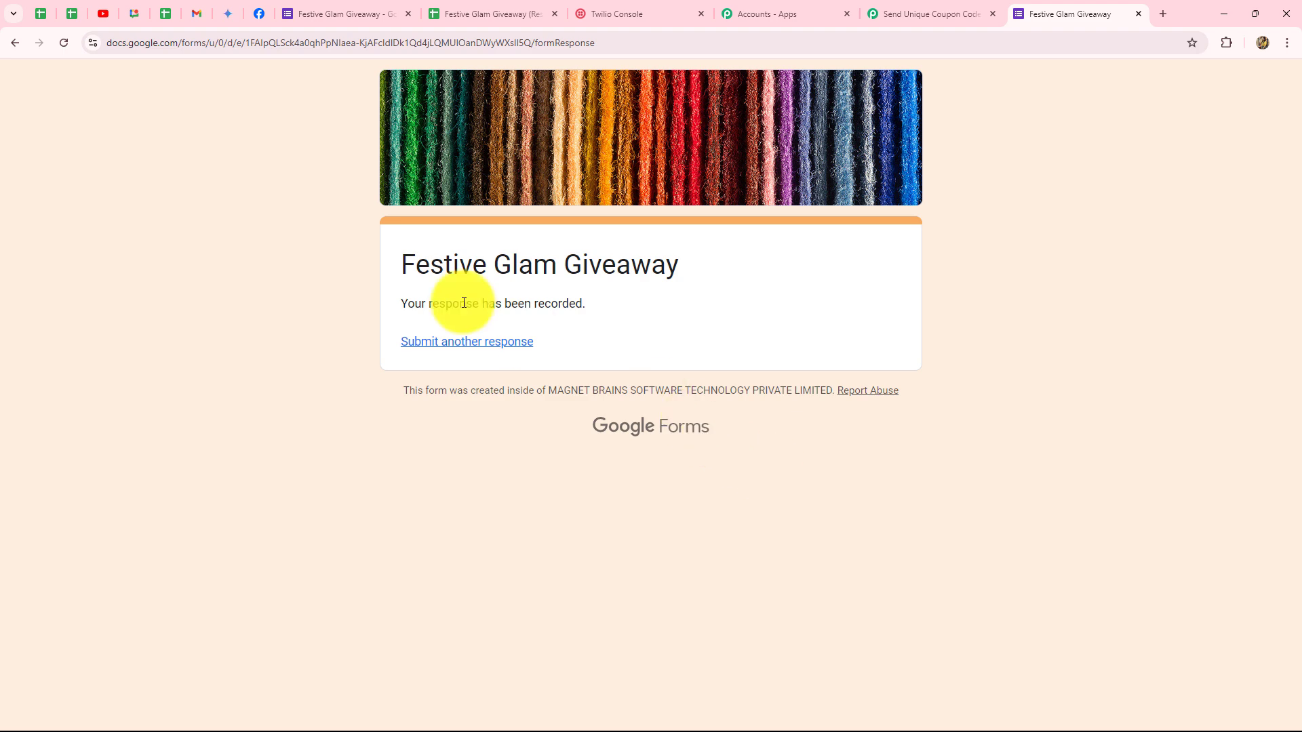
# Send the row 2 test data to the webhook, submit and close the setup, then view Pabbly.
pyautogui.click(464, 15)
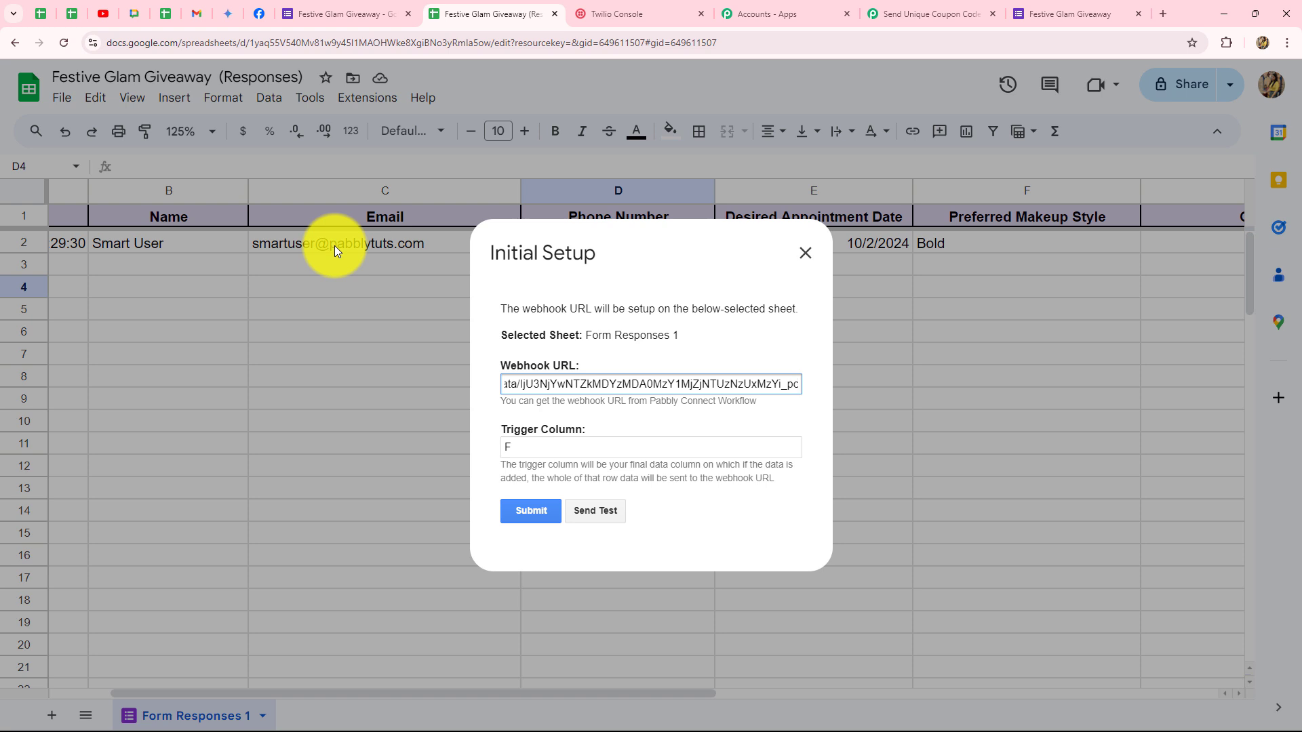
pyautogui.click(607, 511)
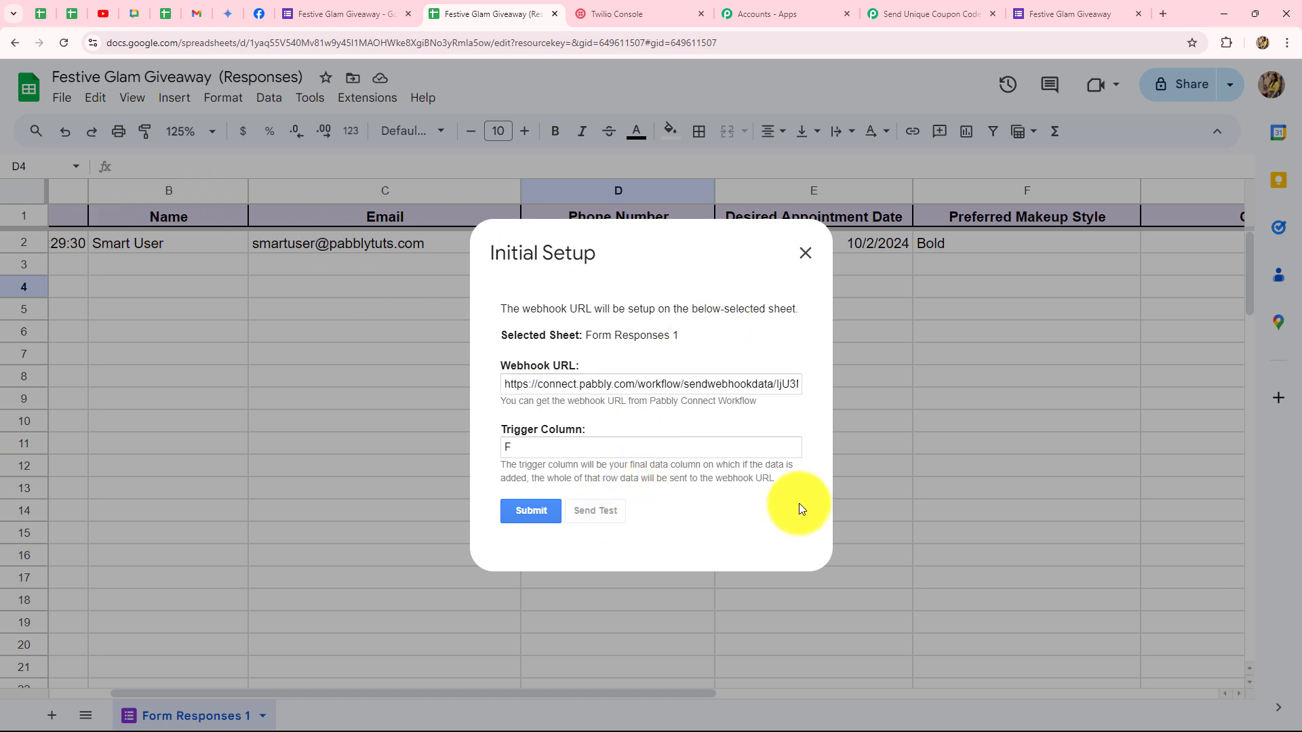
pyautogui.scroll(-2, 583, 346)
pyautogui.scroll(-1, 584, 347)
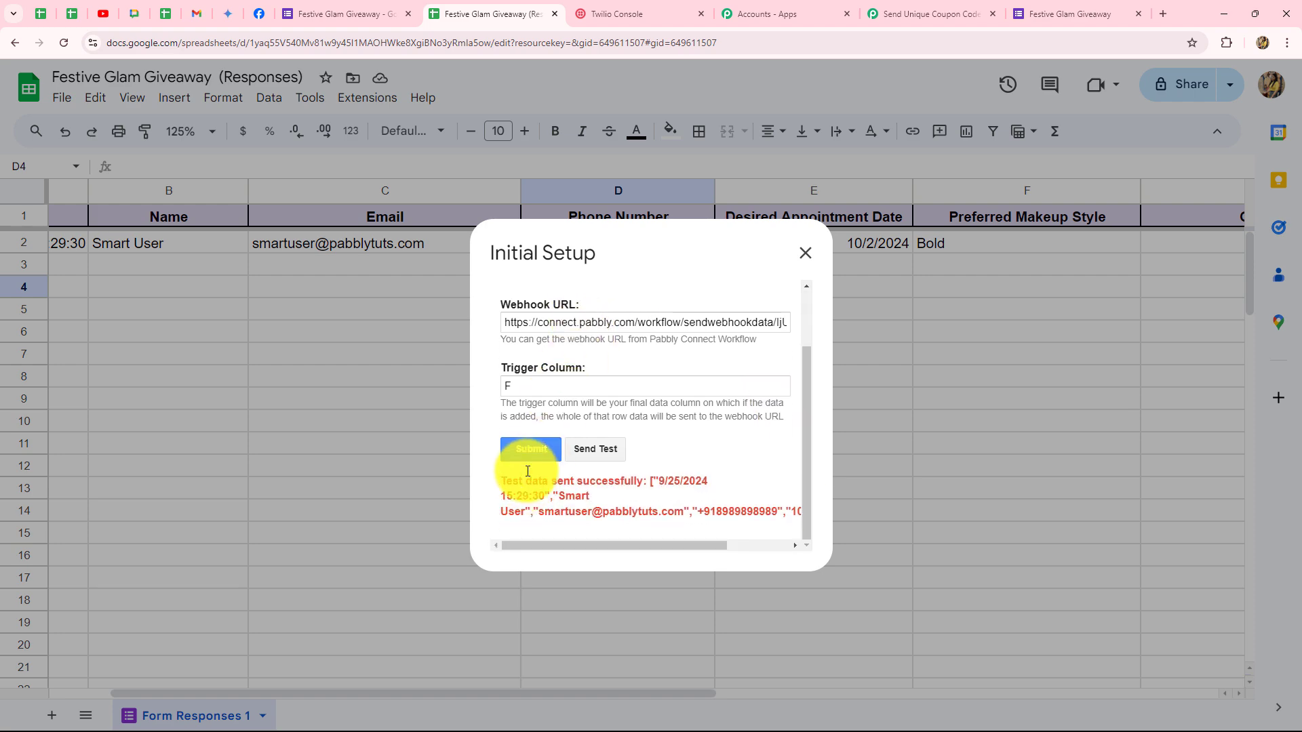
pyautogui.click(528, 453)
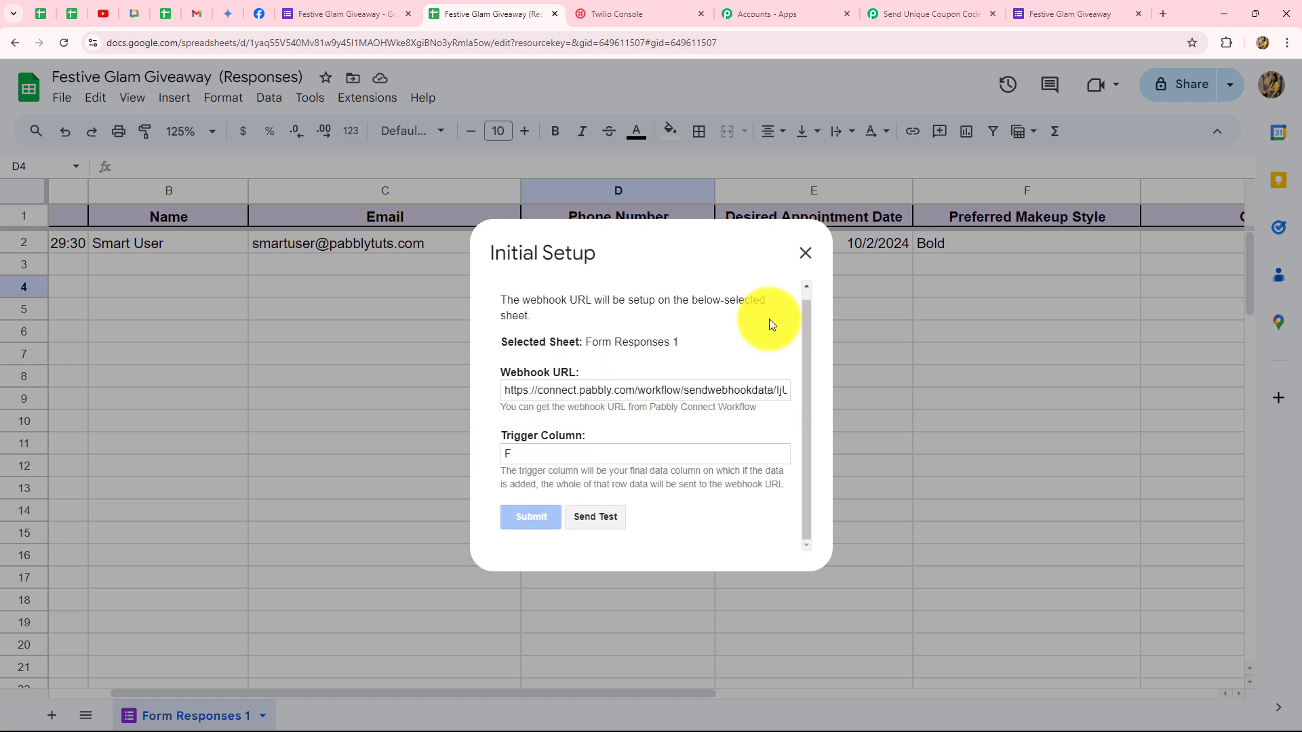
pyautogui.click(807, 259)
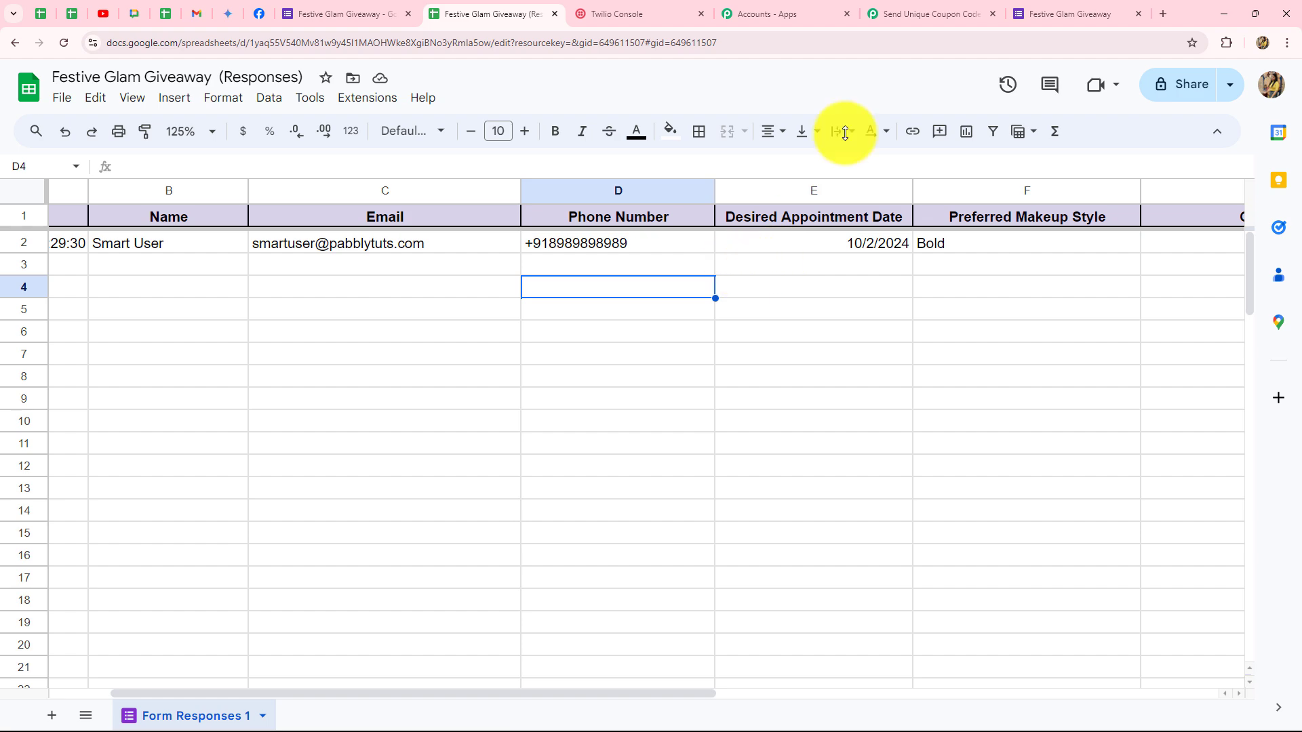
pyautogui.click(907, 13)
pyautogui.scroll(-6, 1129, 271)
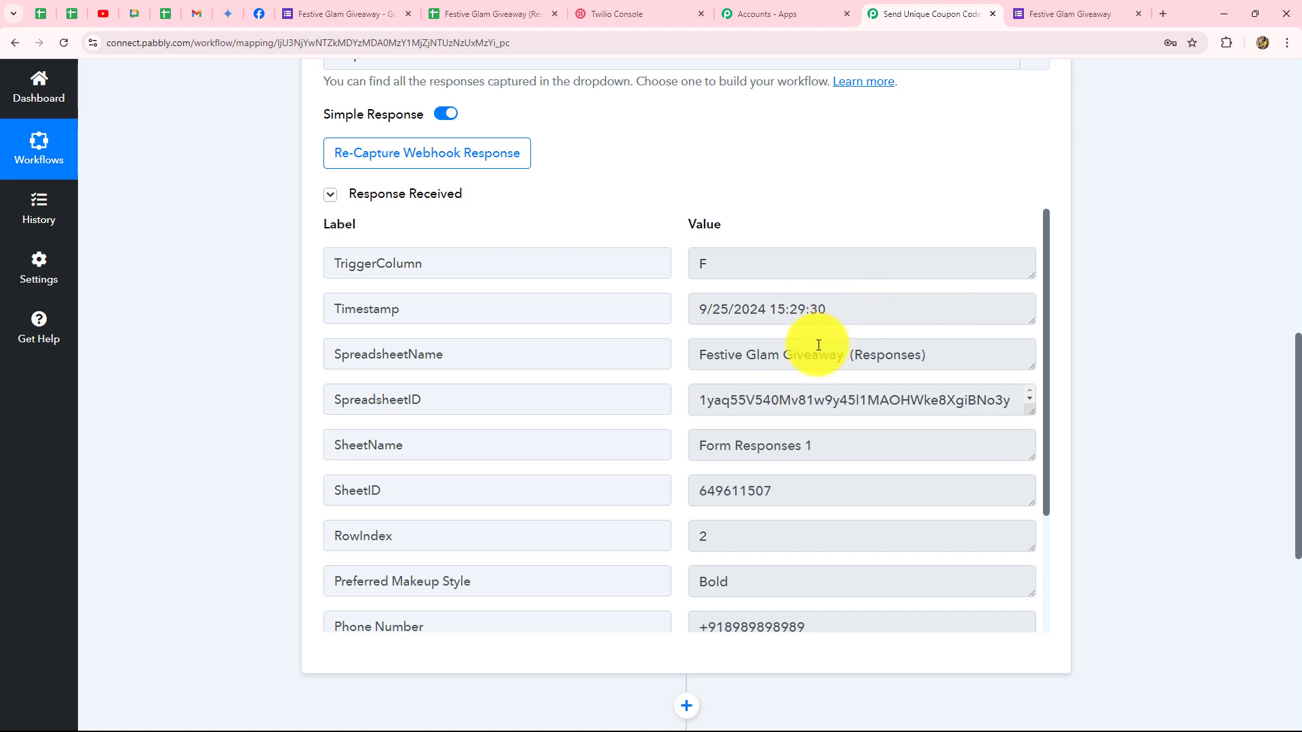
# Inspect the captured TriggerColumn, Timestamp and SpreadsheetName values in Pabbly's response.
pyautogui.click(685, 268)
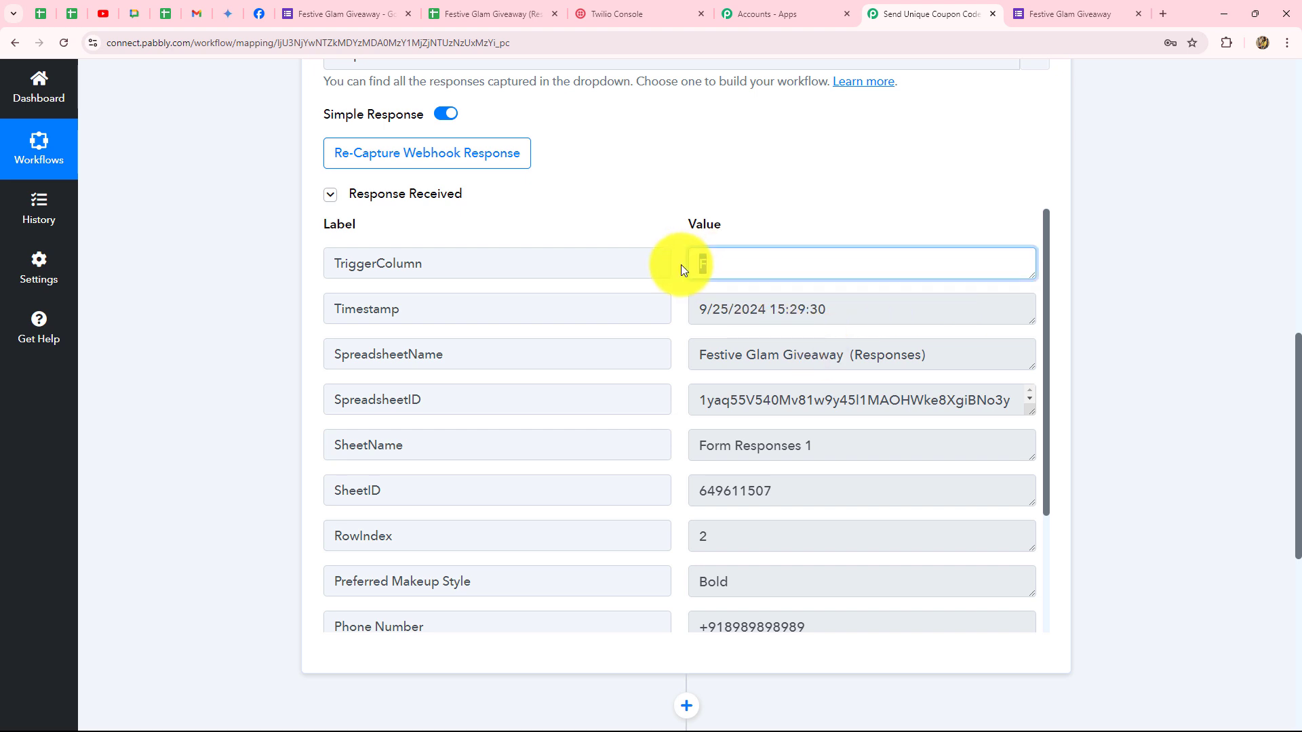
pyautogui.click(821, 309)
pyautogui.moveTo(821, 308); pyautogui.dragTo(663, 316)
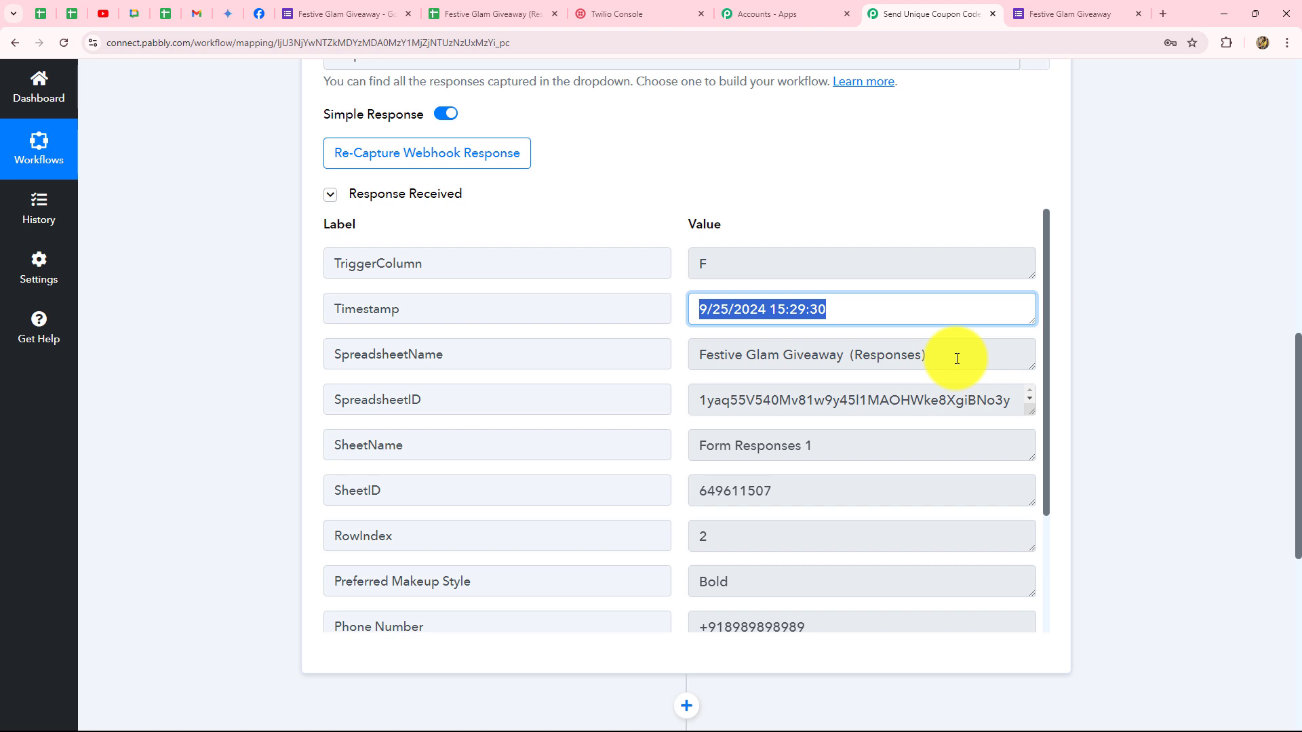
pyautogui.moveTo(956, 359); pyautogui.dragTo(693, 355)
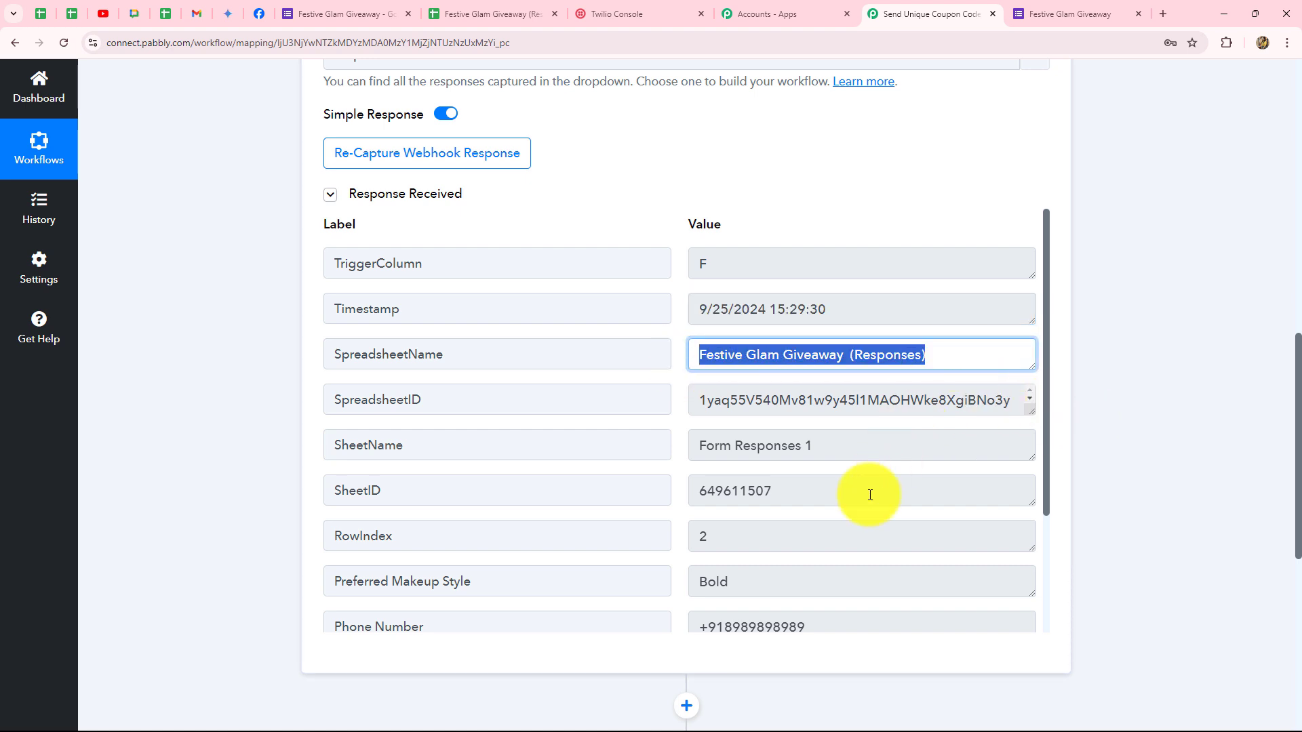
pyautogui.scroll(-3, 861, 468)
pyautogui.moveTo(796, 375); pyautogui.dragTo(650, 385)
pyautogui.moveTo(741, 407); pyautogui.dragTo(691, 406)
pyautogui.scroll(-1, 817, 445)
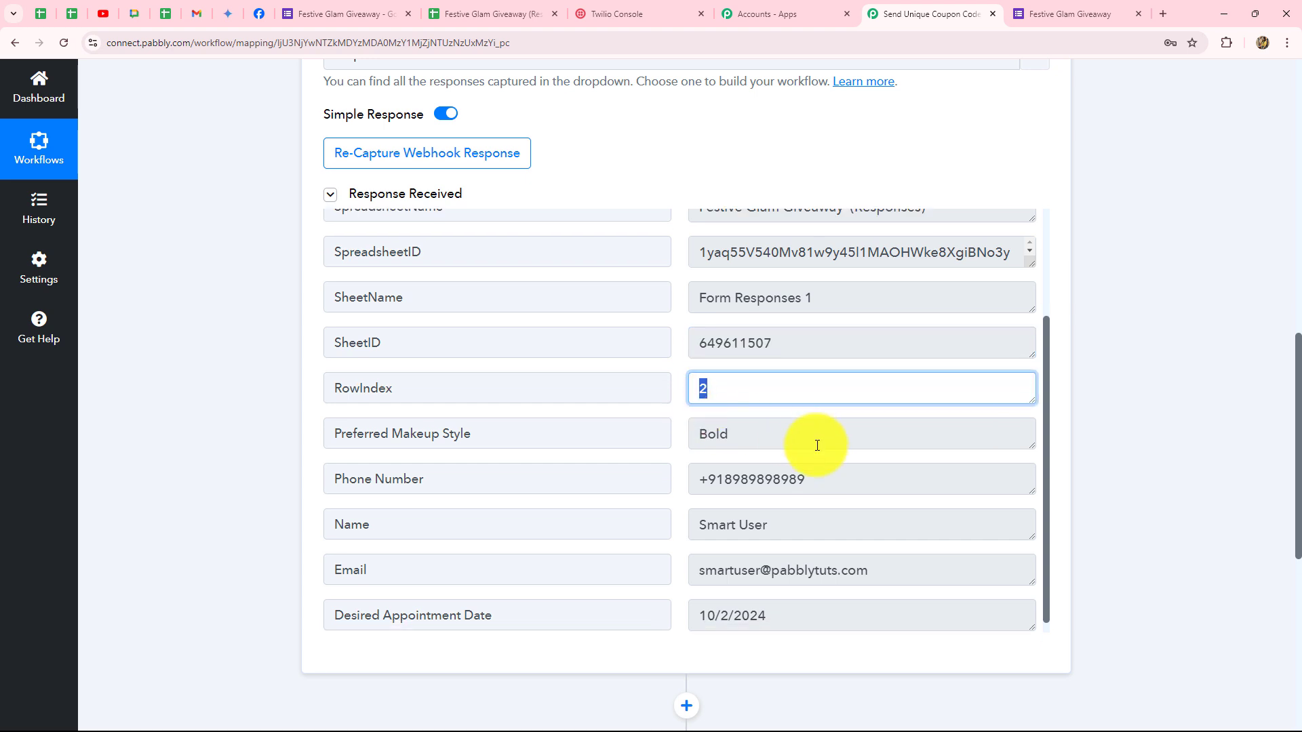
pyautogui.scroll(-1, 818, 446)
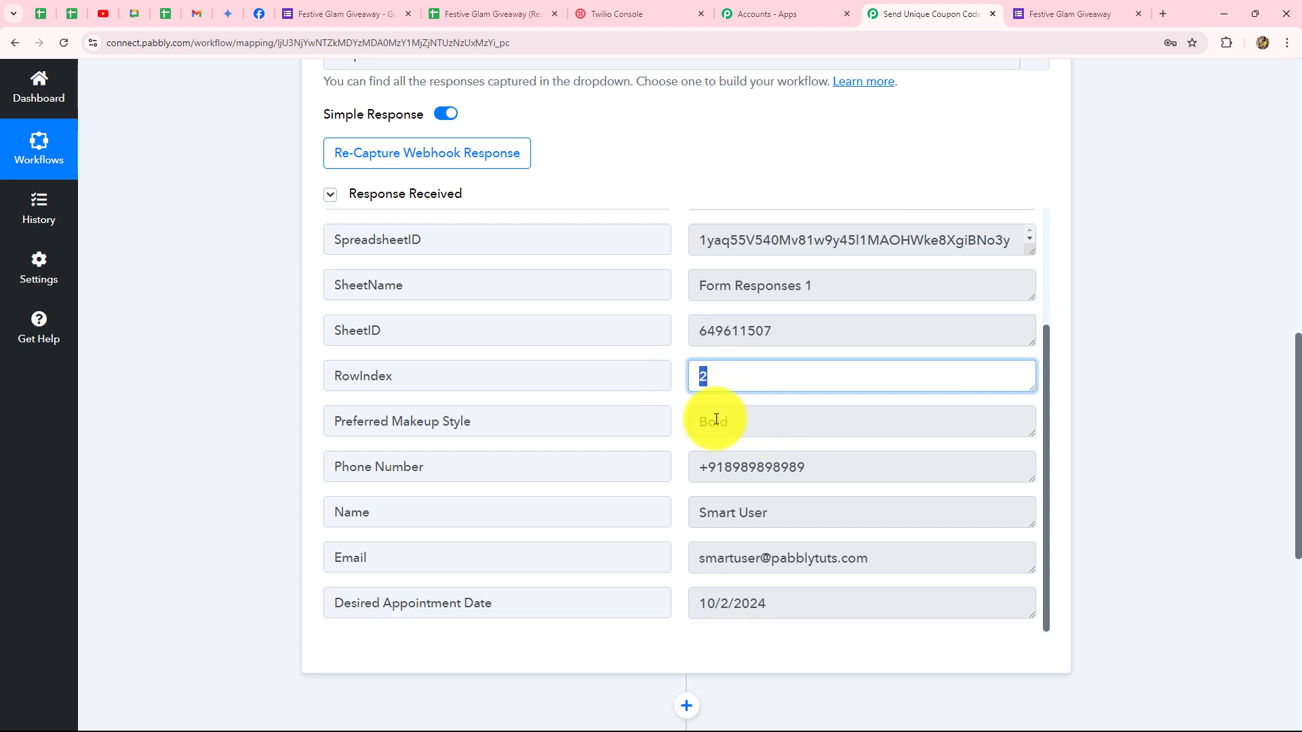
# Centre-align response row 2 in the responses sheet.
pyautogui.click(493, 15)
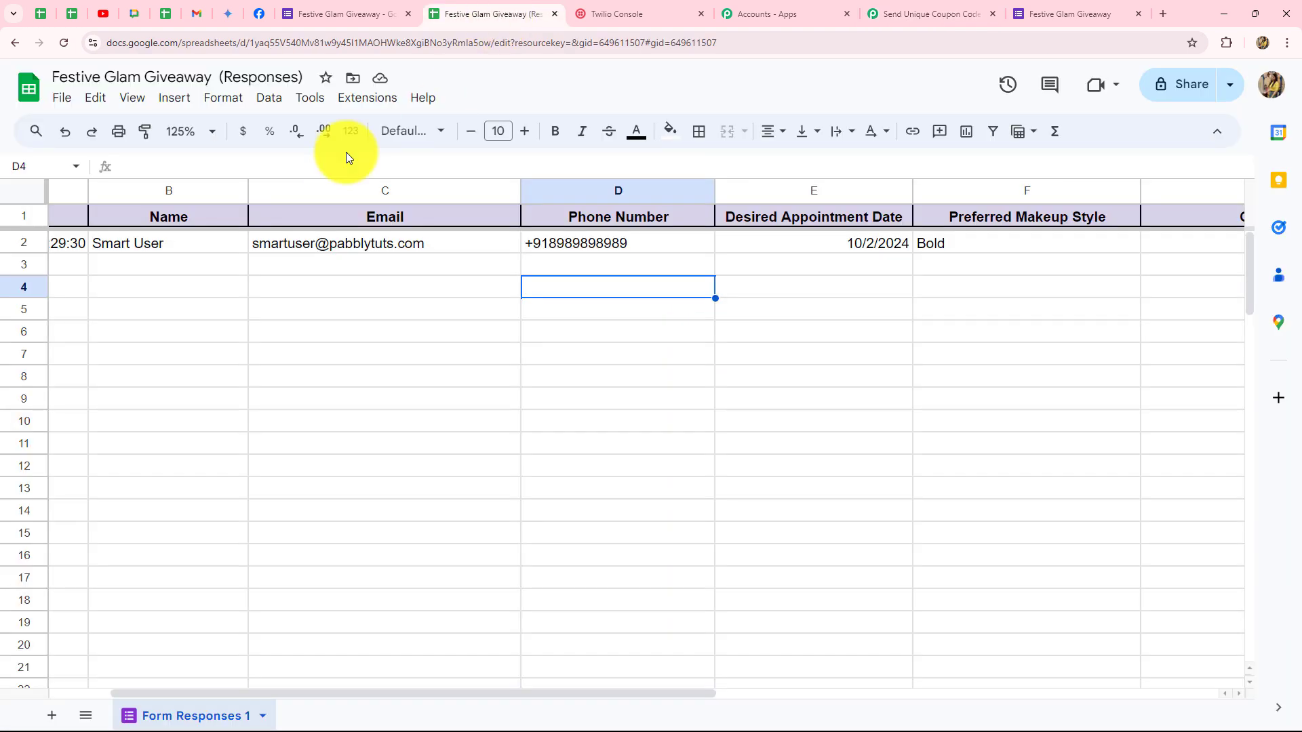
pyautogui.click(31, 243)
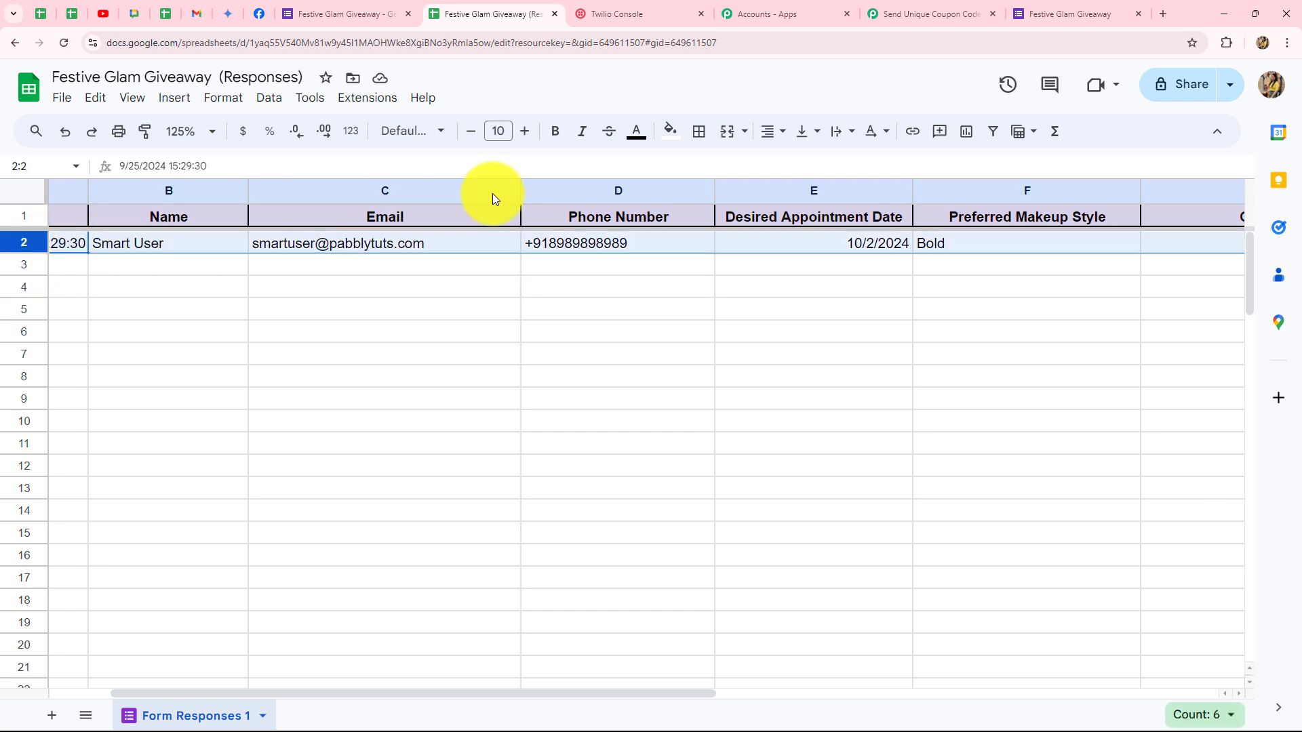
pyautogui.click(769, 136)
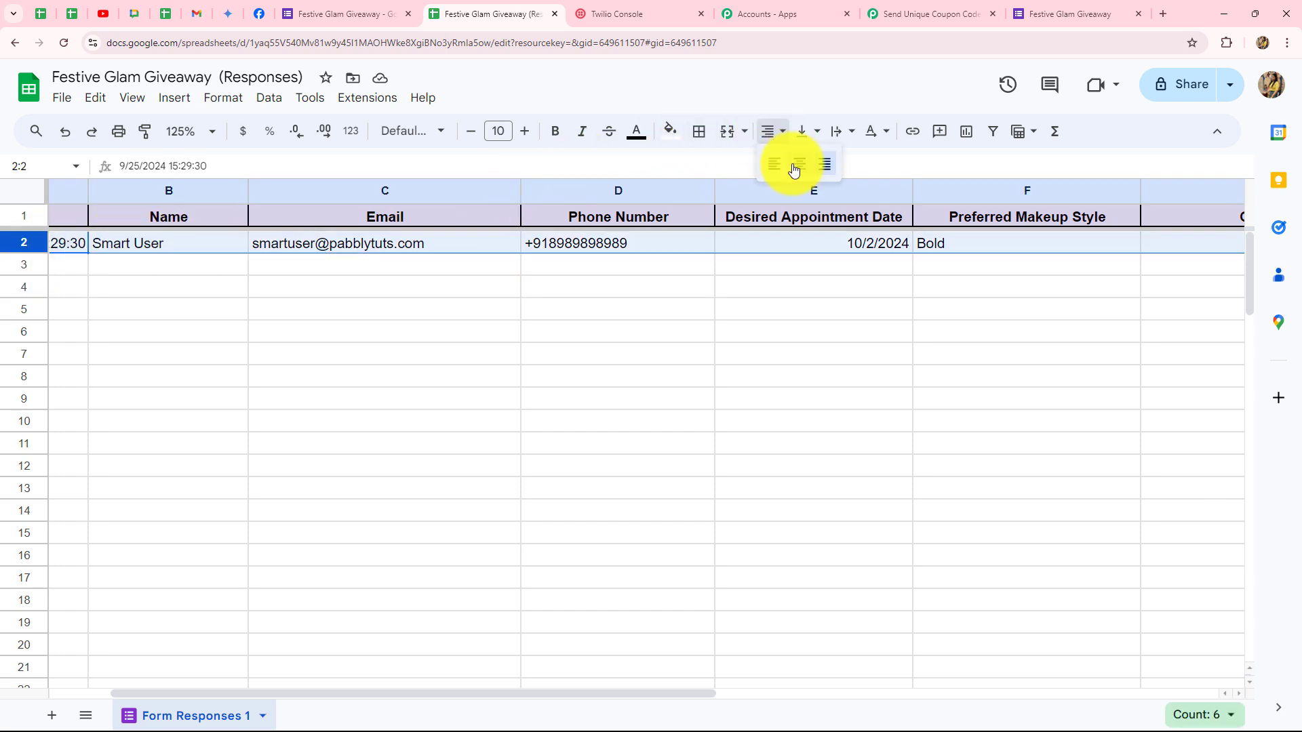
pyautogui.click(792, 166)
pyautogui.click(661, 359)
# Check the captured makeup style (Bold), phone, name, email and appointment date values.
pyautogui.click(905, 19)
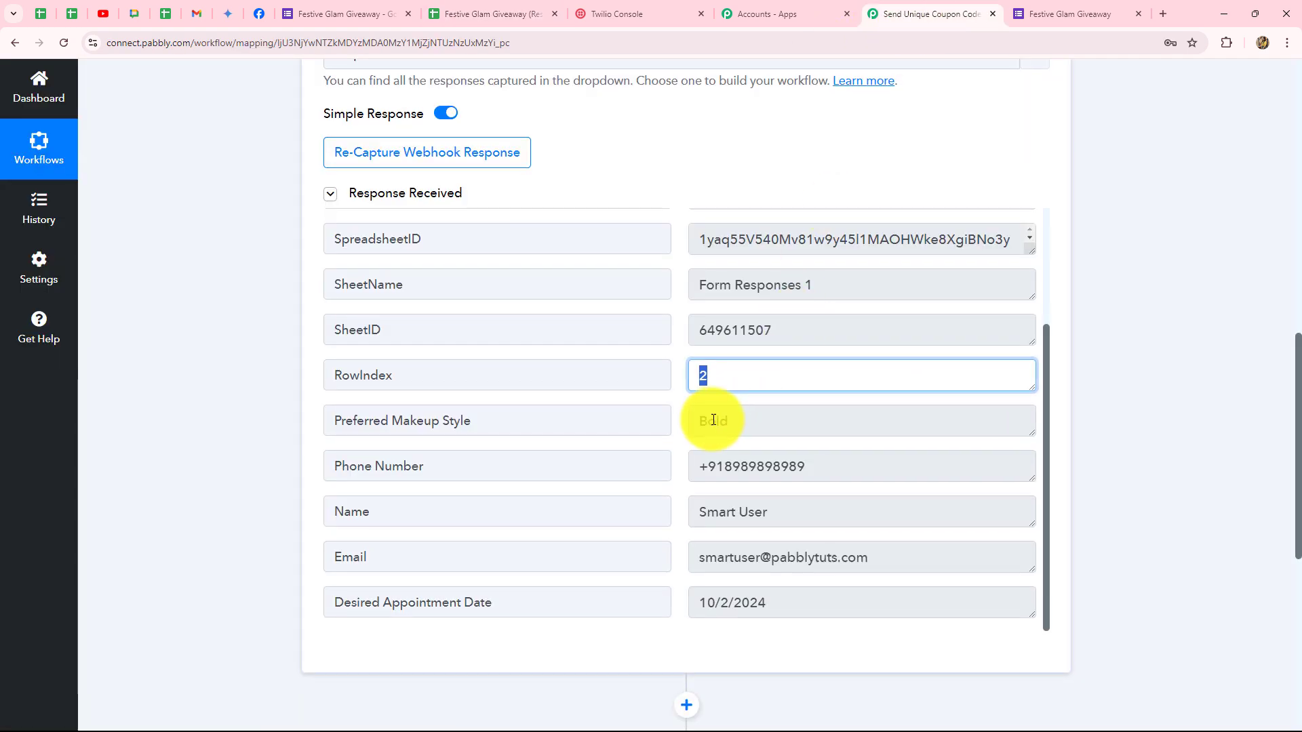
pyautogui.scroll(-2, 779, 301)
pyautogui.click(782, 292)
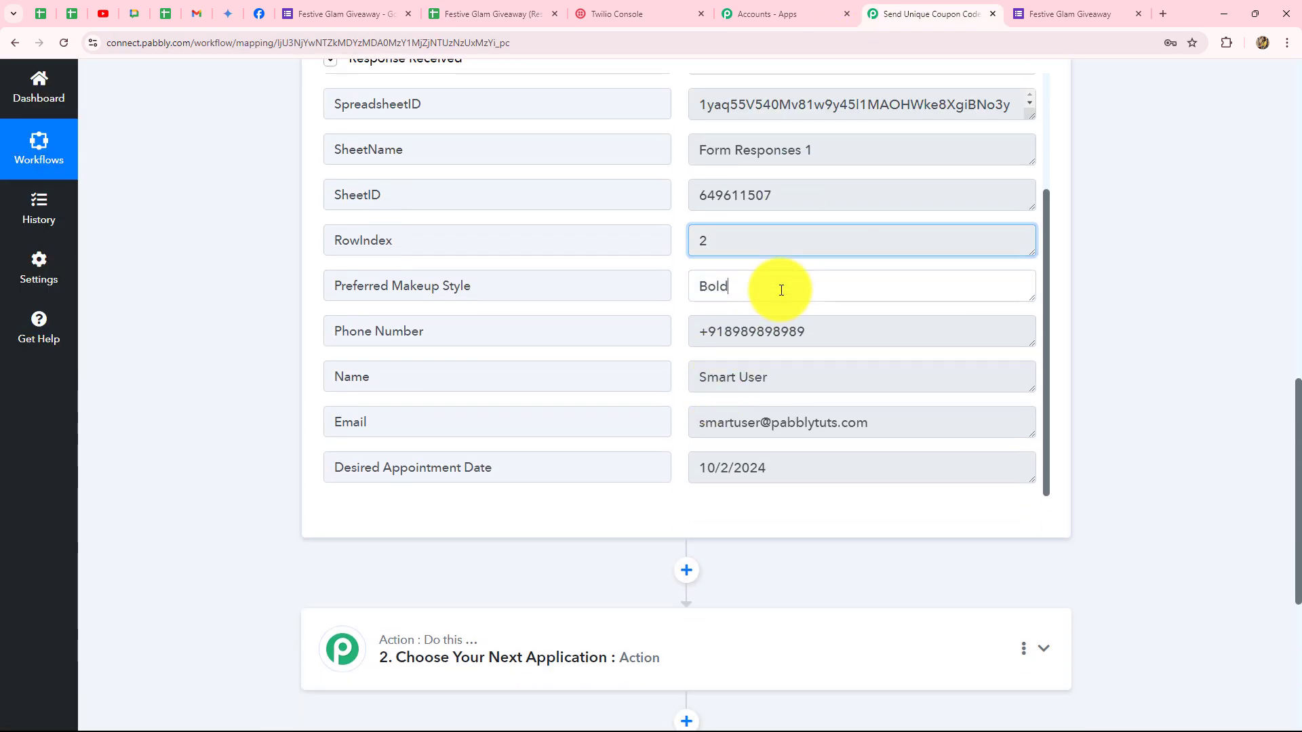
pyautogui.moveTo(778, 288); pyautogui.dragTo(685, 302)
pyautogui.click(793, 329)
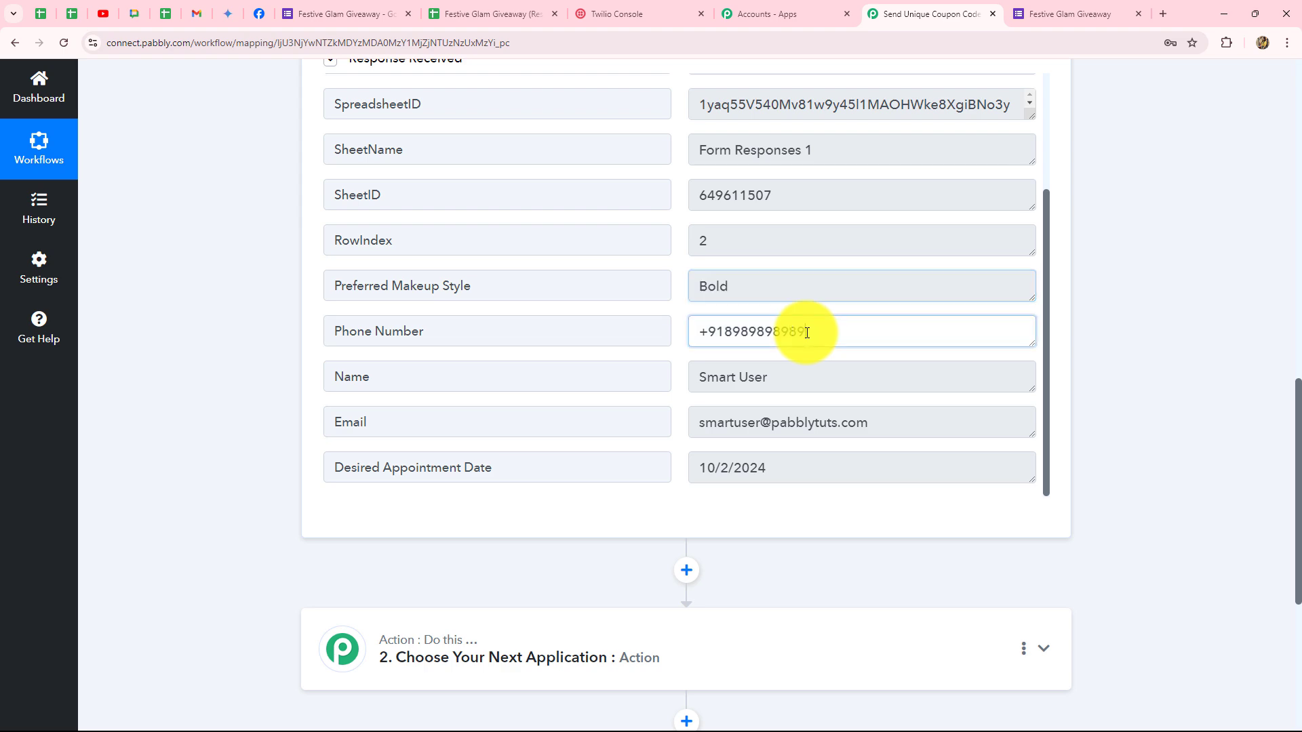
pyautogui.moveTo(793, 328); pyautogui.dragTo(639, 445)
pyautogui.click(717, 381)
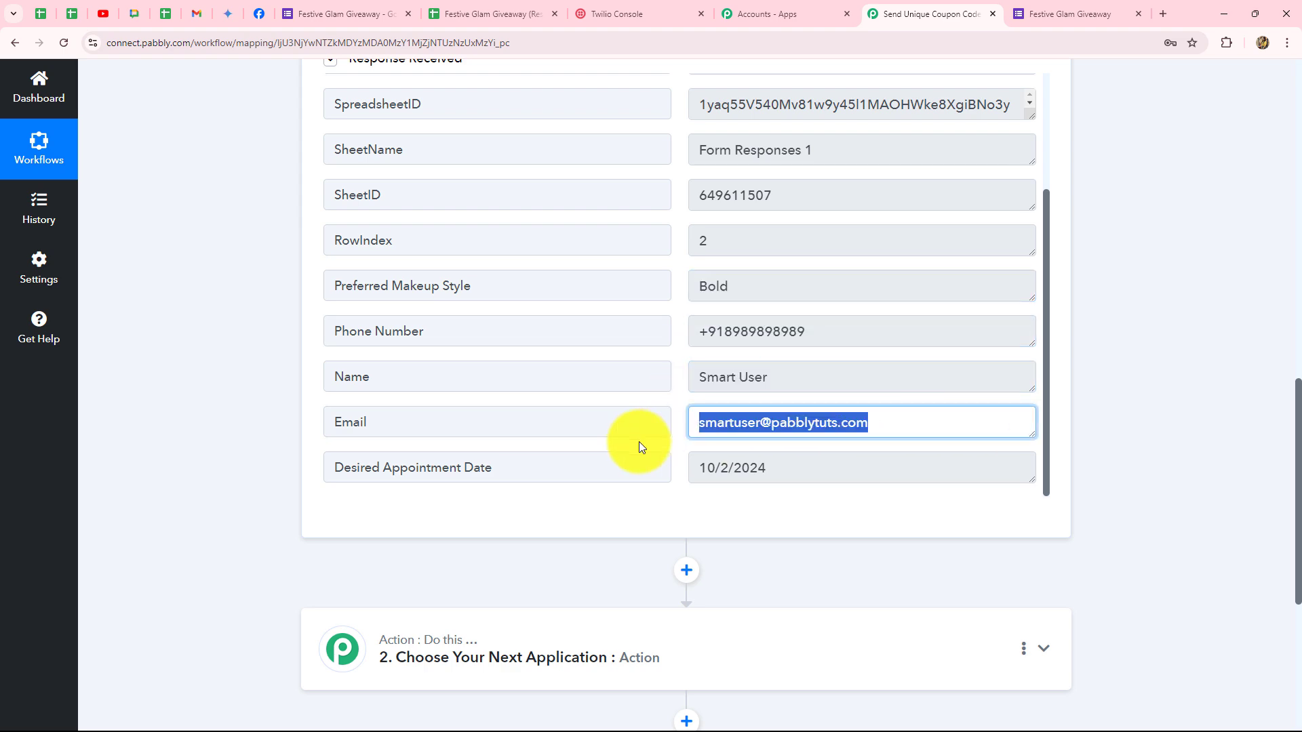
pyautogui.moveTo(806, 476); pyautogui.dragTo(652, 481)
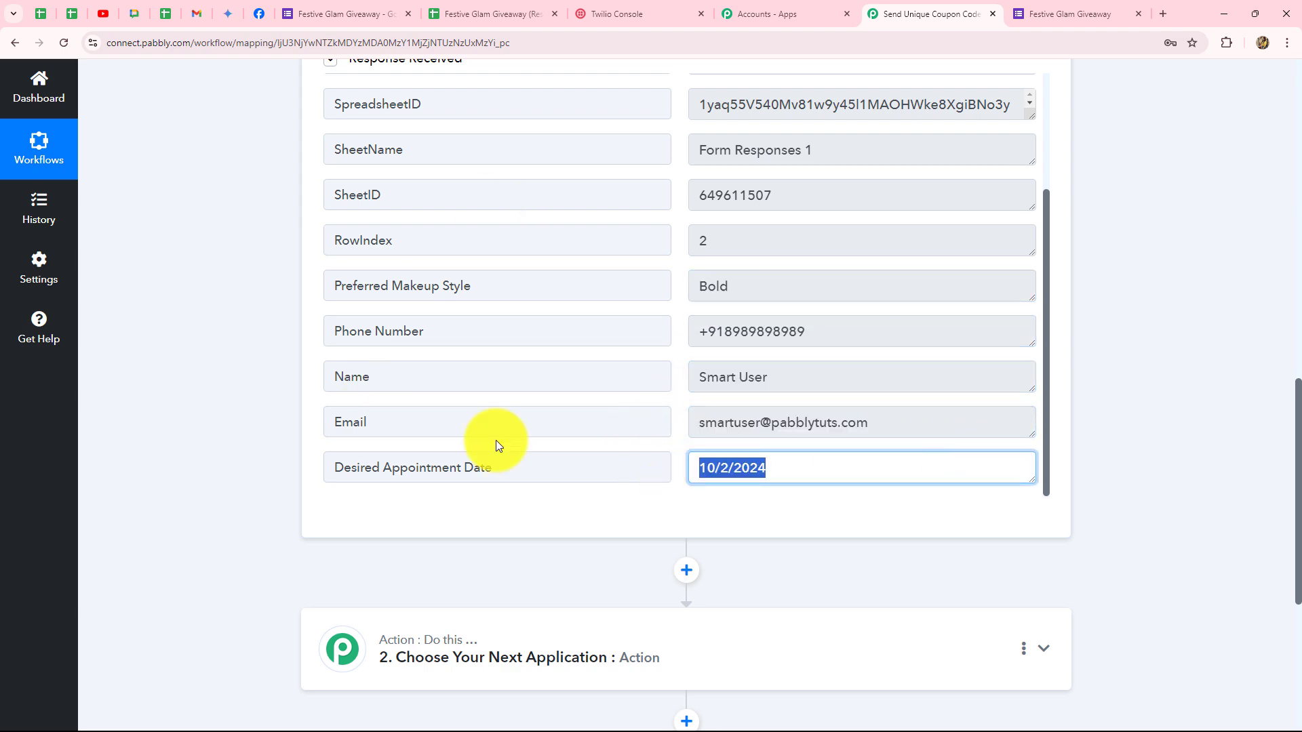
pyautogui.scroll(12, 1178, 376)
pyautogui.click(1042, 278)
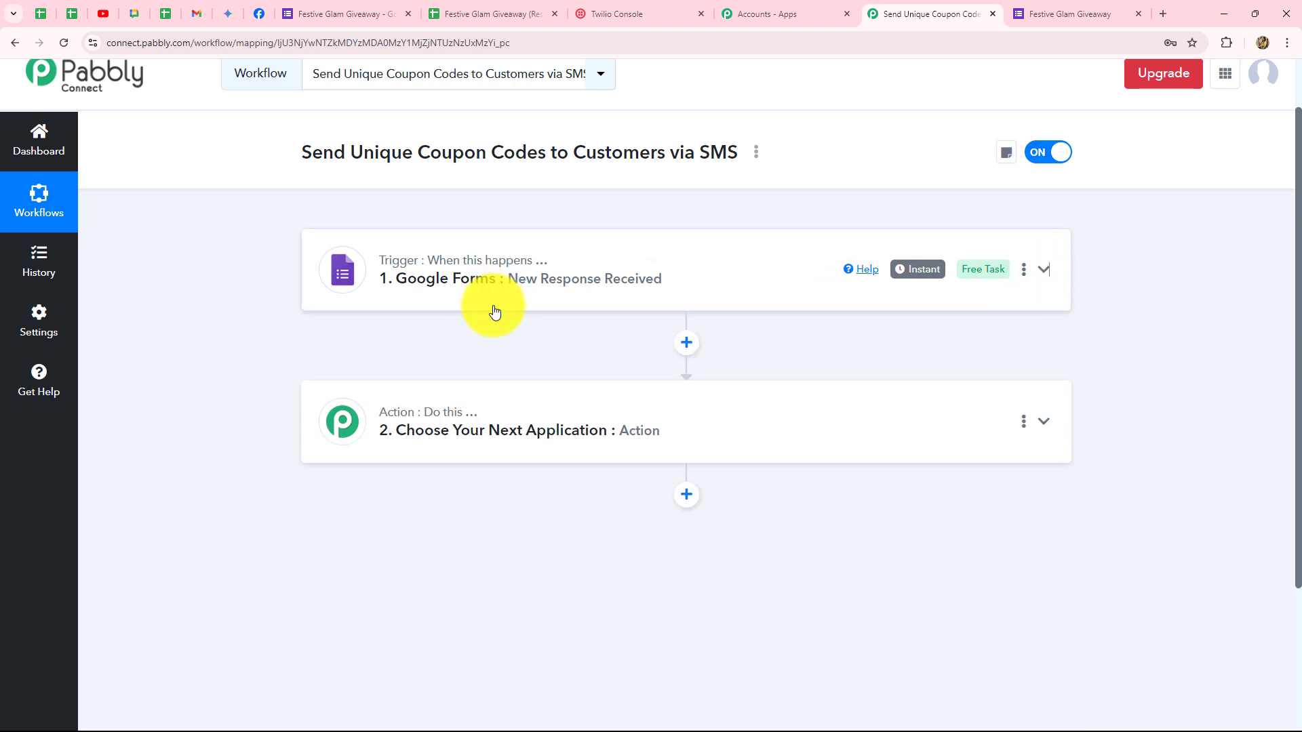
pyautogui.click(577, 262)
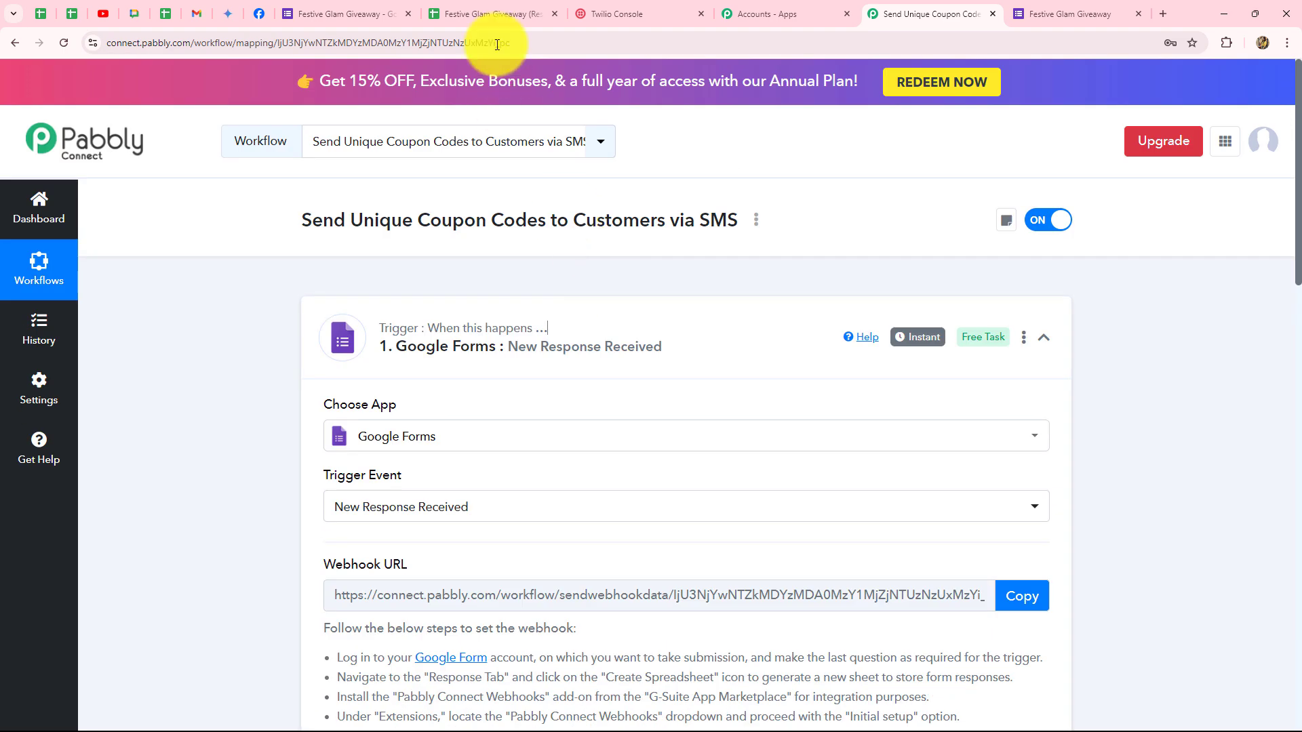
pyautogui.click(498, 14)
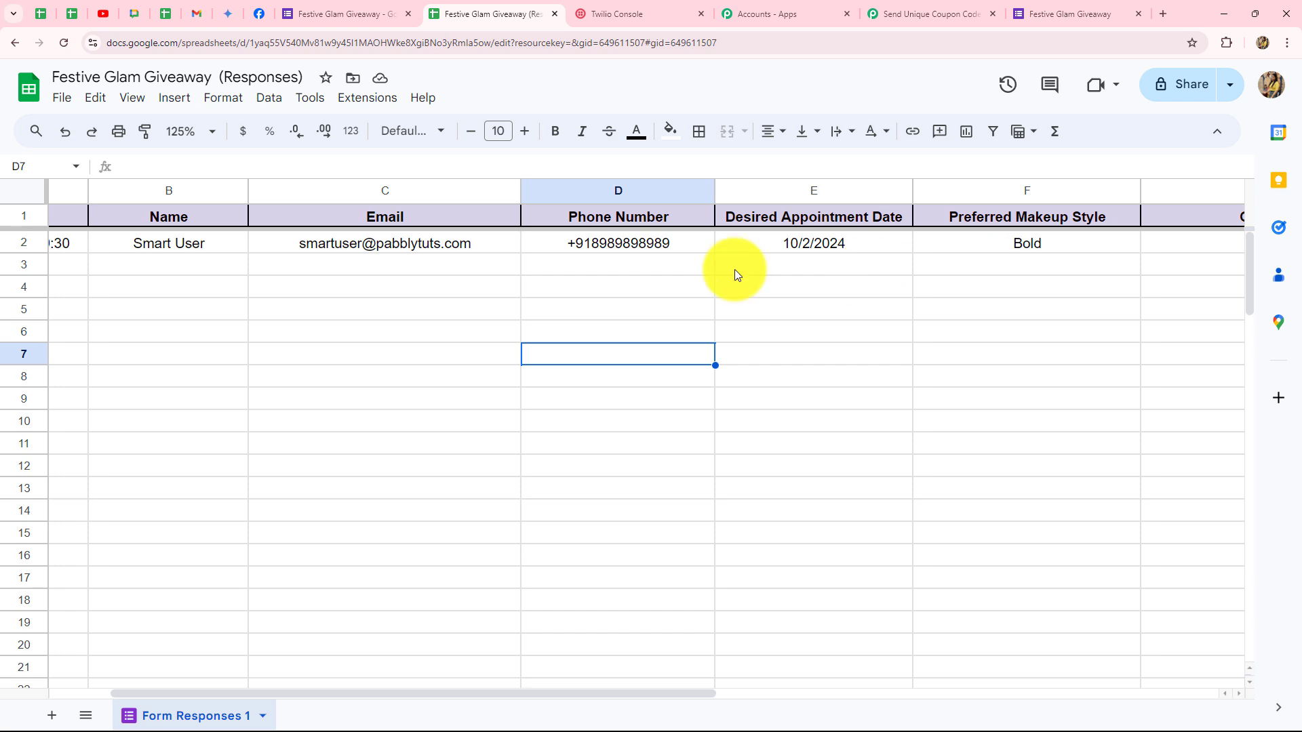
# Run Pabbly Connect Webhooks Send On Event, then review the captured row 2 response in Pabbly.
pyautogui.click(363, 100)
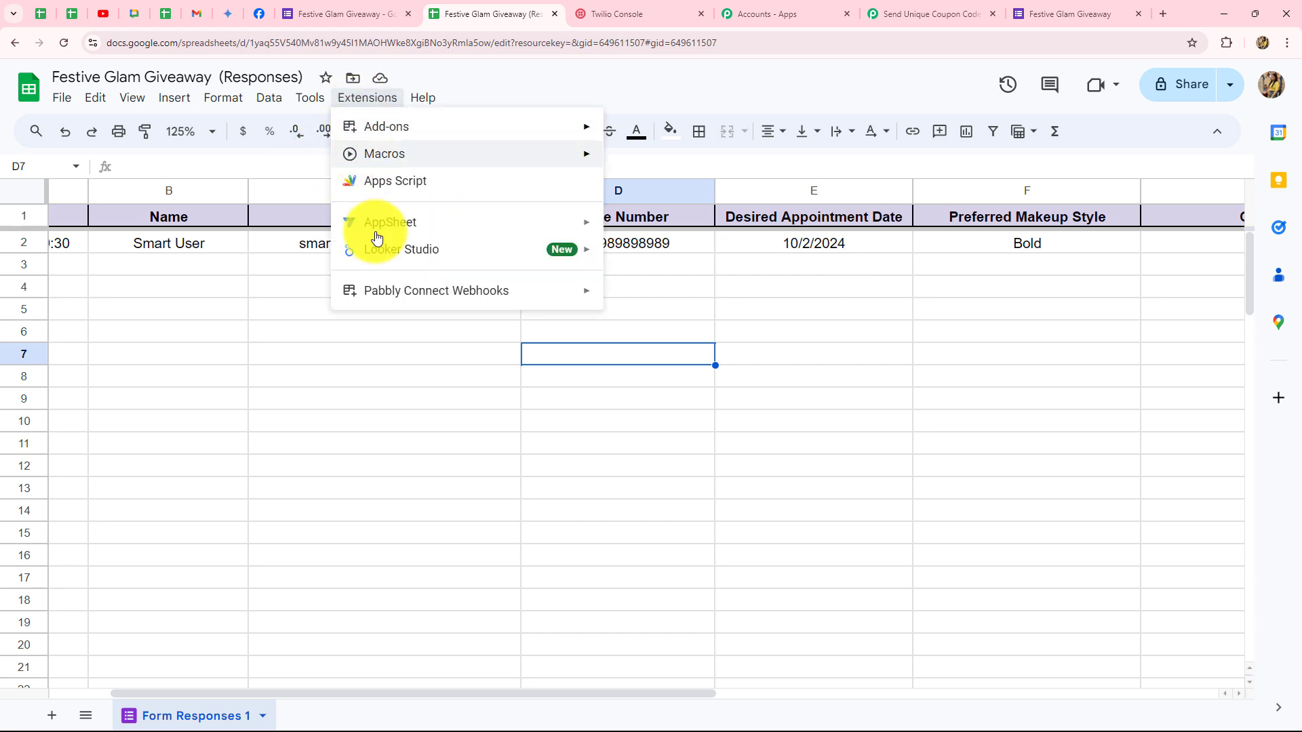
pyautogui.moveTo(386, 291)
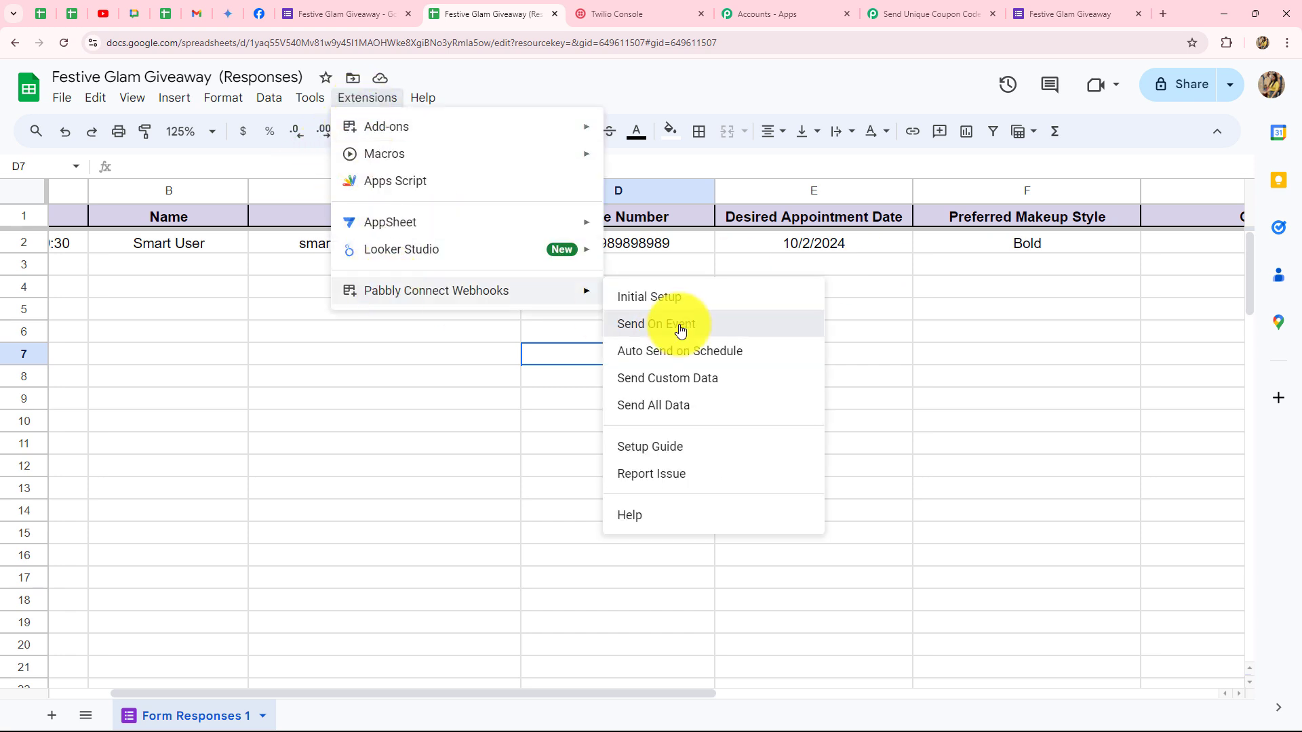
pyautogui.click(681, 326)
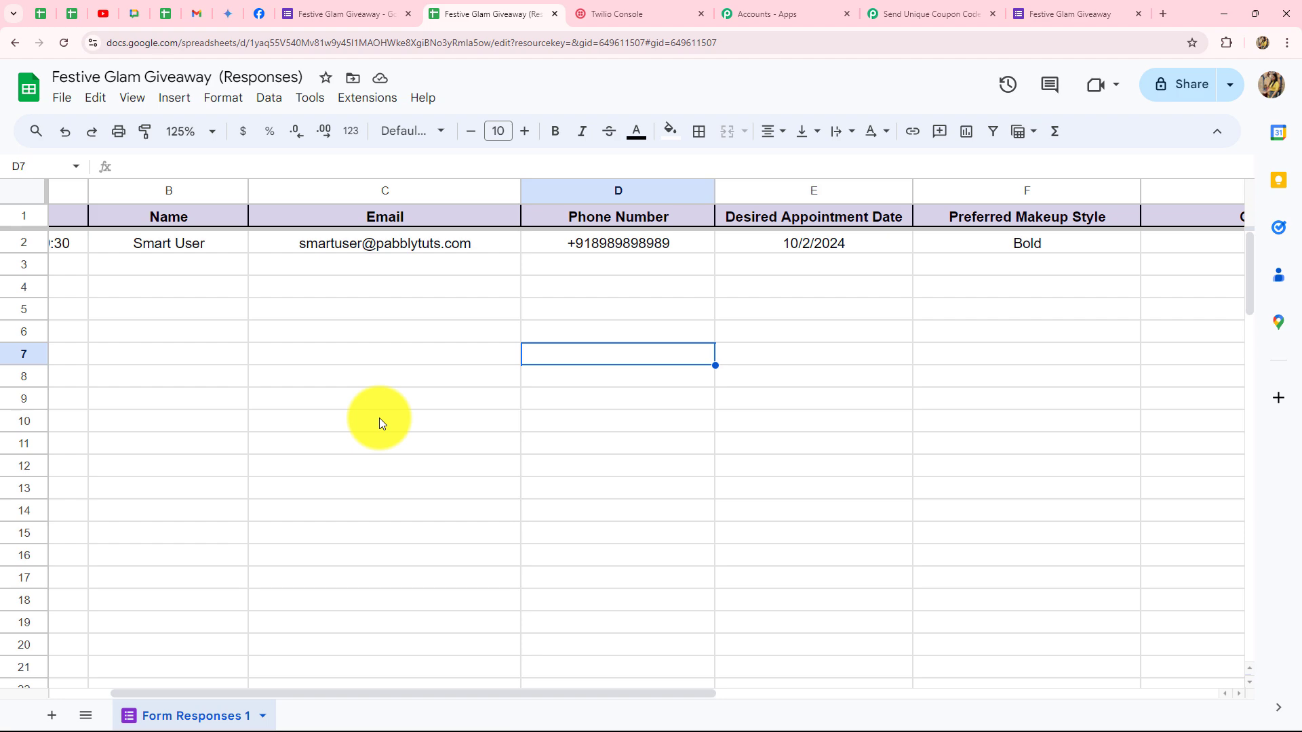
pyautogui.click(888, 12)
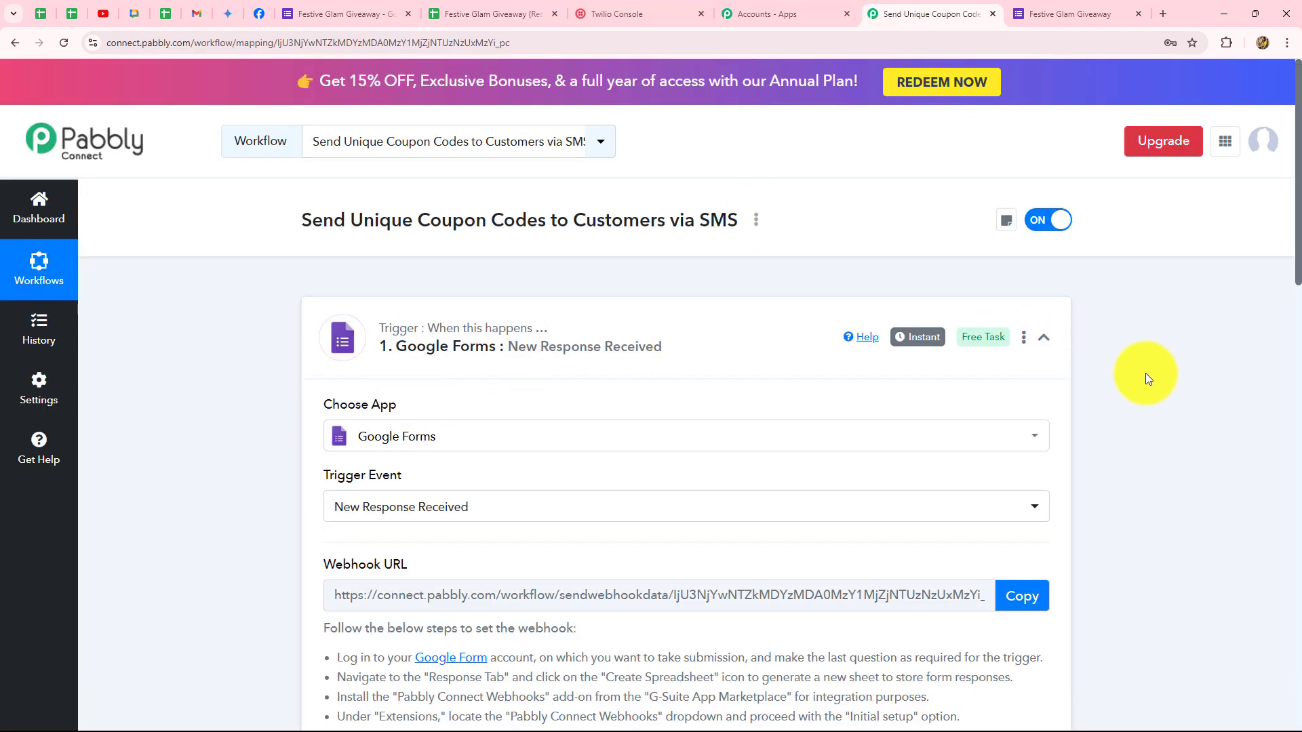
pyautogui.scroll(-10, 1158, 384)
pyautogui.scroll(-3, 1158, 384)
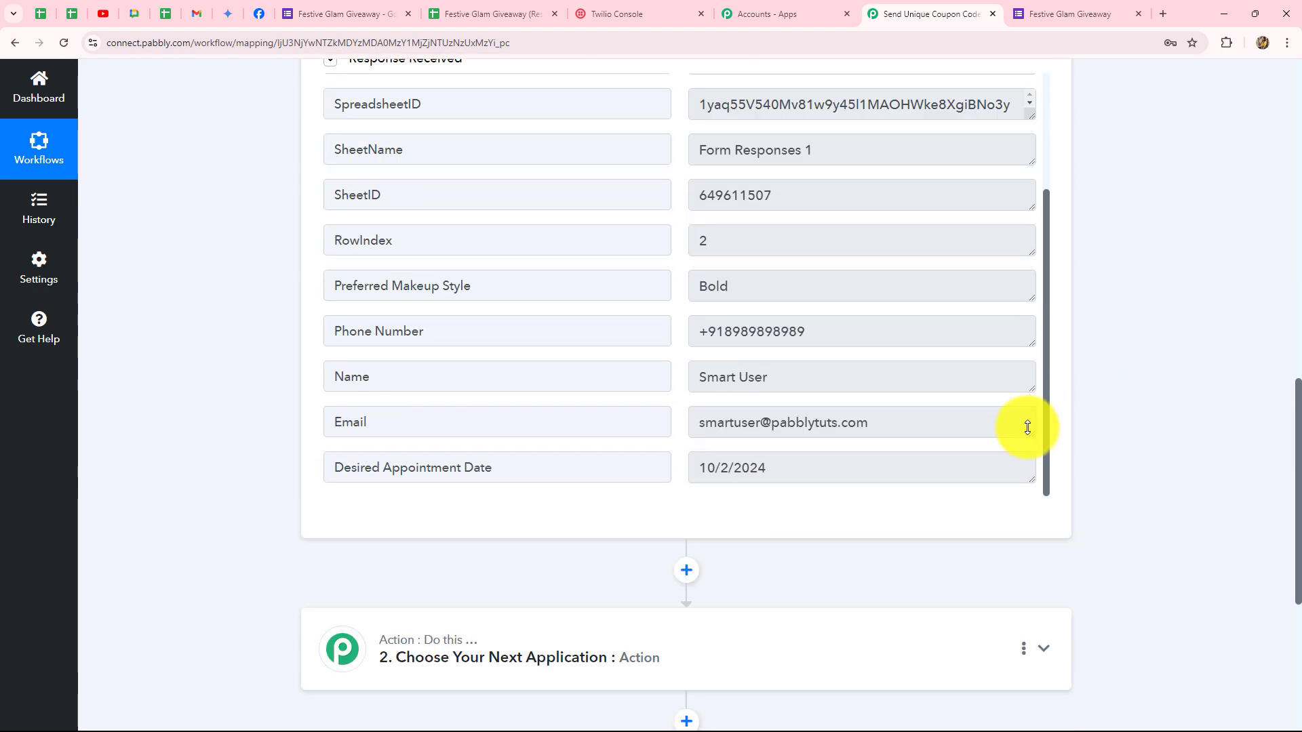
pyautogui.scroll(3, 948, 428)
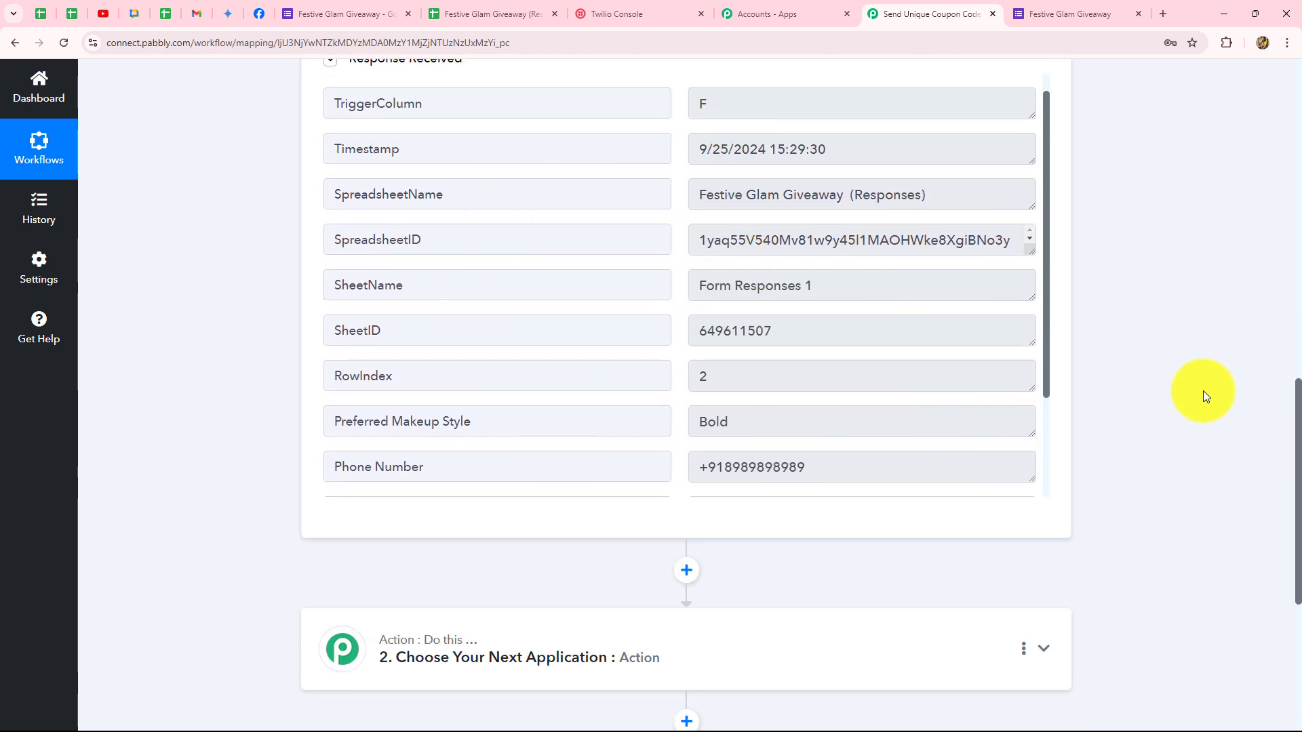
pyautogui.scroll(-3, 1203, 391)
pyautogui.scroll(3, 1203, 391)
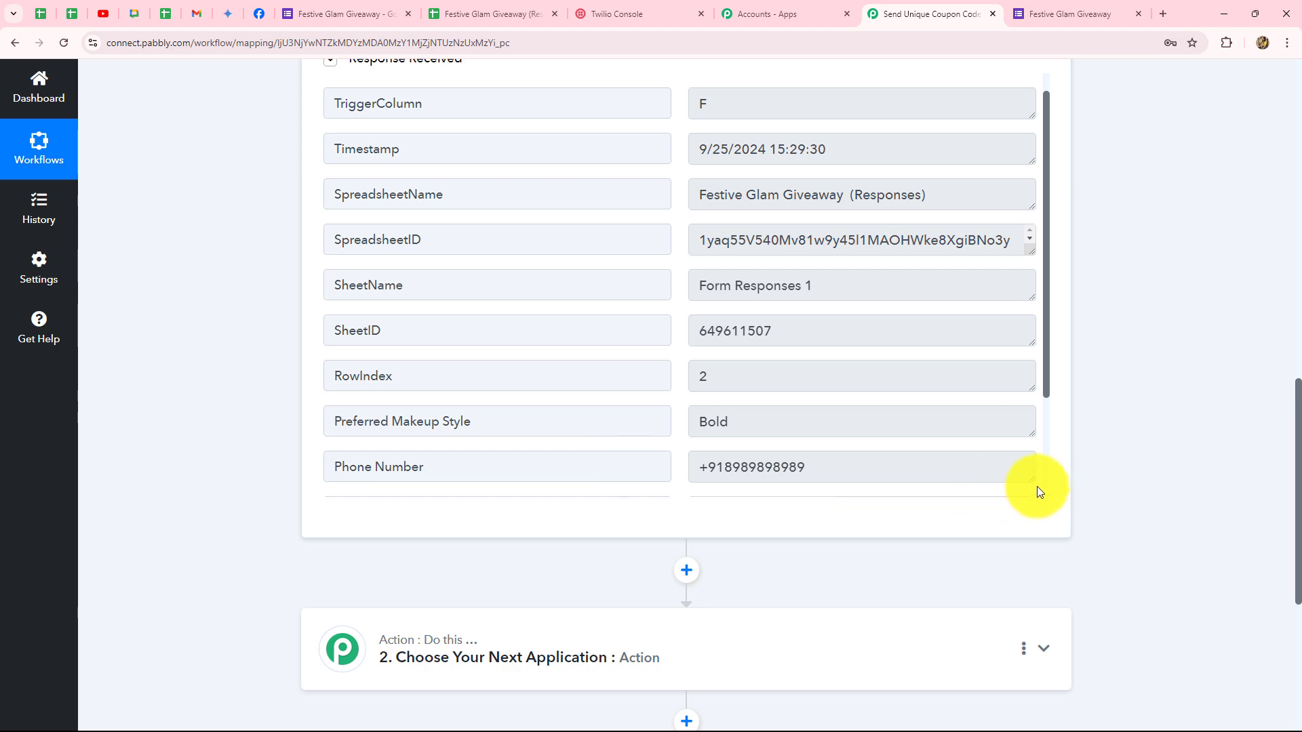
pyautogui.scroll(-3, 1210, 461)
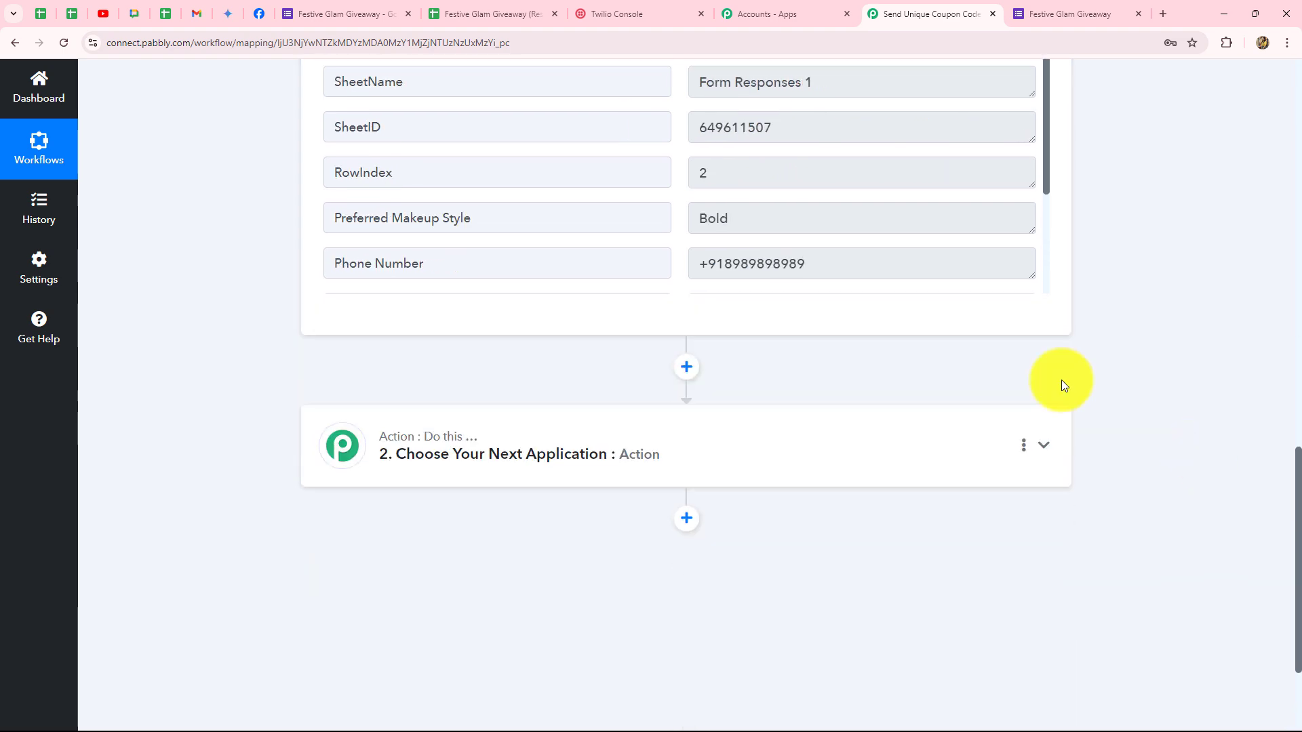
# Glance over the Twilio Console dashboard, then return to the Pabbly workflow.
pyautogui.click(643, 12)
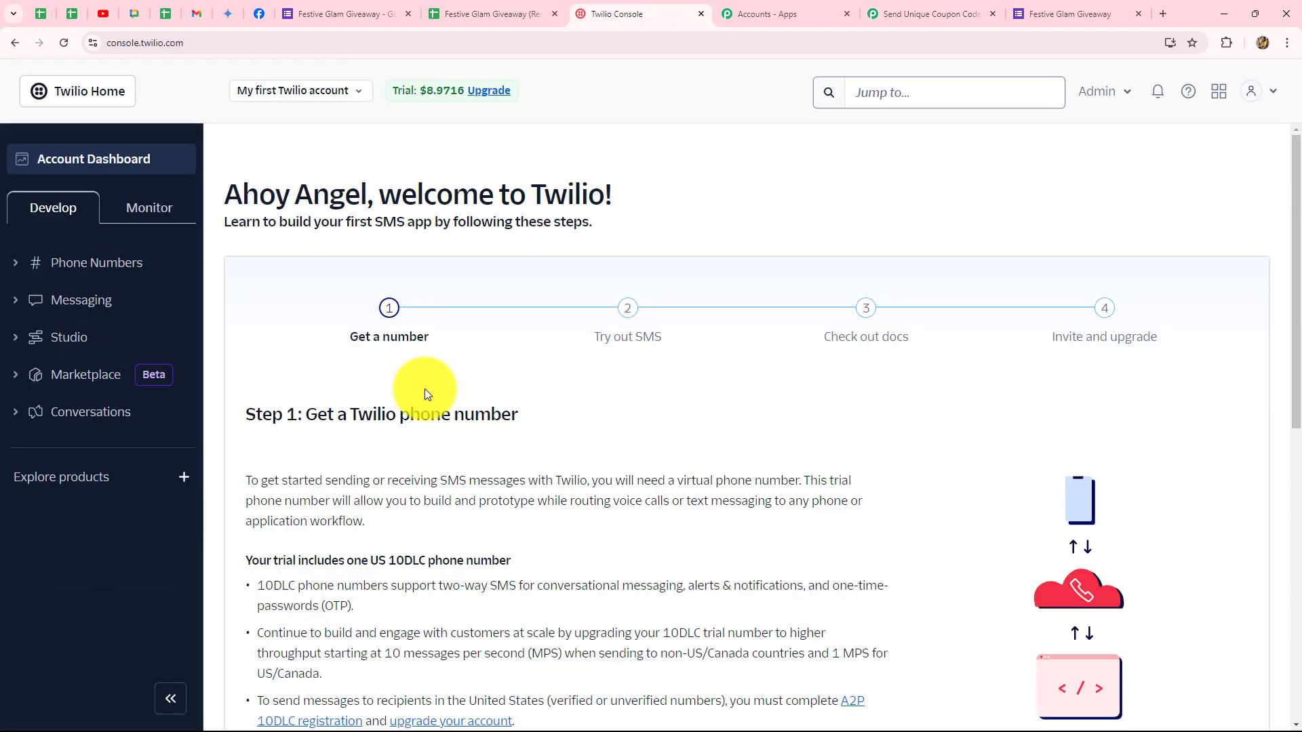
pyautogui.moveTo(242, 197); pyautogui.dragTo(662, 201)
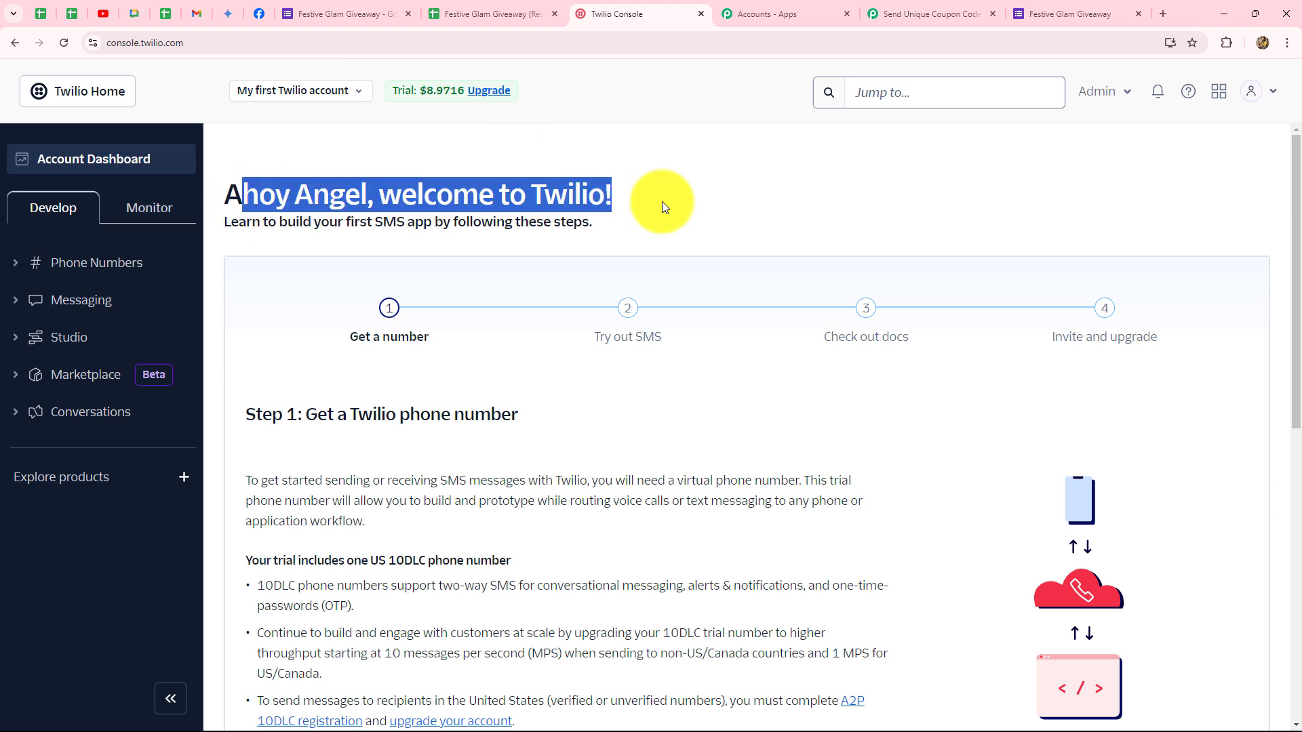
pyautogui.click(962, 18)
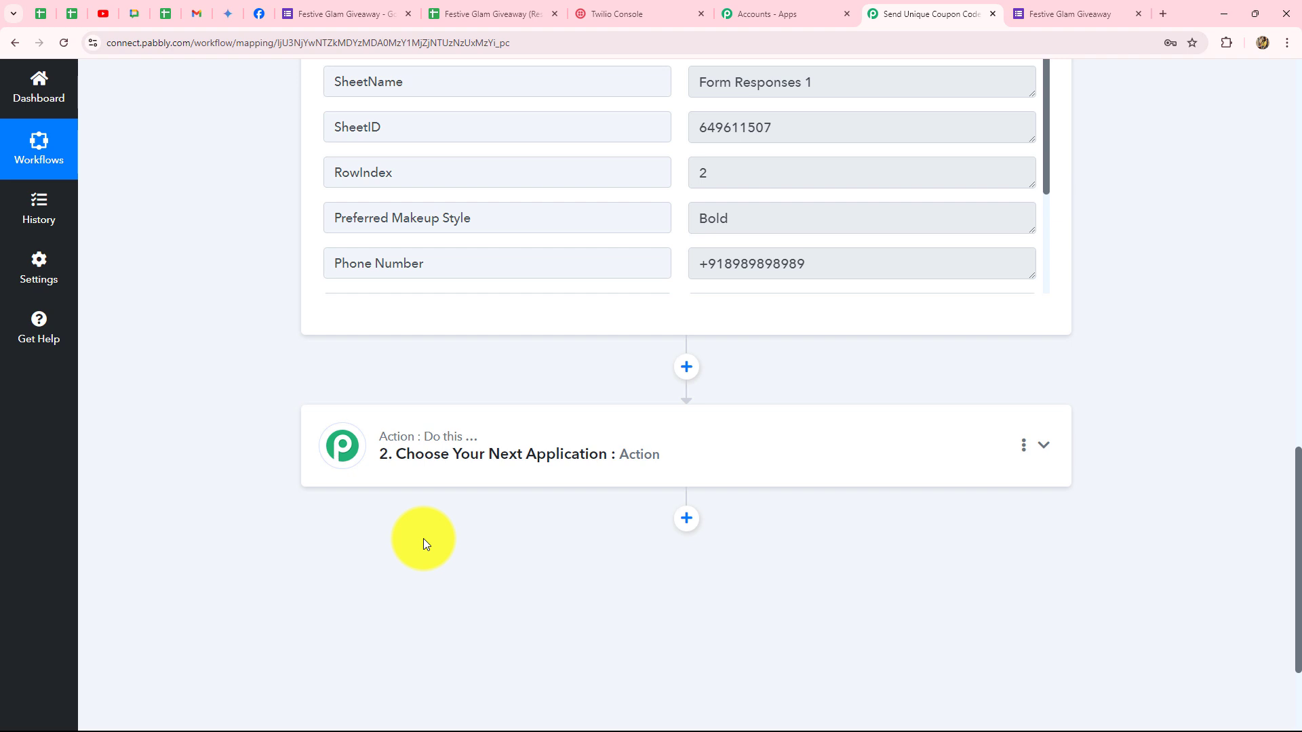
# Choose Delay (Pabbly) as the second step's app with Add Time Delay as its event.
pyautogui.click(461, 448)
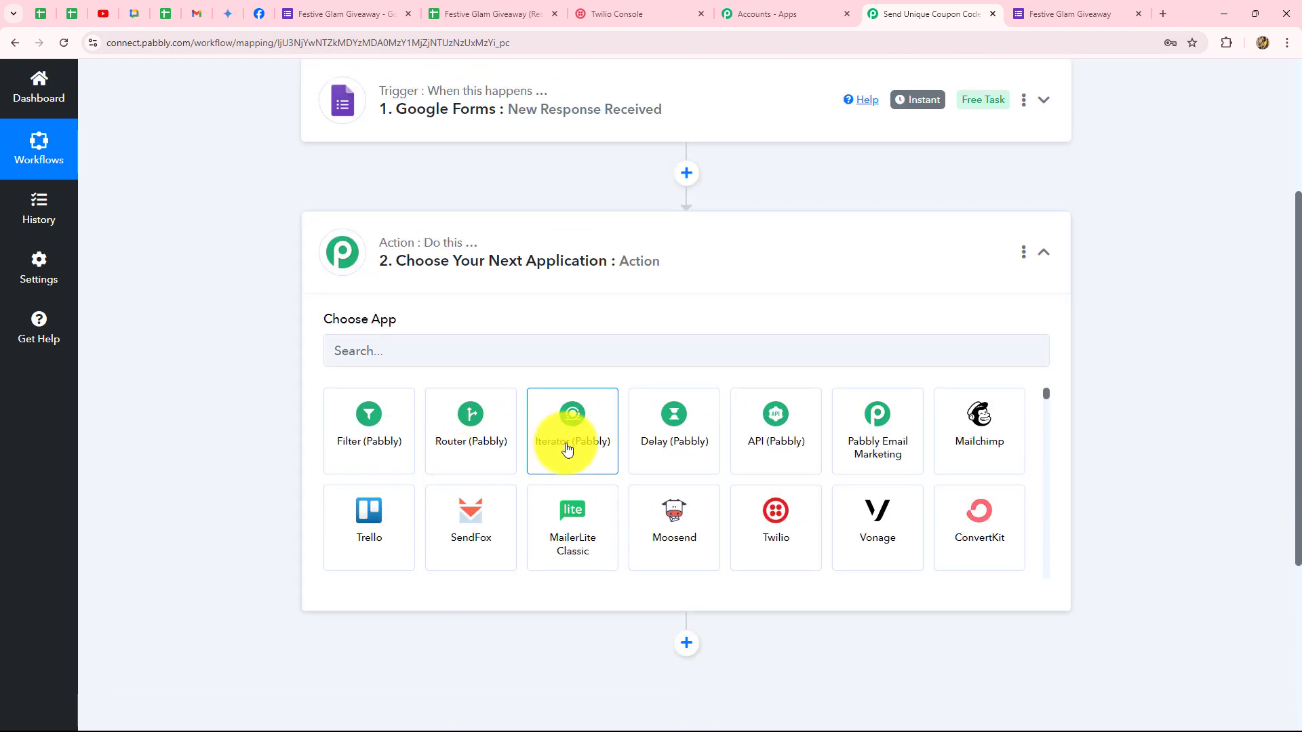
pyautogui.click(640, 434)
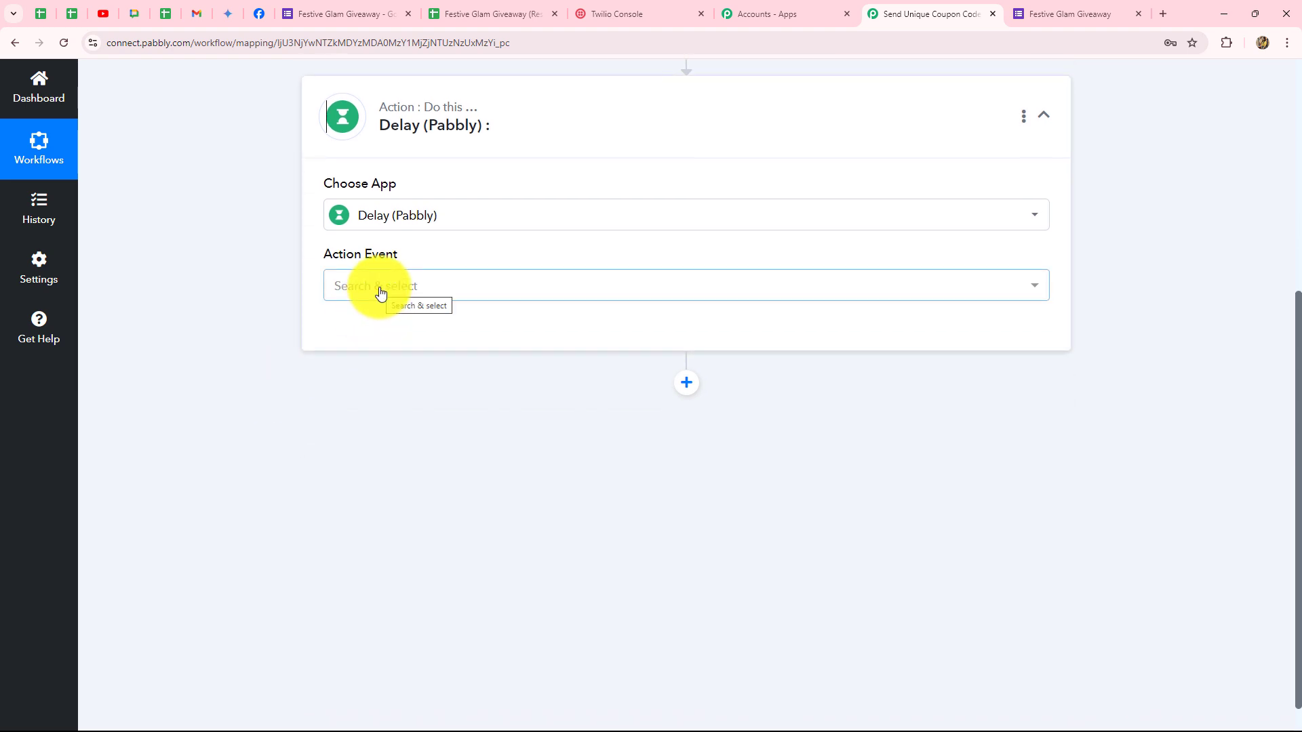
pyautogui.click(378, 290)
pyautogui.click(384, 370)
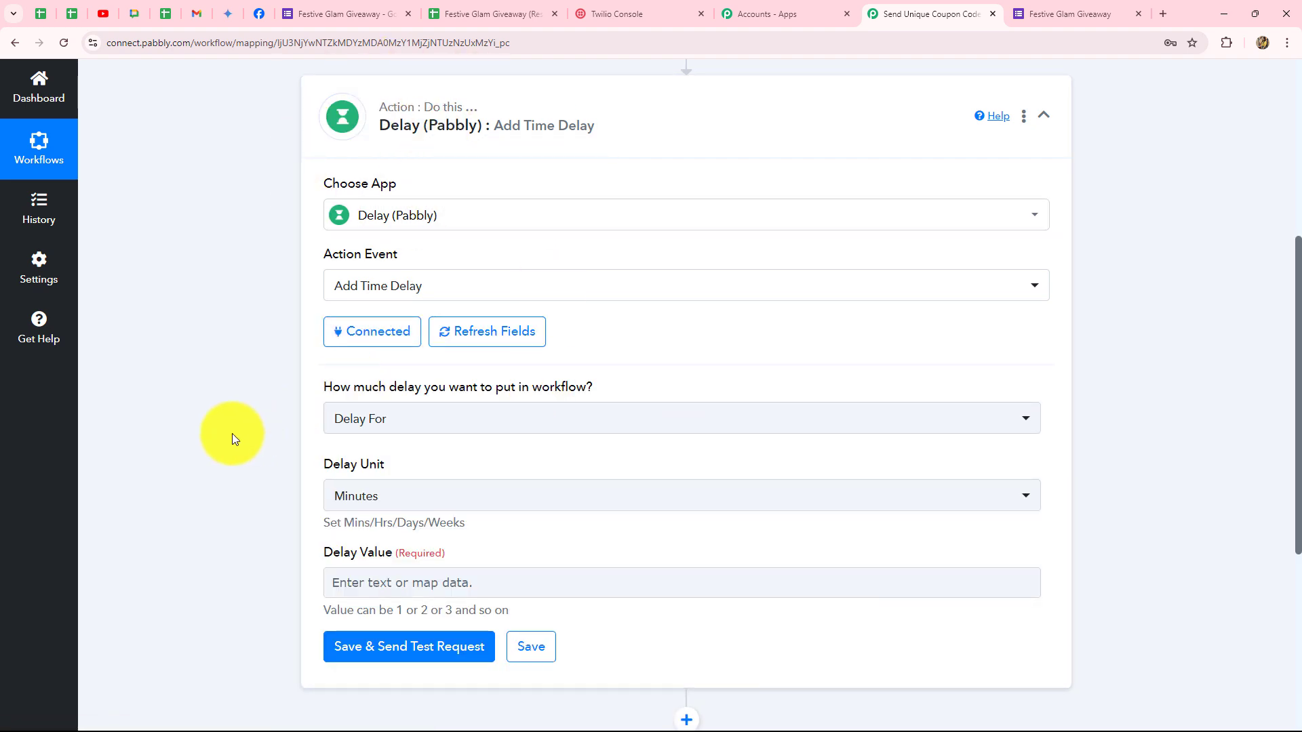
# Choose 'Delay For' with Minutes as the delay unit and 5 as the delay value.
pyautogui.scroll(-3, 232, 439)
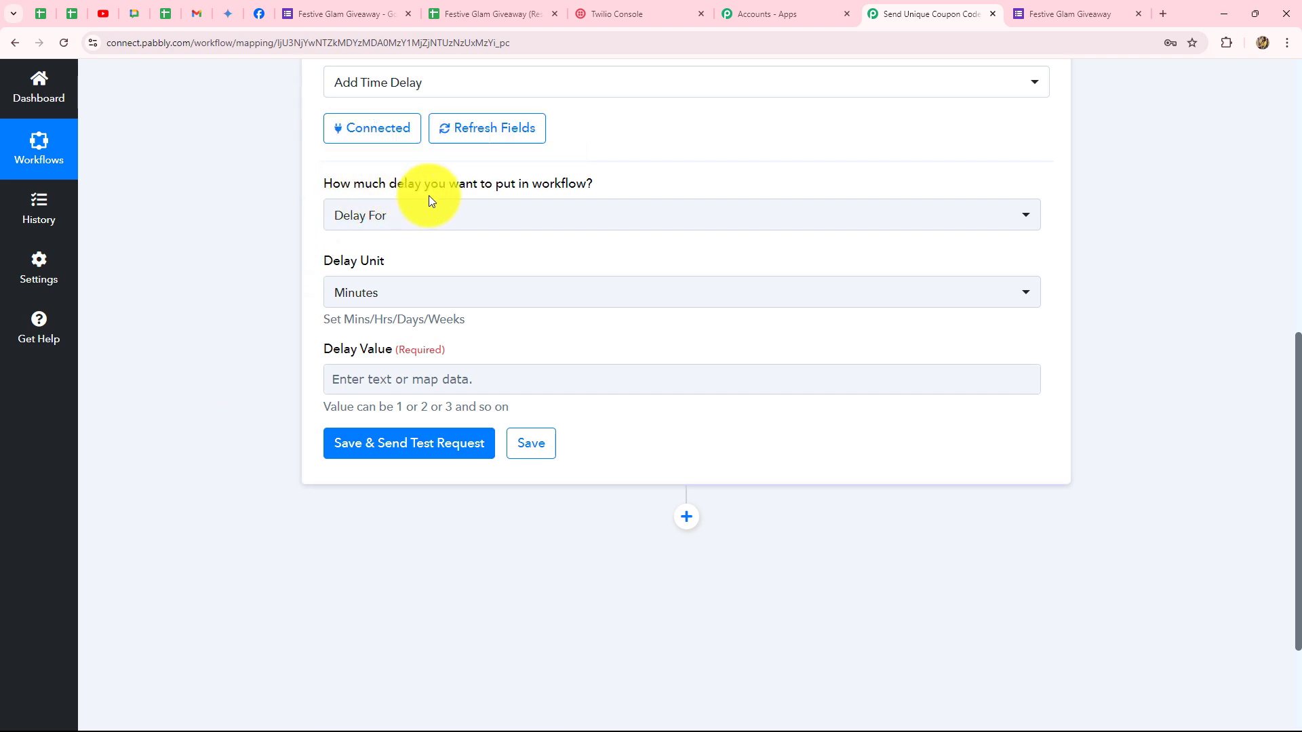
pyautogui.click(485, 224)
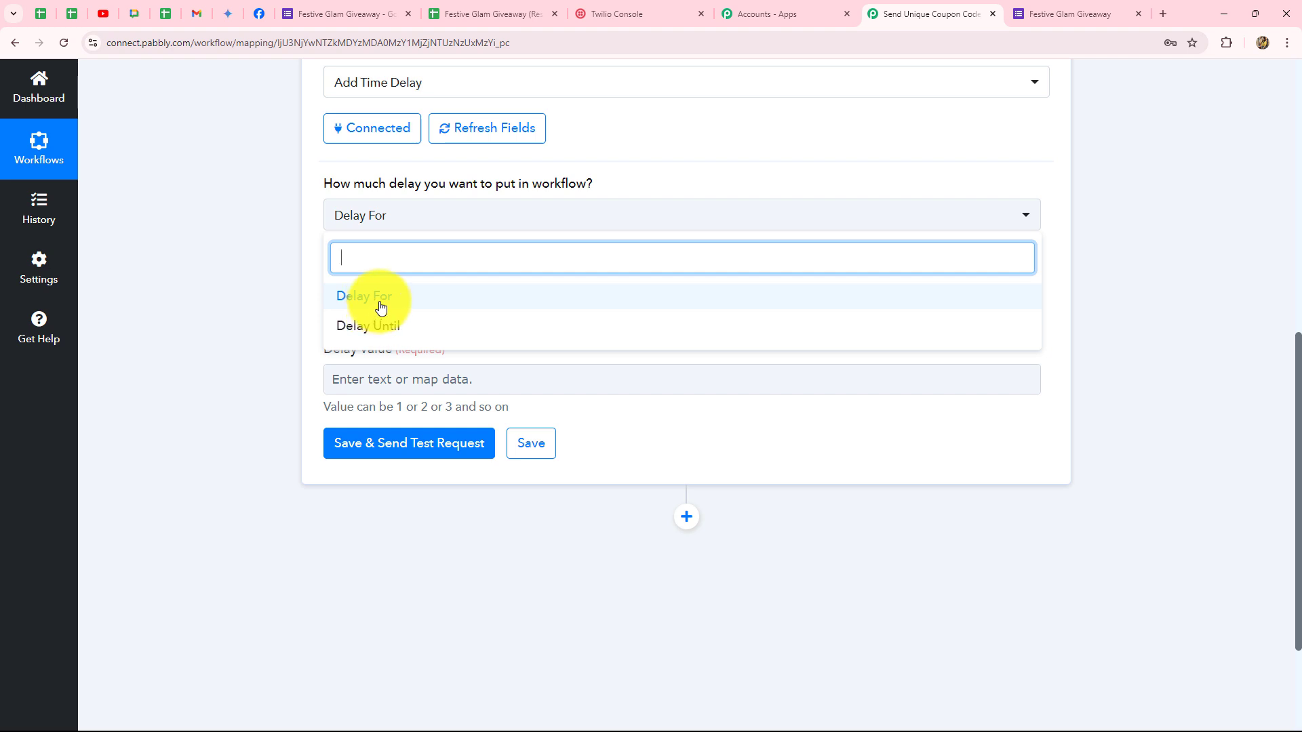
pyautogui.click(380, 307)
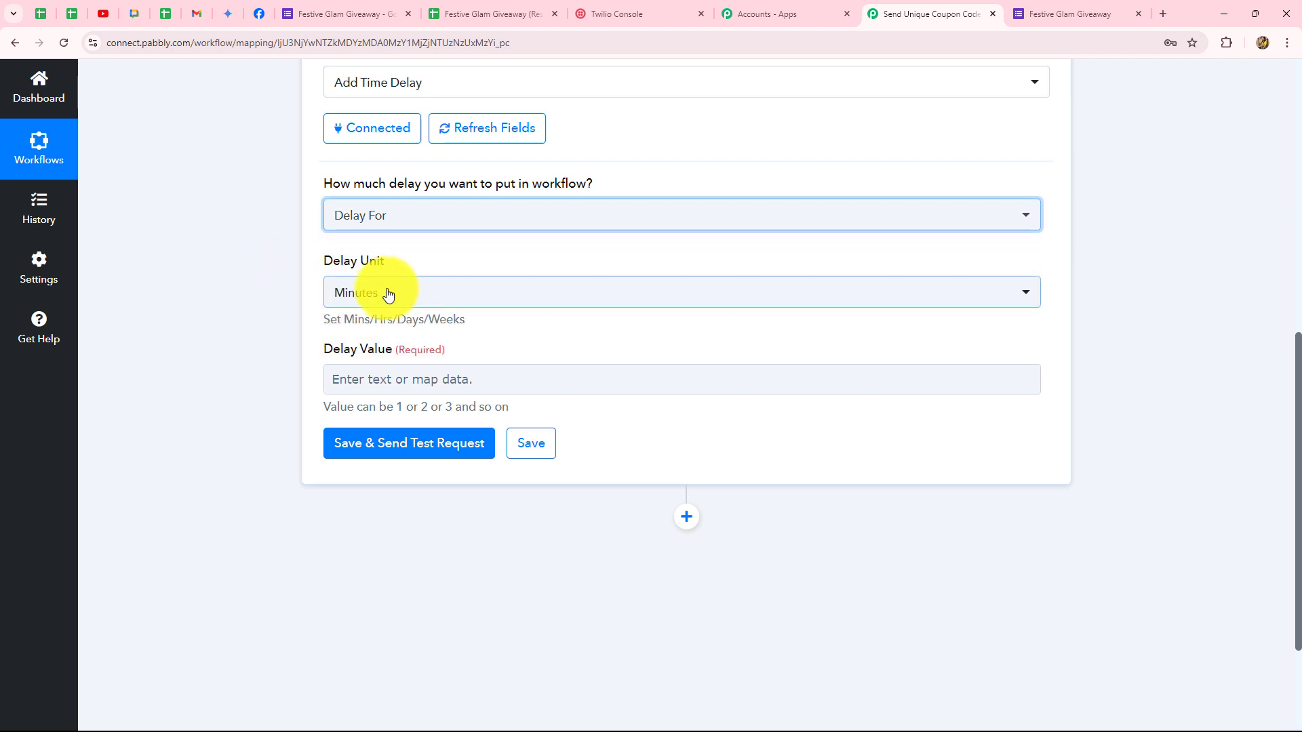
pyautogui.click(388, 295)
pyautogui.click(394, 299)
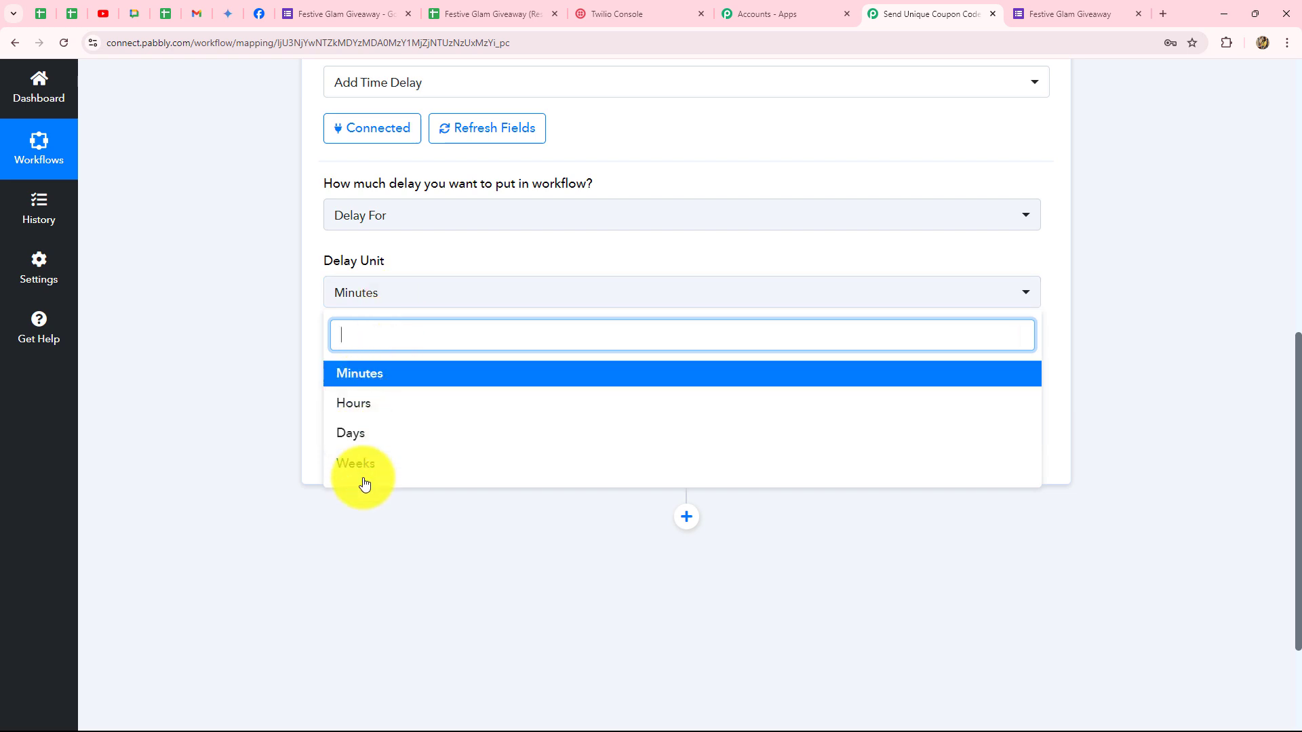
pyautogui.click(367, 384)
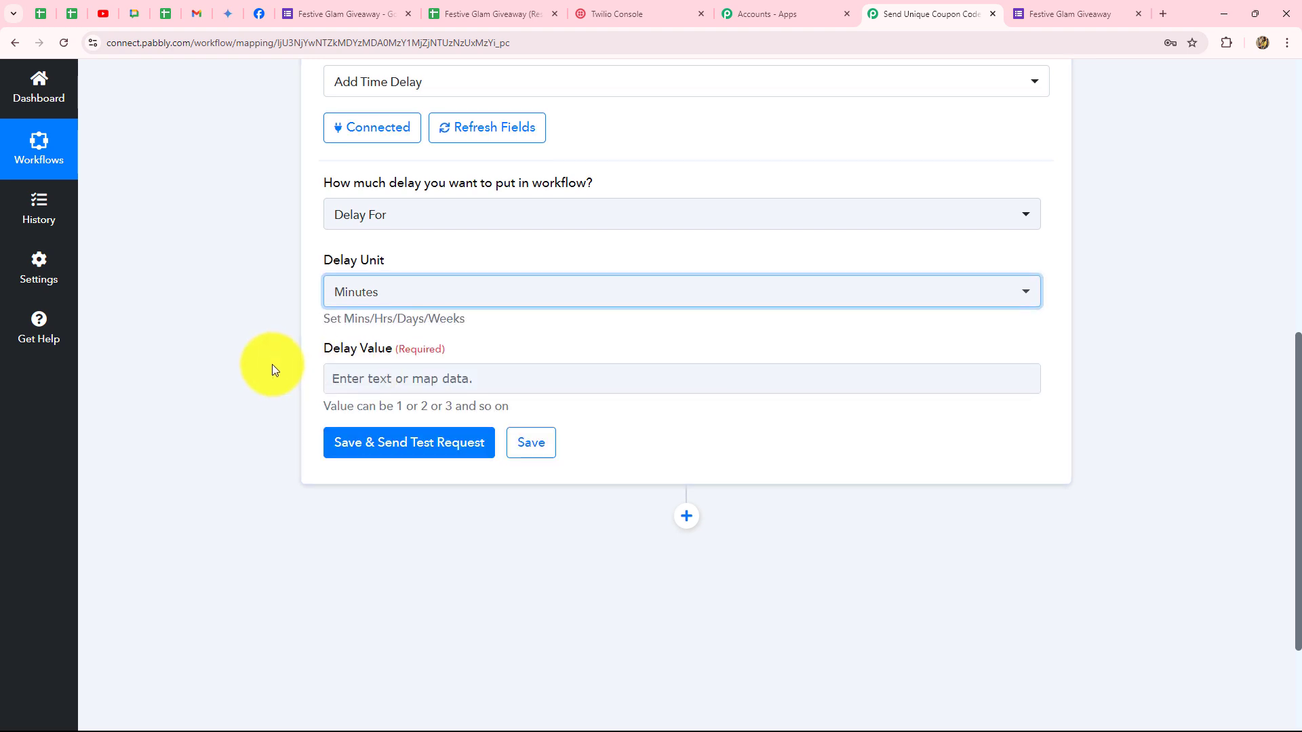
pyautogui.scroll(-2, 274, 370)
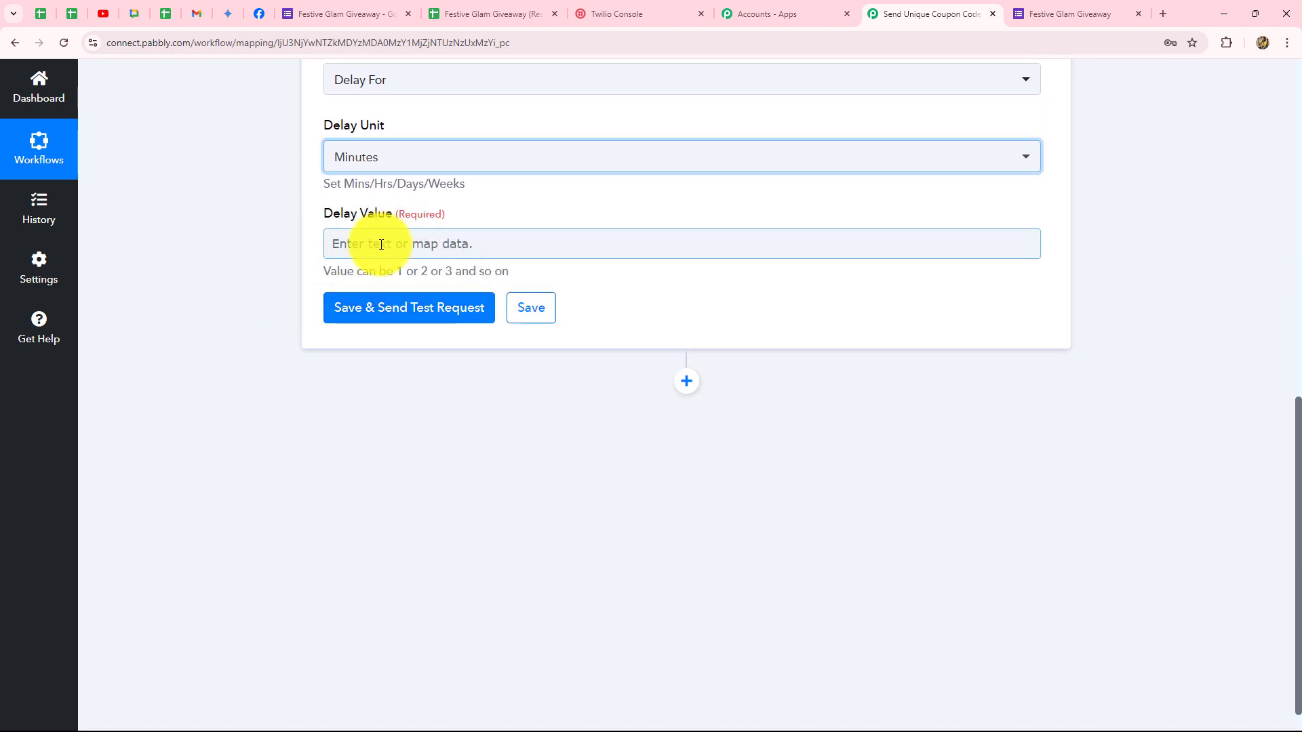
pyautogui.click(381, 245)
pyautogui.write('5')
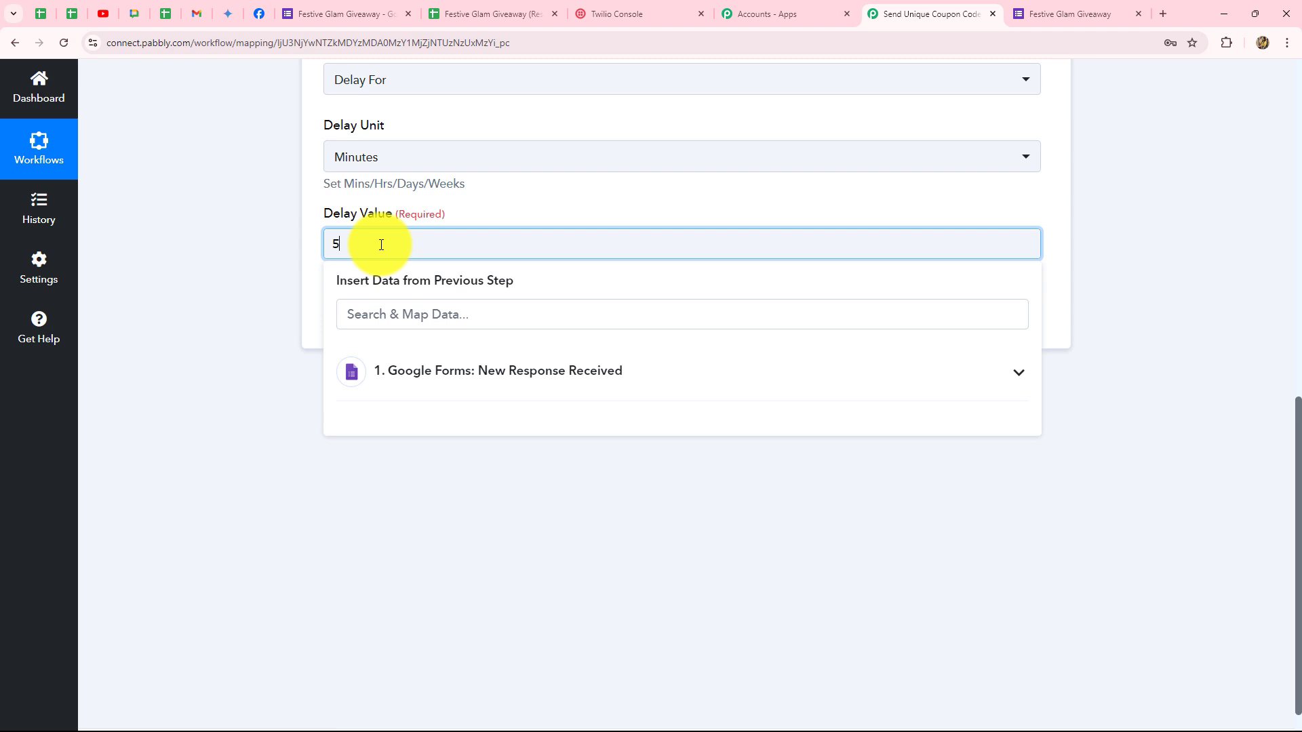
pyautogui.click(267, 271)
pyautogui.scroll(2, 364, 425)
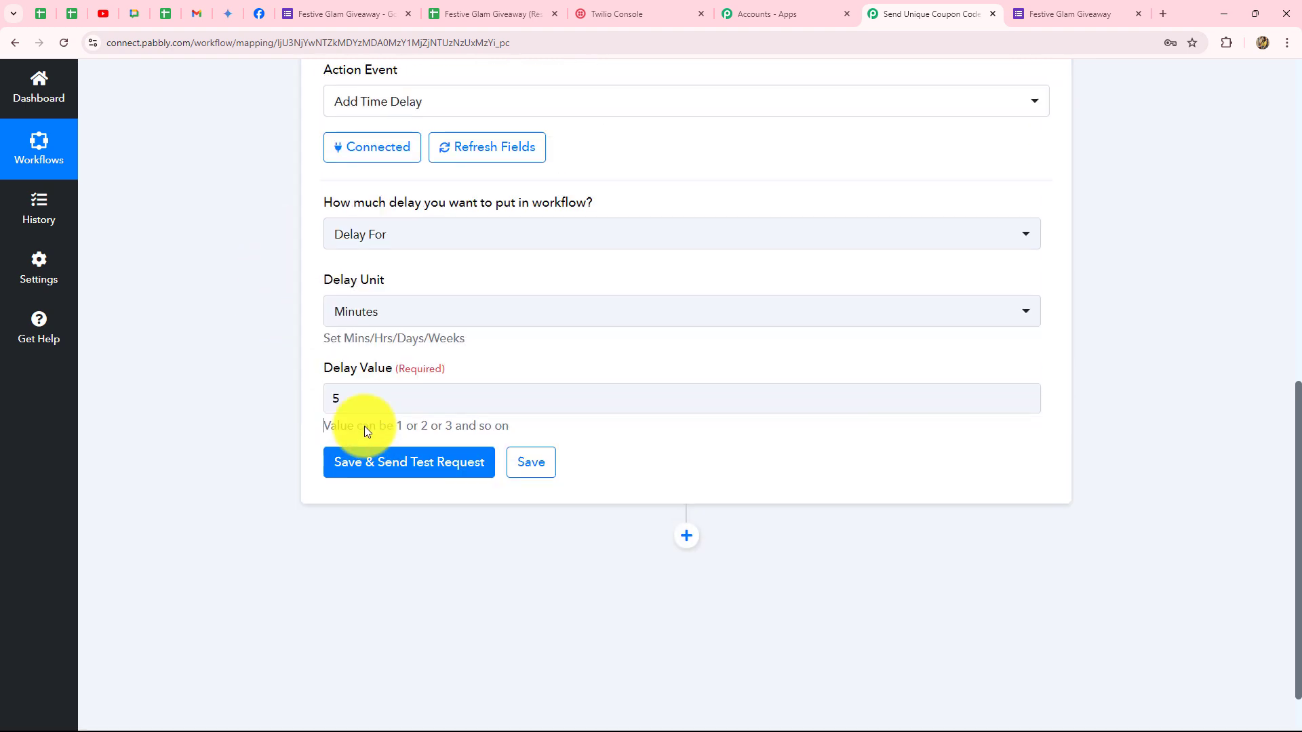
pyautogui.scroll(-2, 364, 426)
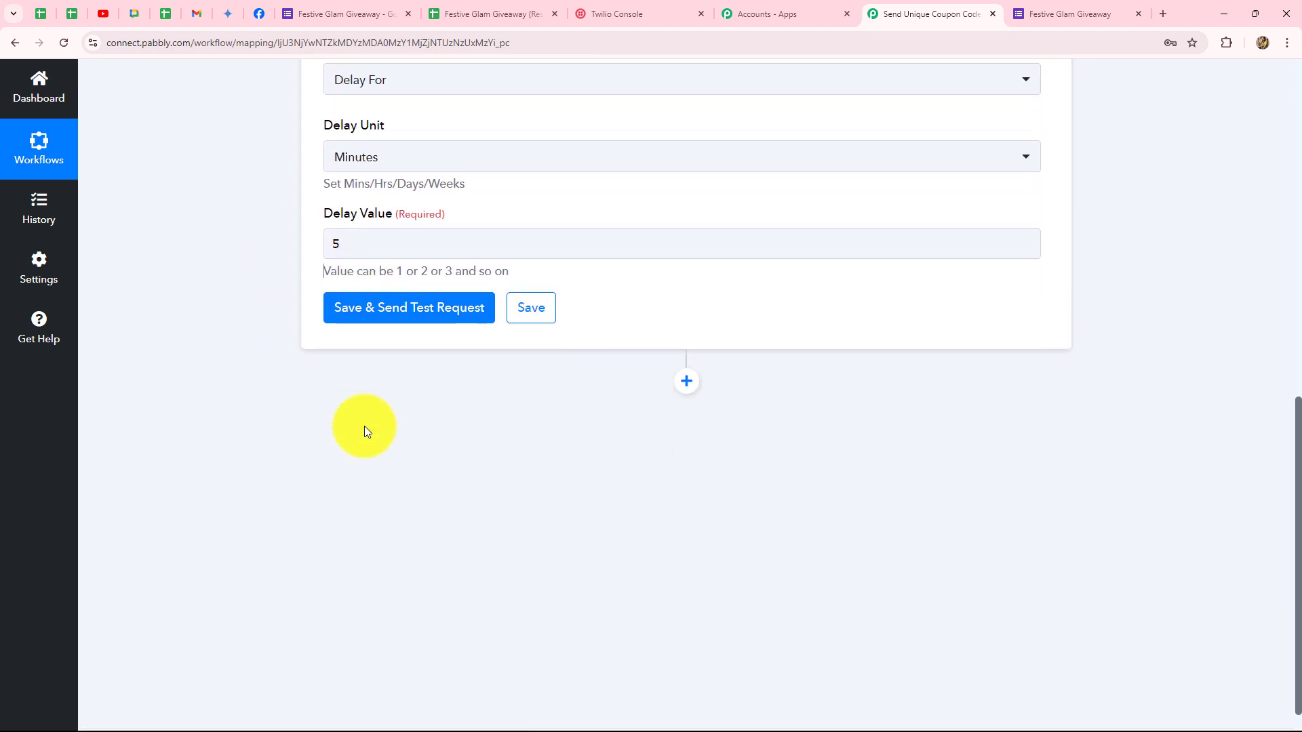
# Save and test the delay step, then check the 'Delayed for 5 Minutes' success response.
pyautogui.click(430, 317)
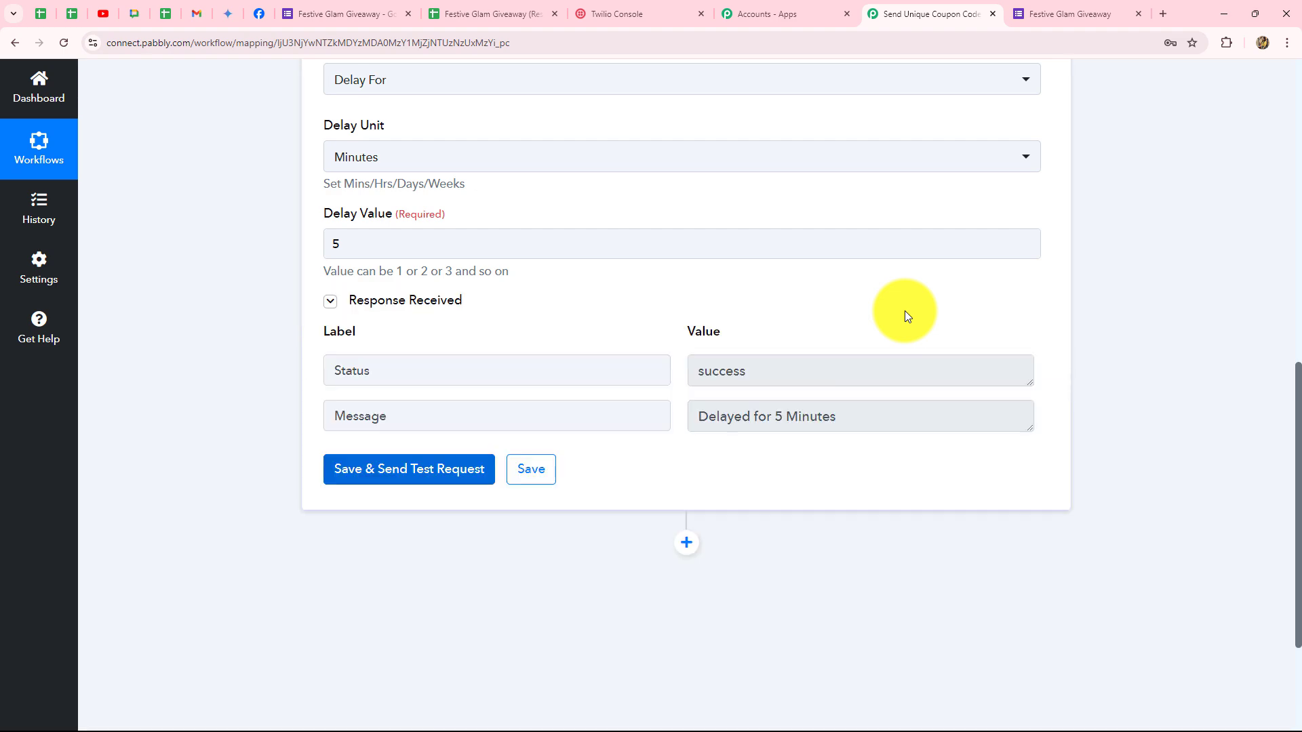
pyautogui.moveTo(845, 411); pyautogui.dragTo(702, 434)
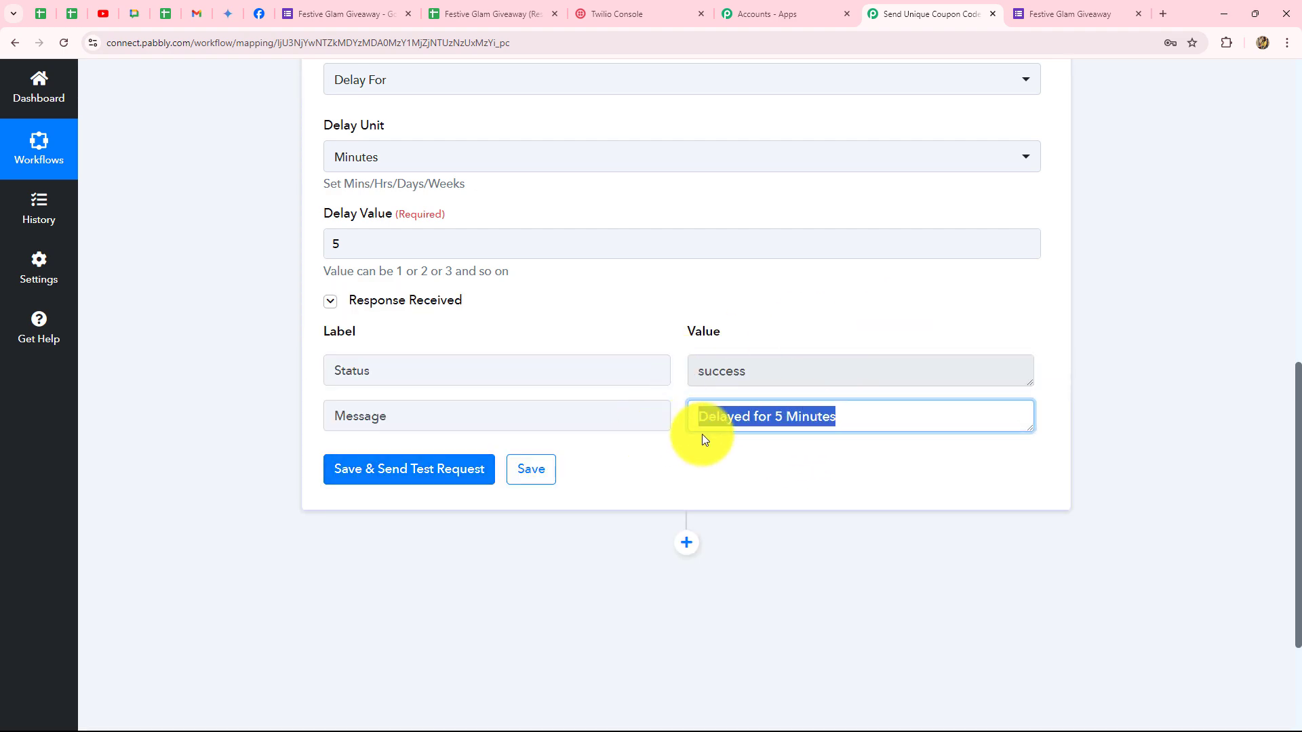
pyautogui.scroll(10, 754, 454)
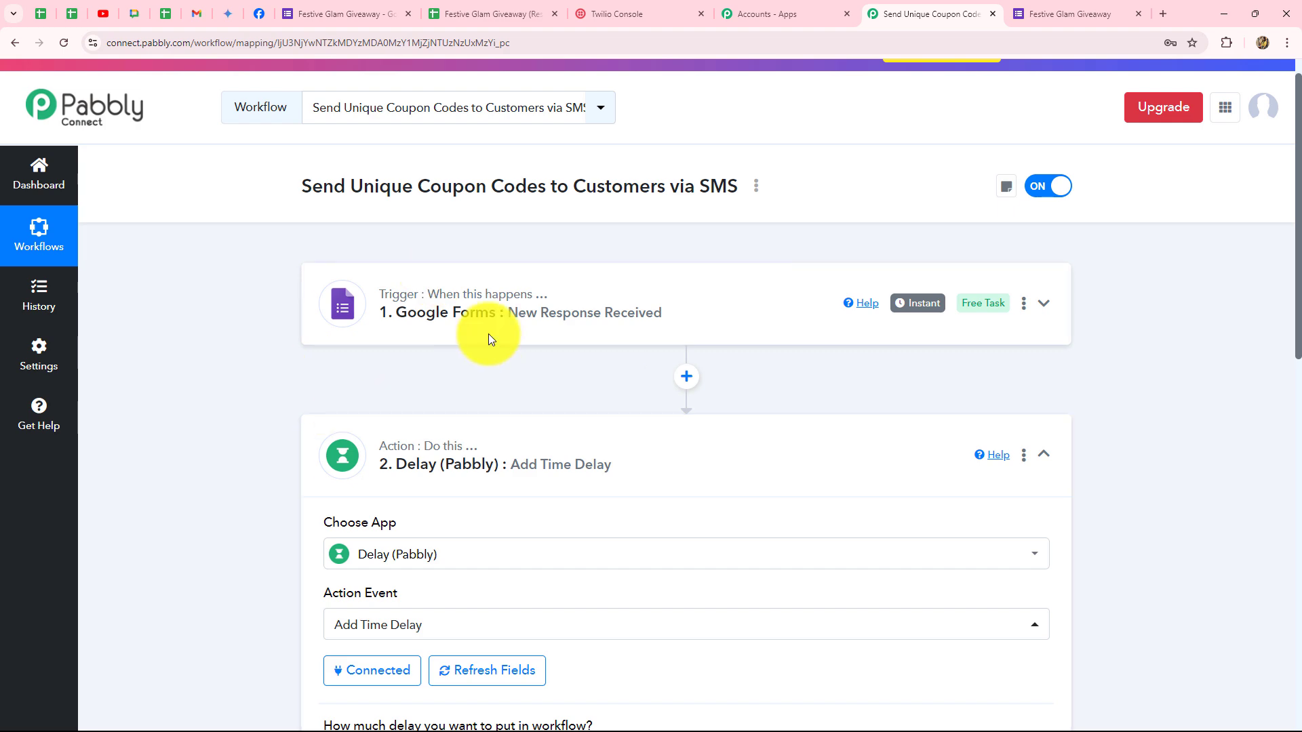
pyautogui.scroll(-4, 302, 337)
pyautogui.scroll(1, 698, 282)
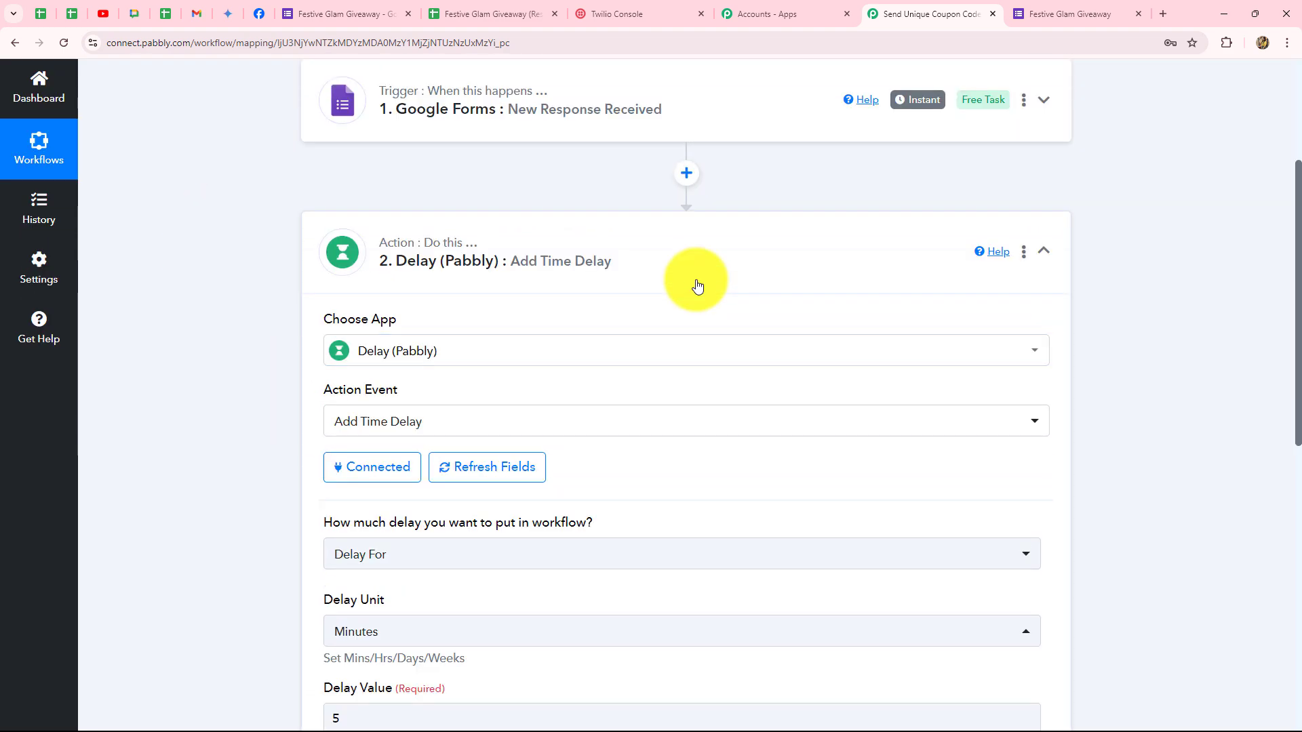
pyautogui.scroll(-4, 698, 285)
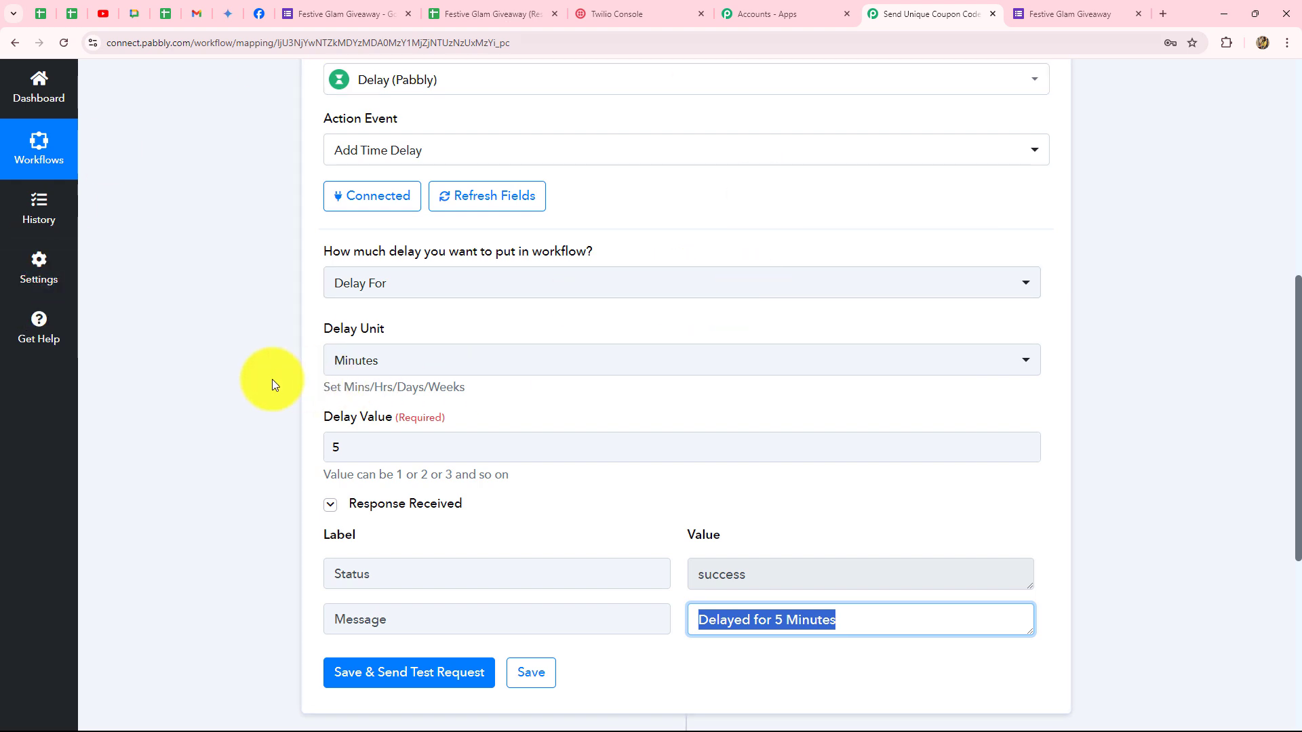
pyautogui.scroll(-5, 274, 383)
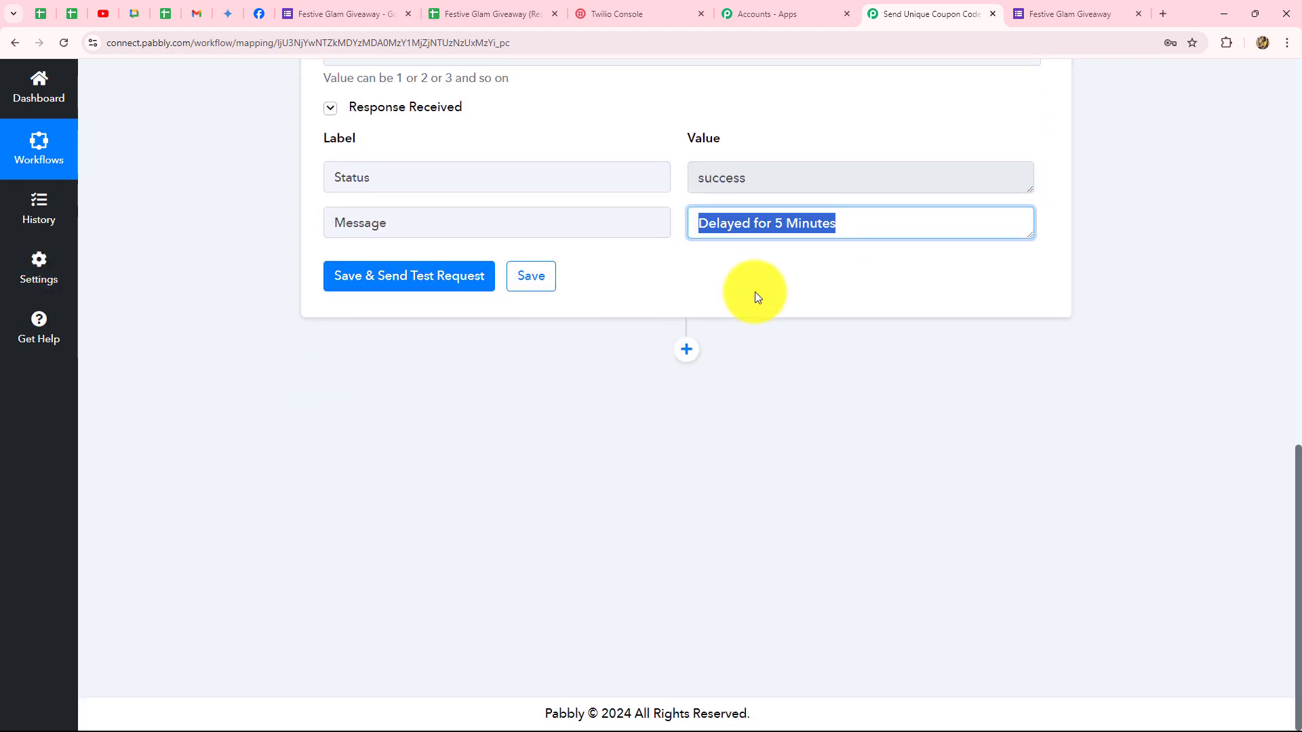
# Add a Twilio step after the delay with the Send SMS Message action and begin connecting an account.
pyautogui.click(687, 351)
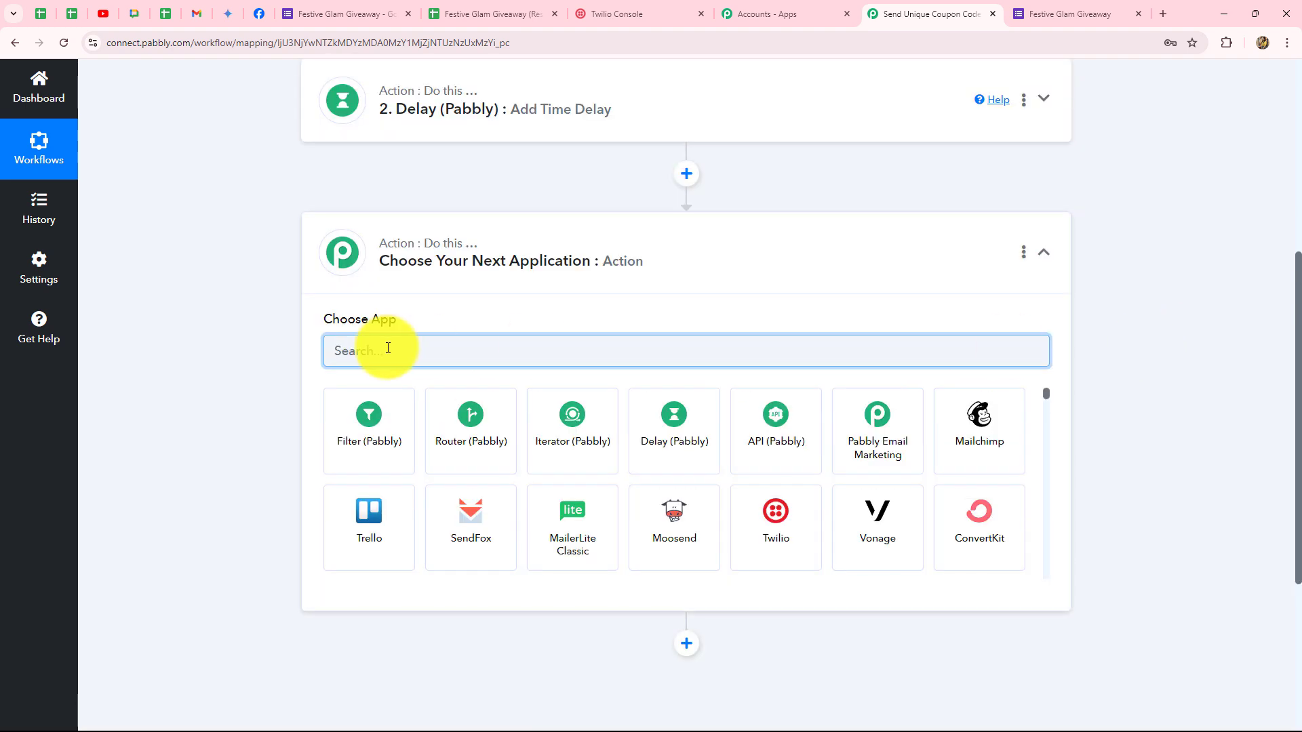
pyautogui.write('T')
pyautogui.press('capslock')
pyautogui.write('w')
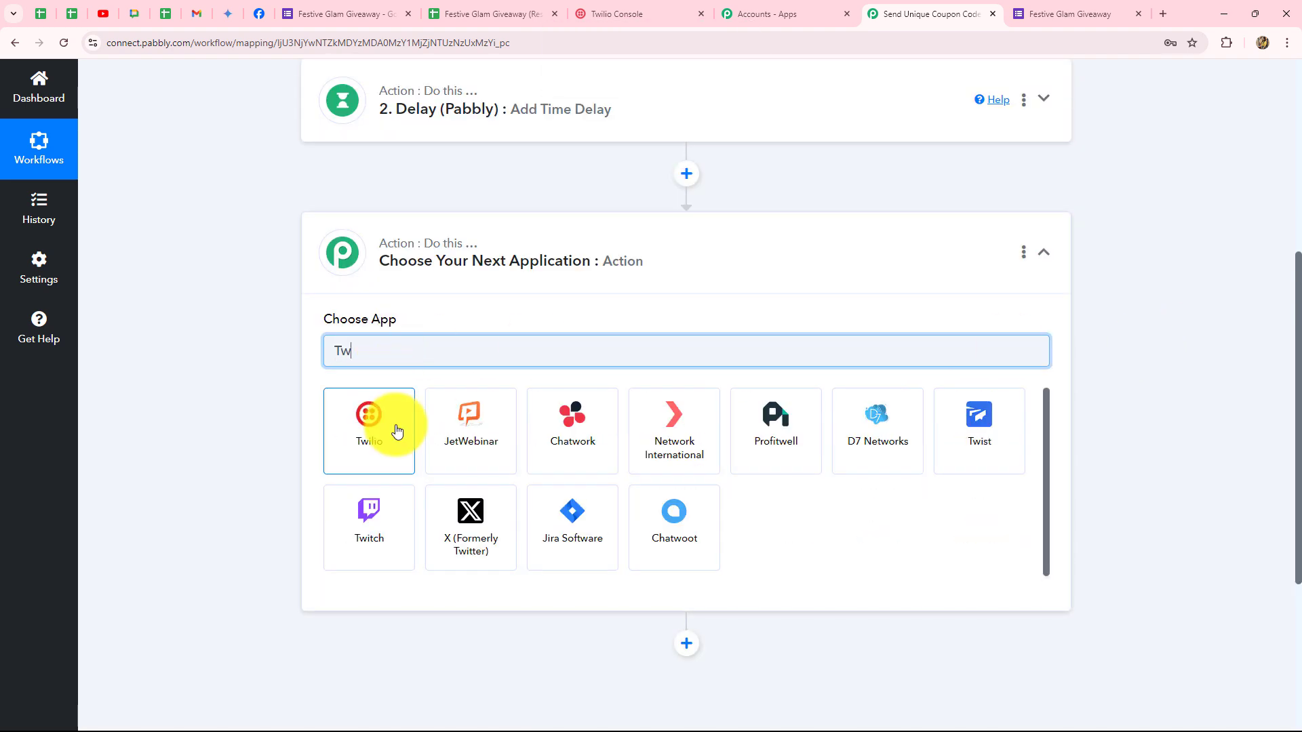
pyautogui.click(395, 430)
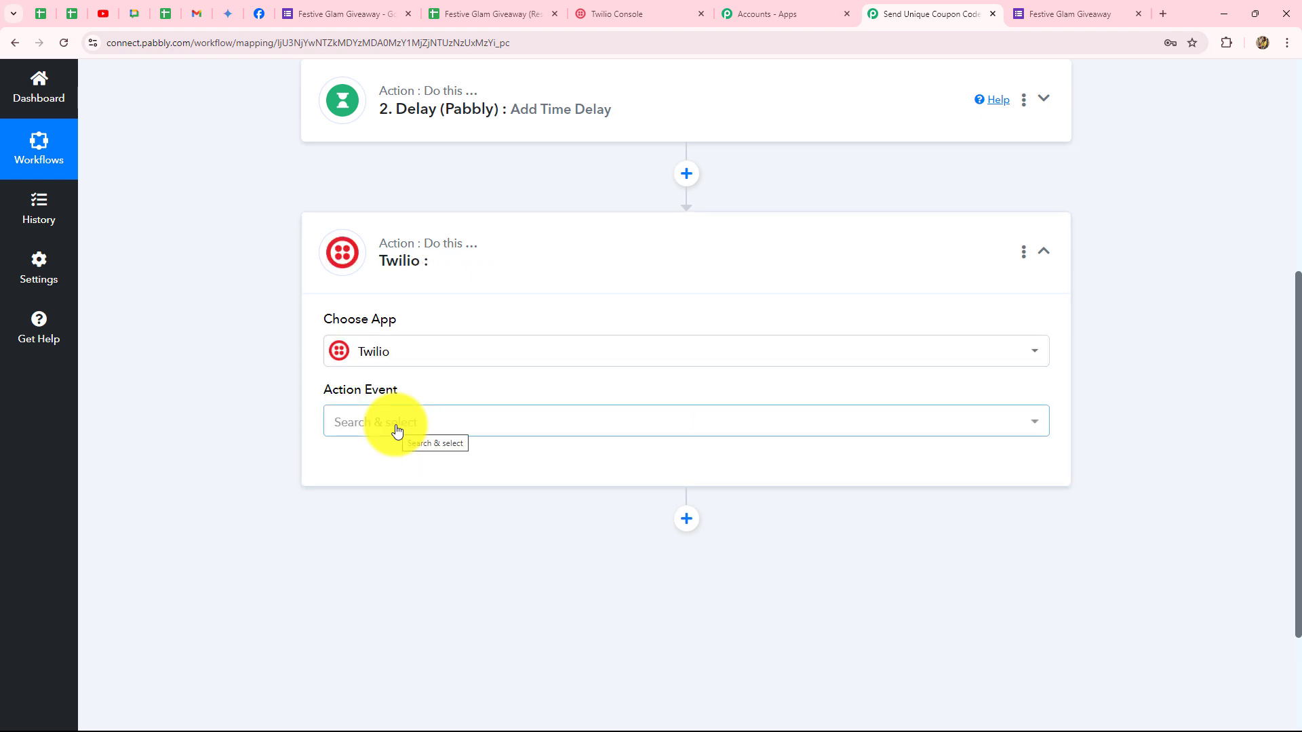
pyautogui.click(396, 429)
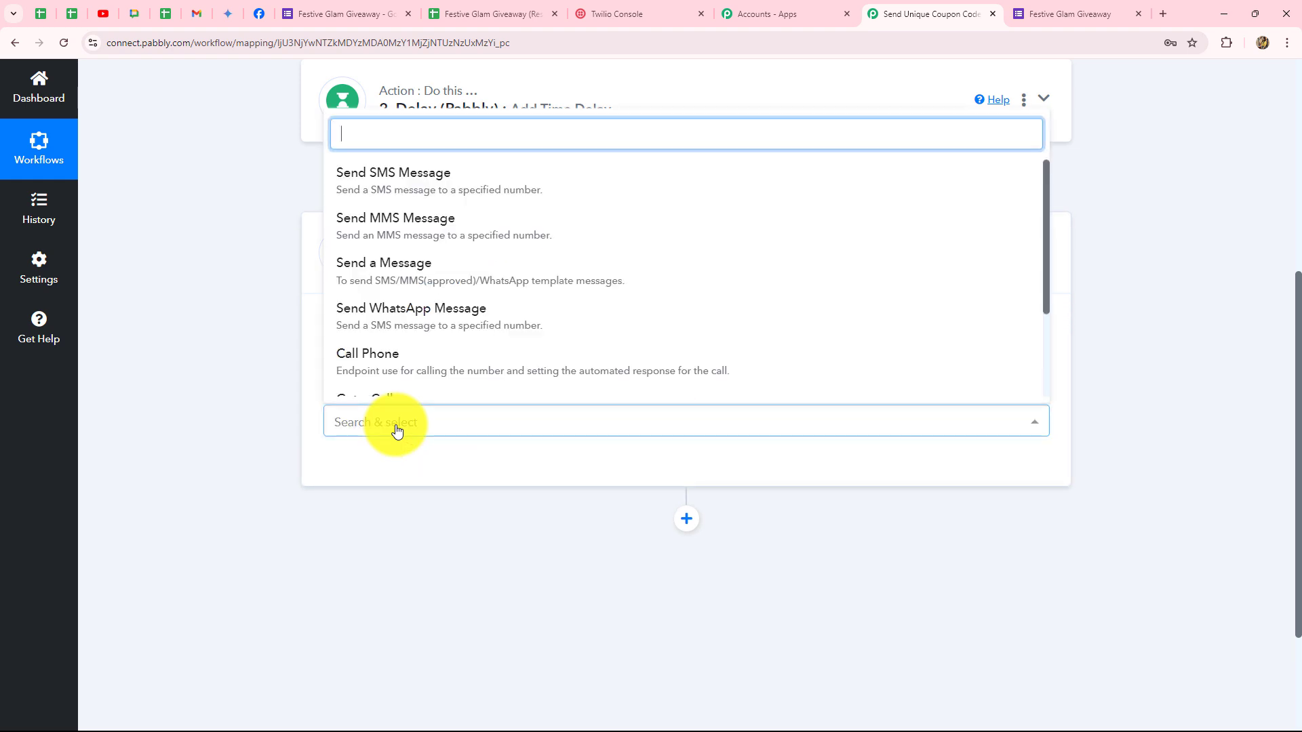
pyautogui.click(360, 183)
pyautogui.click(371, 471)
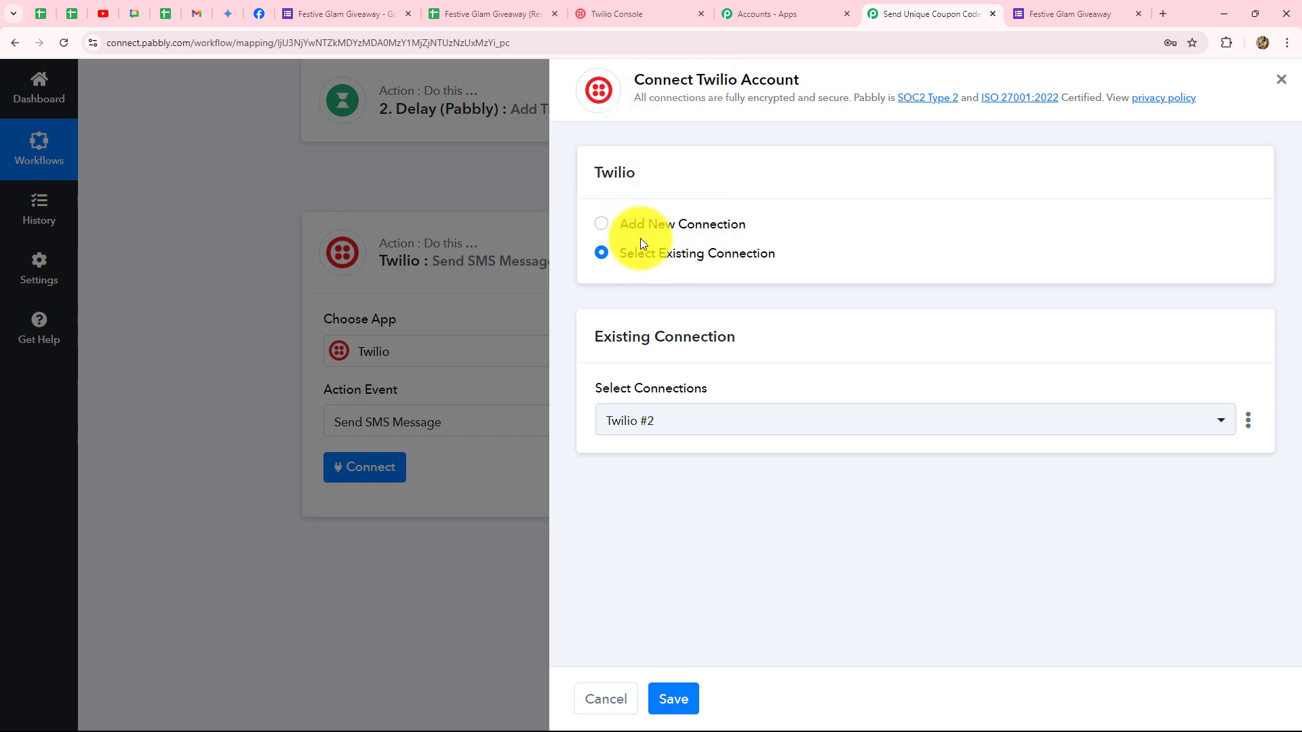
# Choose Add New Connection to bring up the blank Twilio #3 connection form.
pyautogui.click(601, 224)
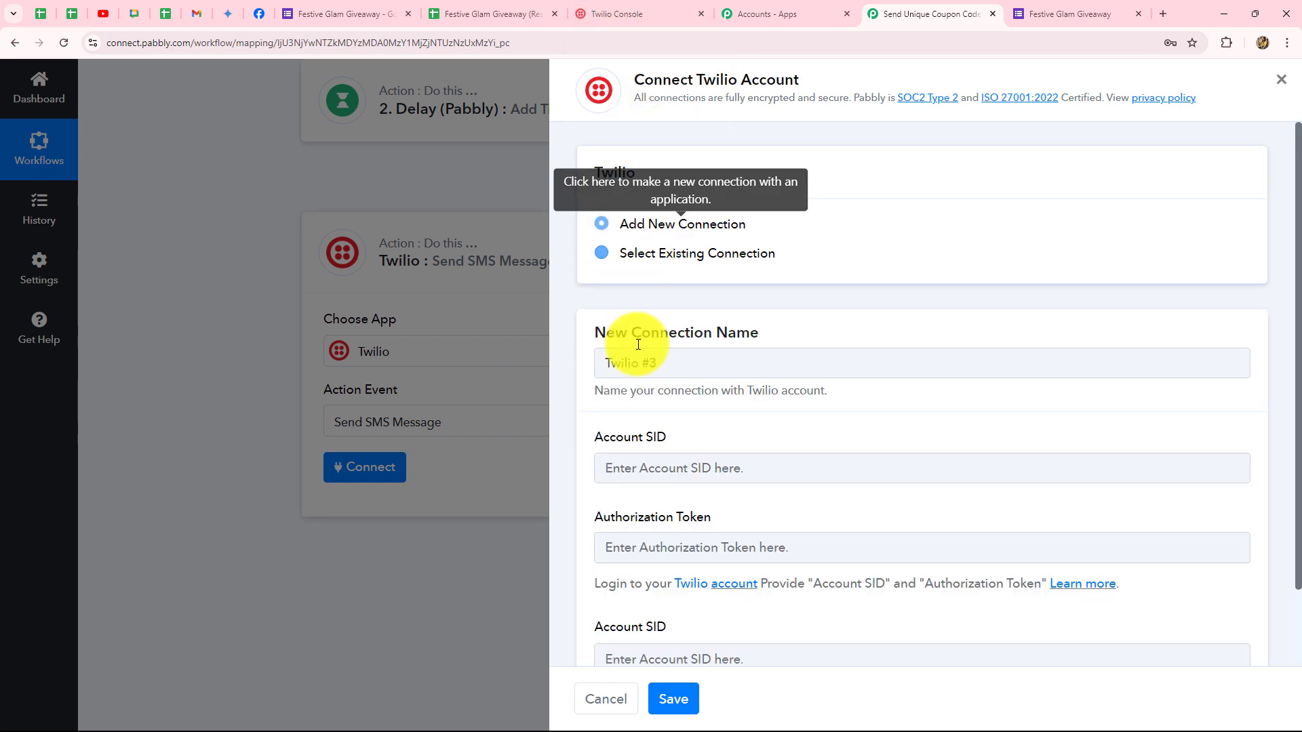
pyautogui.scroll(-2, 655, 437)
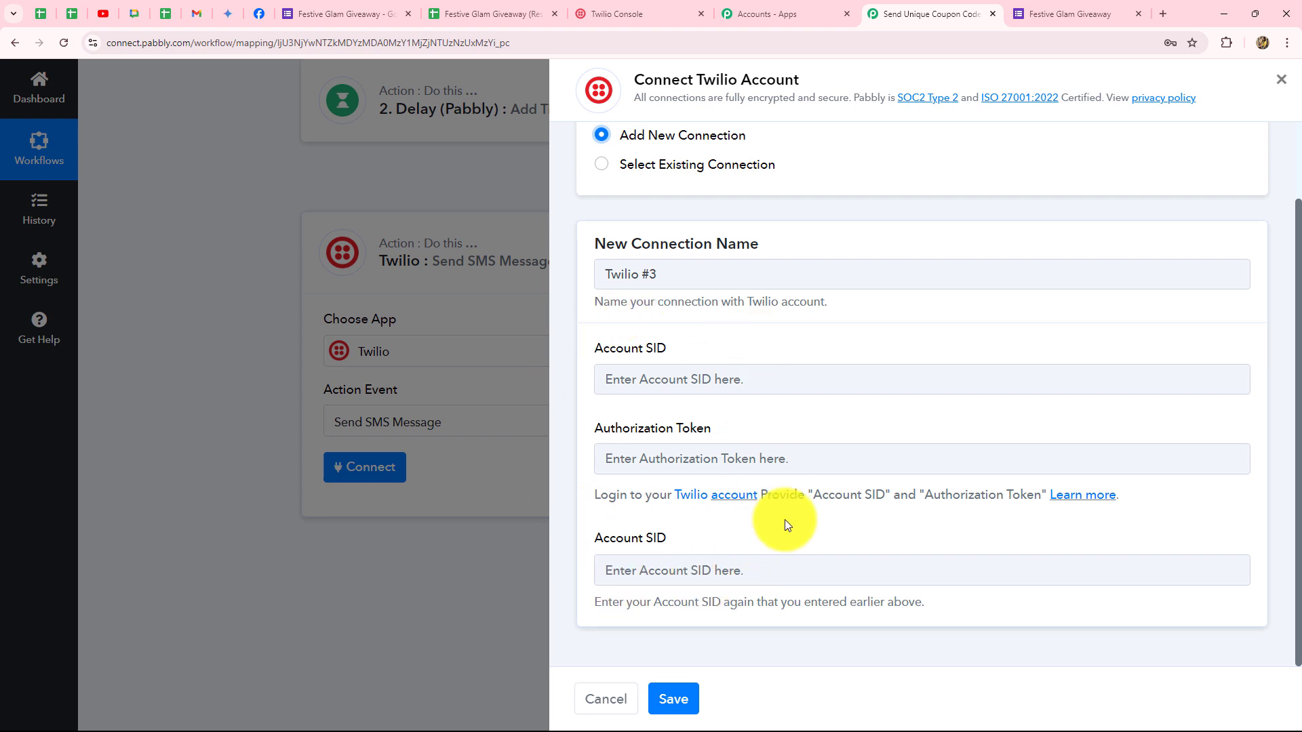
# Copy the Account SID from Twilio Console into both Account SID fields in Pabbly.
pyautogui.click(597, 12)
pyautogui.scroll(-5, 407, 417)
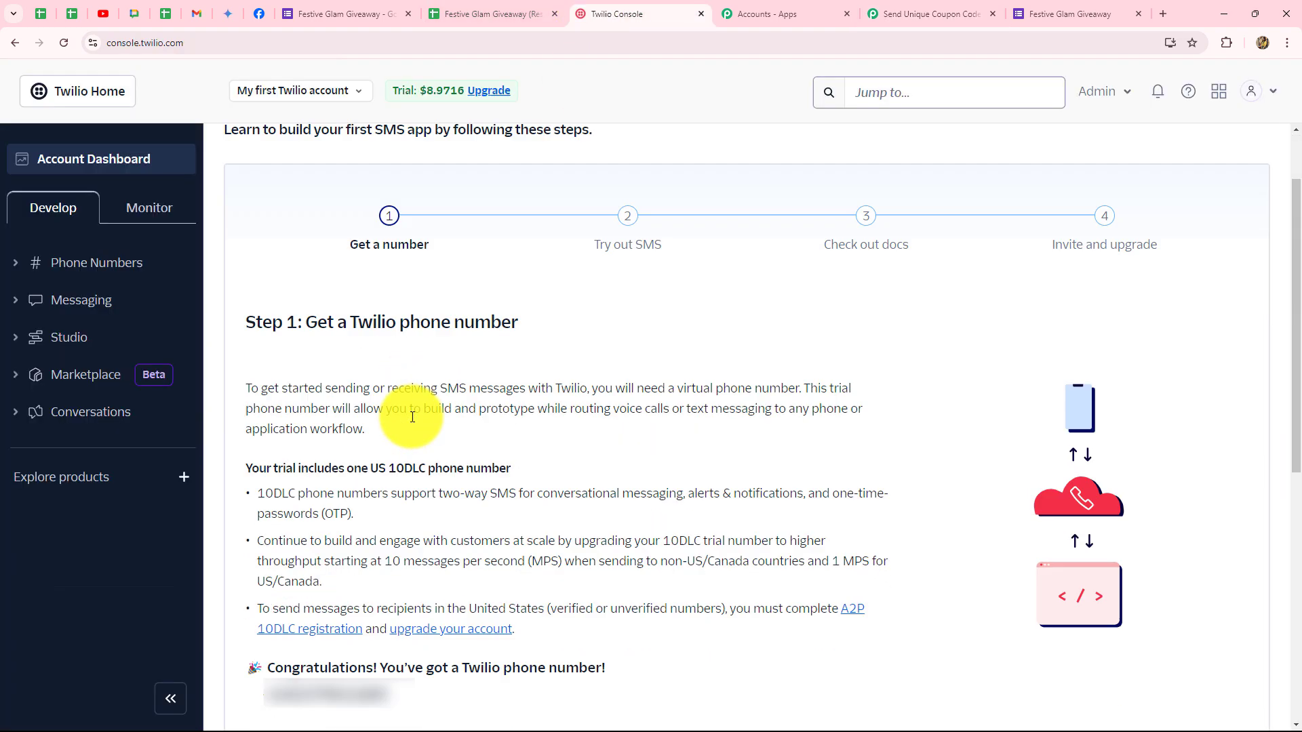
pyautogui.scroll(-3, 411, 416)
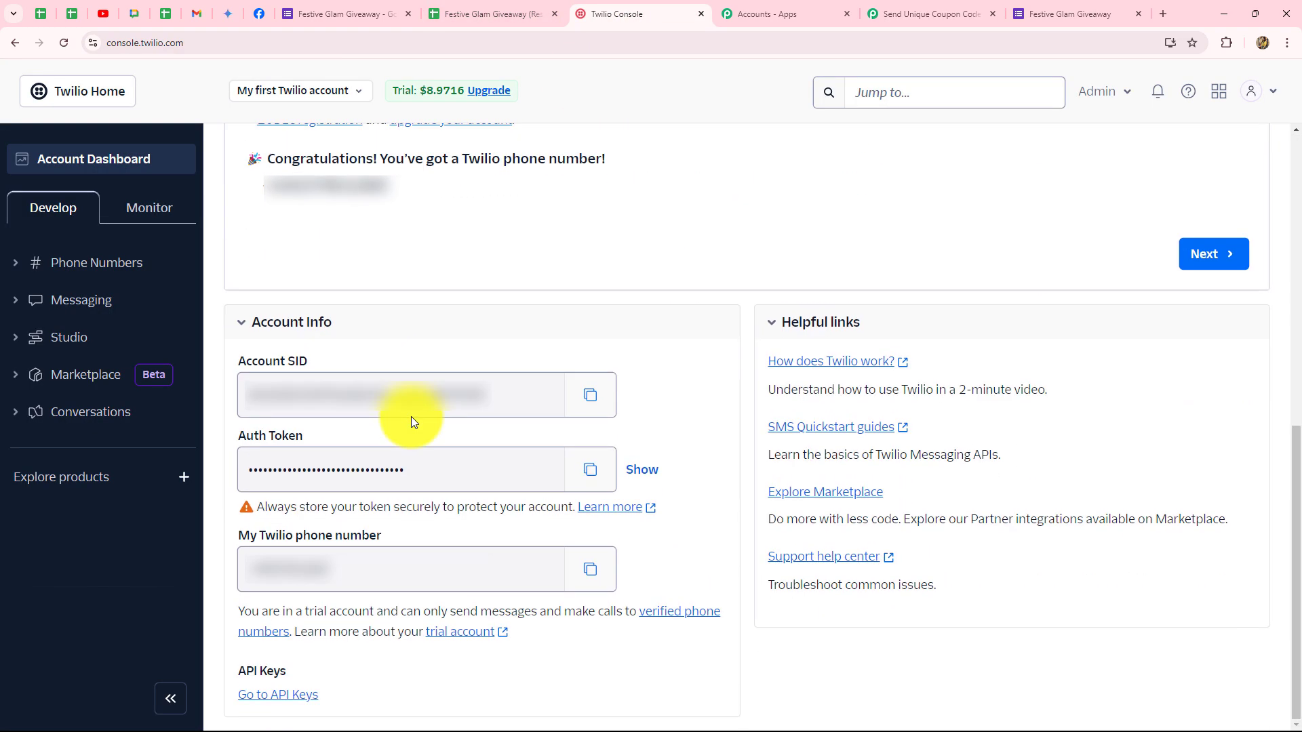
pyautogui.click(590, 399)
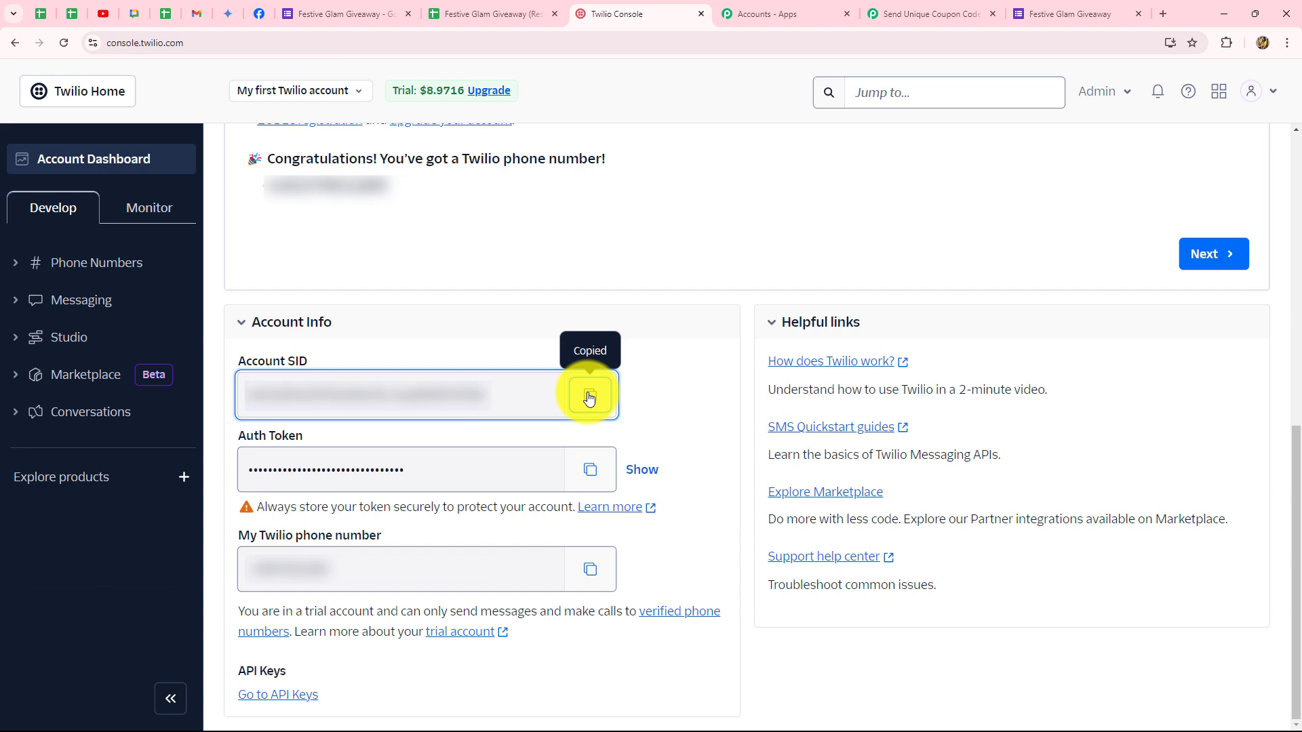
pyautogui.click(923, 13)
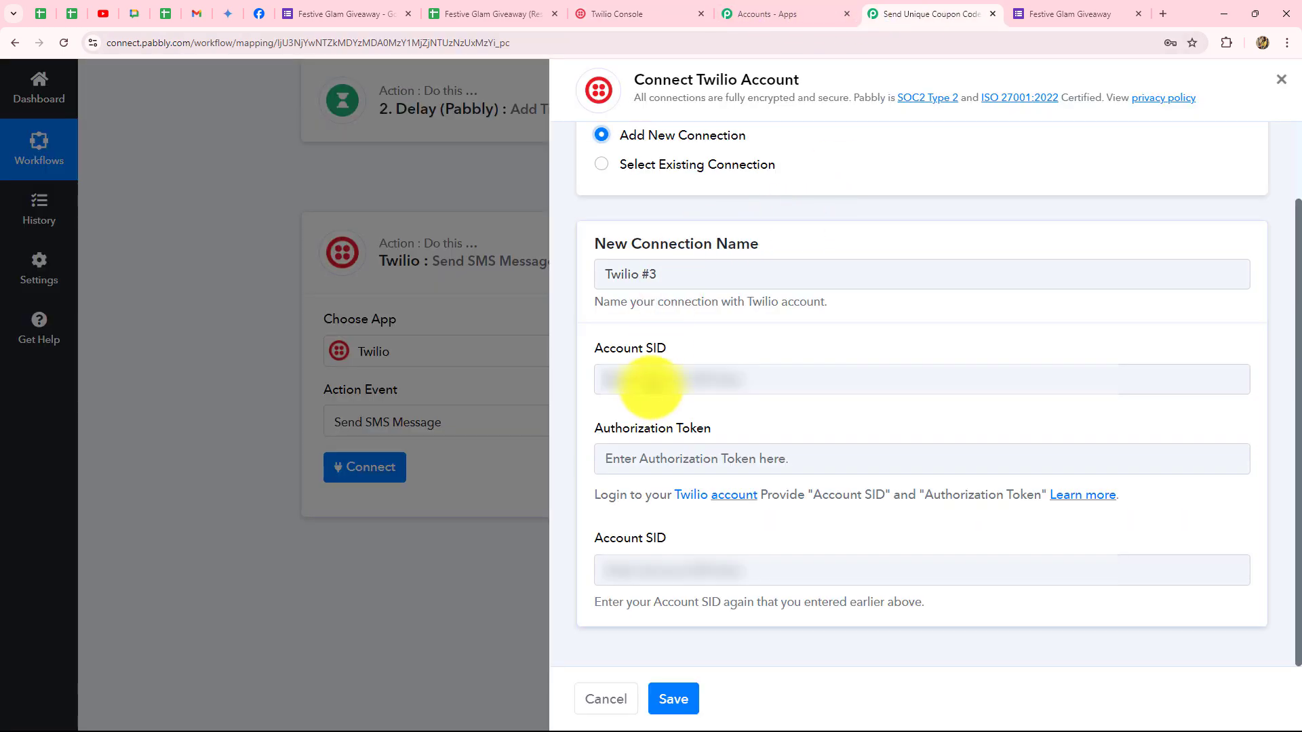
pyautogui.click(650, 383)
pyautogui.hotkey('ctrl', 'v')
pyautogui.click(610, 568)
pyautogui.hotkey('ctrl', 'v')
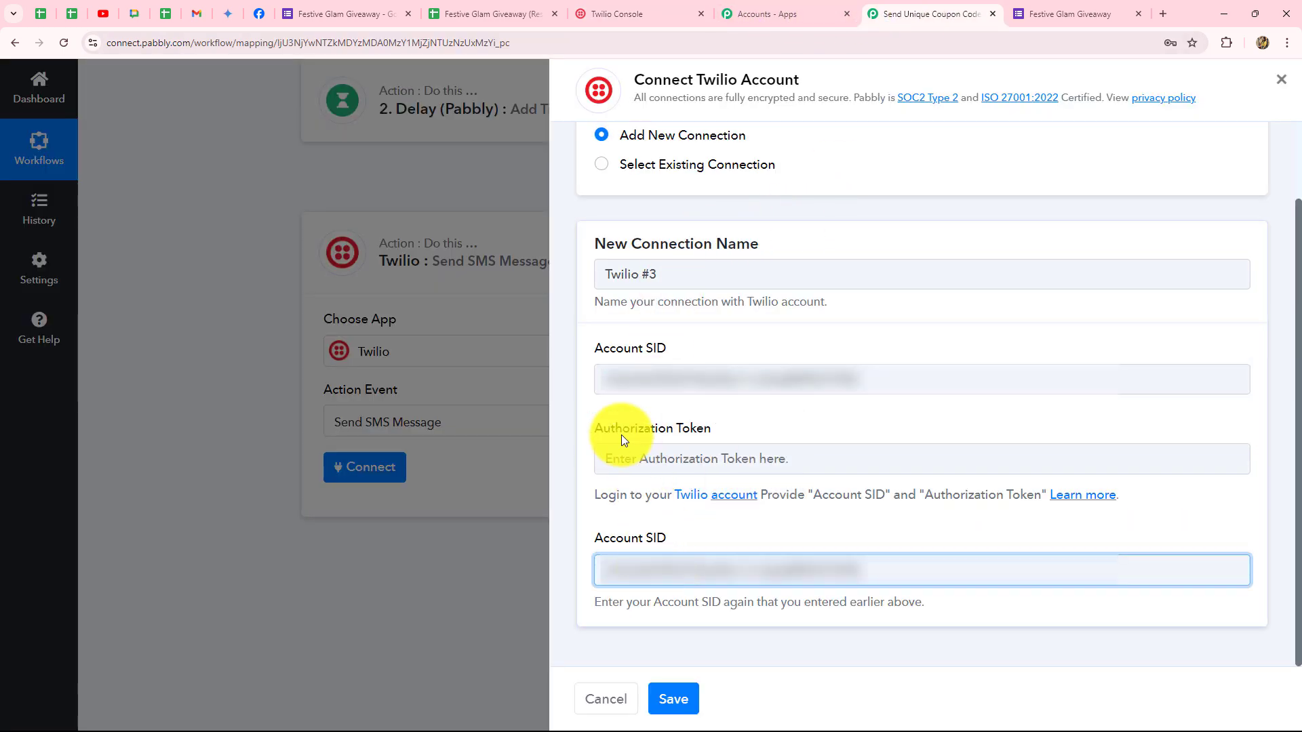
# Reveal and copy the Auth Token from Twilio Console.
pyautogui.click(605, 15)
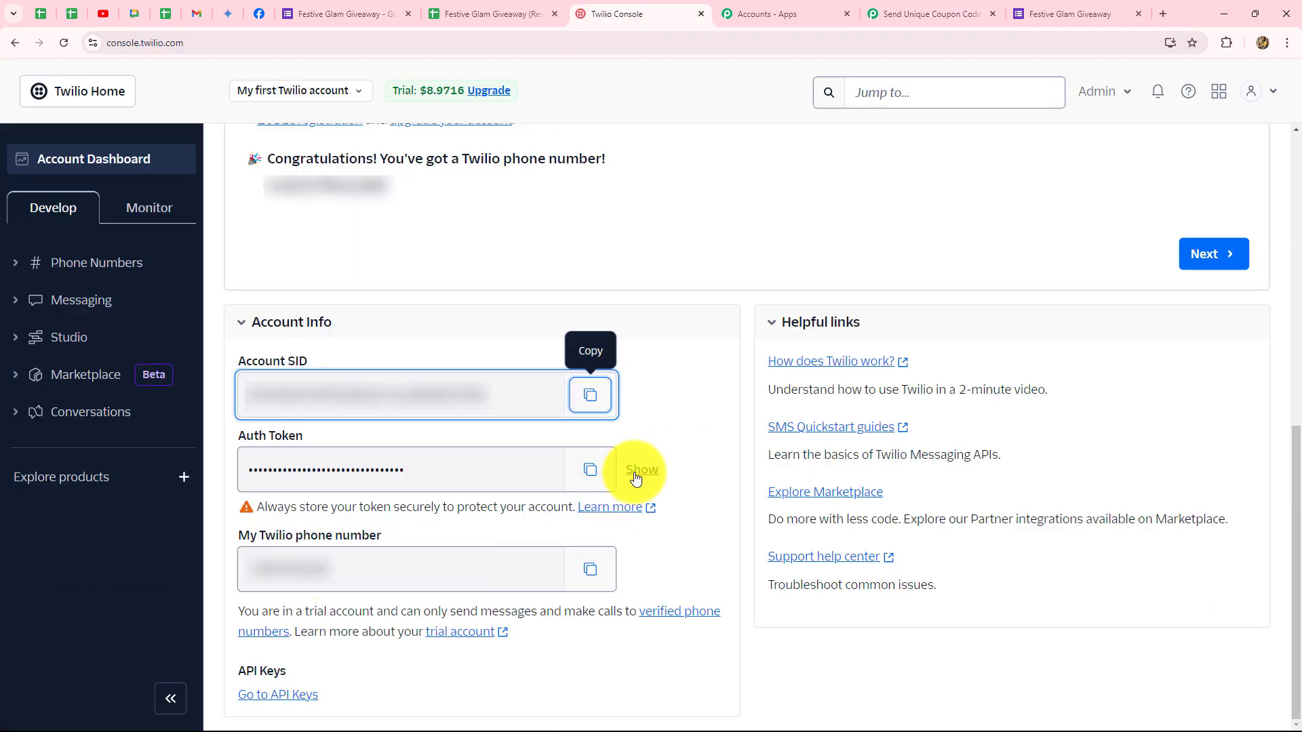
pyautogui.click(589, 471)
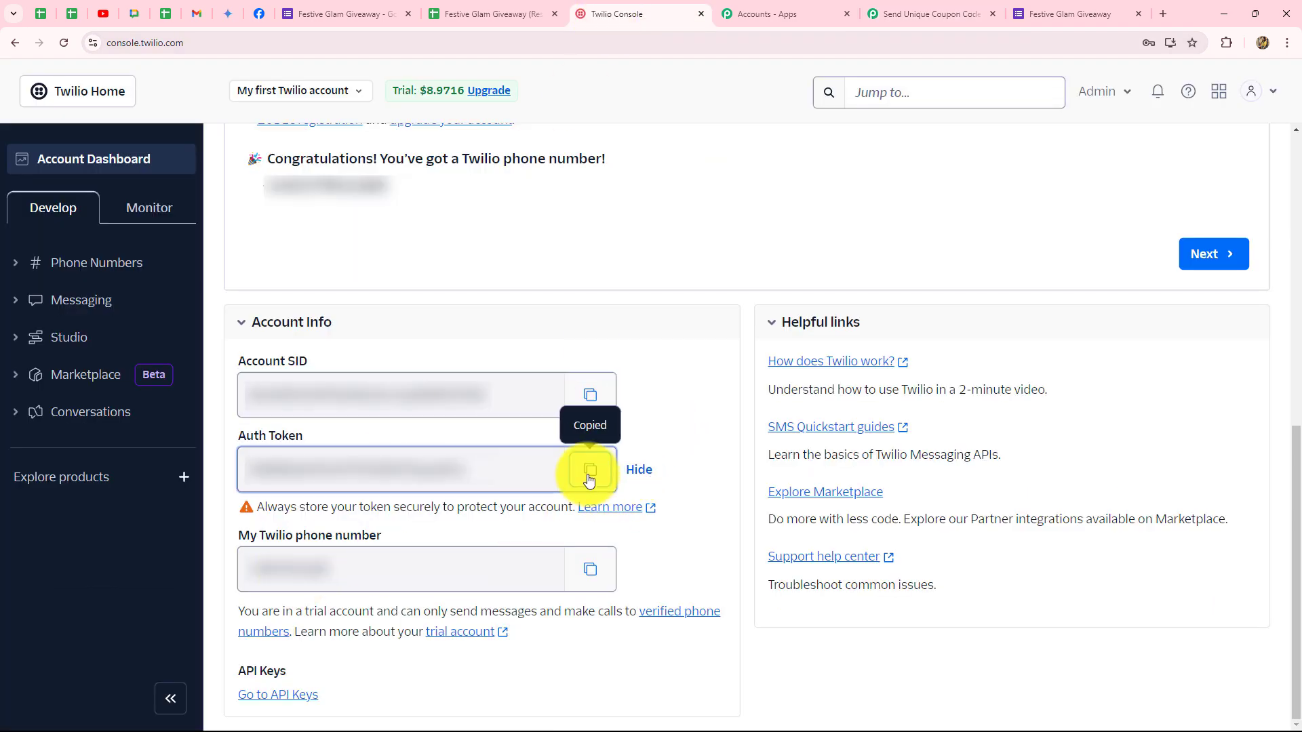
pyautogui.click(929, 14)
# Paste the Auth Token into Authorization Token and save the Twilio #3 connection.
pyautogui.click(623, 457)
pyautogui.hotkey('ctrl', 'v')
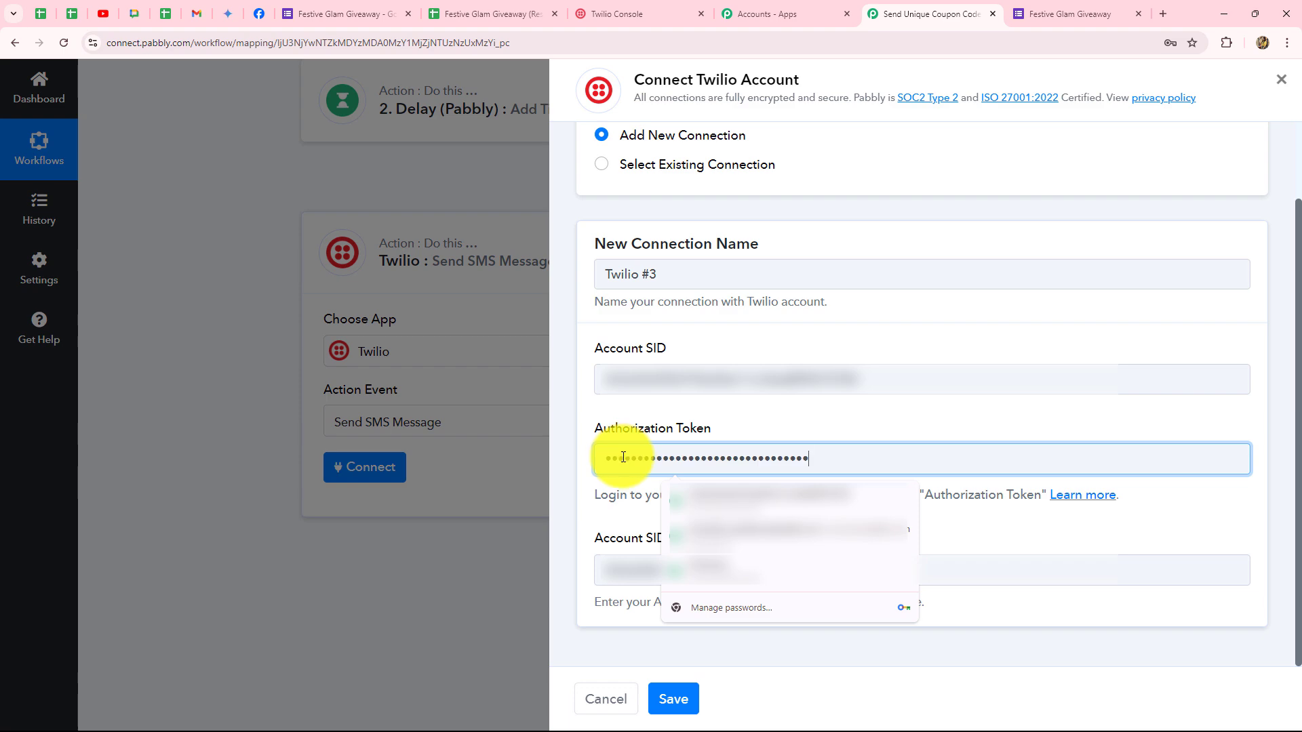
pyautogui.click(839, 419)
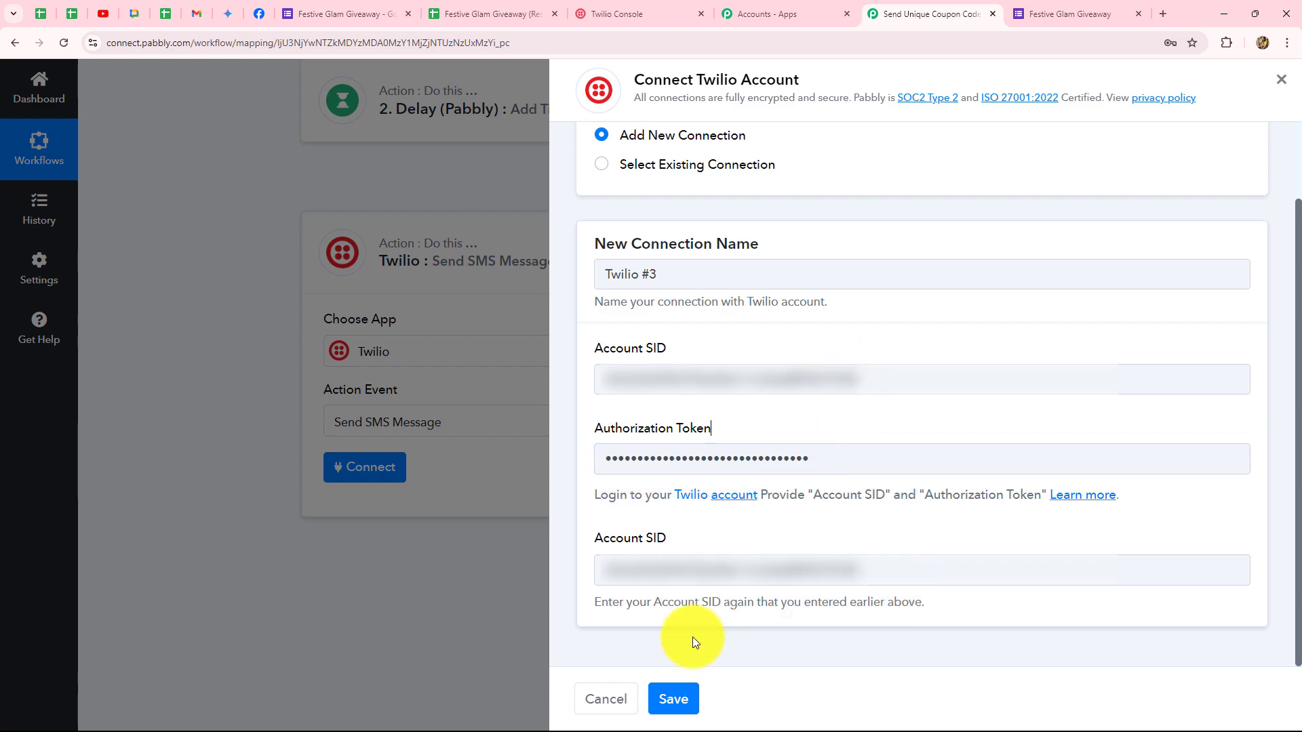
pyautogui.click(678, 702)
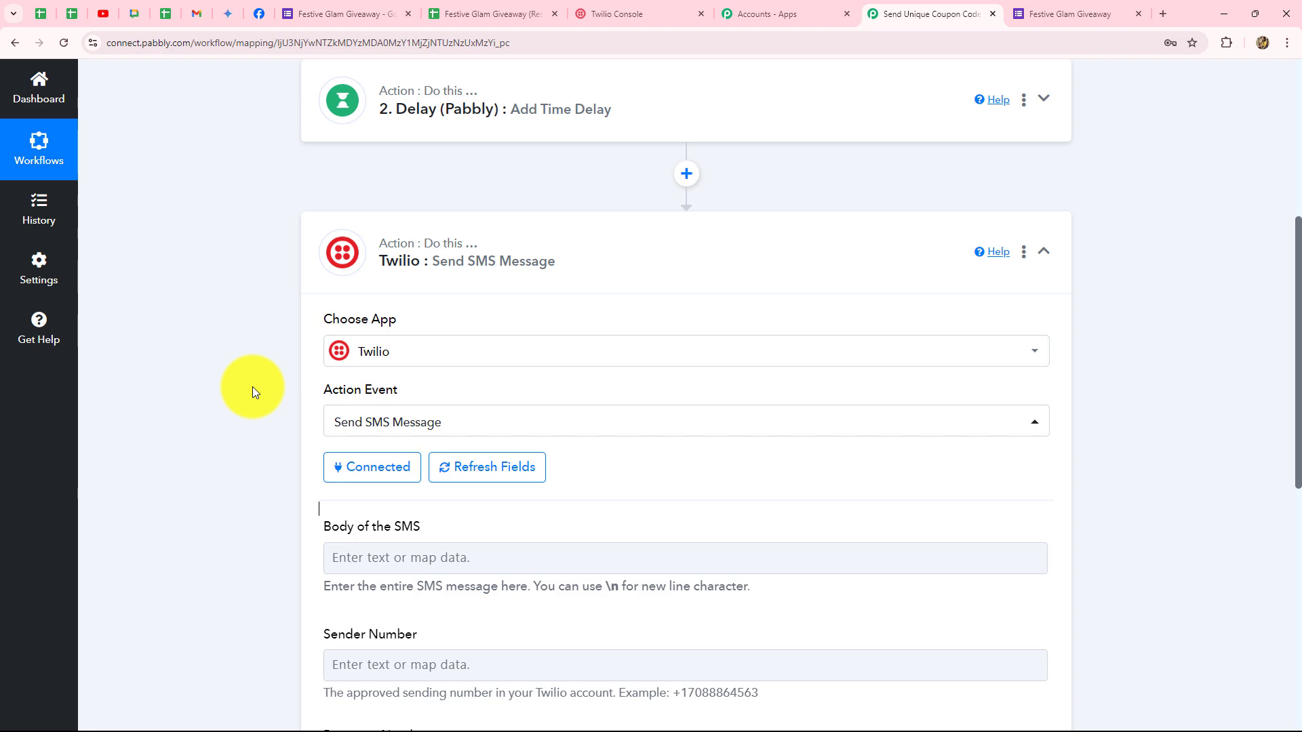
# Start the SMS body with the greeting 'Hey,'.
pyautogui.scroll(-5, 257, 393)
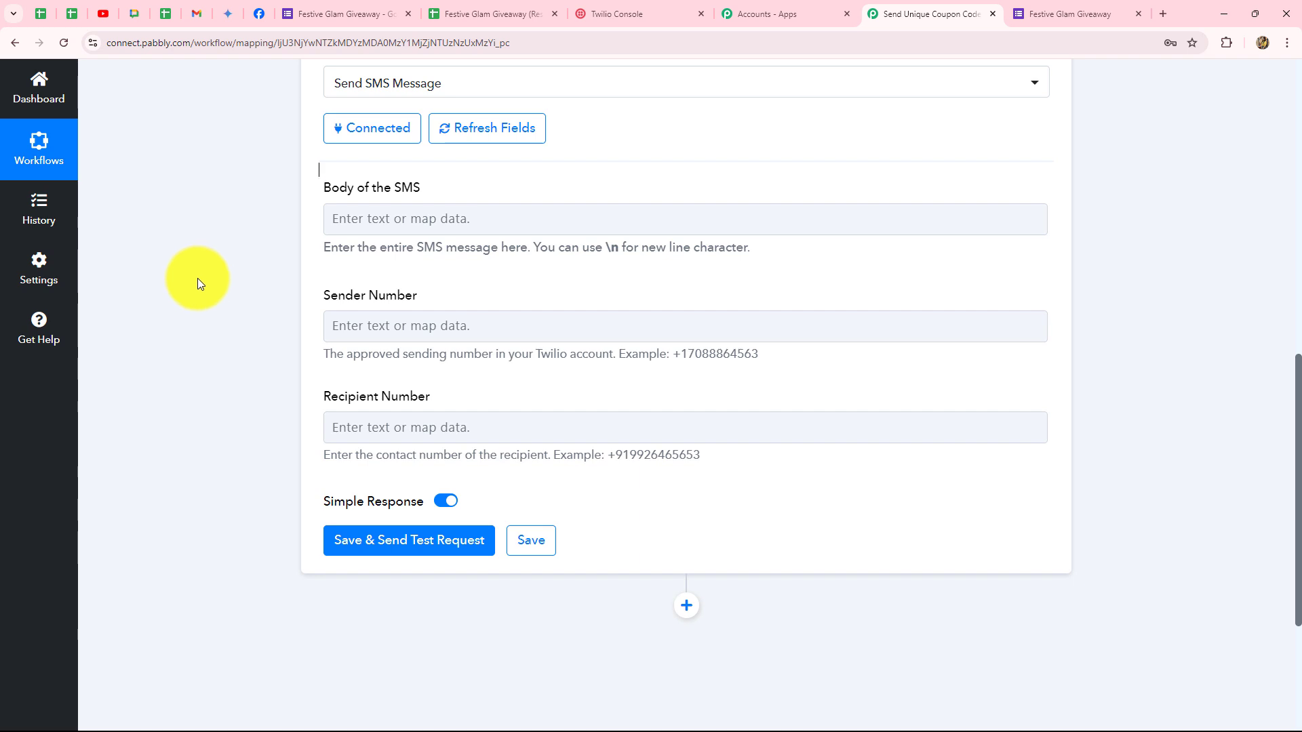
pyautogui.click(354, 220)
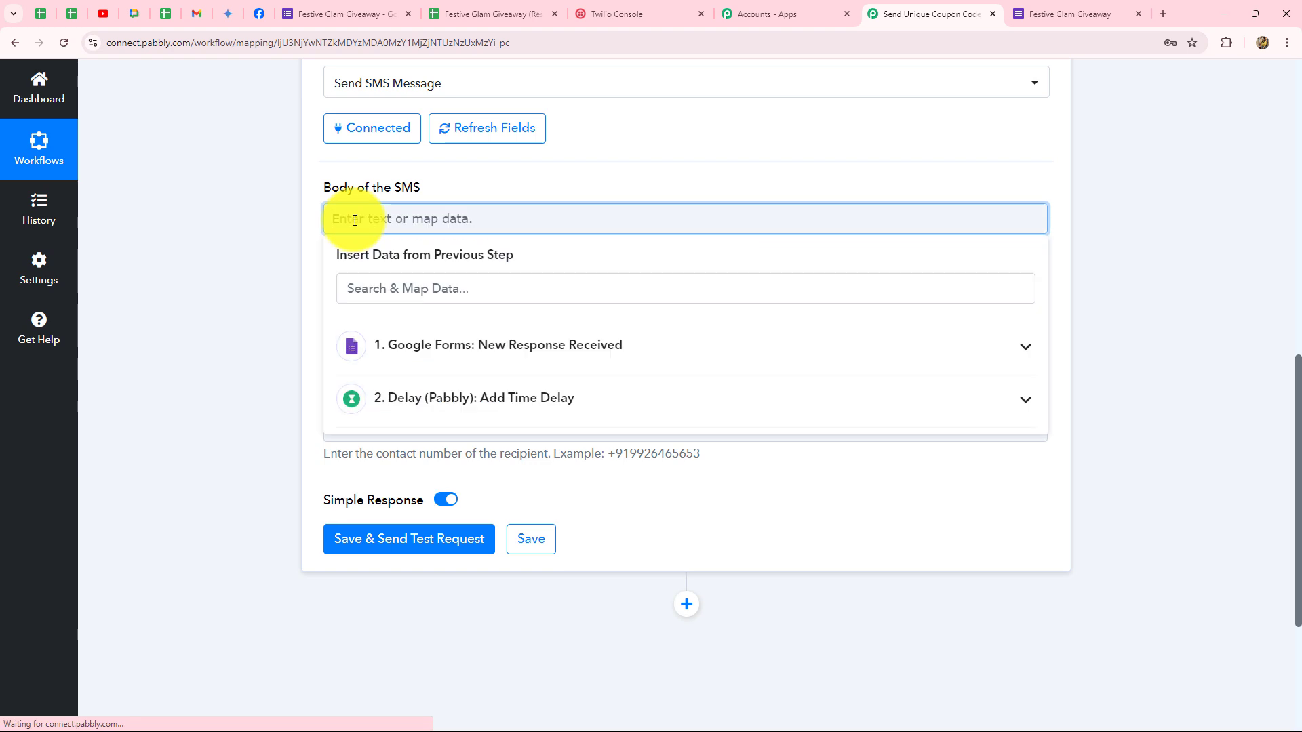
pyautogui.press('capslock')
pyautogui.write('He')
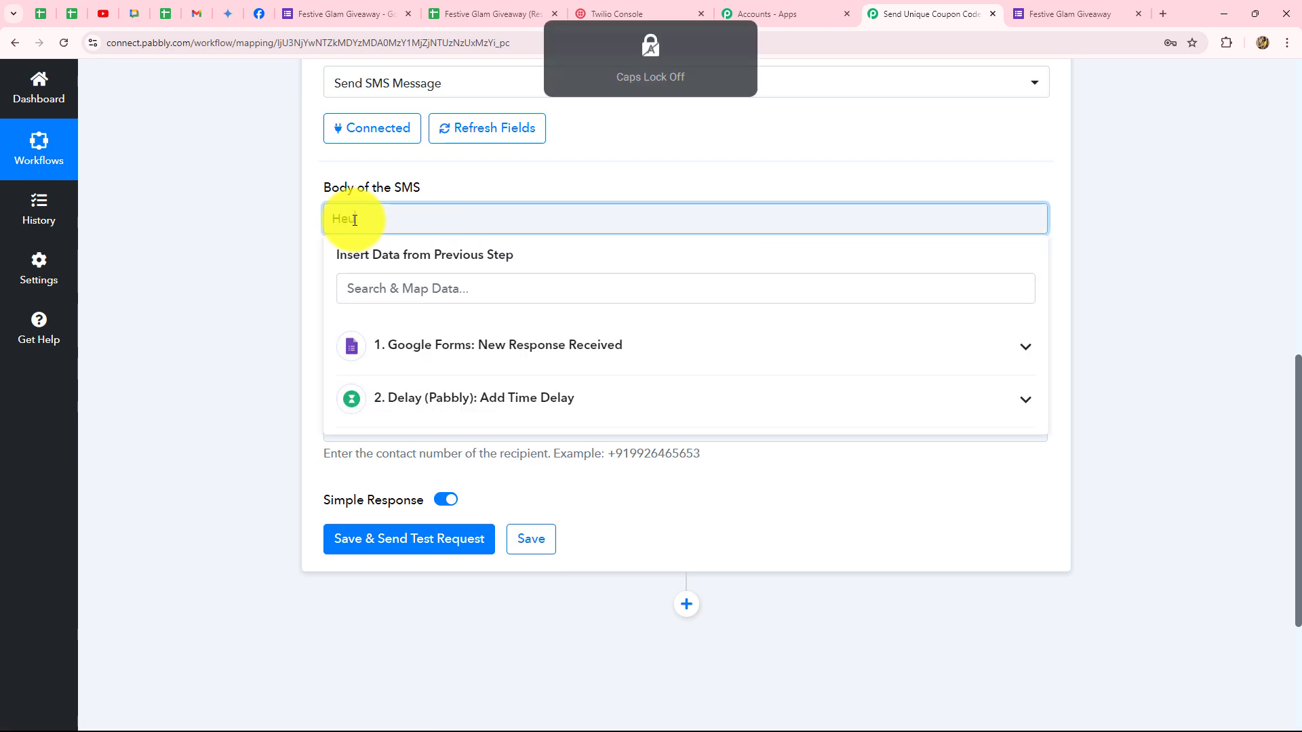
pyautogui.write('y,')
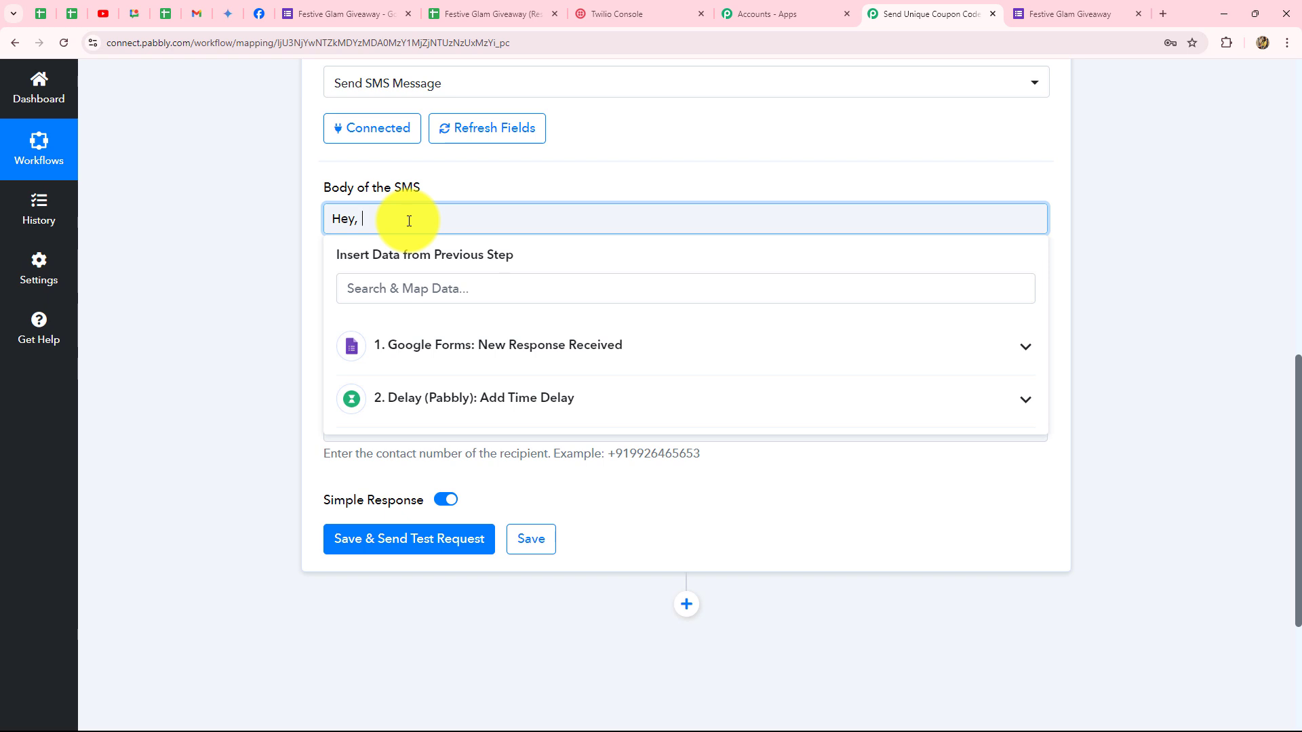
# Insert the Google Forms Name field right after 'Hey,' in the SMS body.
pyautogui.click(434, 348)
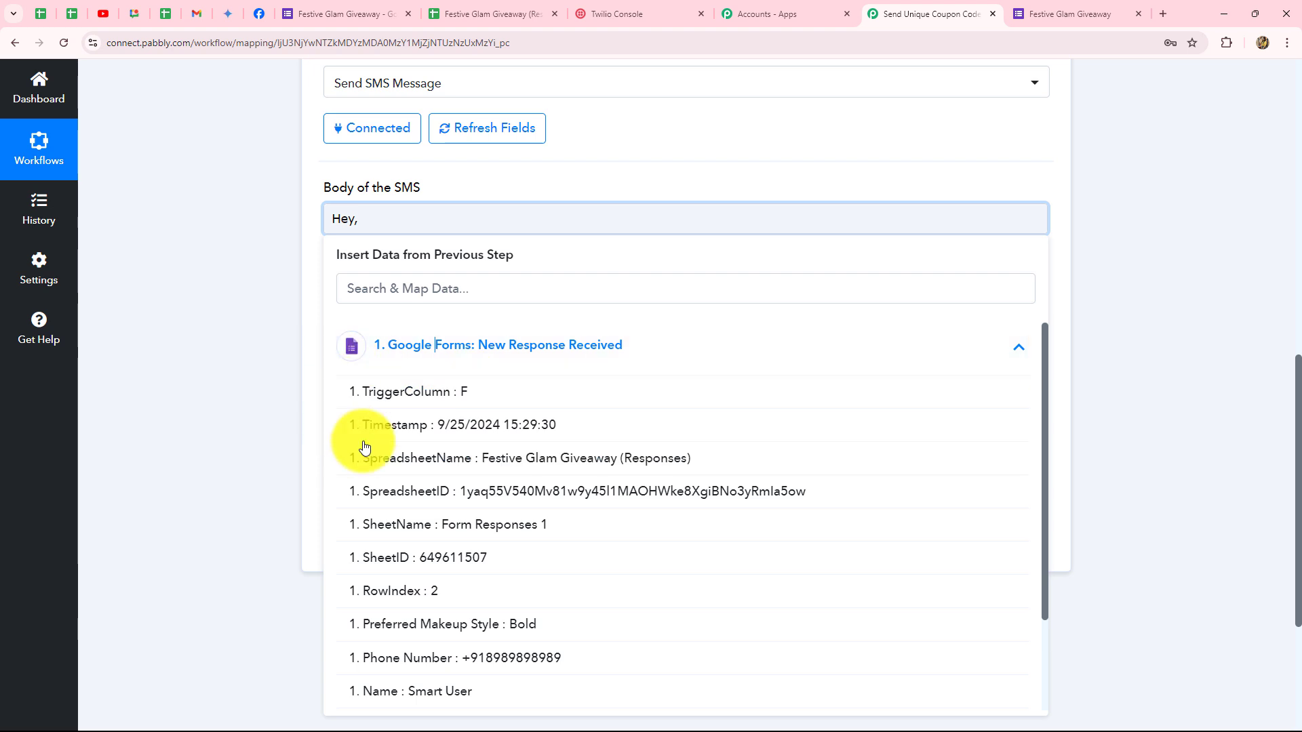
pyautogui.scroll(-2, 601, 533)
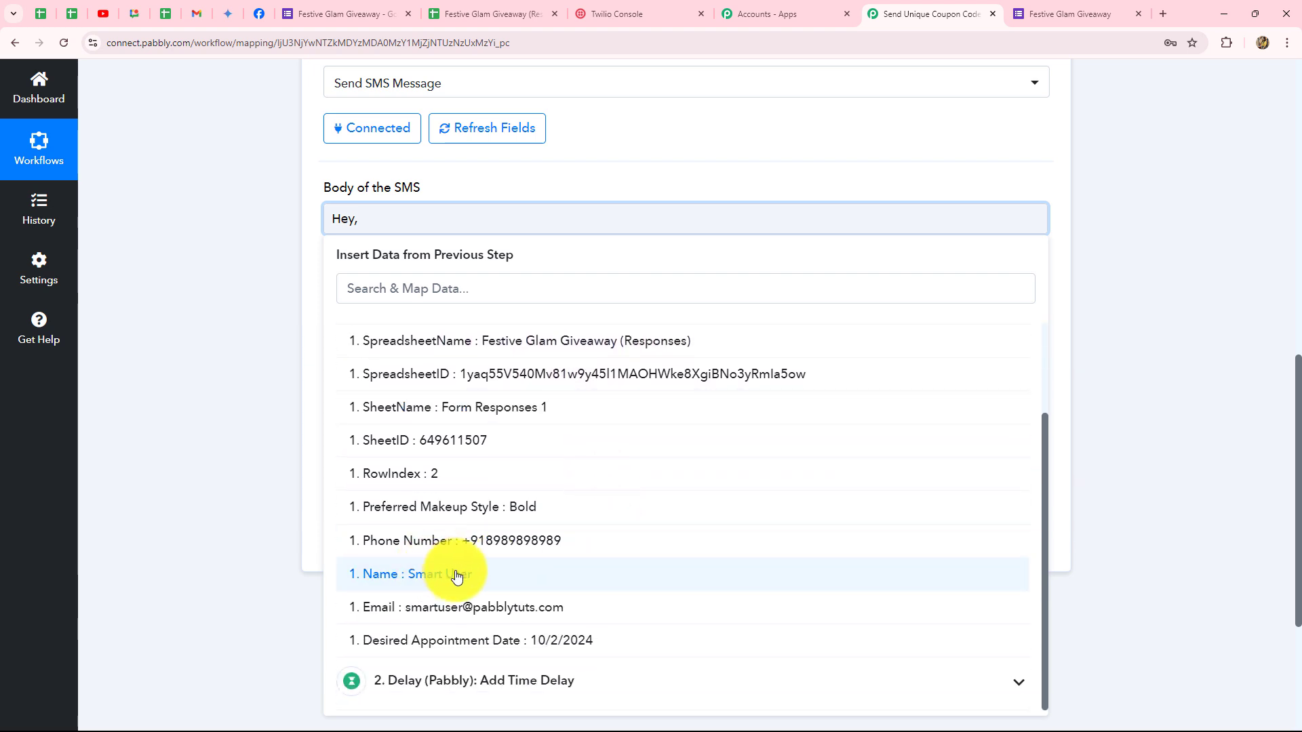
pyautogui.click(456, 575)
pyautogui.click(1096, 293)
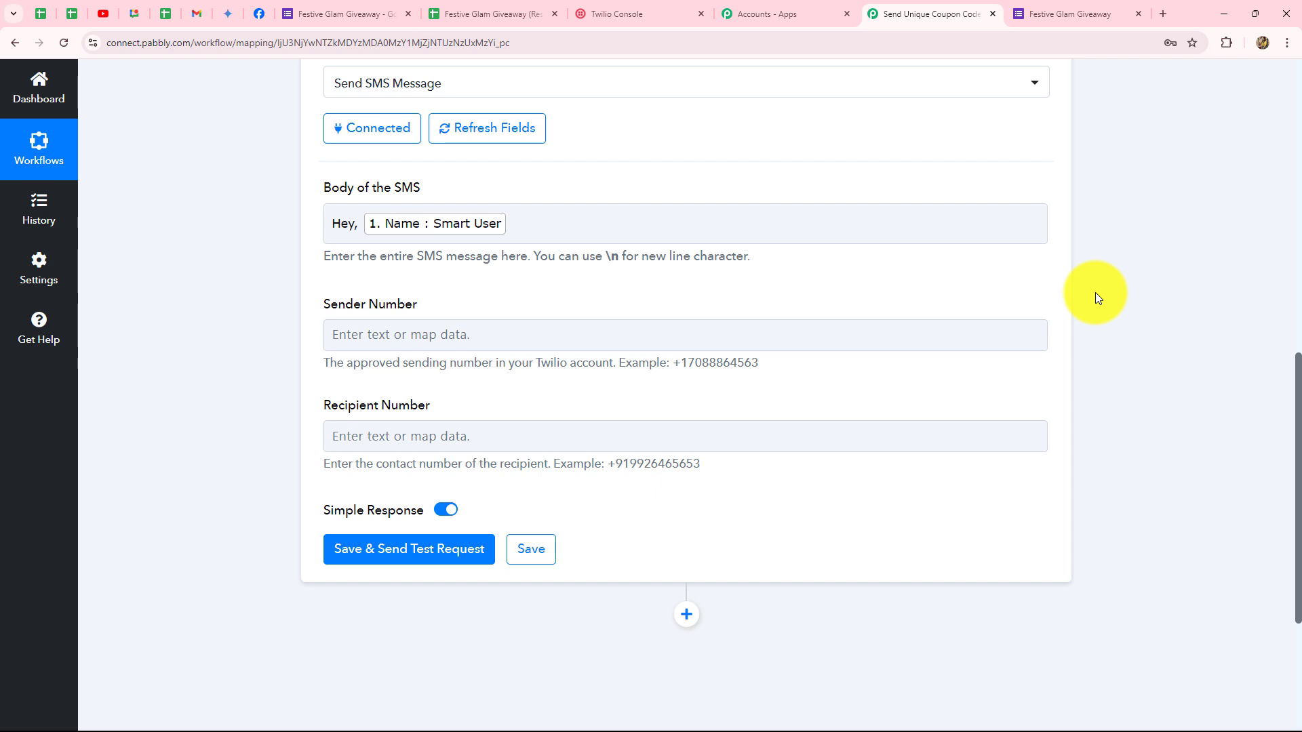
# Add a new line with the Divine Glamour 20% discount message and its [Coupon Code] placeholder.
pyautogui.click(521, 222)
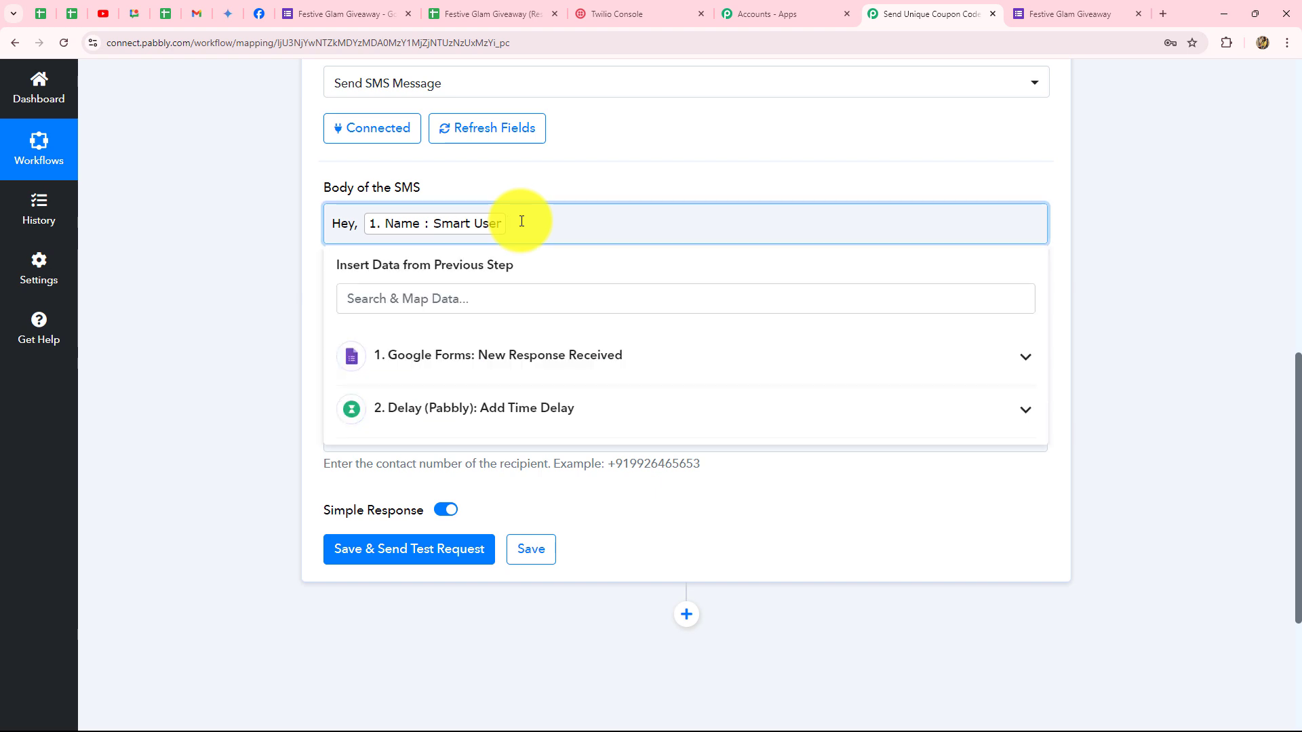
pyautogui.press('Return')
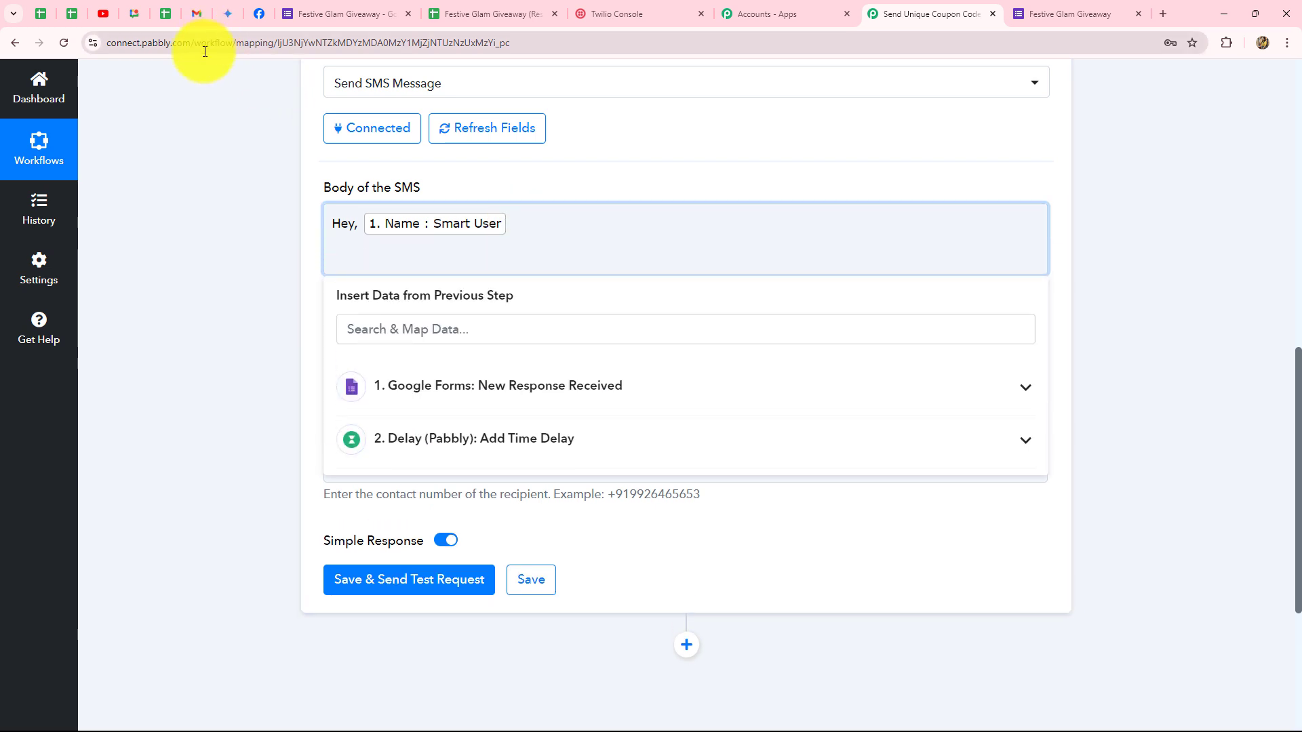
pyautogui.click(208, 102)
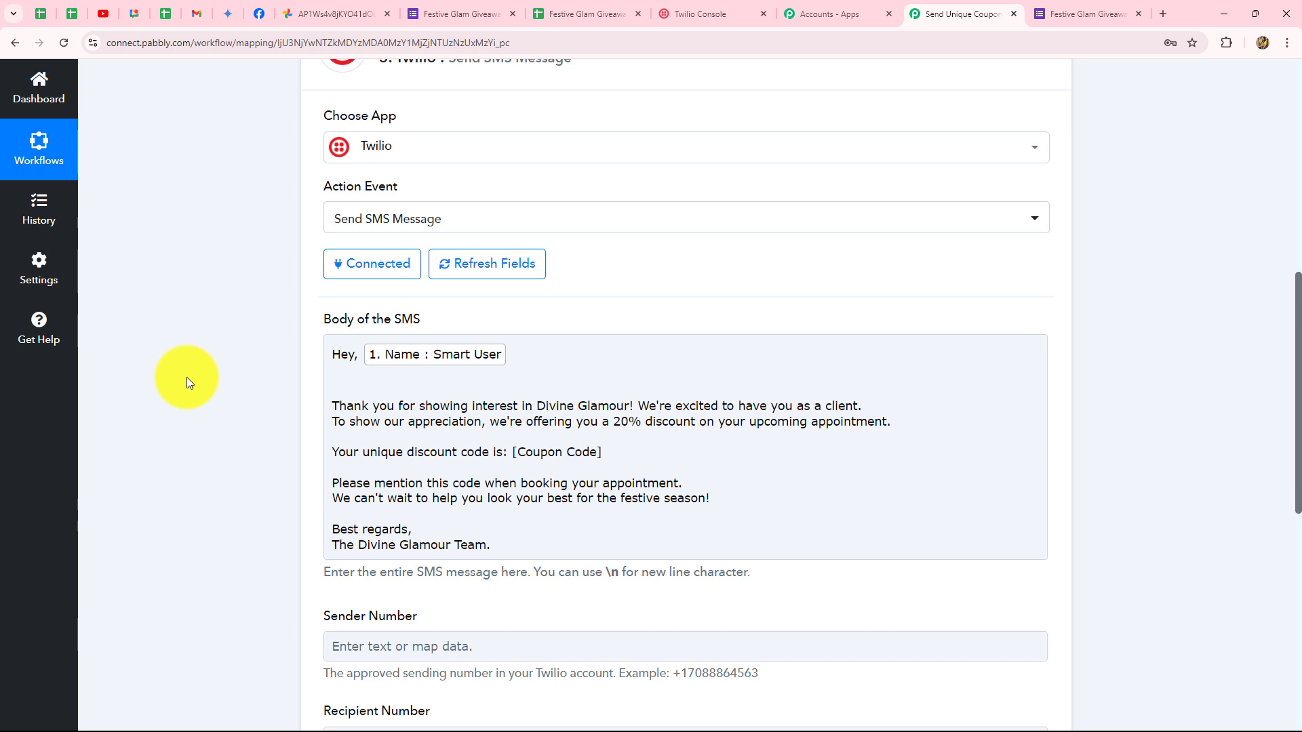
pyautogui.scroll(-1, 186, 377)
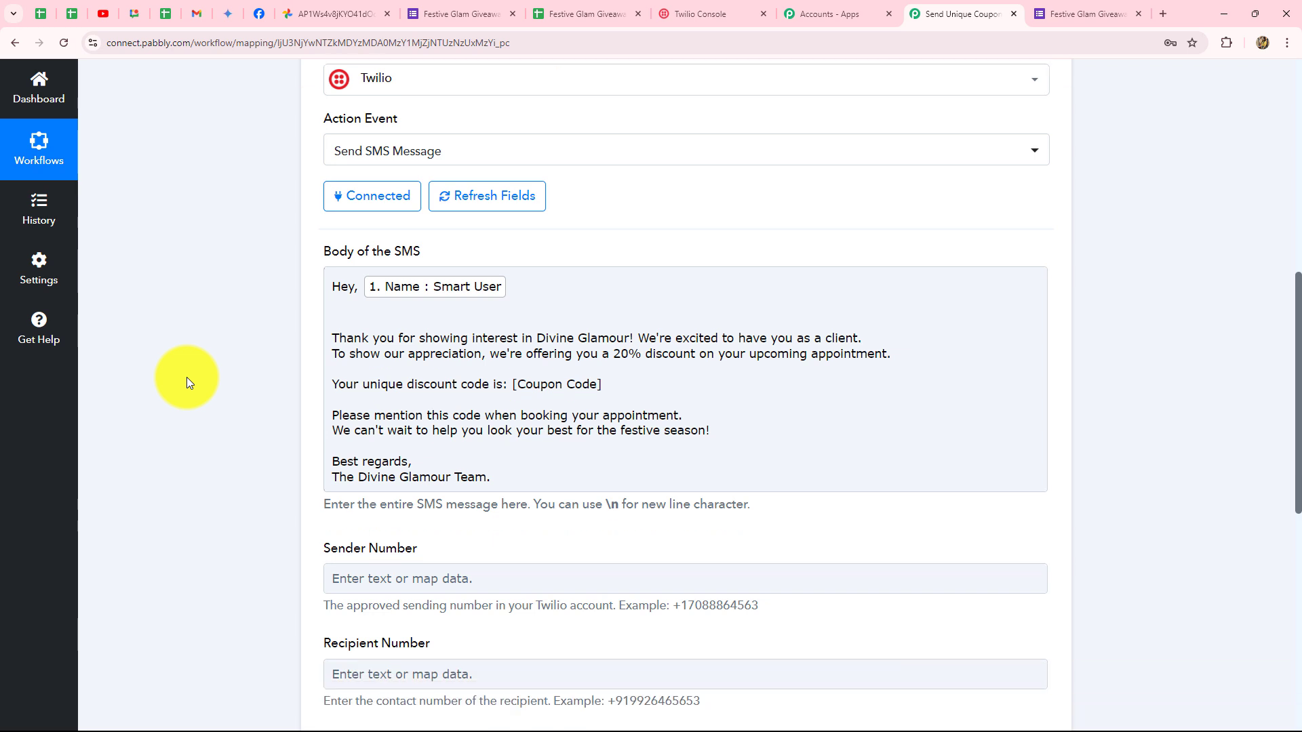
pyautogui.click(588, 344)
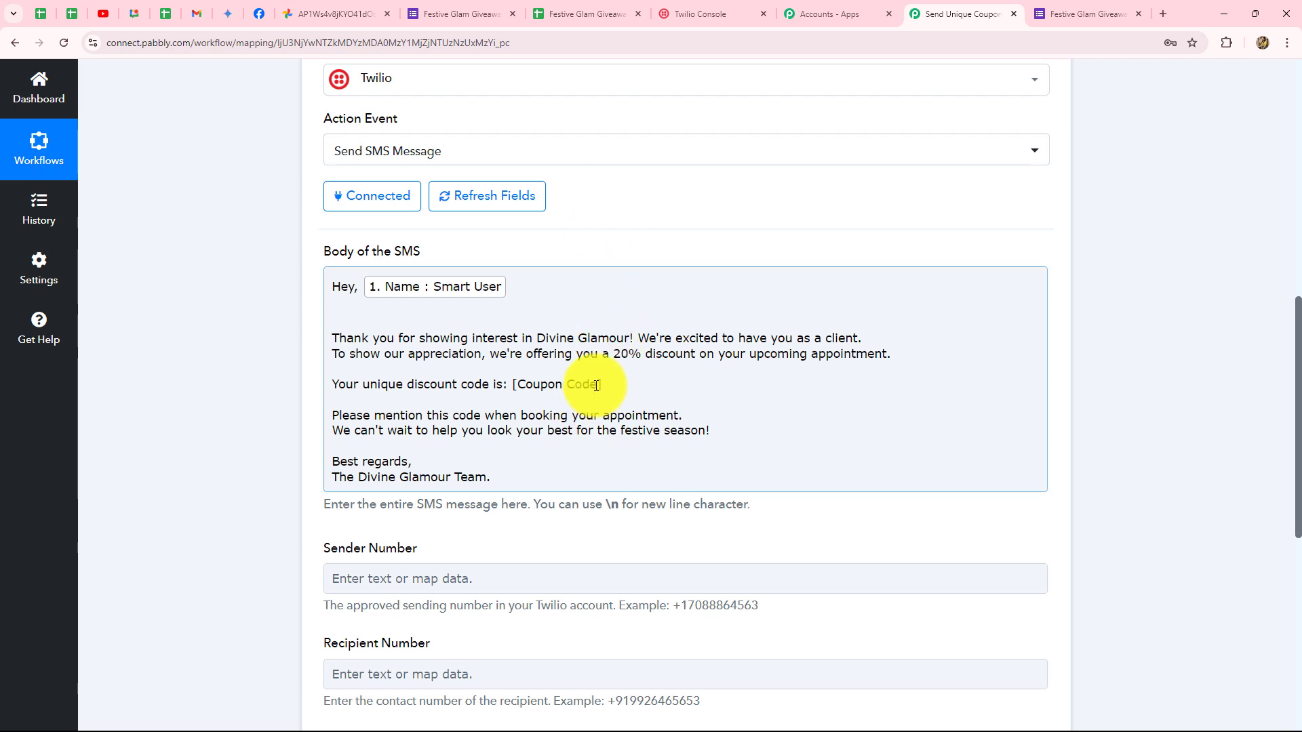
# Replace [Coupon Code] with DG_, mapped Preferred Makeup Style, an underscore, and mapped Name.
pyautogui.moveTo(597, 384); pyautogui.dragTo(522, 380)
pyautogui.write('DG_')
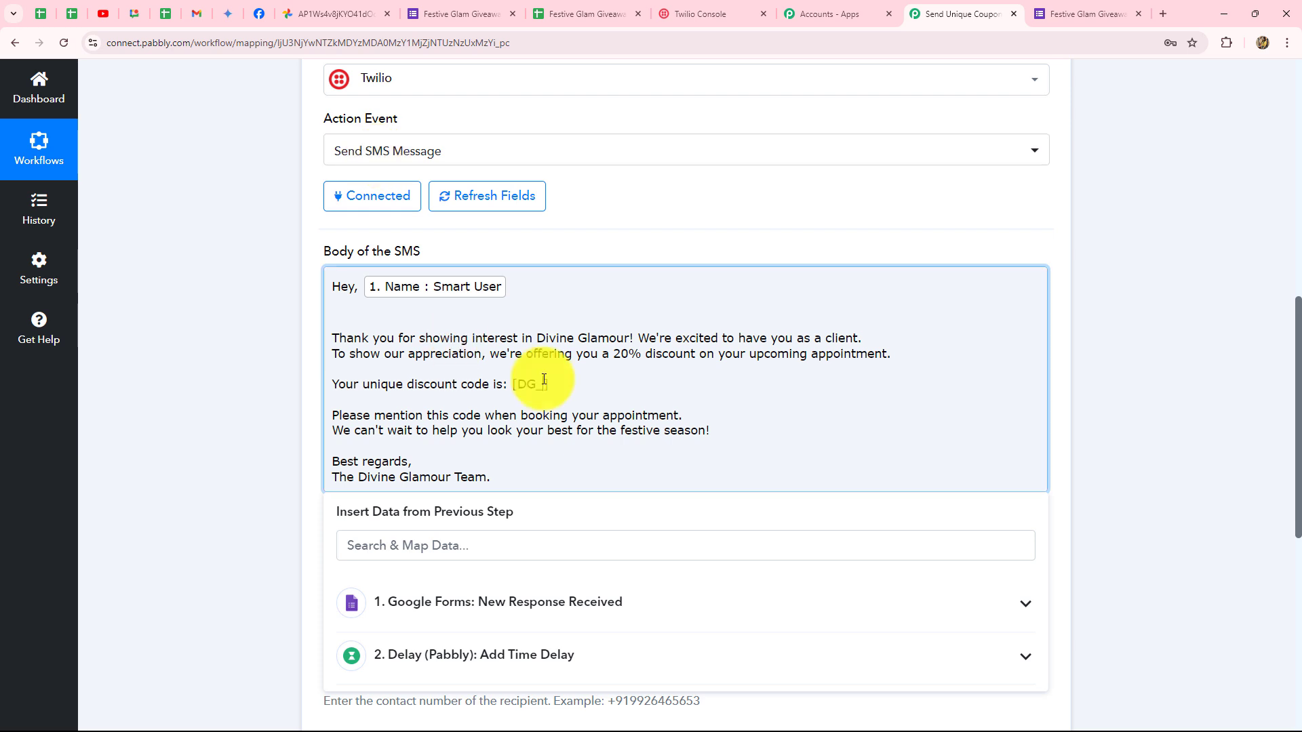
pyautogui.scroll(-1, 544, 379)
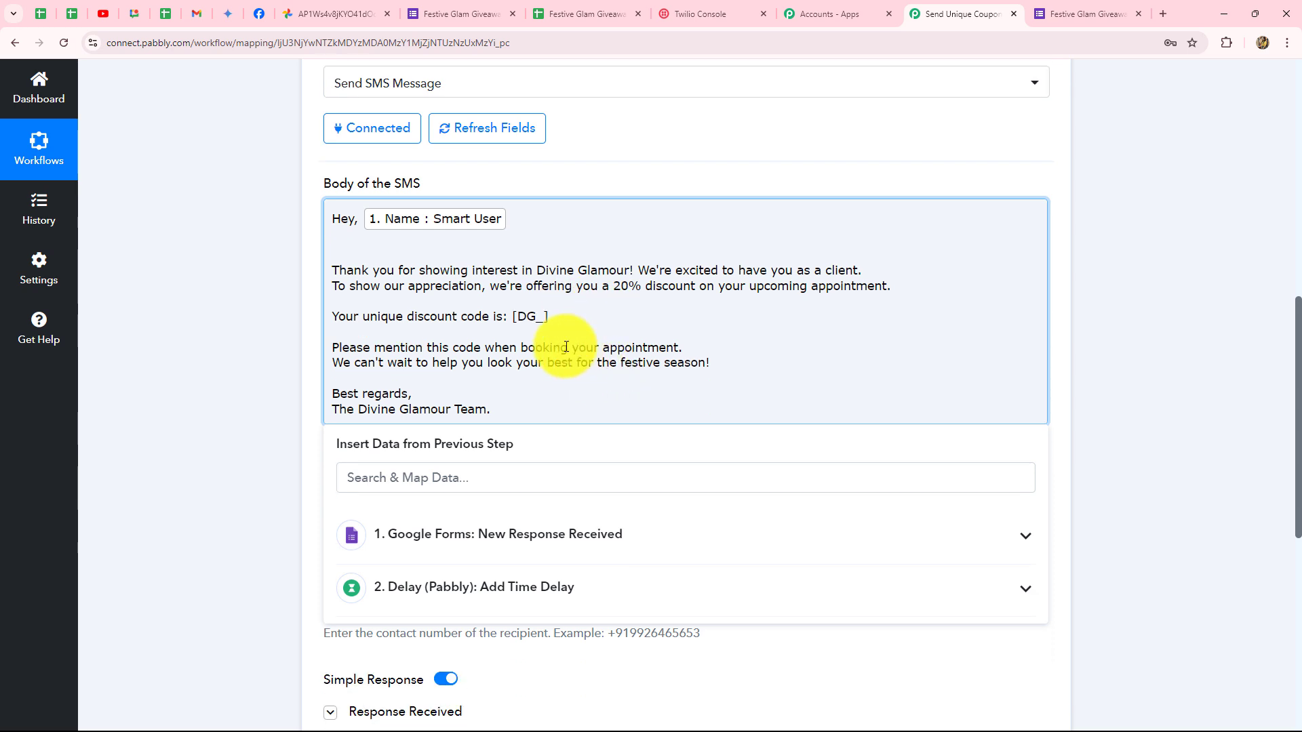
pyautogui.click(624, 521)
pyautogui.scroll(-3, 624, 517)
pyautogui.scroll(-2, 523, 608)
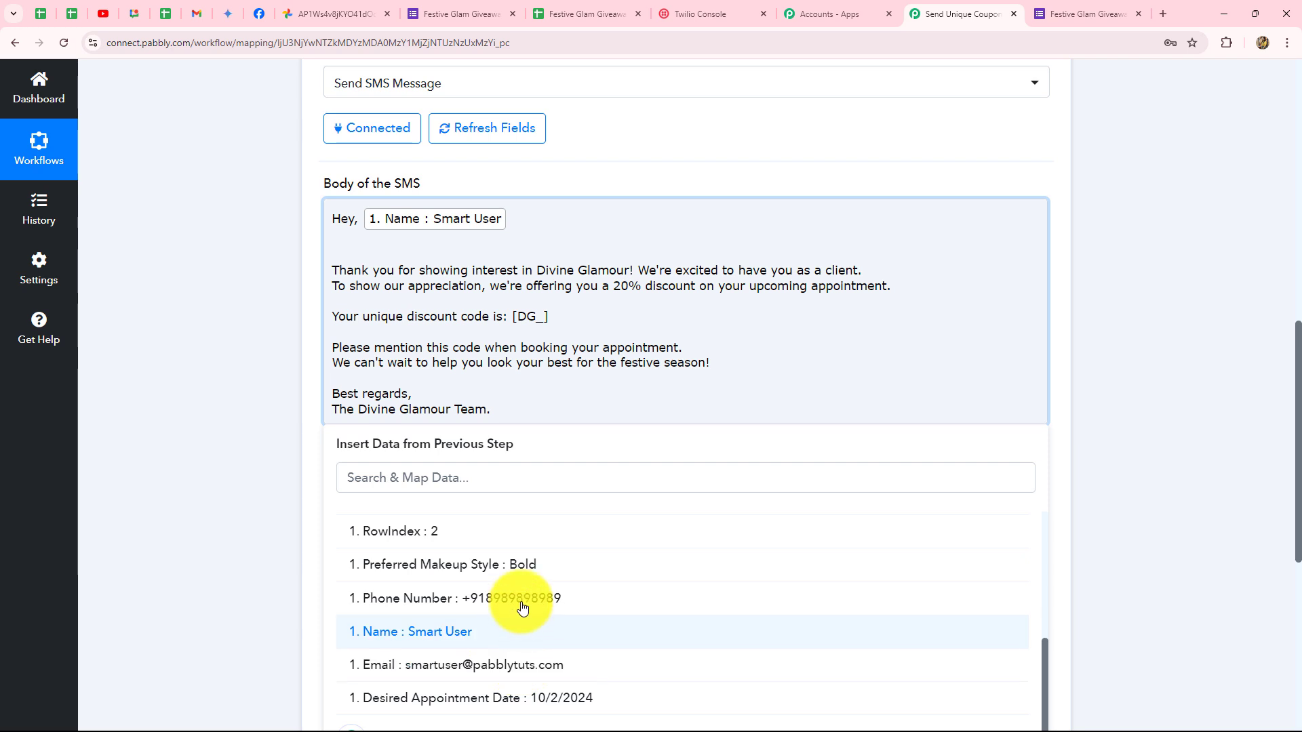
pyautogui.click(527, 568)
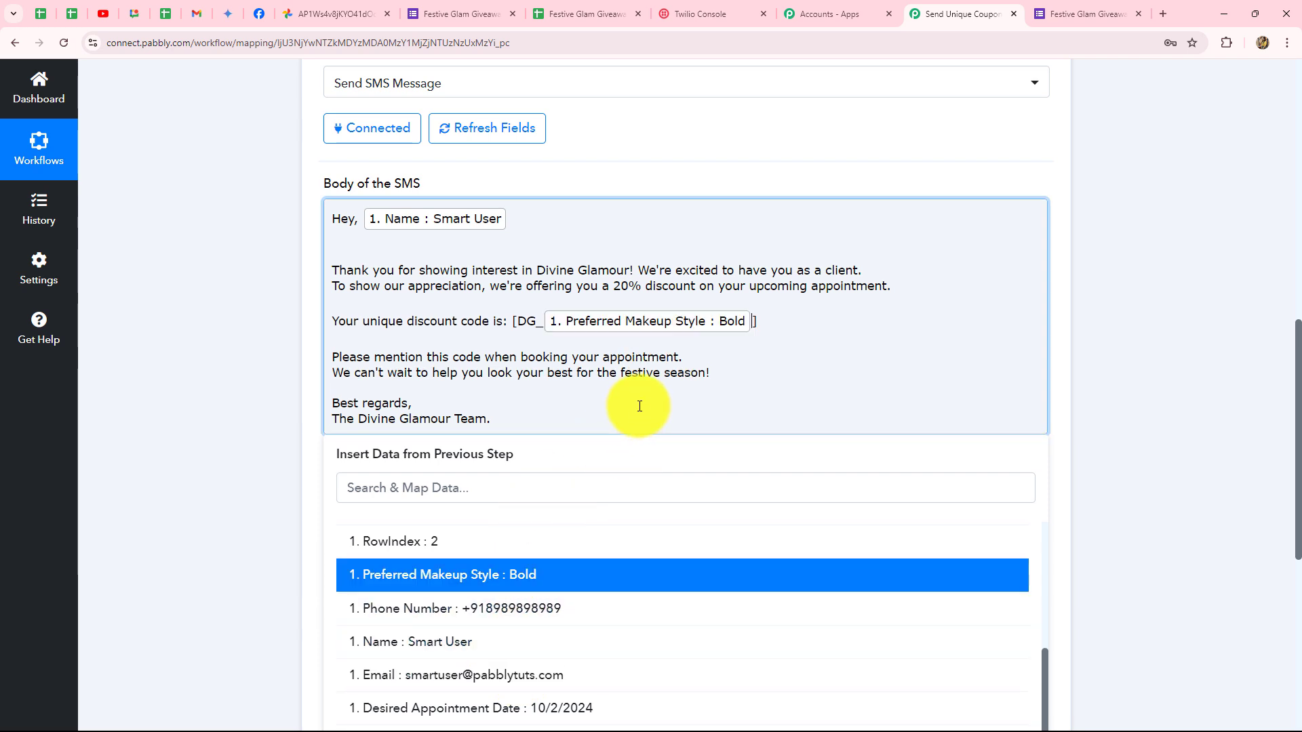
pyautogui.write('_')
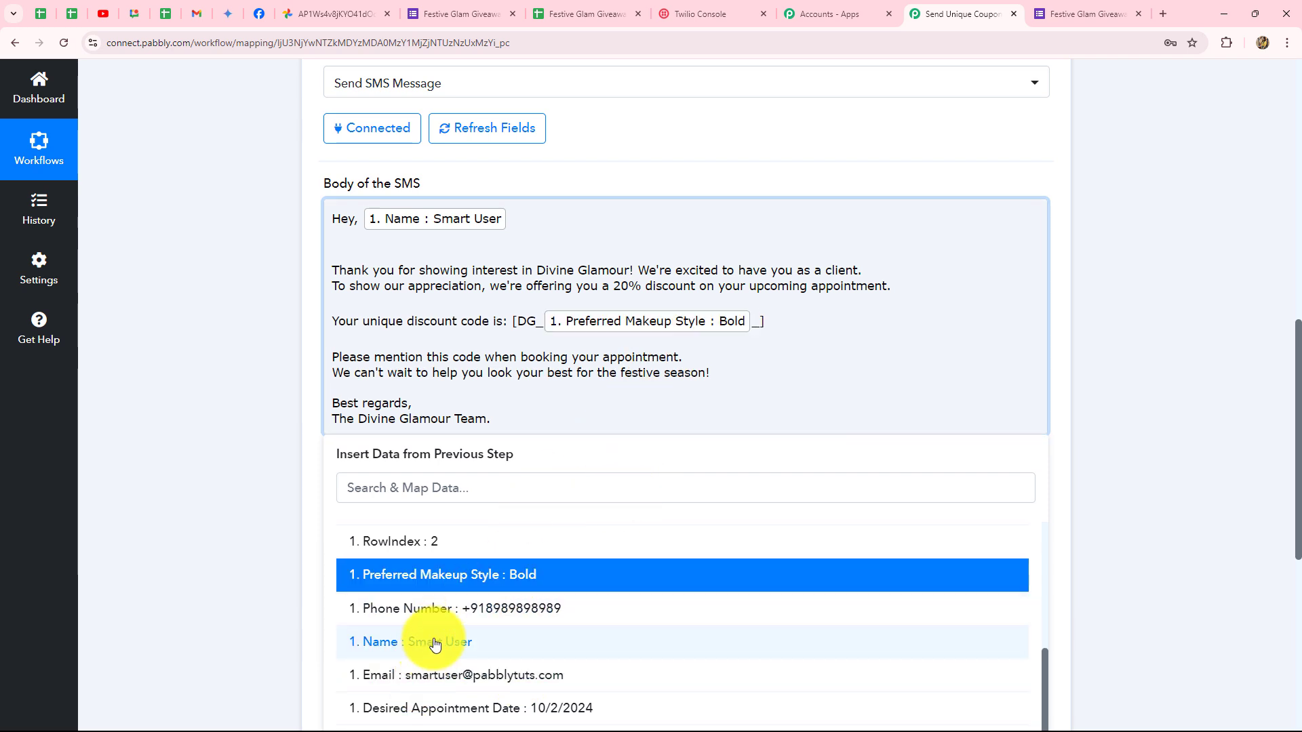
pyautogui.click(436, 642)
pyautogui.click(1112, 465)
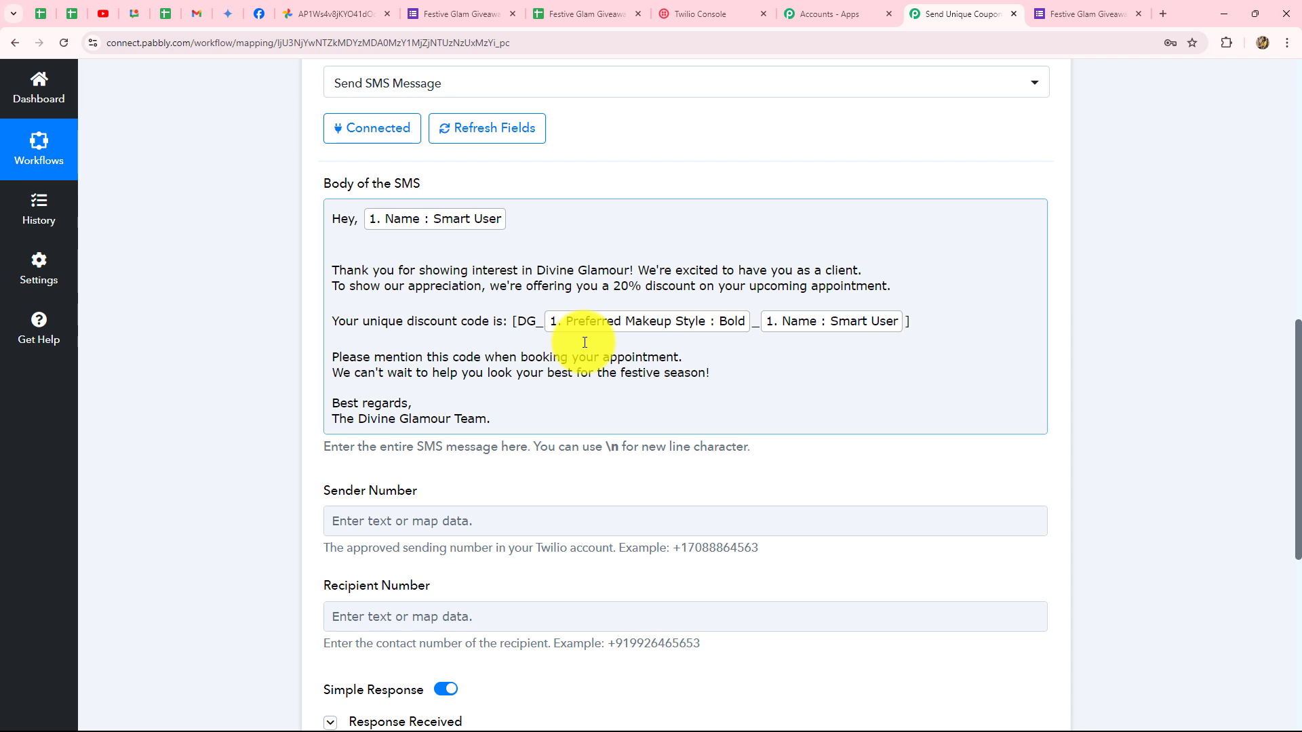
pyautogui.click(538, 316)
pyautogui.moveTo(537, 317); pyautogui.dragTo(517, 319)
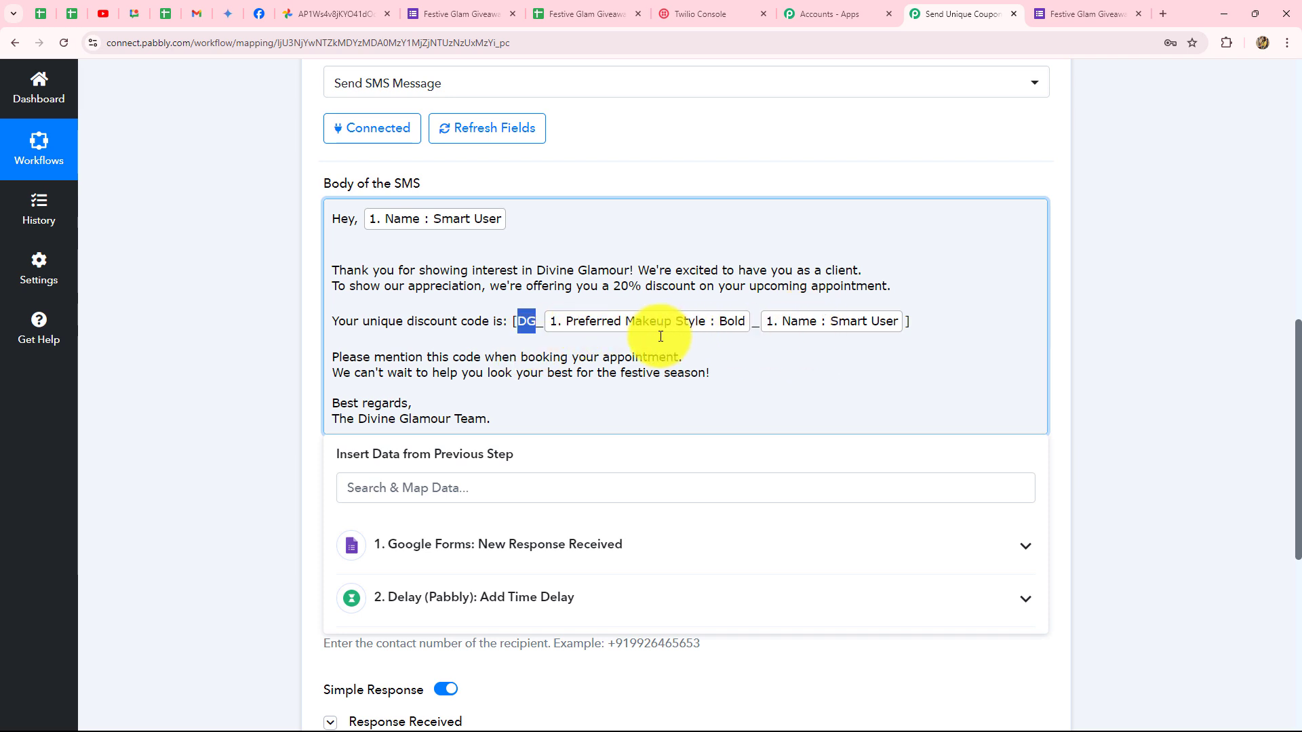
pyautogui.click(1150, 342)
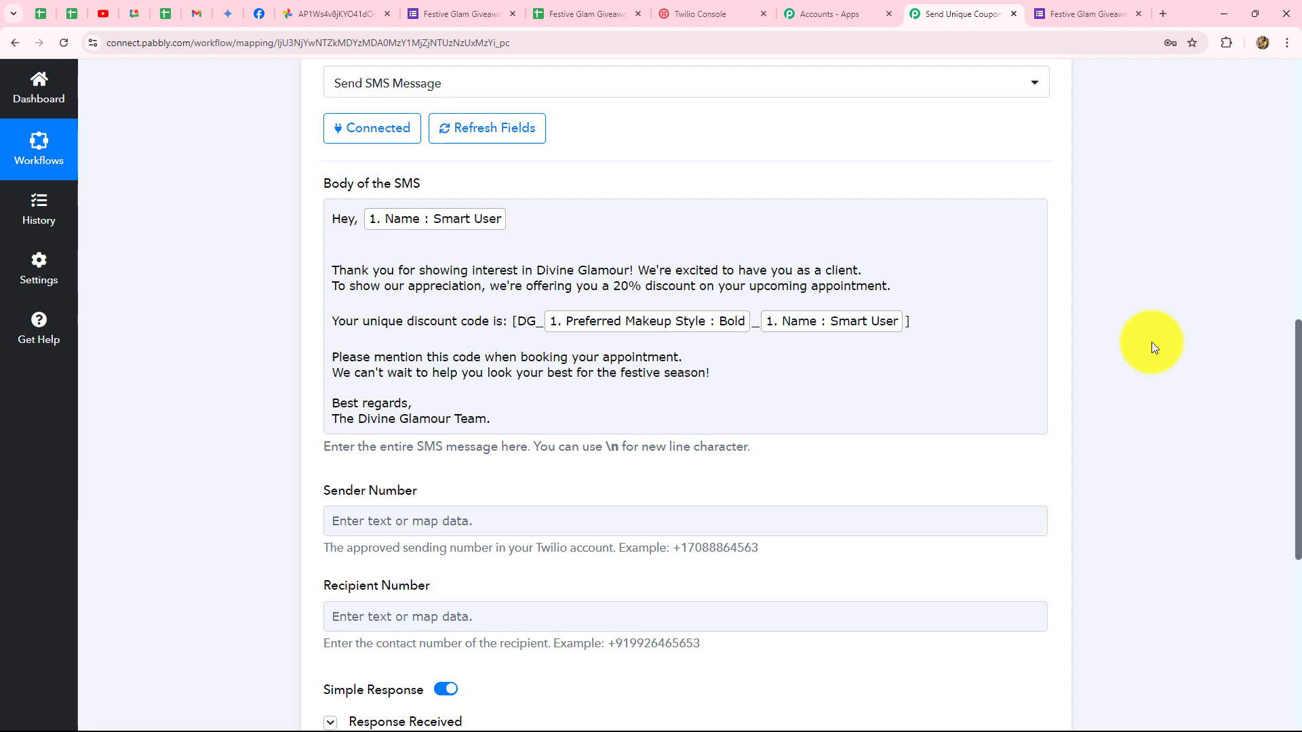
# Fill Sender Number with the phone number copied from Twilio Console.
pyautogui.scroll(-4, 1151, 342)
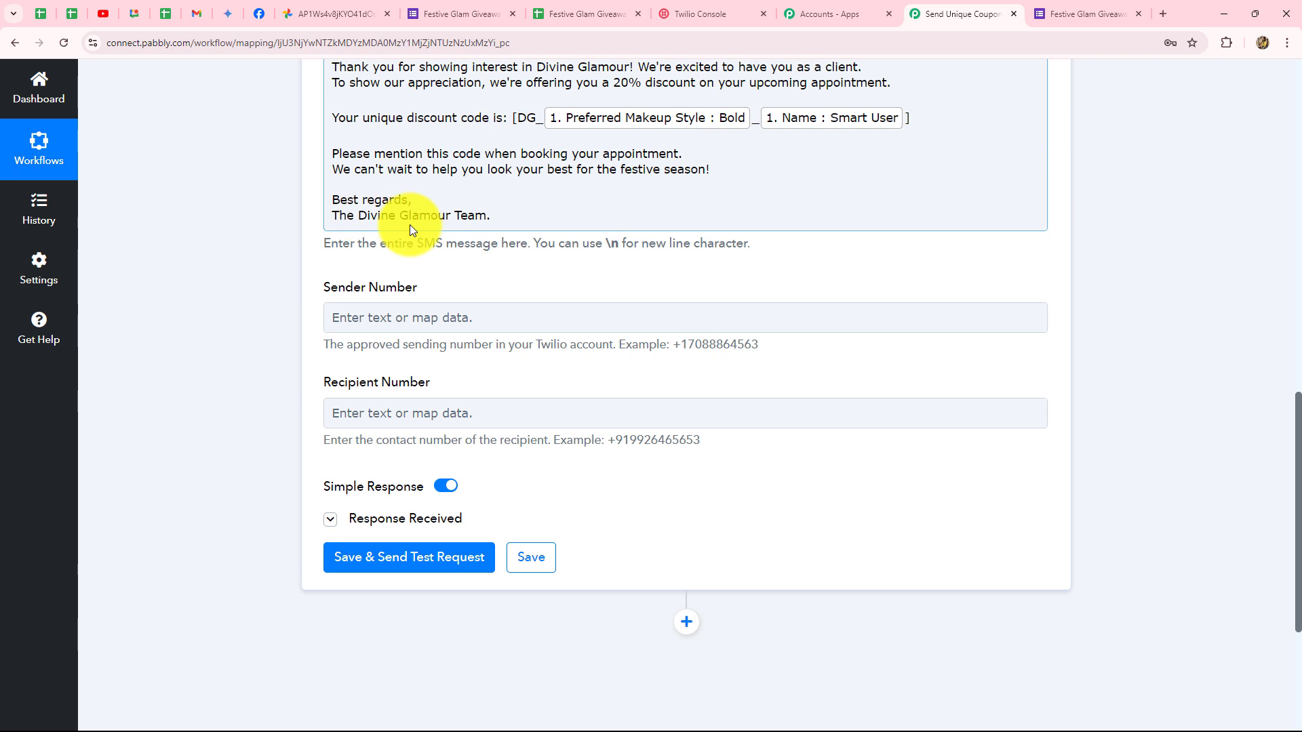
pyautogui.scroll(-3, 194, 281)
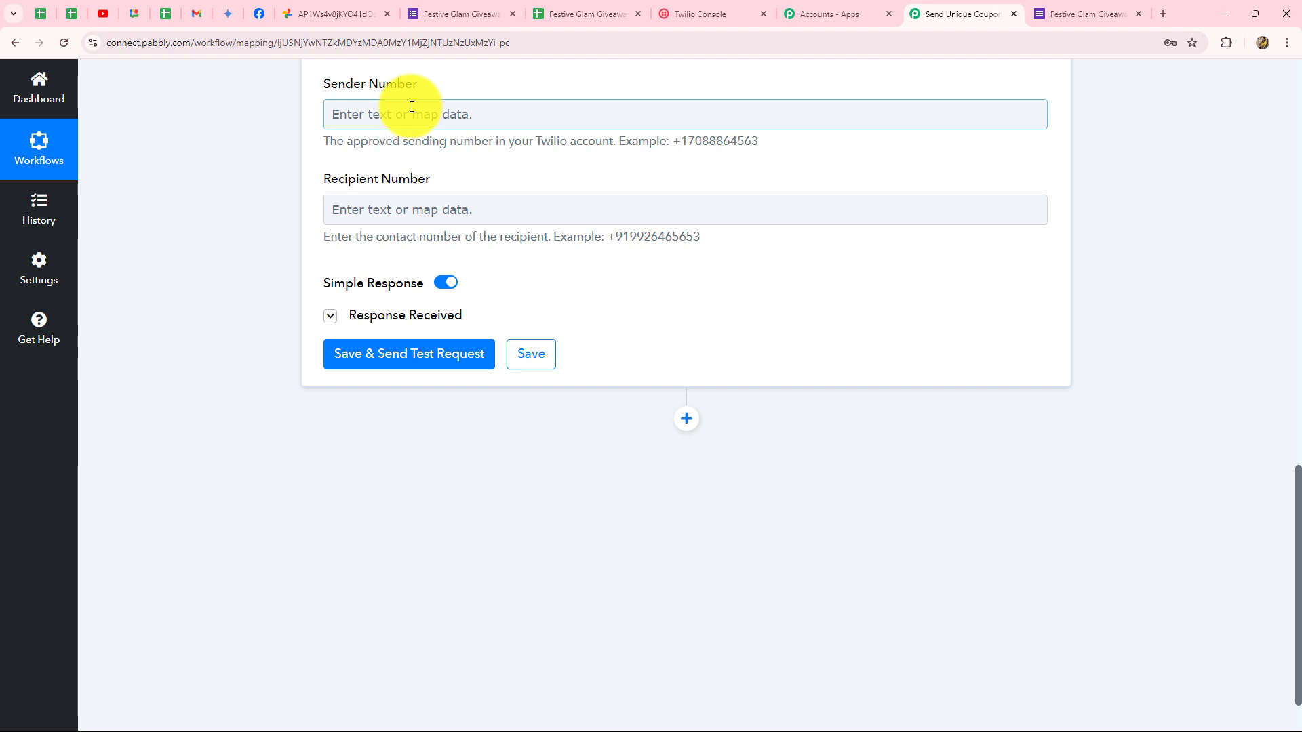
pyautogui.click(705, 14)
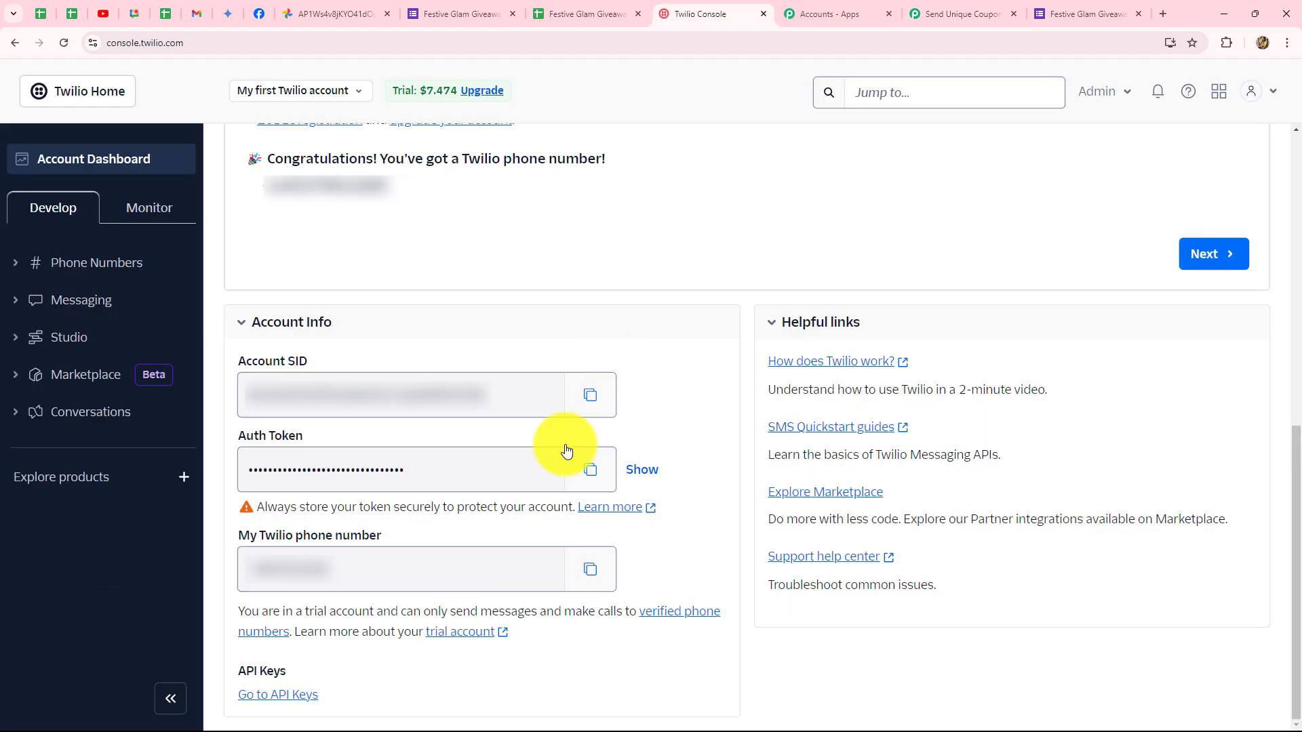
pyautogui.click(590, 570)
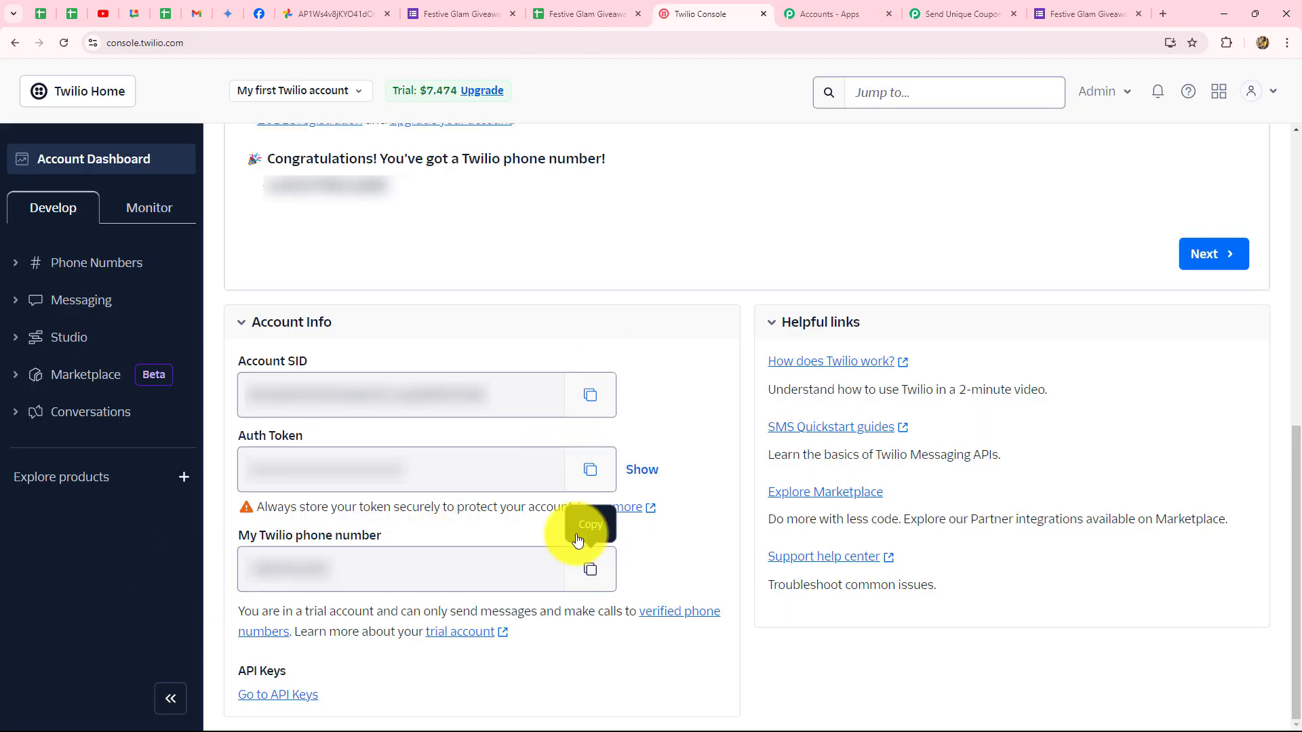
pyautogui.click(976, 12)
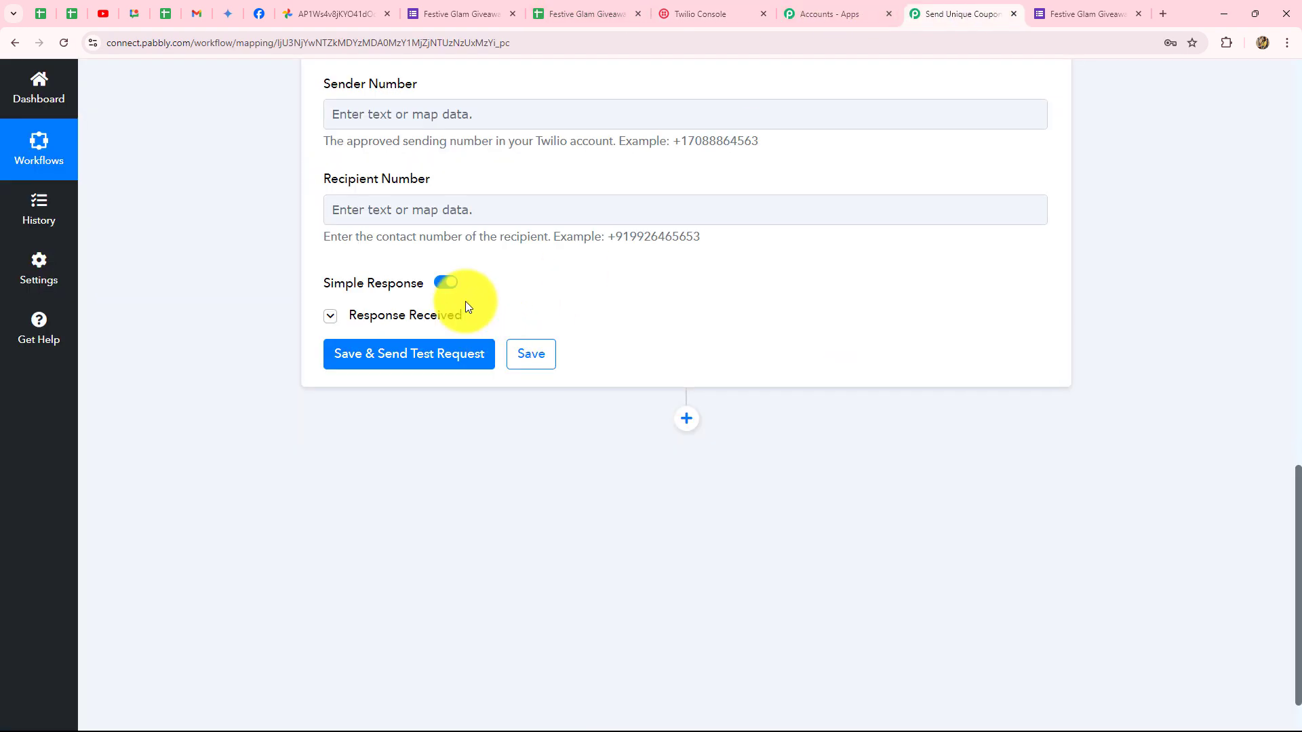
pyautogui.click(373, 113)
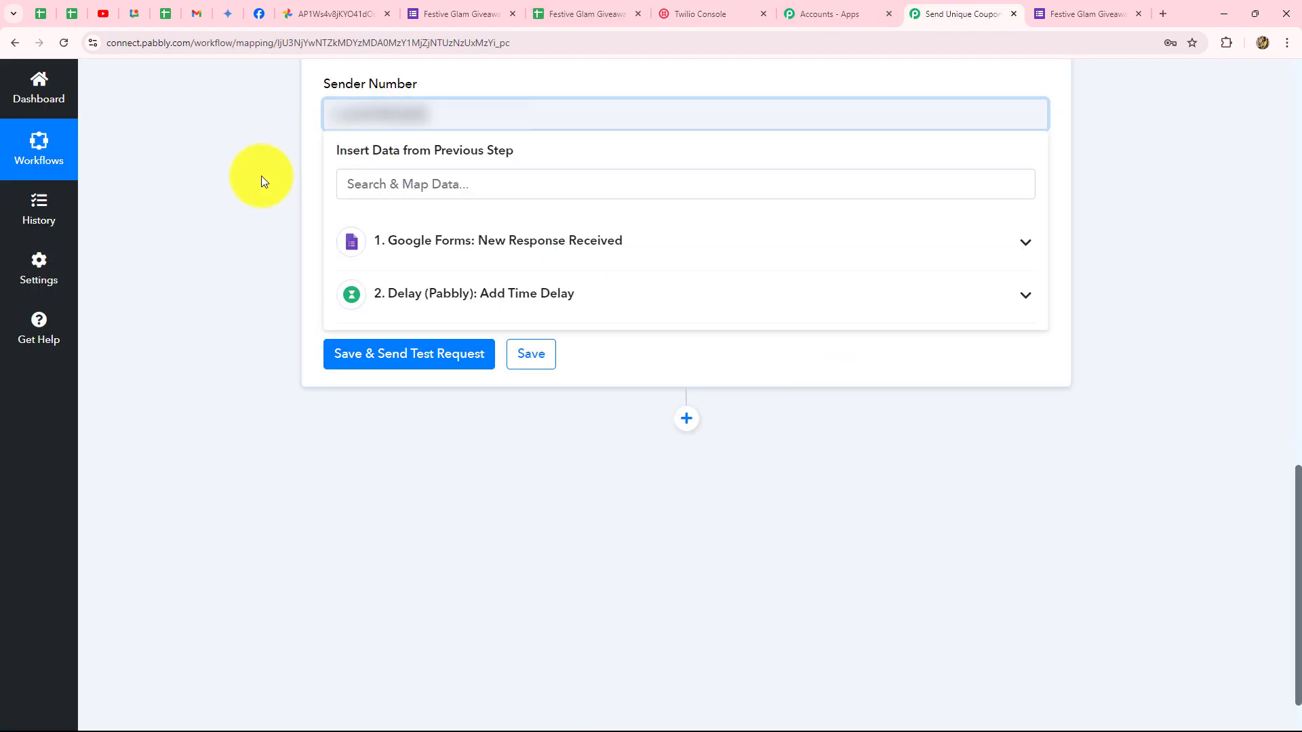
pyautogui.click(244, 171)
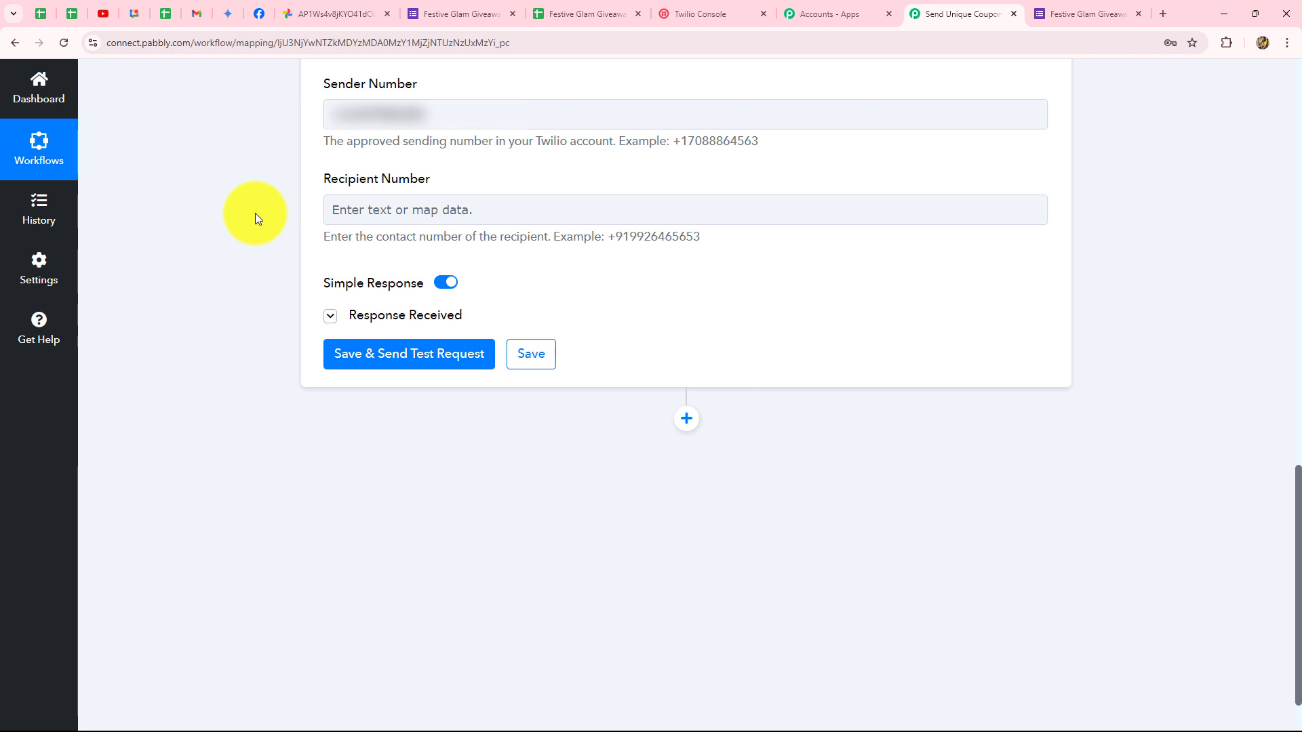
# Map the Google Forms Phone Number field into Recipient Number.
pyautogui.click(377, 212)
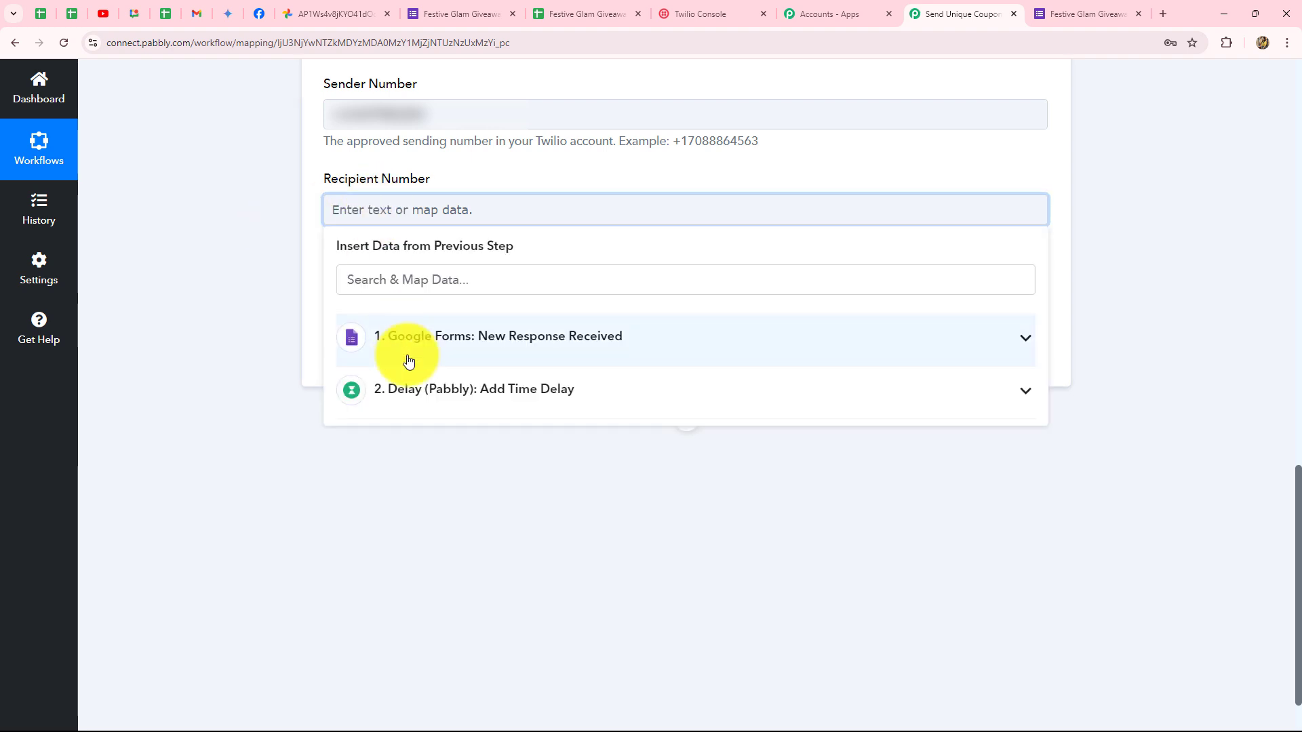
pyautogui.click(429, 344)
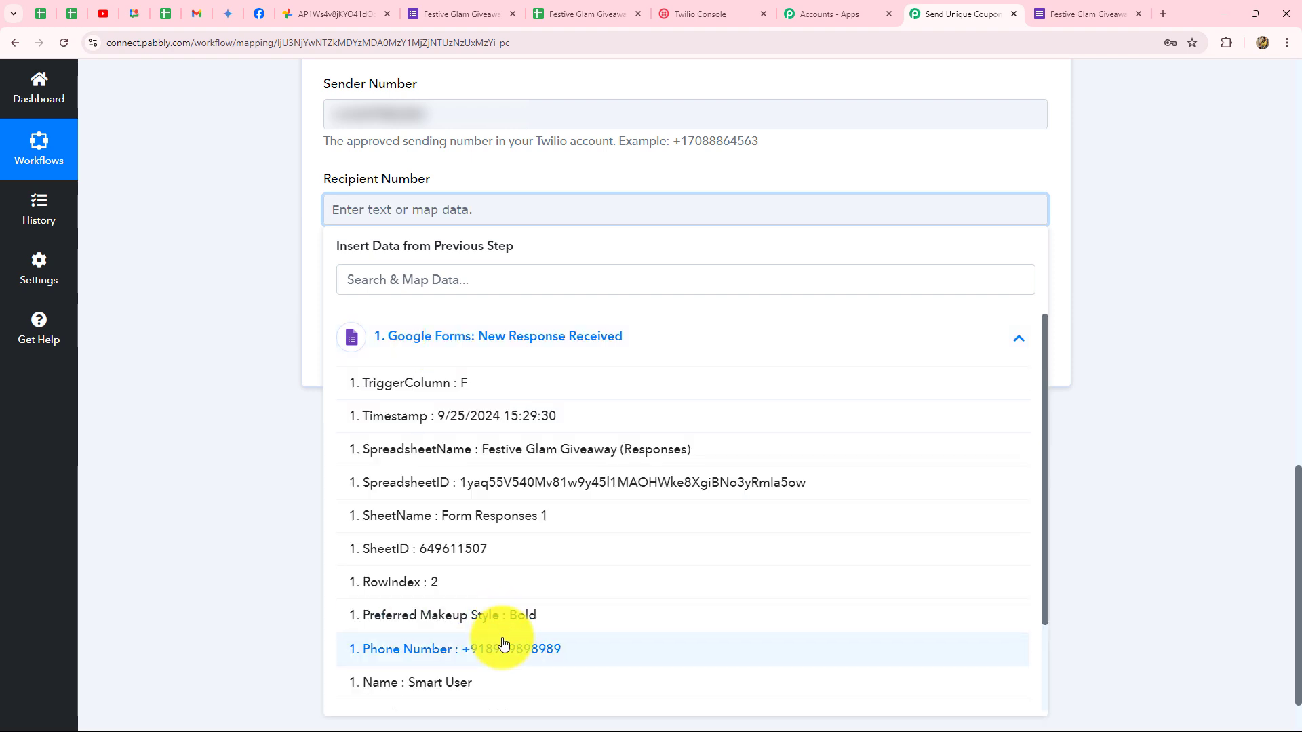
pyautogui.click(502, 645)
pyautogui.click(195, 425)
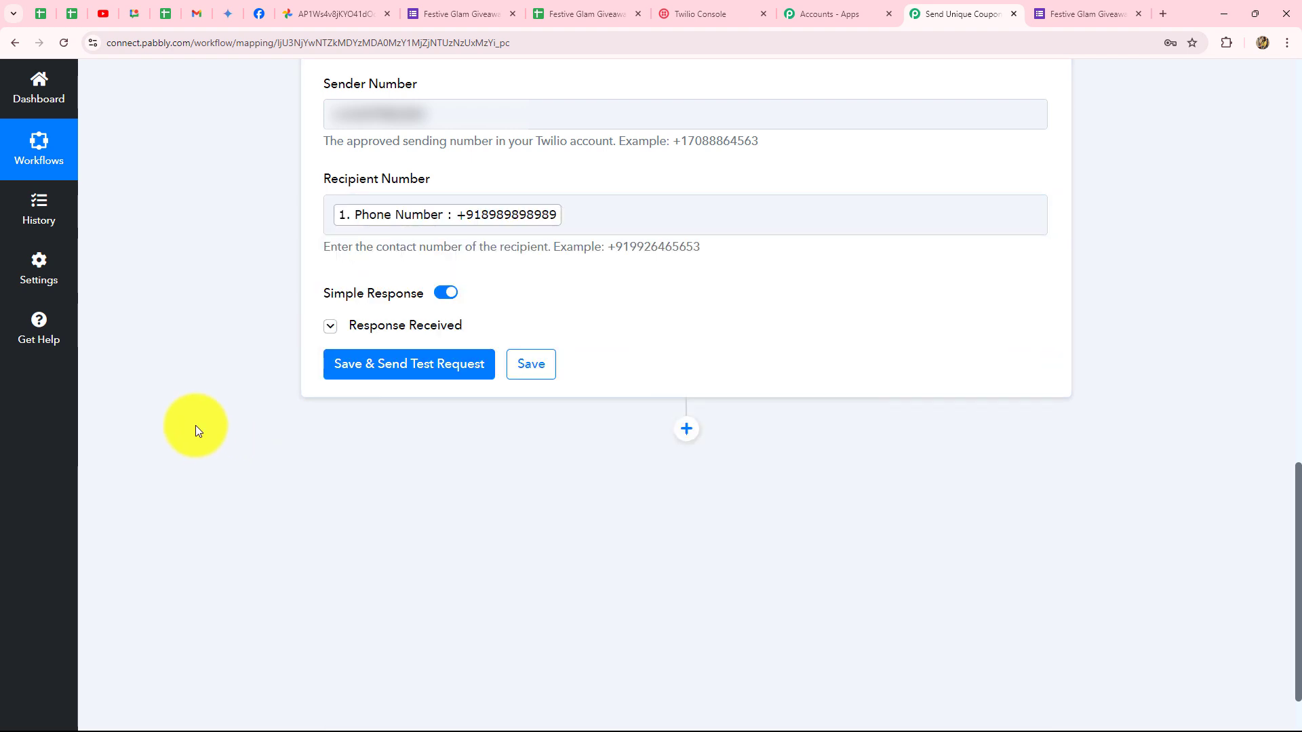
# Save and test the Twilio SMS step, then read the full response body showing code DG_Bold_Smart User.
pyautogui.click(404, 366)
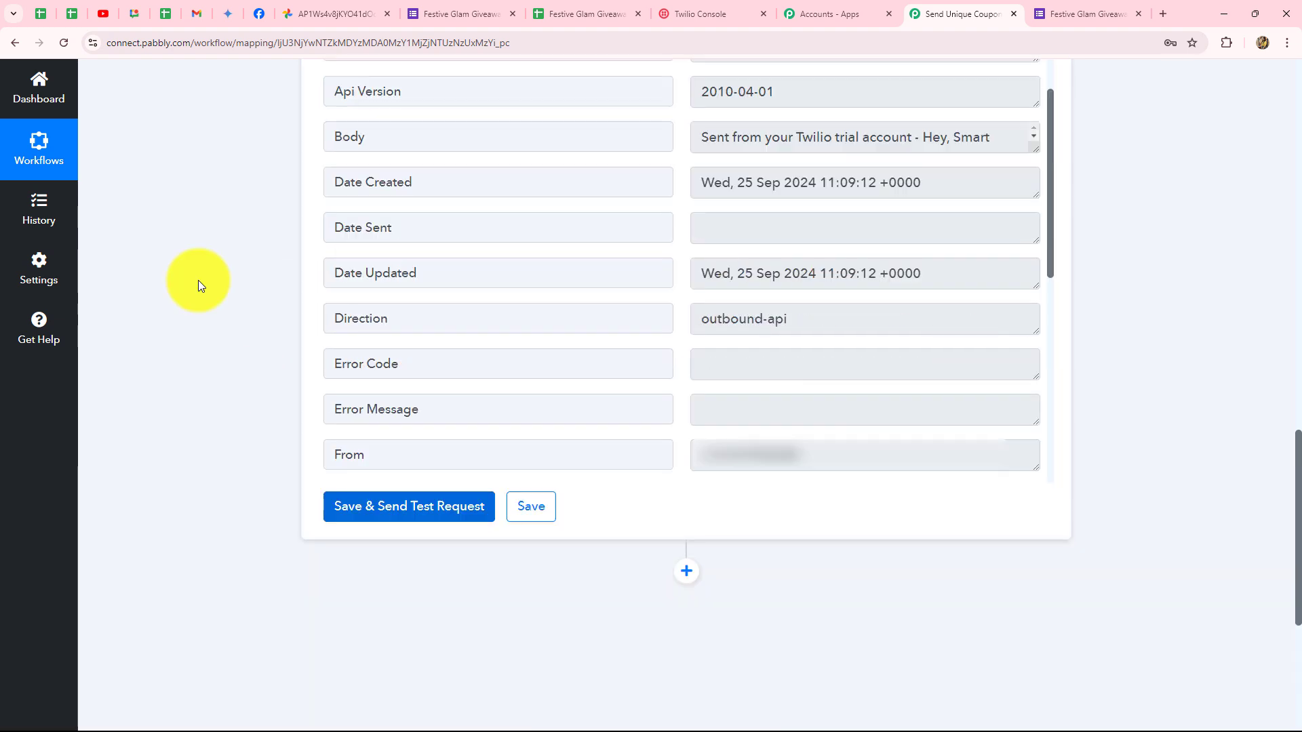
pyautogui.scroll(1, 198, 279)
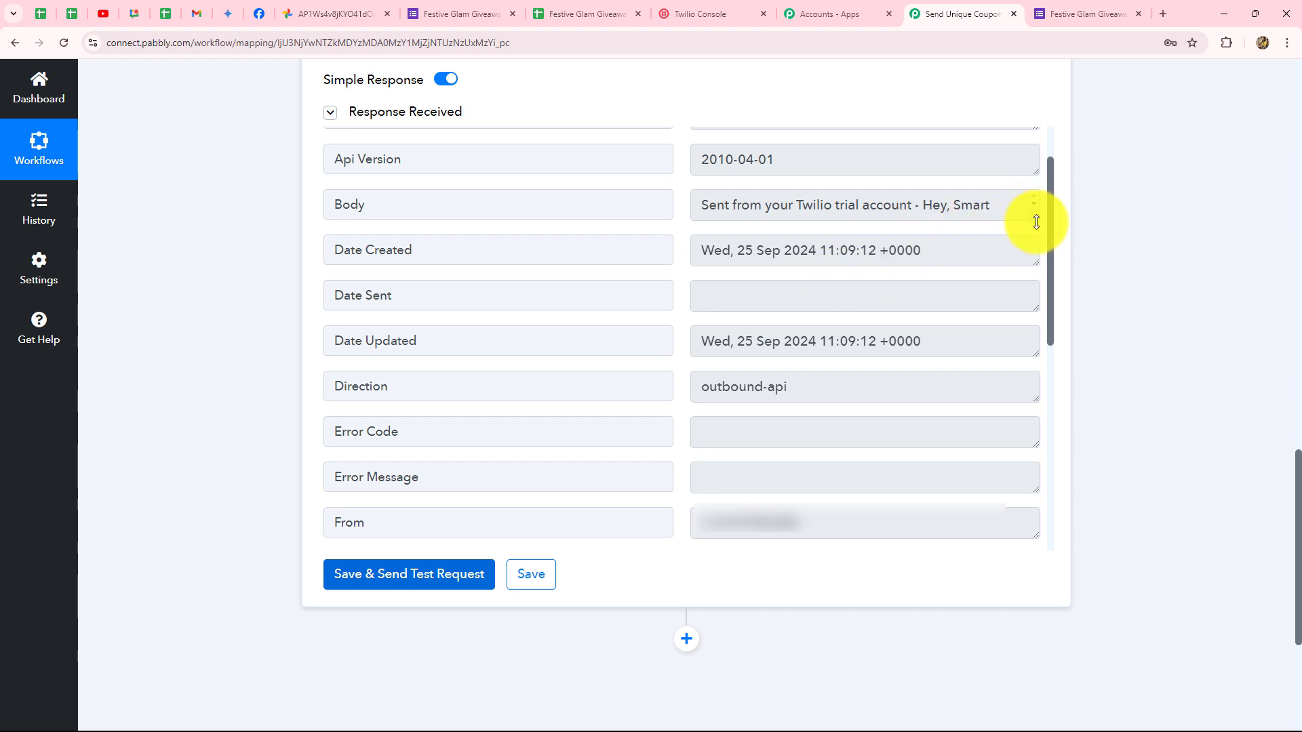
pyautogui.moveTo(1036, 222); pyautogui.dragTo(1034, 468)
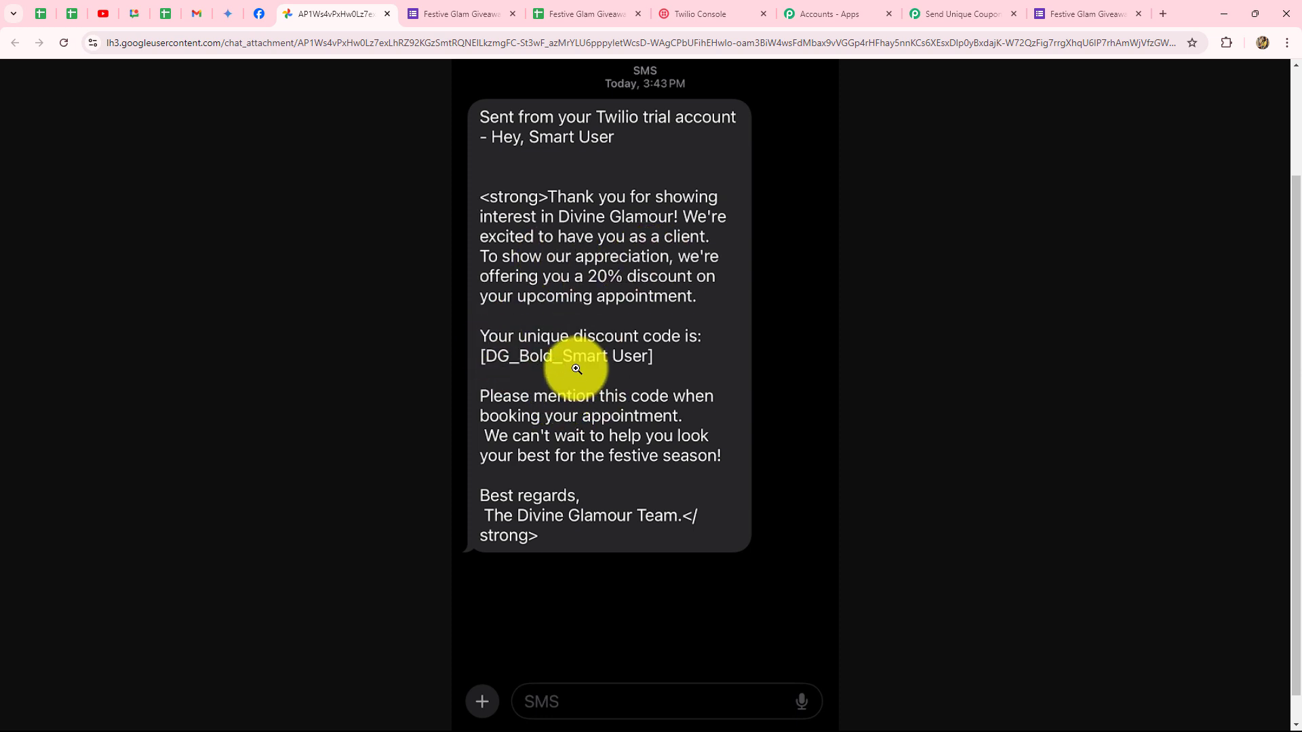
pyautogui.click(933, 14)
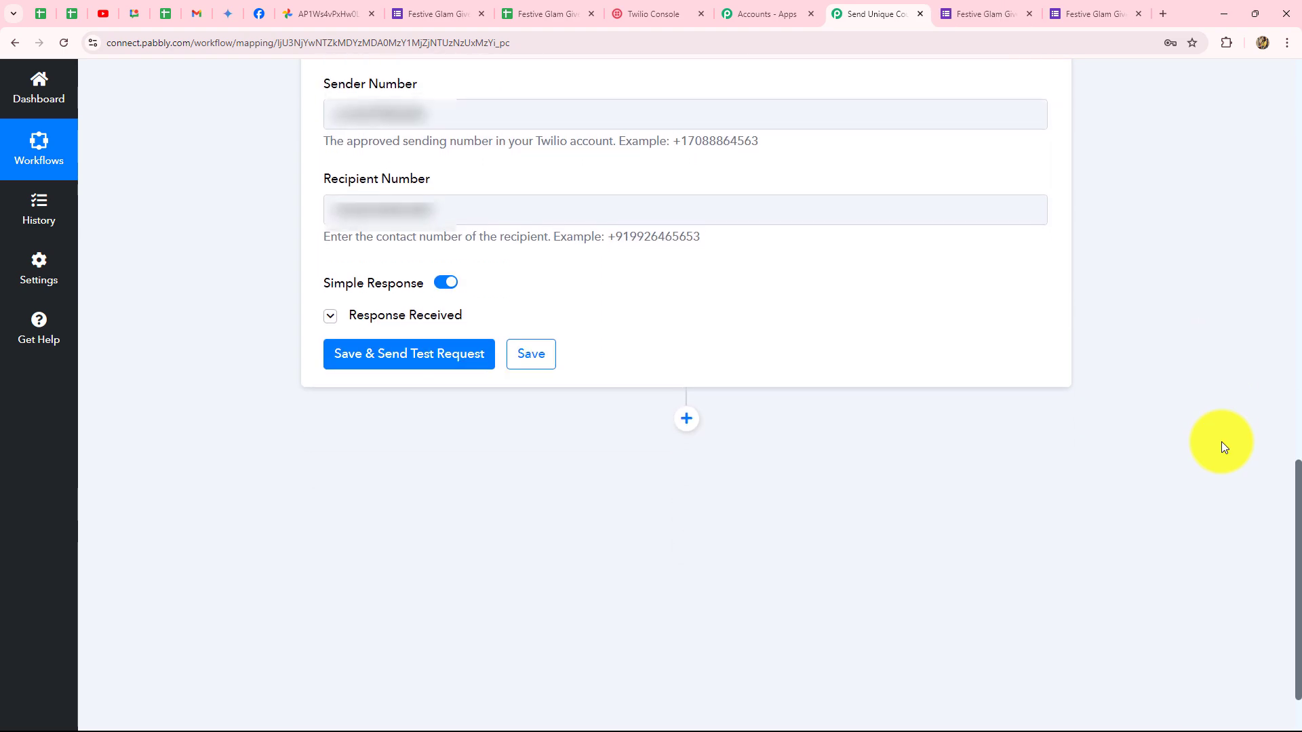
# Check the first response's Coupon Code cell in column G of the giveaway responses sheet.
pyautogui.scroll(9, 1222, 442)
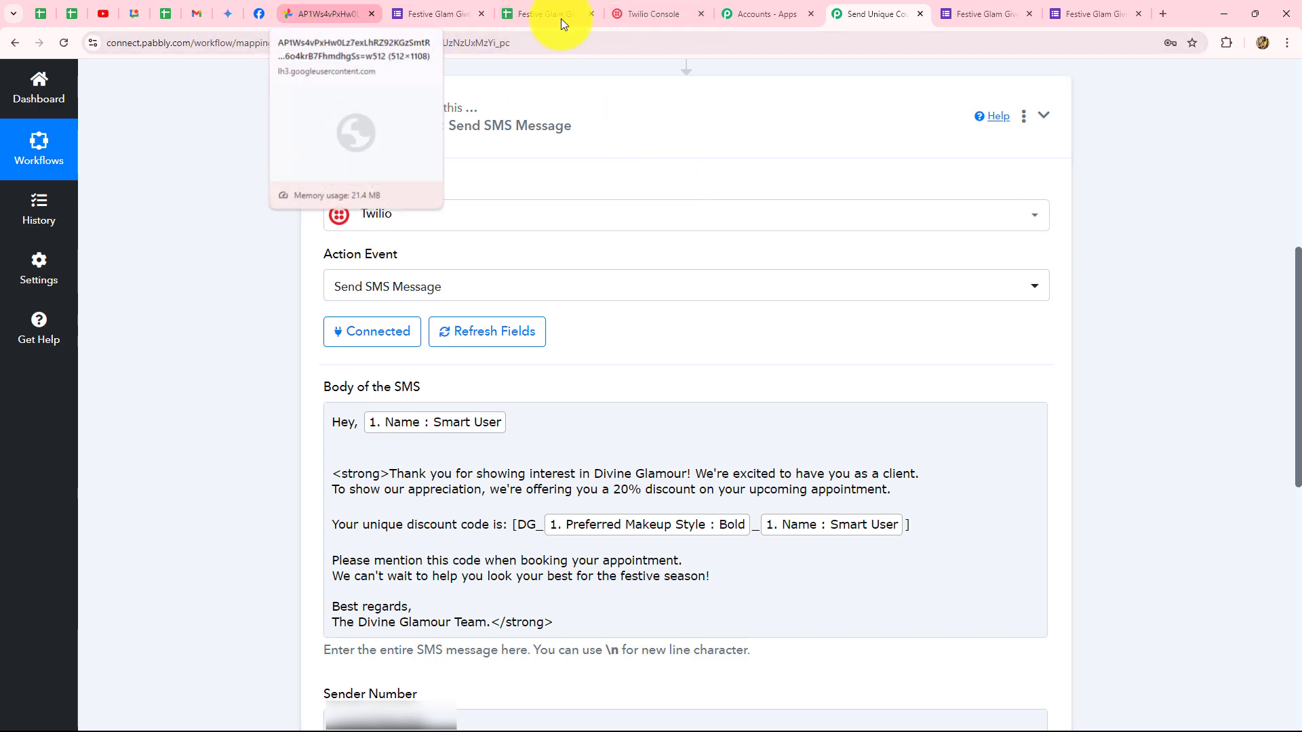
pyautogui.click(1139, 14)
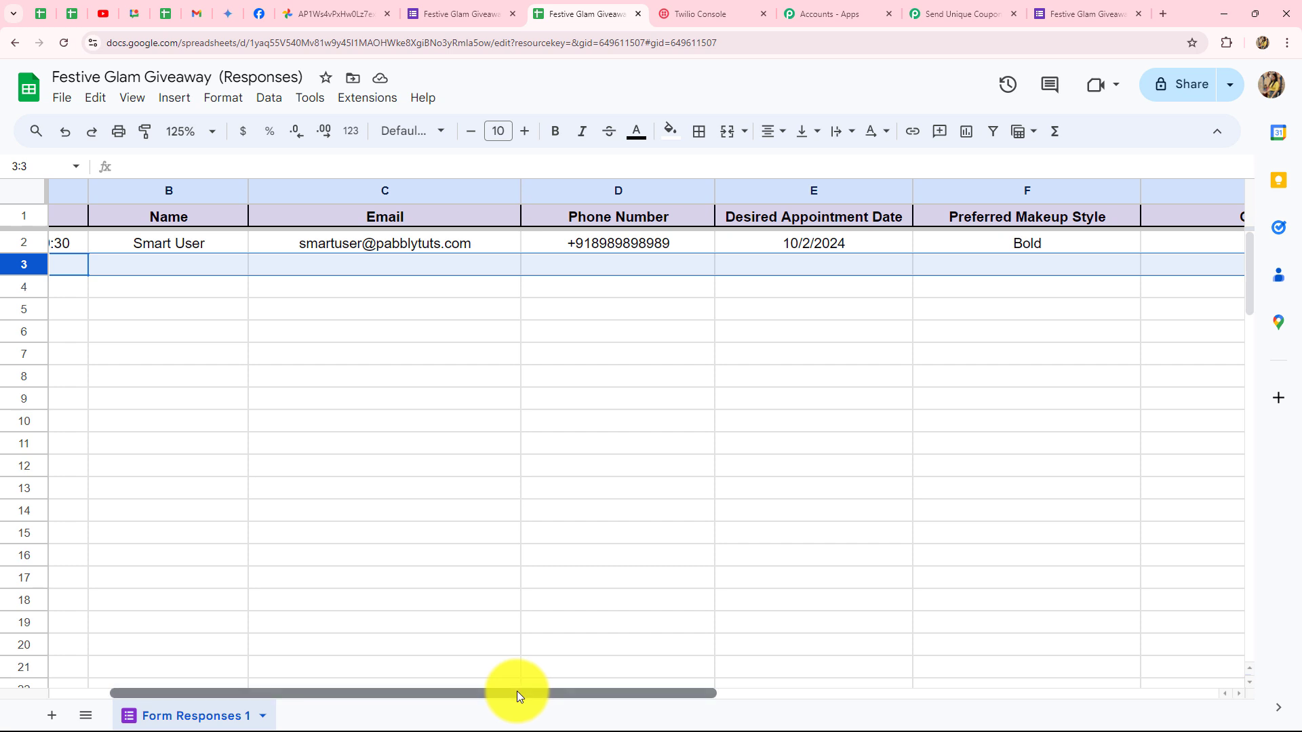
pyautogui.moveTo(516, 691); pyautogui.dragTo(720, 694)
pyautogui.click(893, 244)
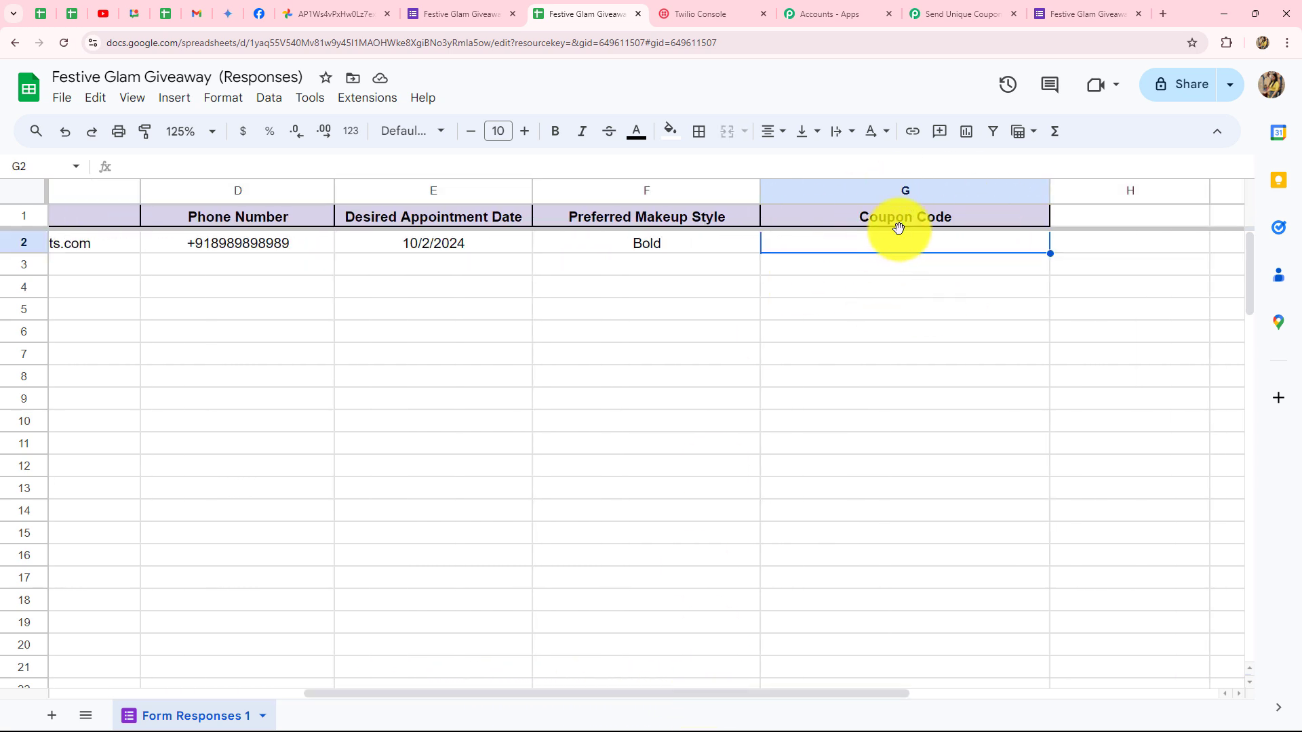
pyautogui.click(929, 12)
pyautogui.scroll(-8, 1186, 383)
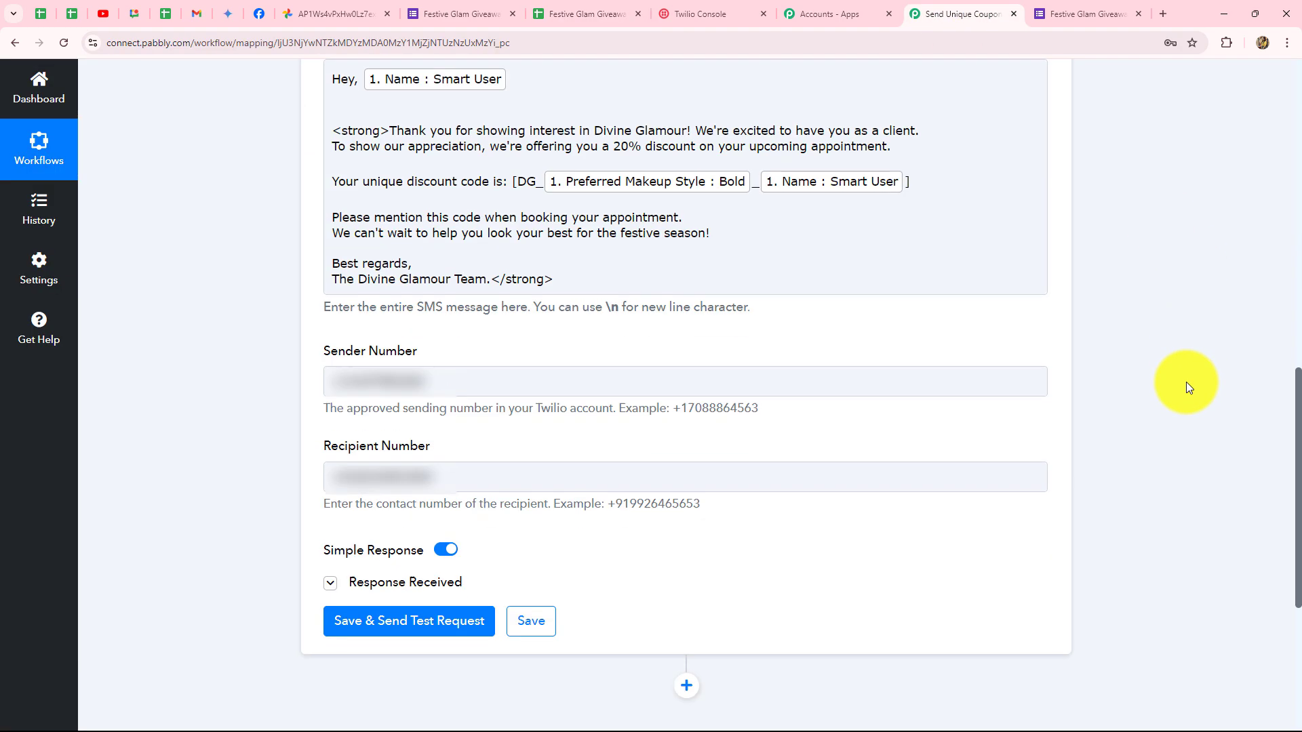
# Add a Google Sheets action after the SMS step using the Update Cell Value event.
pyautogui.click(686, 351)
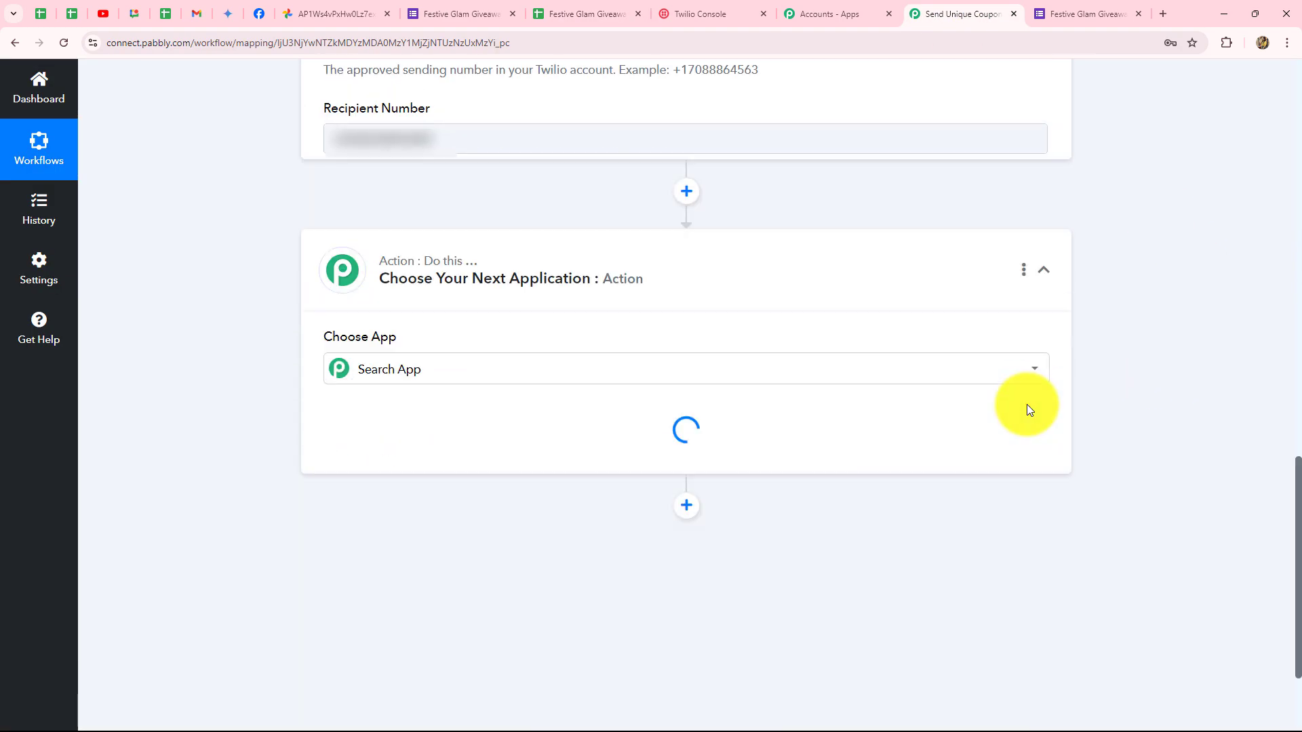
pyautogui.scroll(-2, 427, 409)
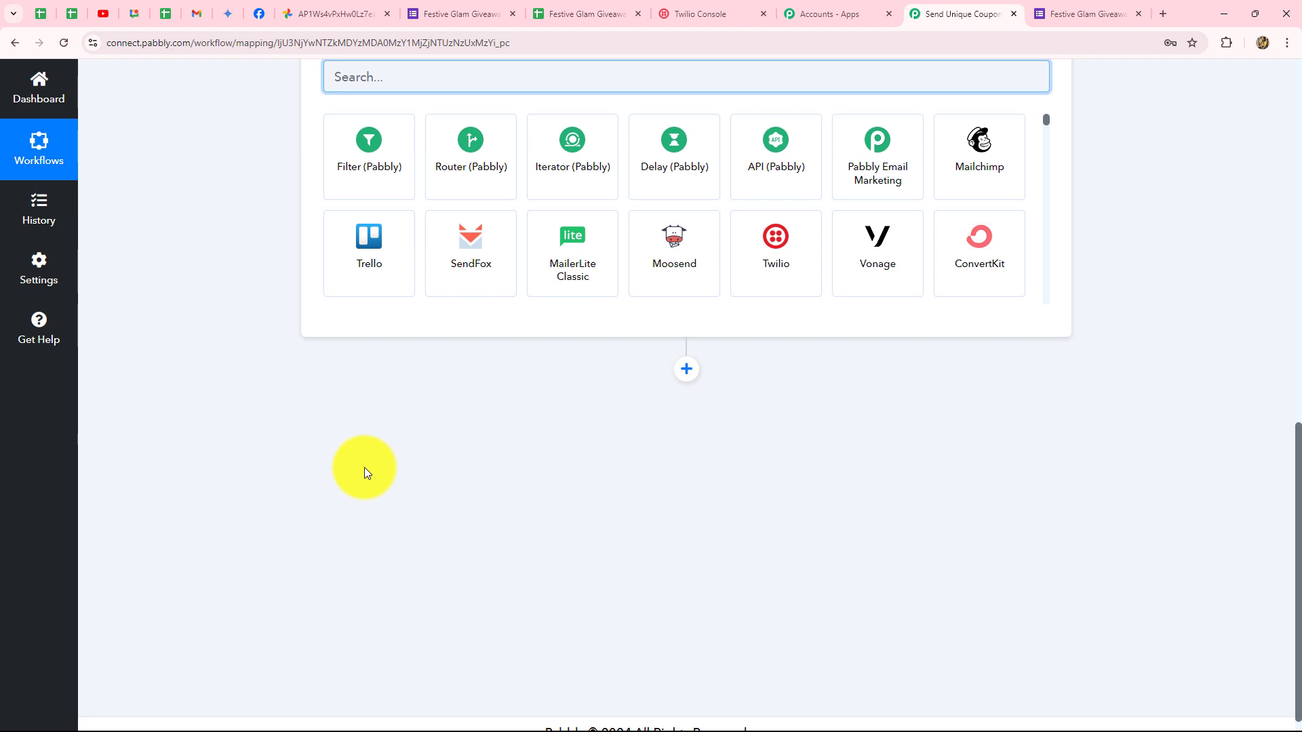
pyautogui.scroll(3, 364, 466)
pyautogui.write('goog')
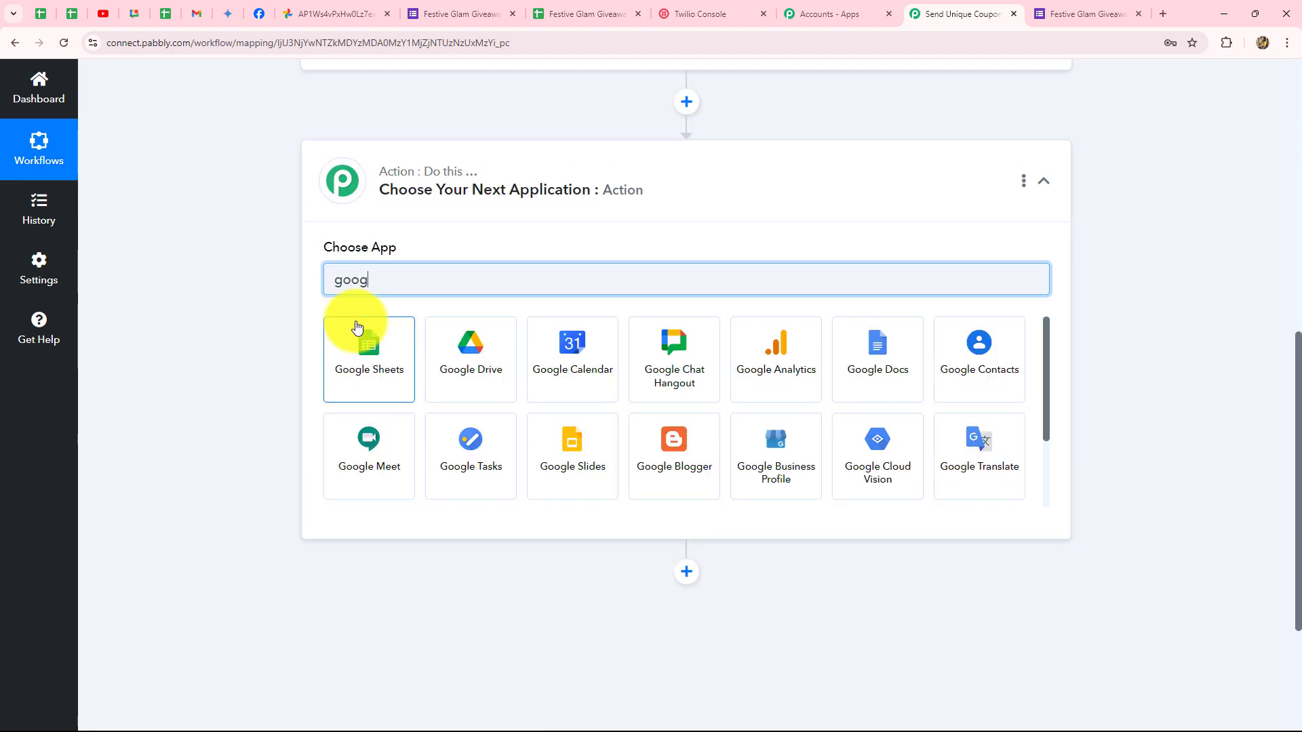
pyautogui.click(365, 365)
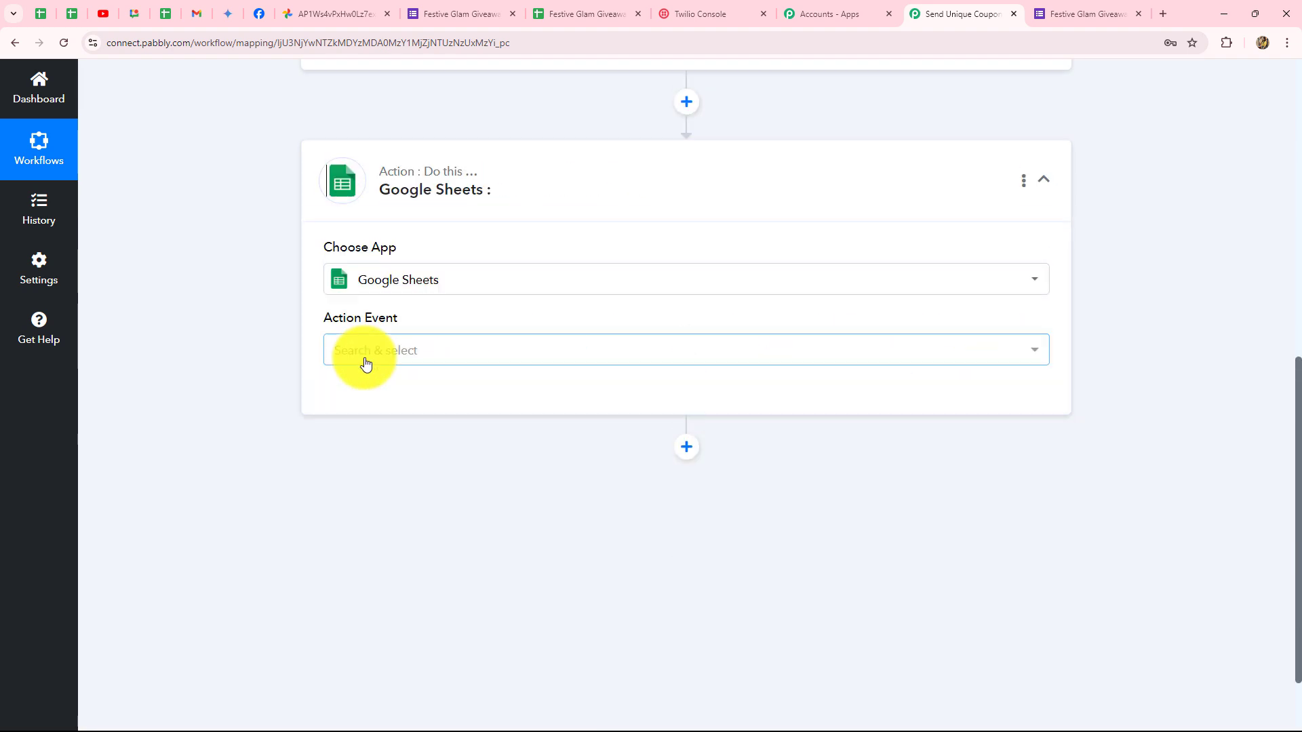
pyautogui.click(364, 359)
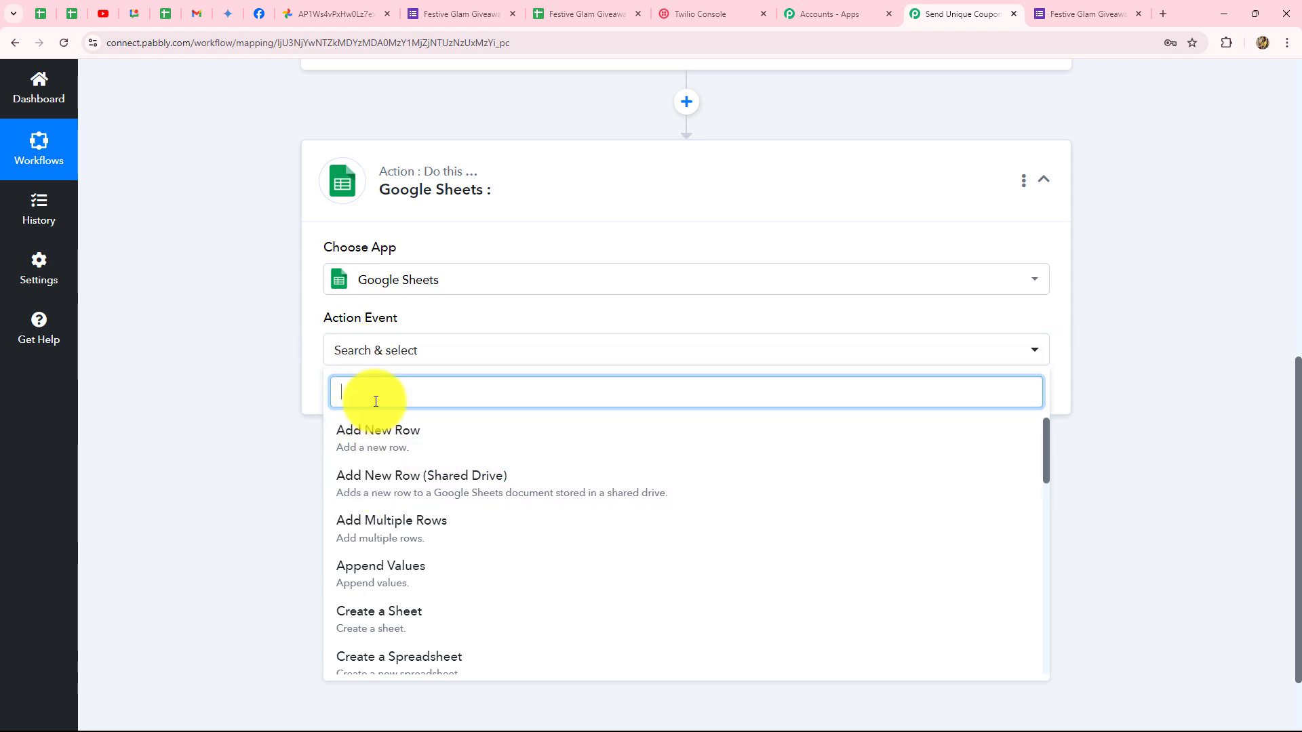
pyautogui.write('update')
pyautogui.click(380, 578)
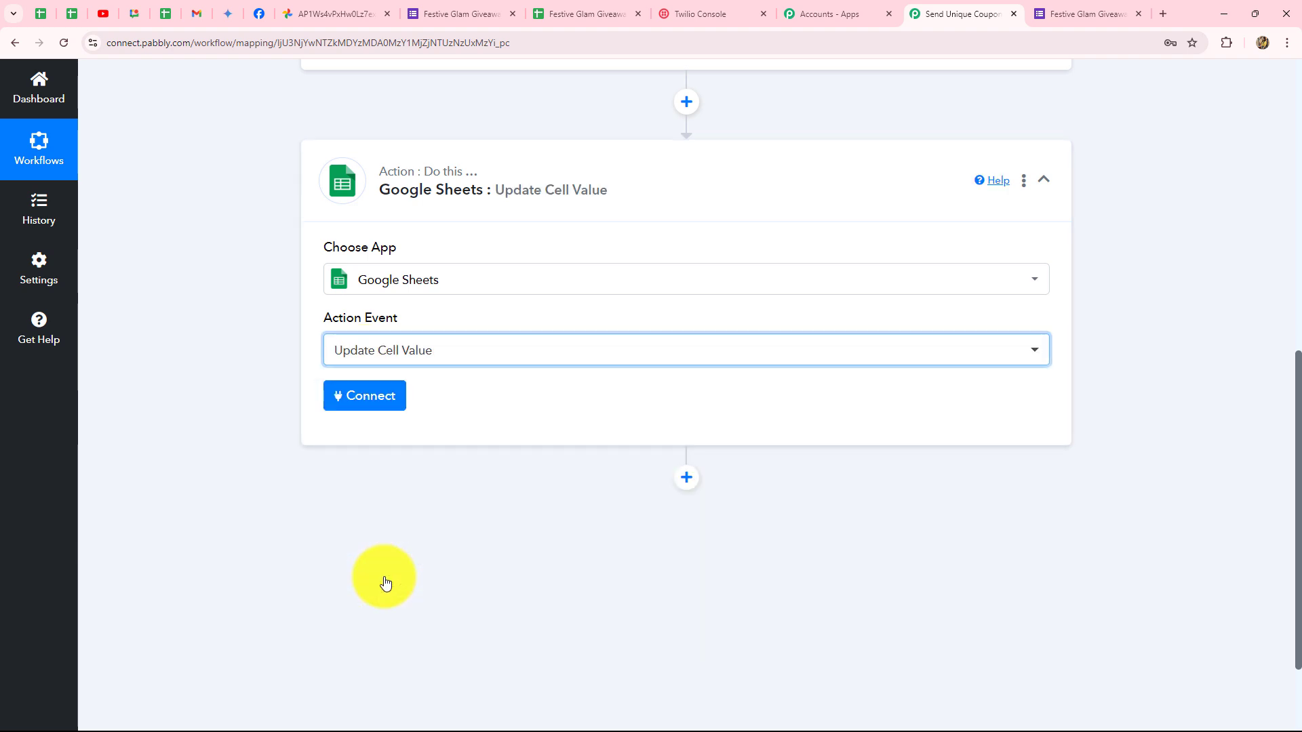
# Connect the Google Sheets step using the existing Google Sheets connection.
pyautogui.click(363, 393)
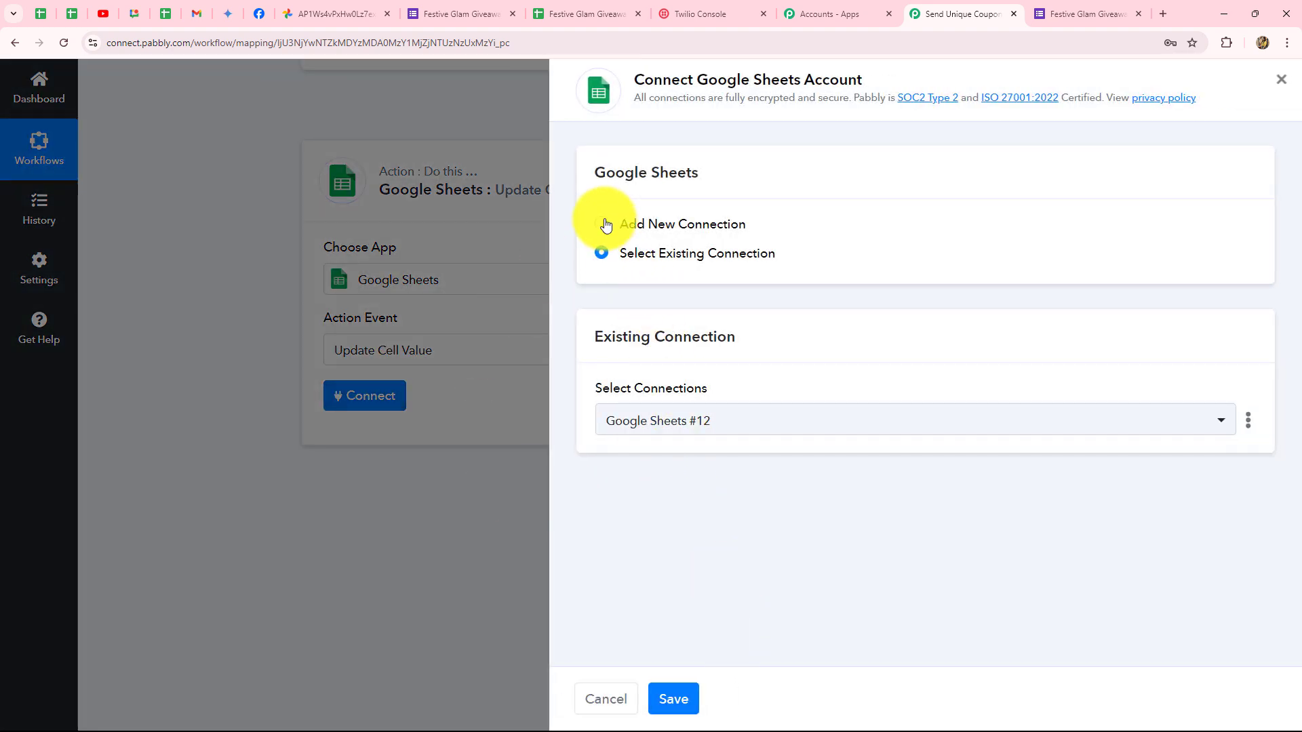
pyautogui.click(675, 699)
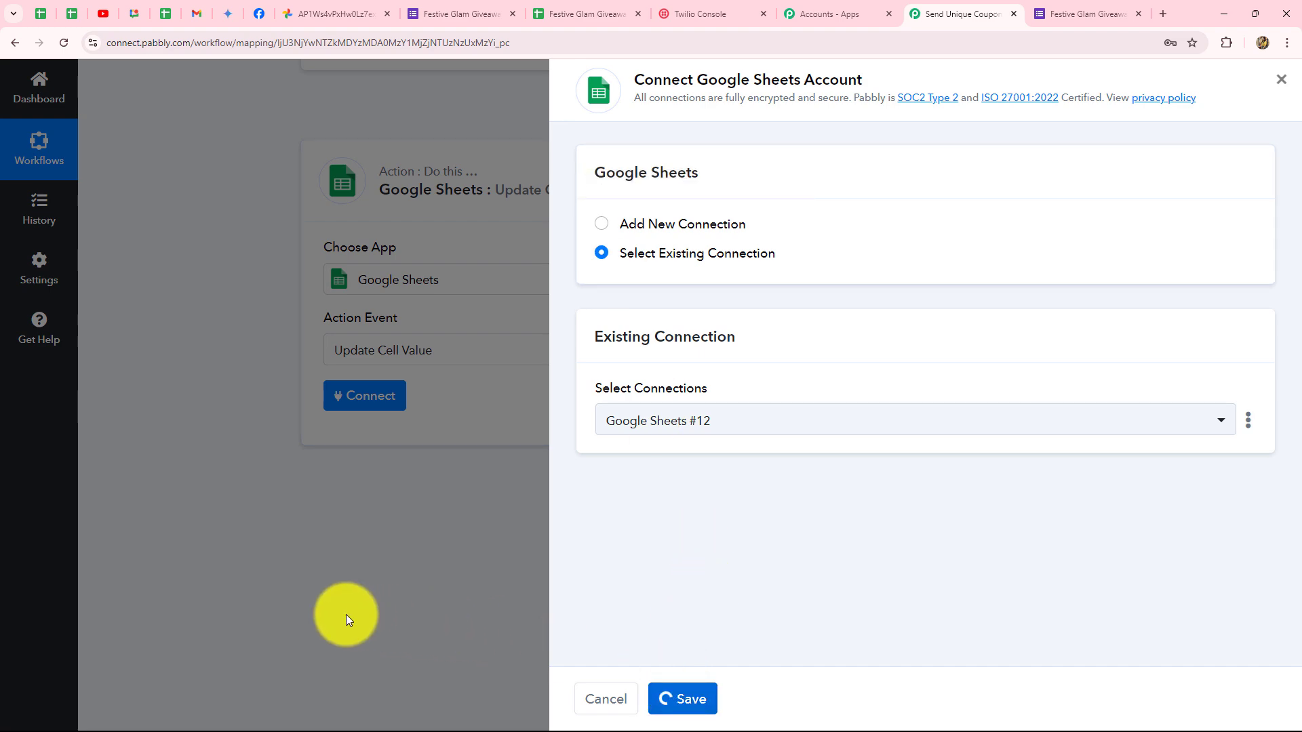
pyautogui.scroll(-3, 343, 603)
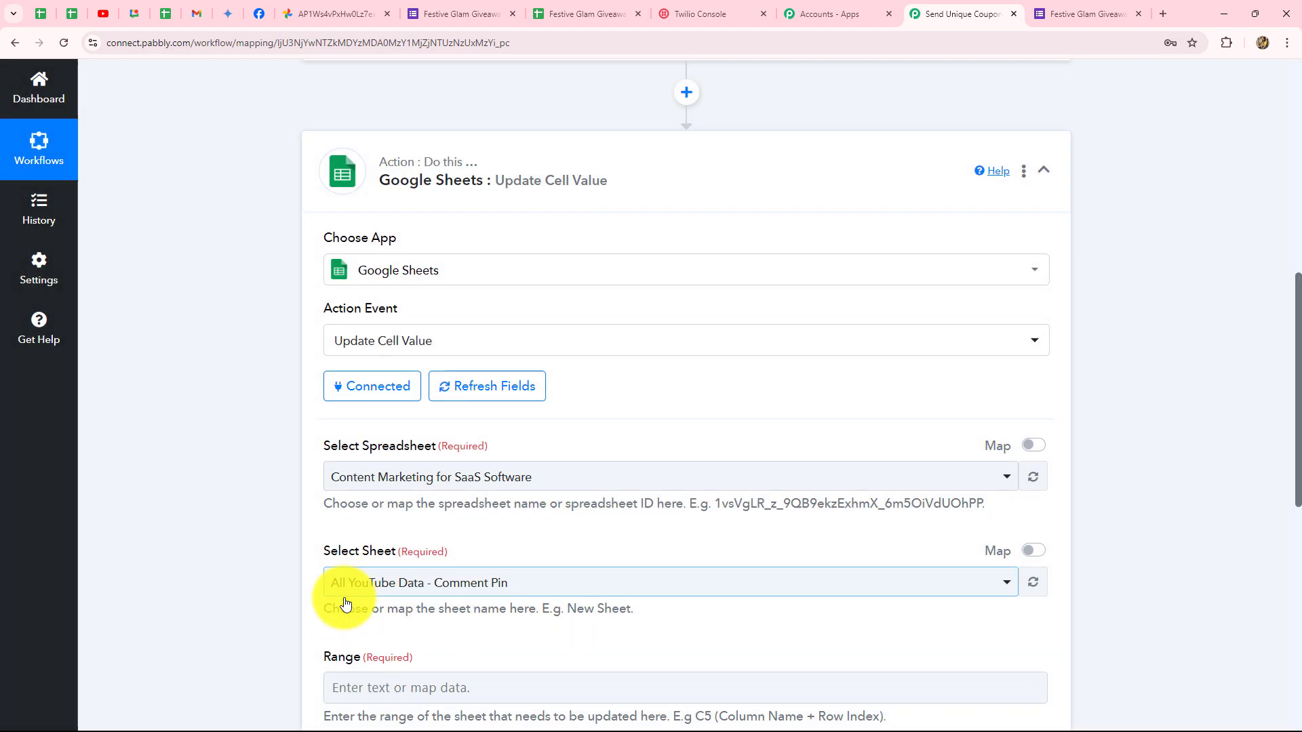
pyautogui.click(573, 14)
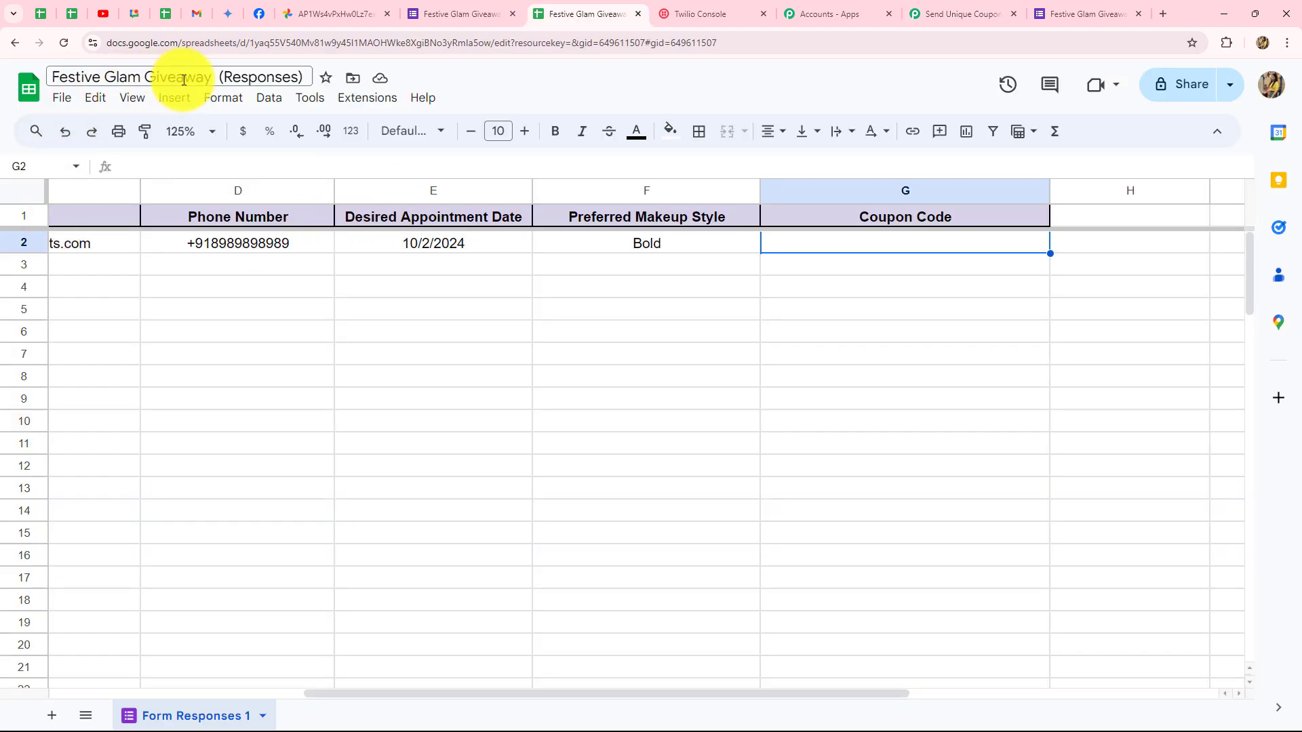
pyautogui.click(929, 11)
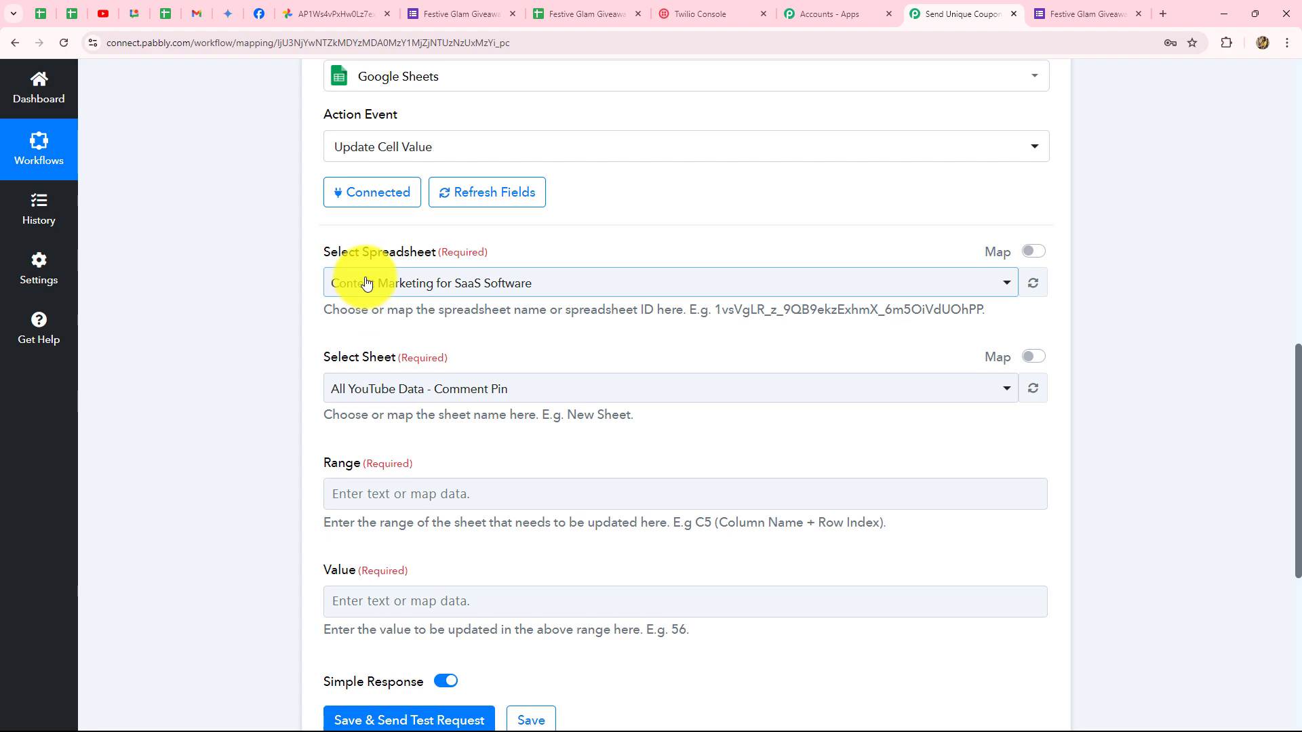
# Target the Festive Glam Giveaway (Responses) spreadsheet and its Form Responses 1 sheet.
pyautogui.click(355, 282)
pyautogui.click(377, 391)
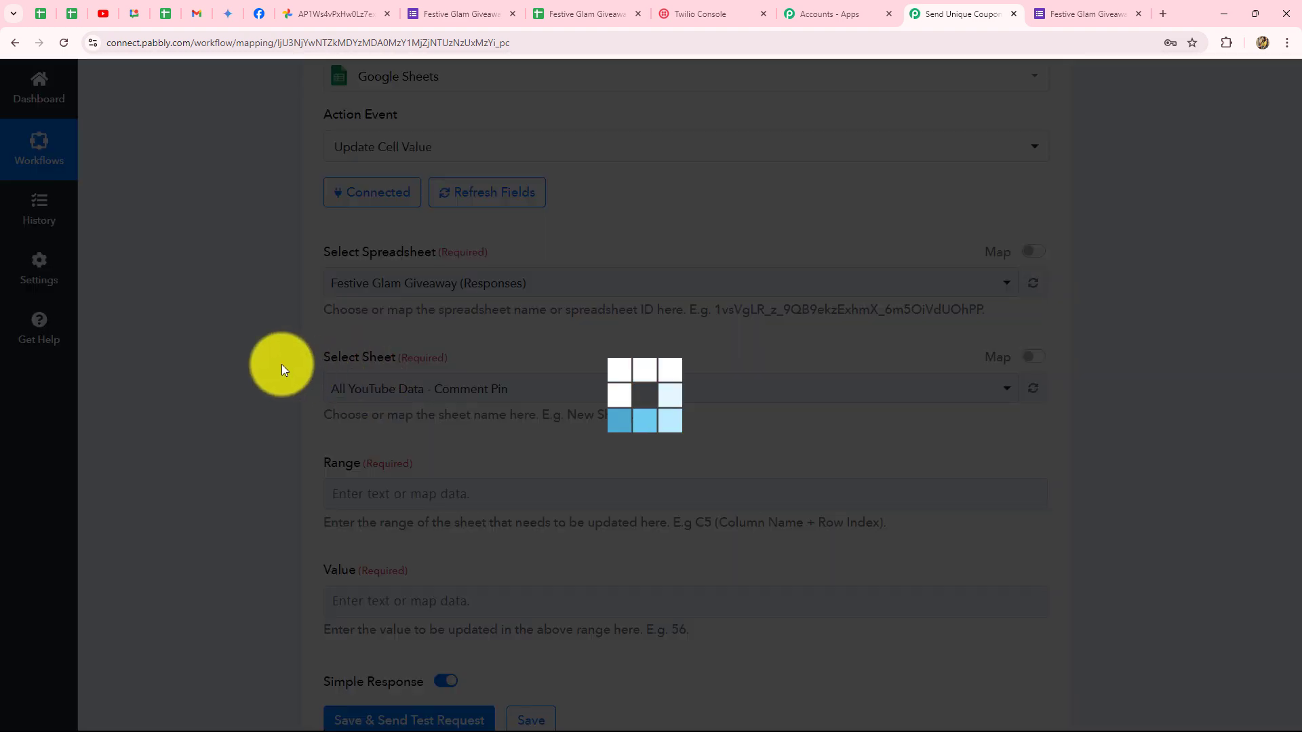
pyautogui.scroll(-2, 453, 268)
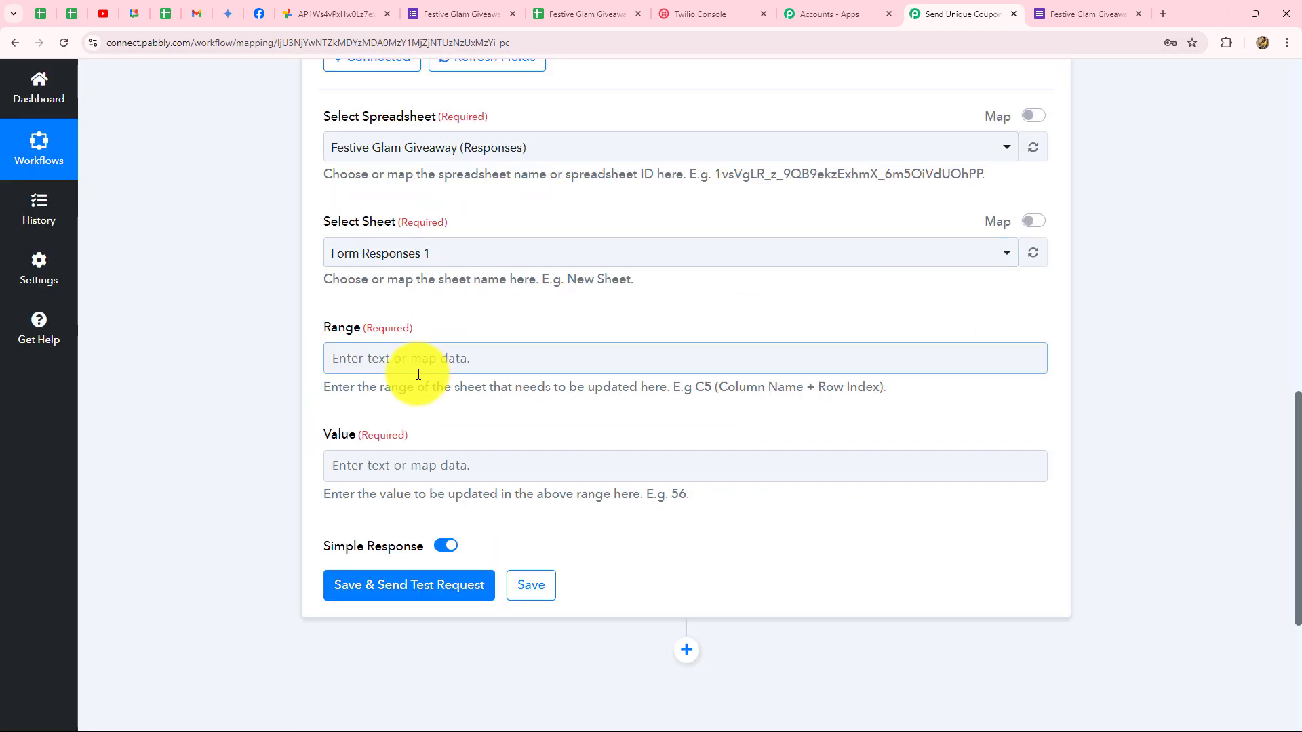
pyautogui.scroll(-3, 421, 371)
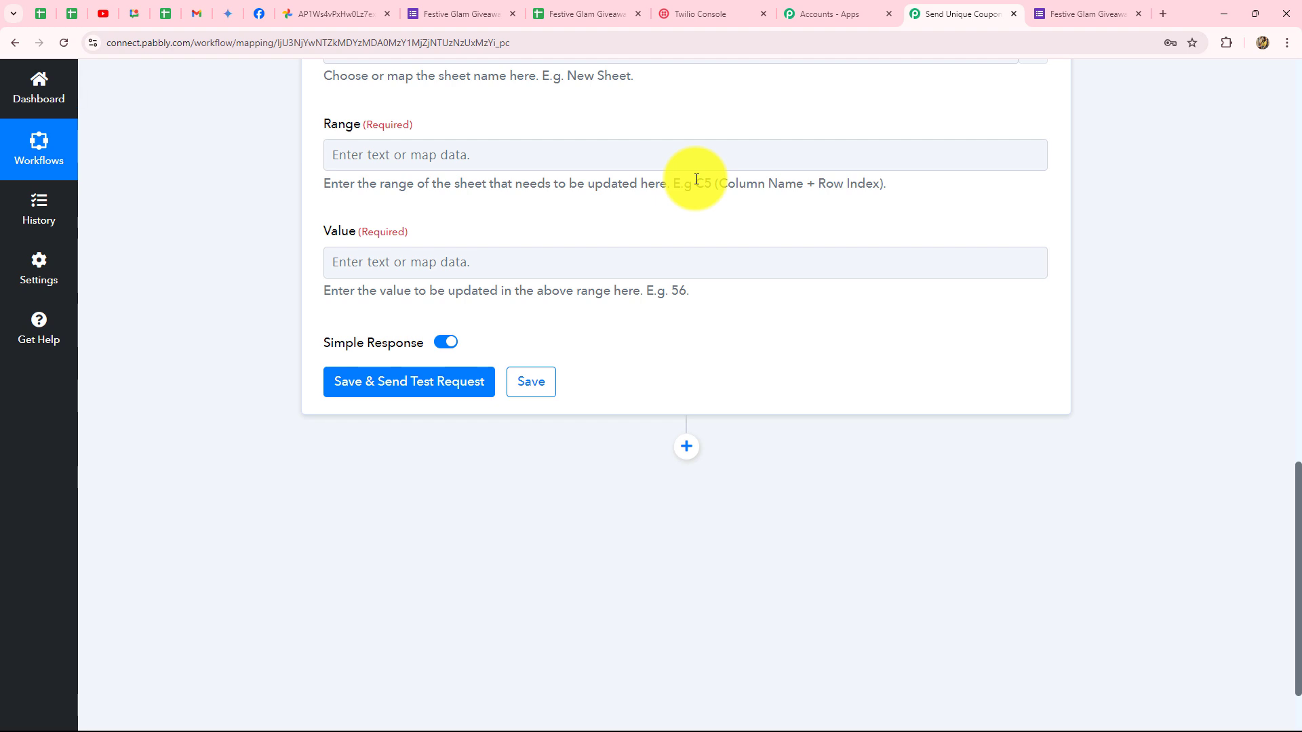
# Check the Coupon Code column, then review the Range field's column-letter and row-number format.
pyautogui.click(596, 13)
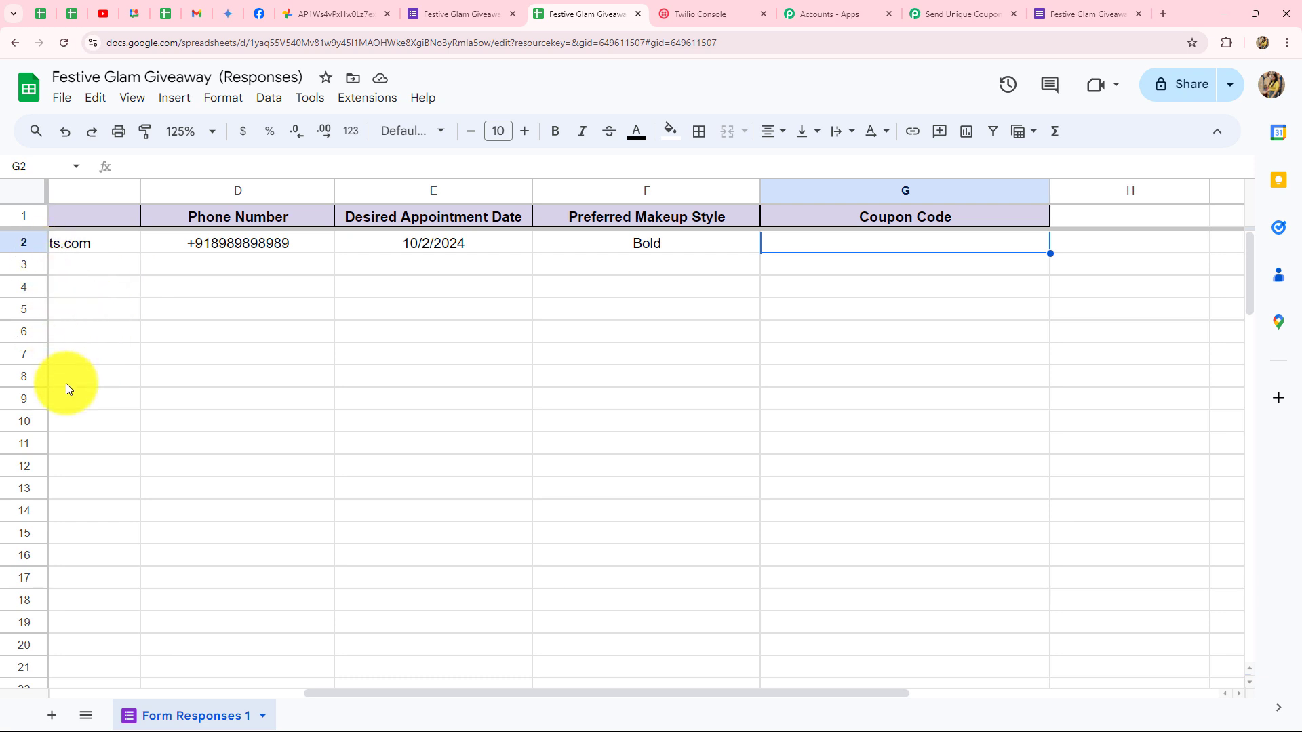
pyautogui.click(921, 10)
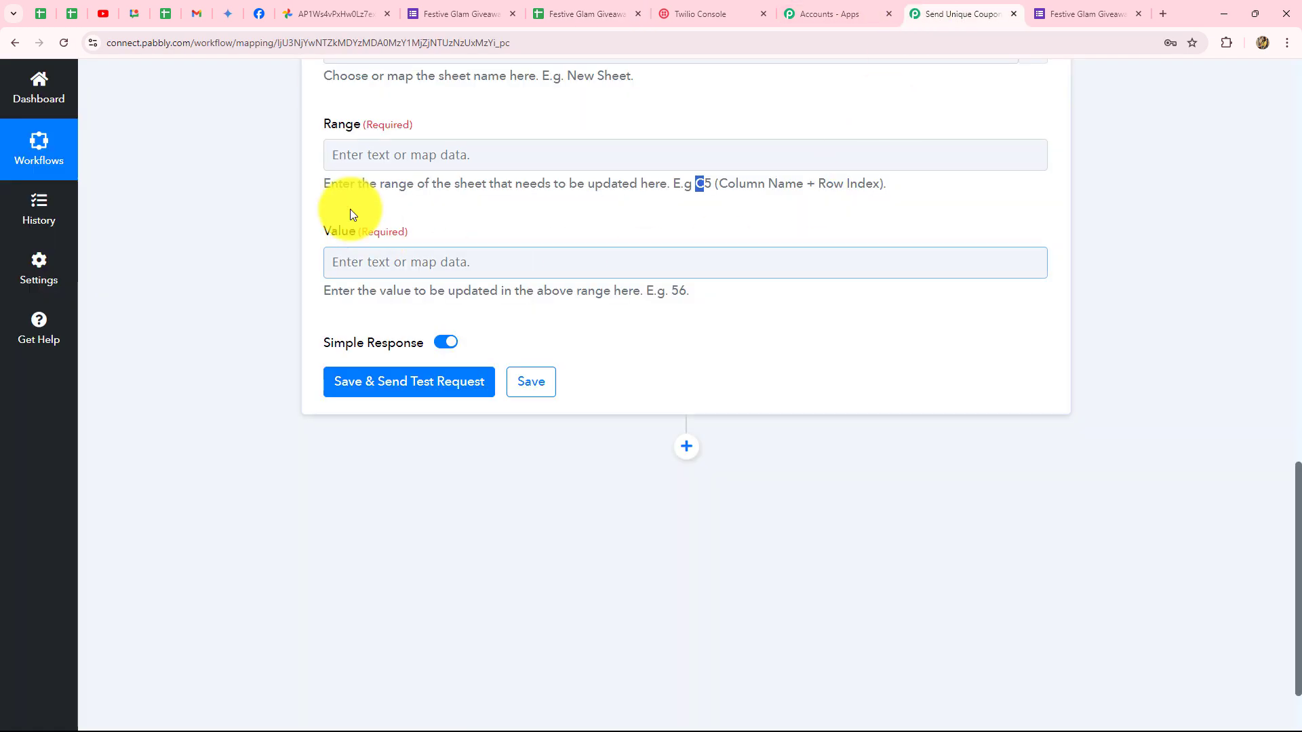
pyautogui.click(409, 158)
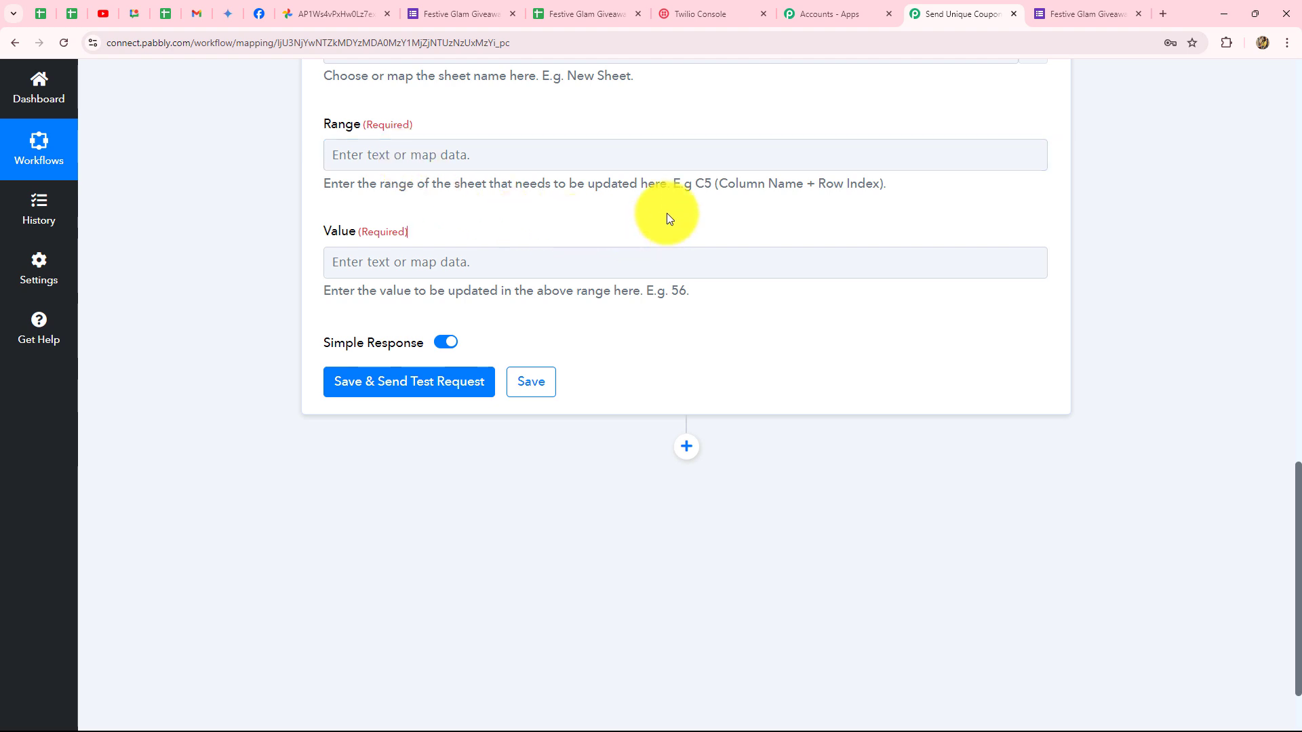
pyautogui.doubleClick(705, 184)
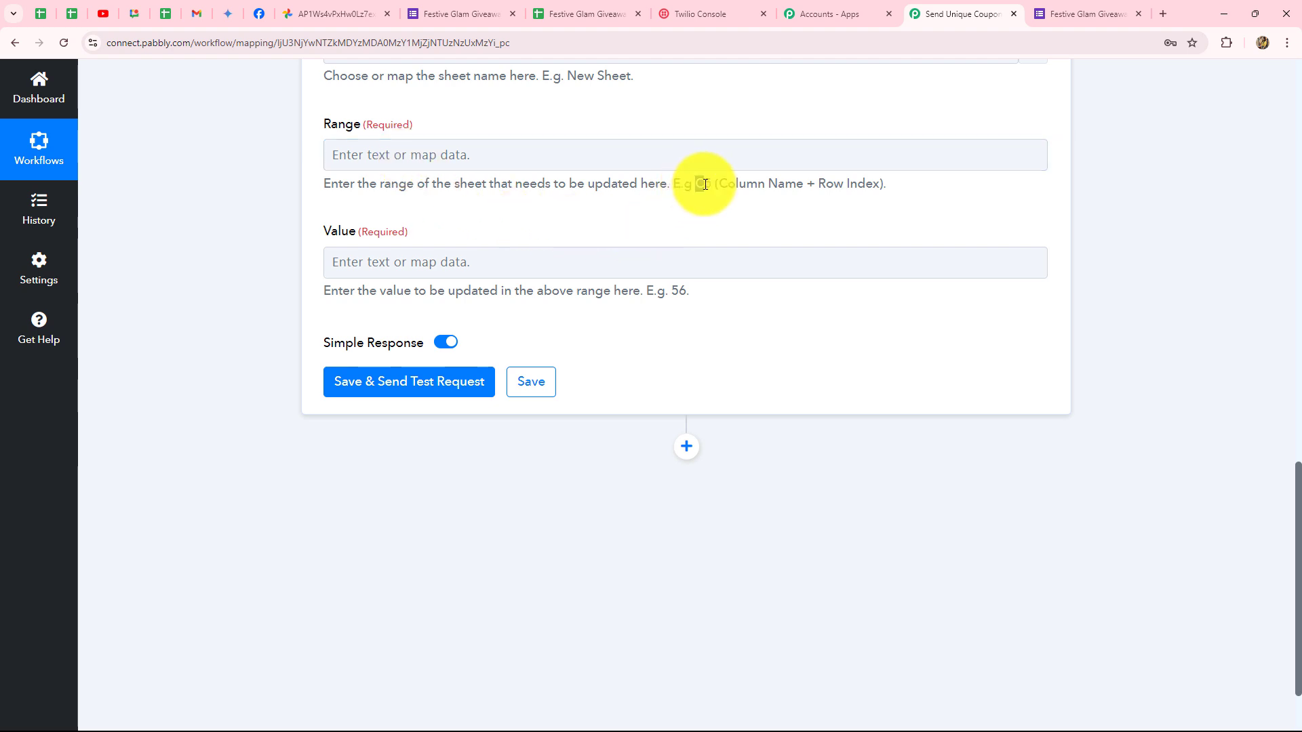
pyautogui.moveTo(716, 184); pyautogui.dragTo(702, 187)
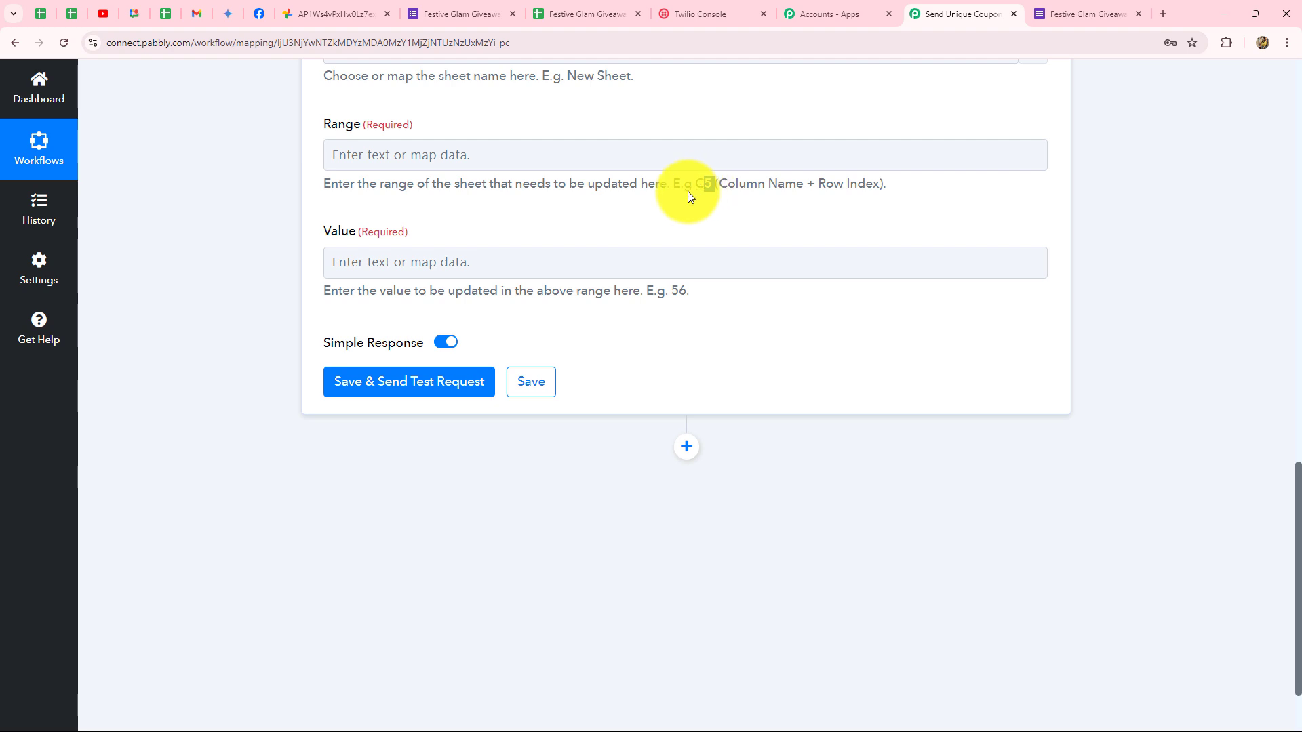
# Set the Range to column G plus the form response's RowIndex.
pyautogui.click(335, 155)
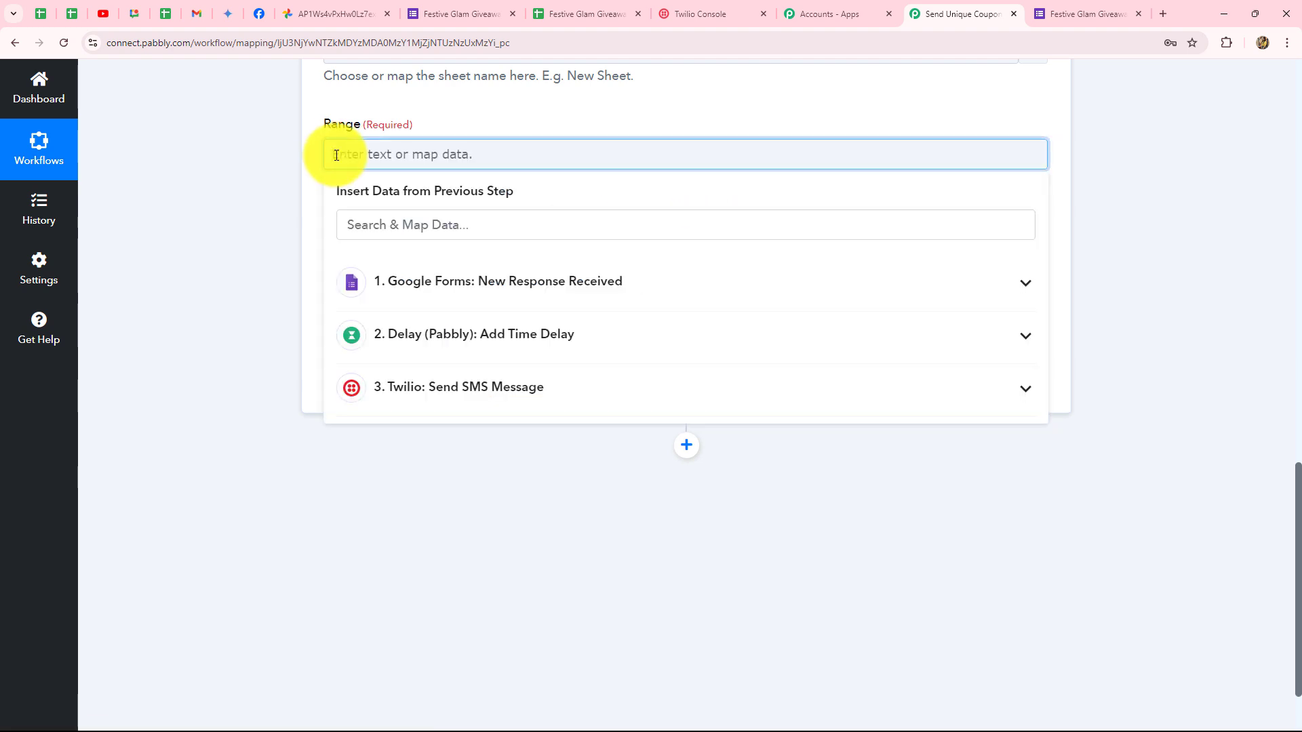
pyautogui.press('capslock')
pyautogui.write('G')
pyautogui.click(401, 271)
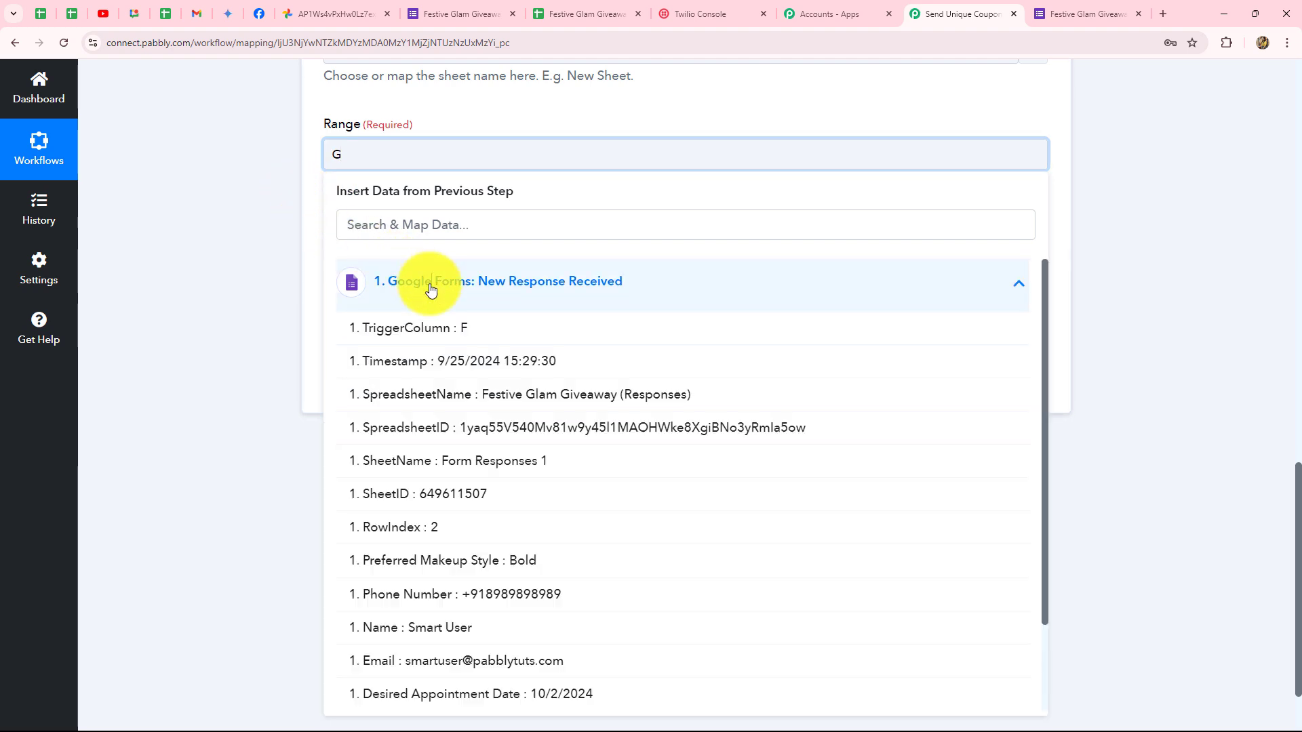
pyautogui.click(437, 522)
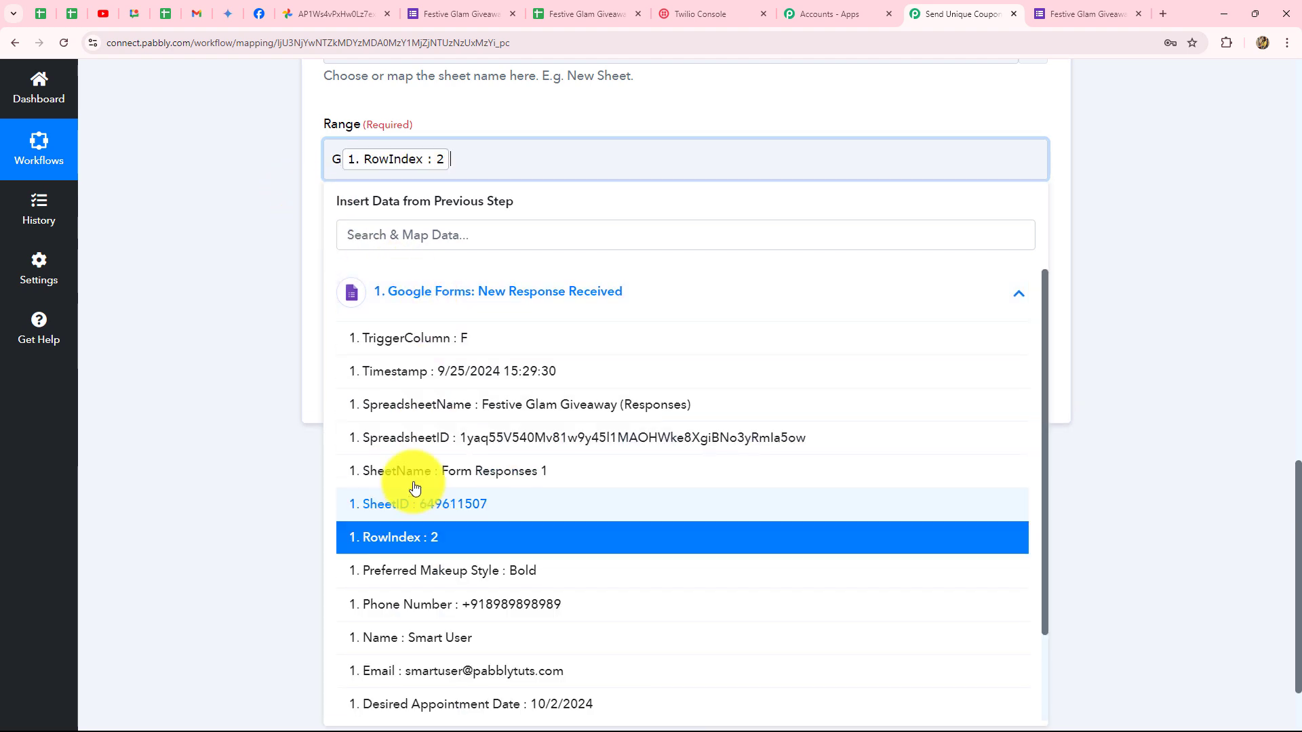
pyautogui.click(247, 218)
pyautogui.scroll(-2, 296, 251)
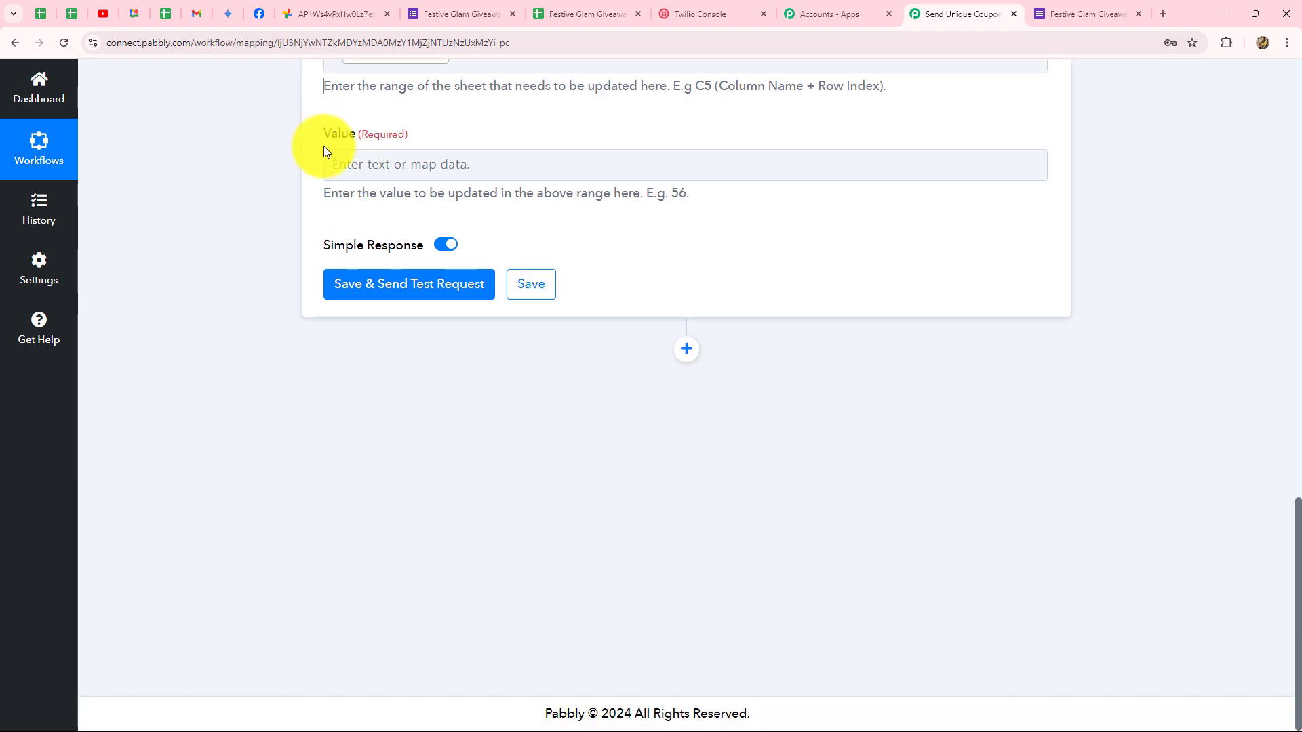
pyautogui.scroll(15, 373, 220)
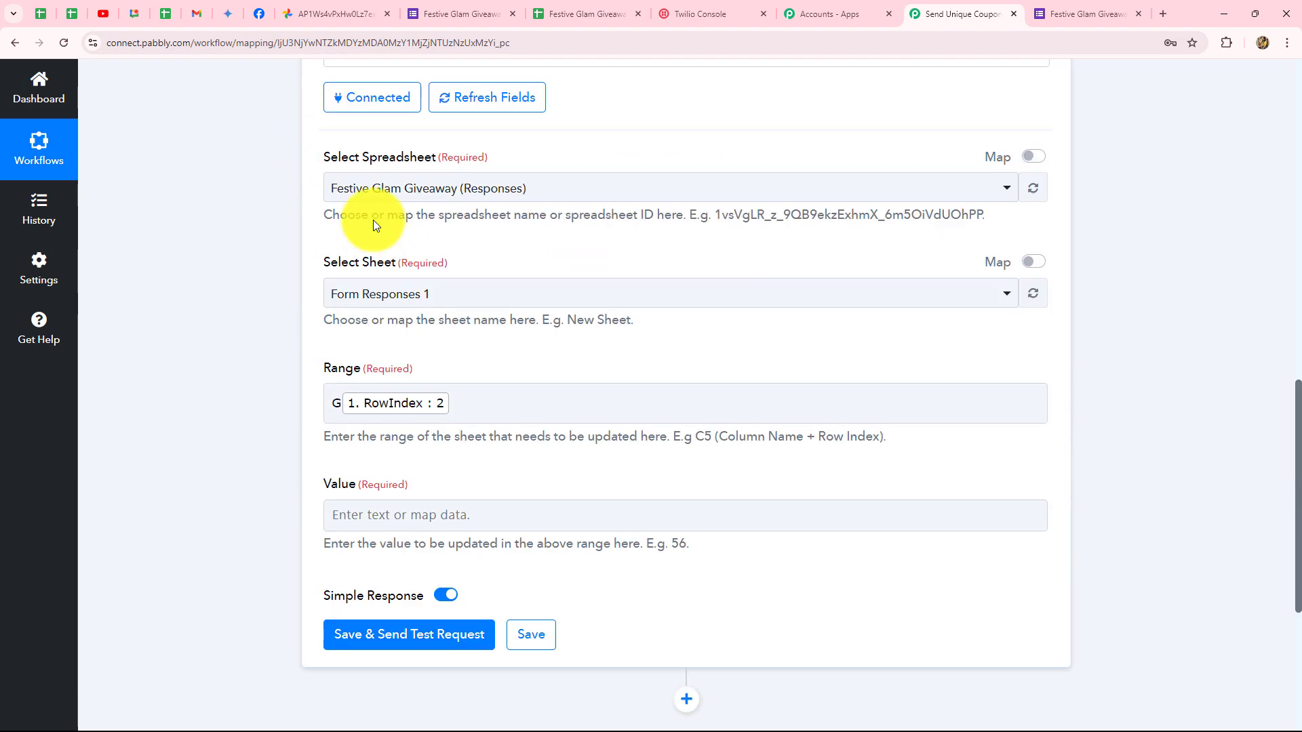
# Set Value to DG_ plus Preferred Makeup Style and Name, then test, writing DG_Bold_Smart User to G2.
pyautogui.click(575, 241)
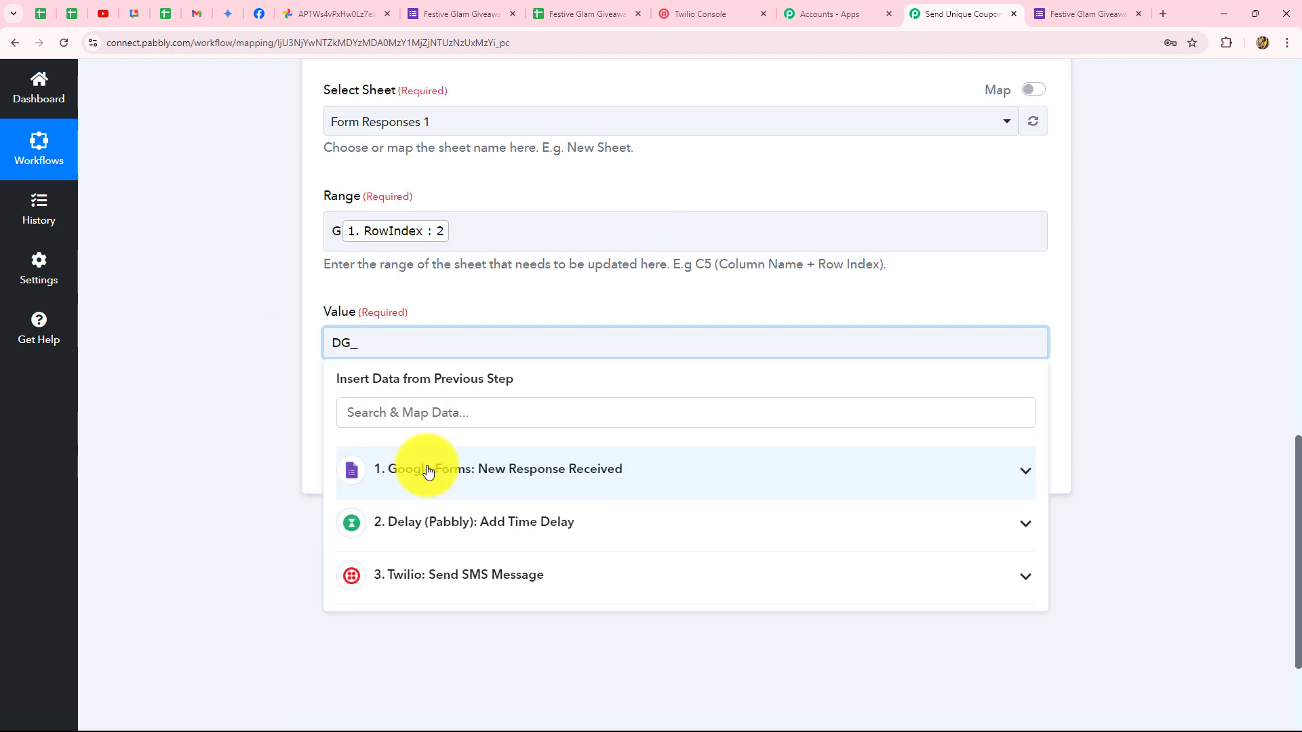
pyautogui.click(428, 471)
pyautogui.scroll(-2, 536, 651)
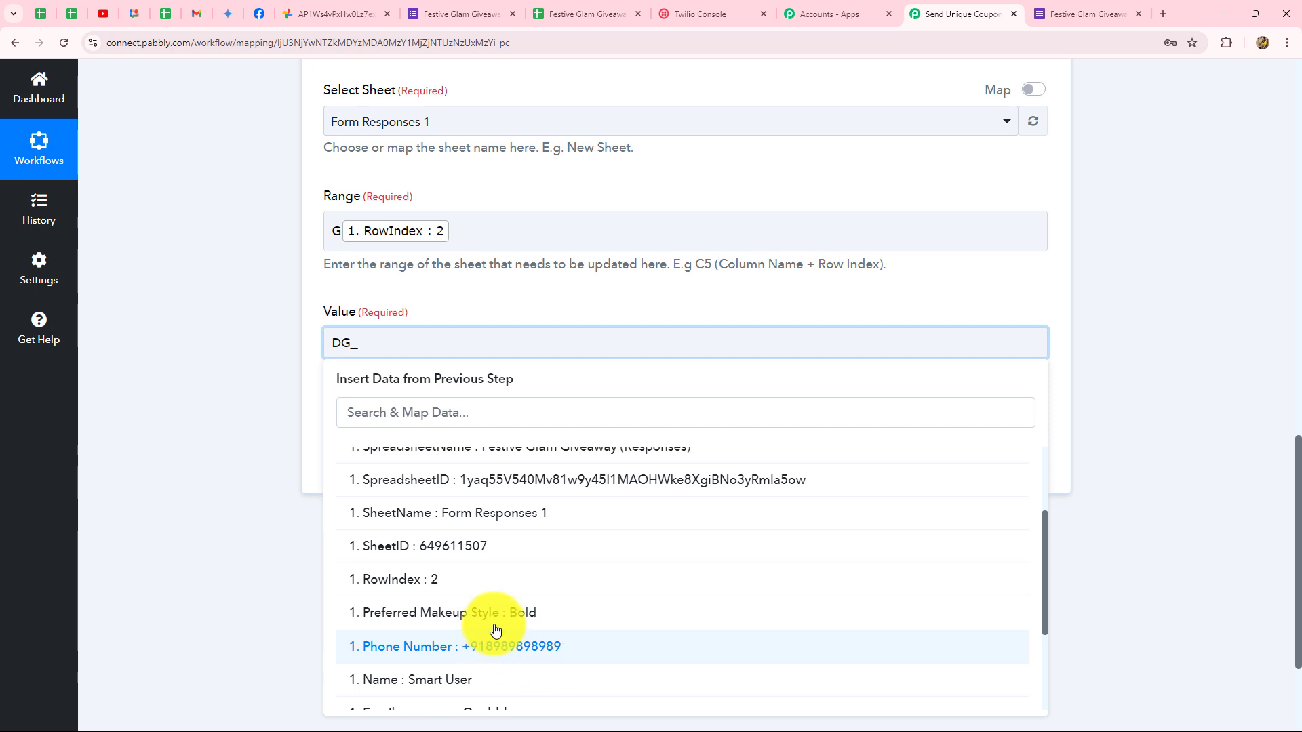
pyautogui.click(508, 614)
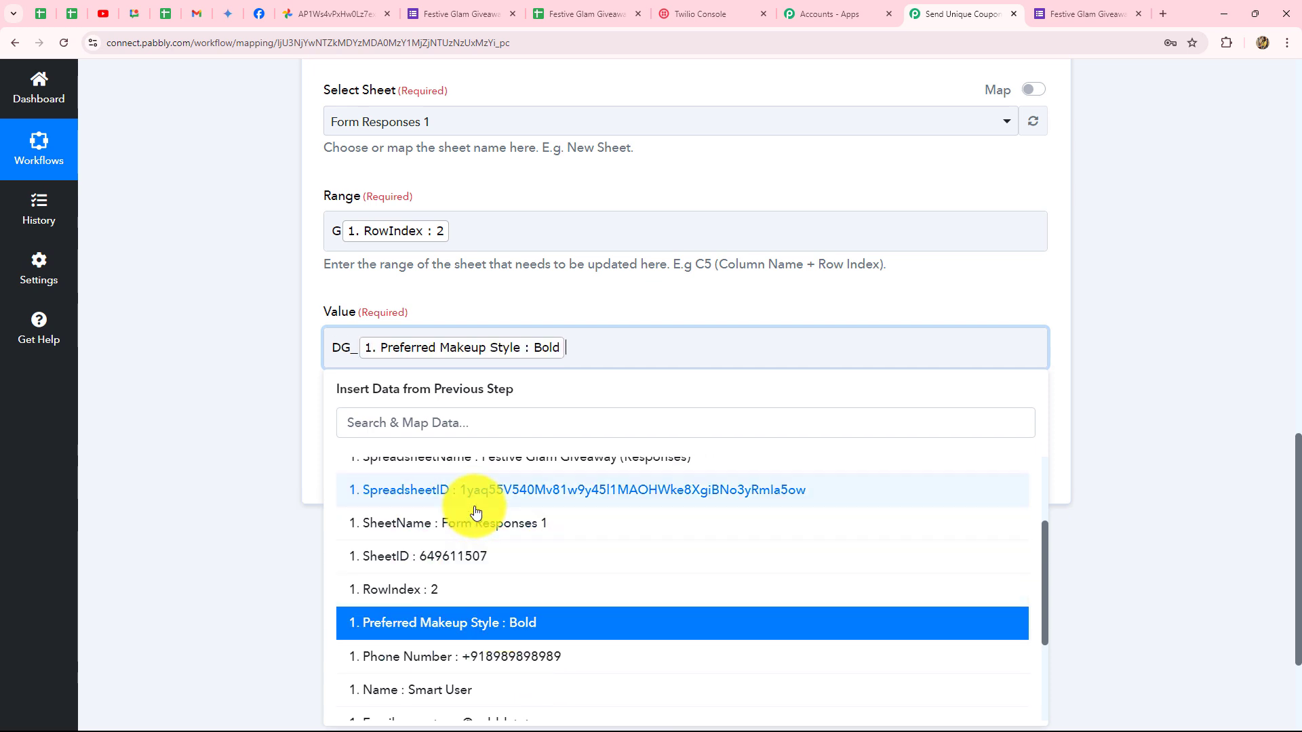
pyautogui.scroll(-2, 465, 698)
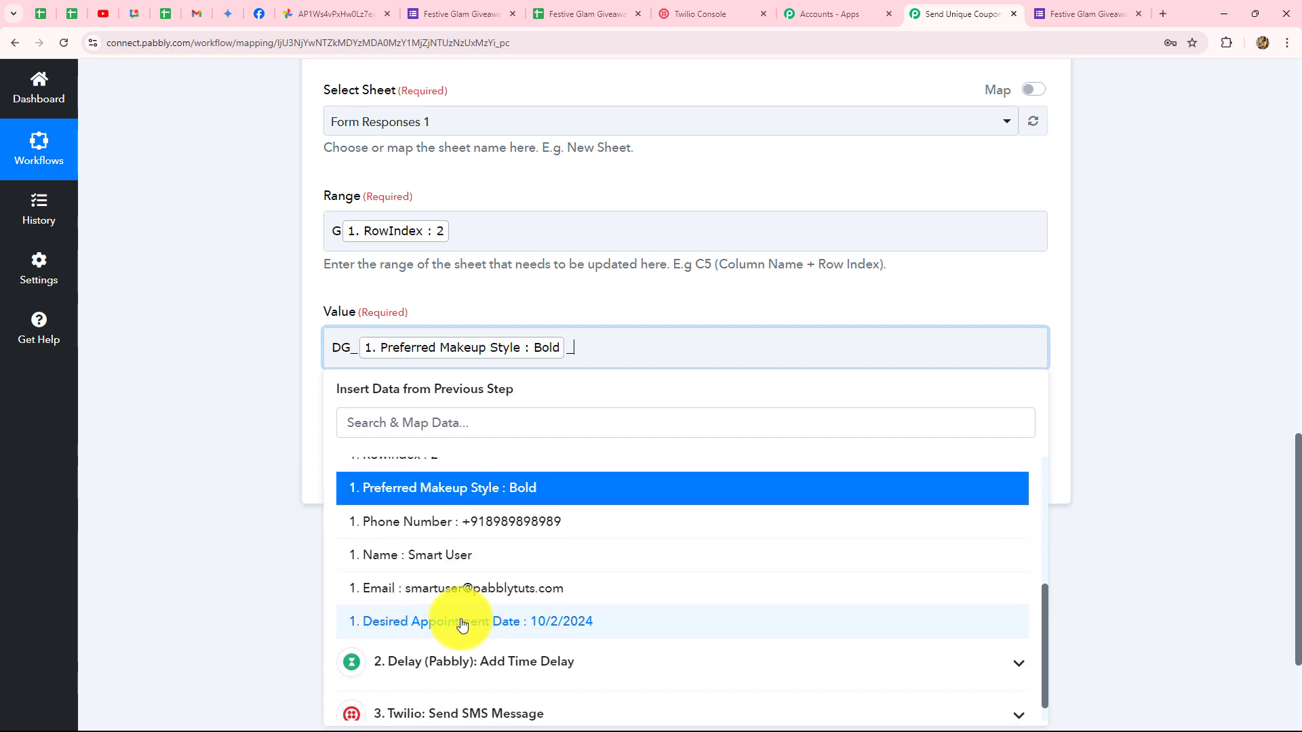
pyautogui.click(451, 552)
pyautogui.click(409, 471)
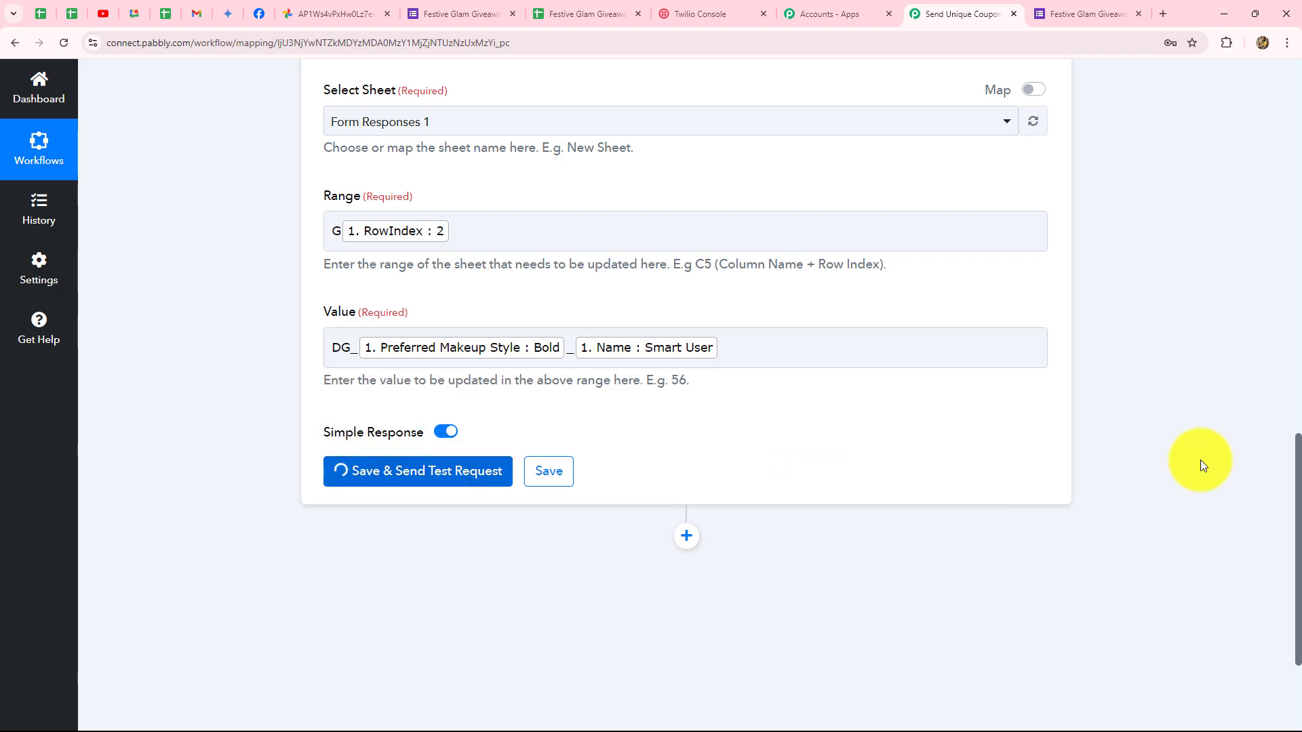
pyautogui.scroll(-3, 1203, 458)
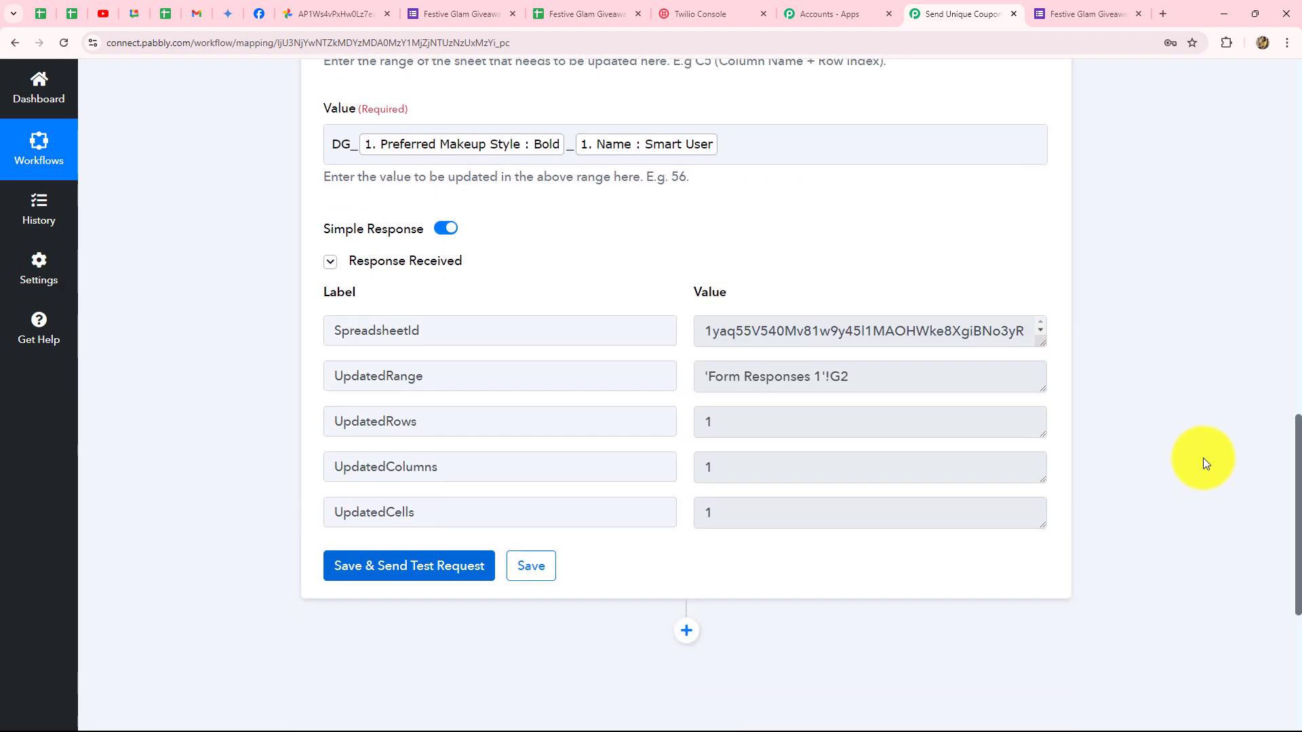
pyautogui.scroll(3, 1203, 458)
# Check cell G3 in the sheet, then collapse the Google Sheets step in the four-step workflow.
pyautogui.click(583, 14)
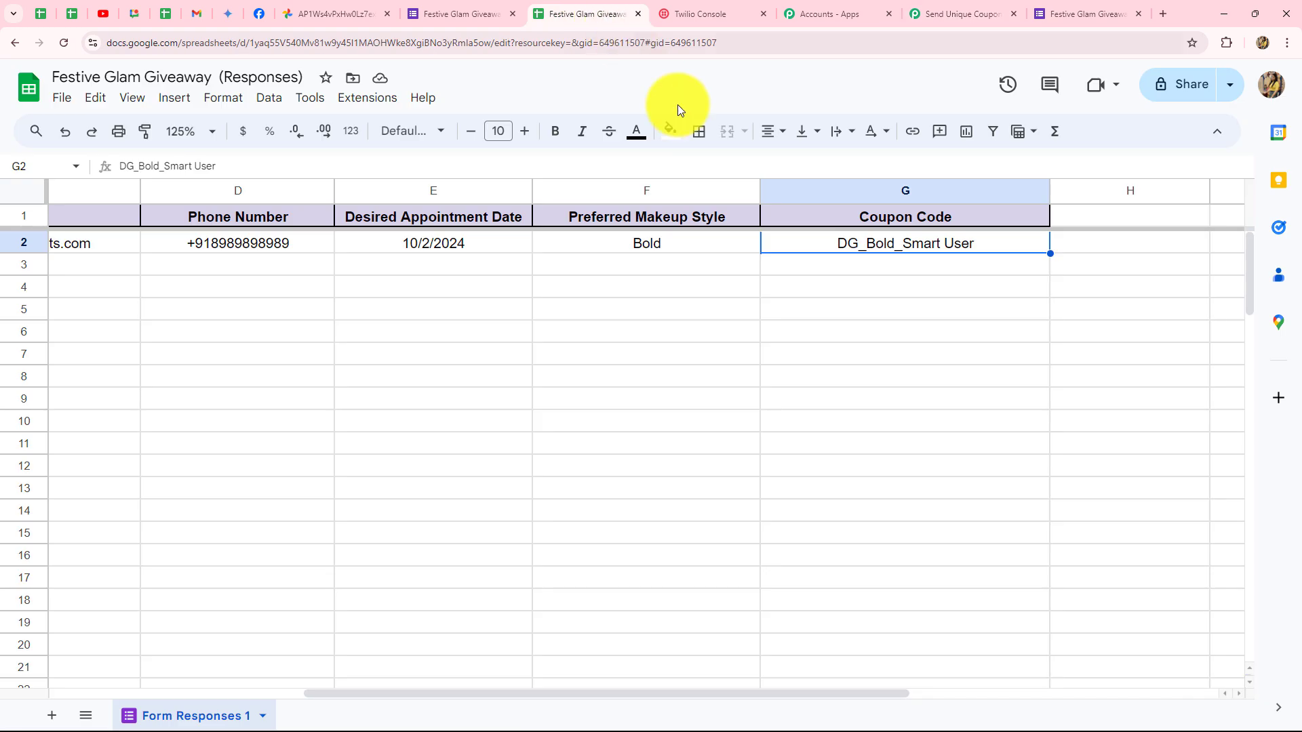
pyautogui.click(912, 268)
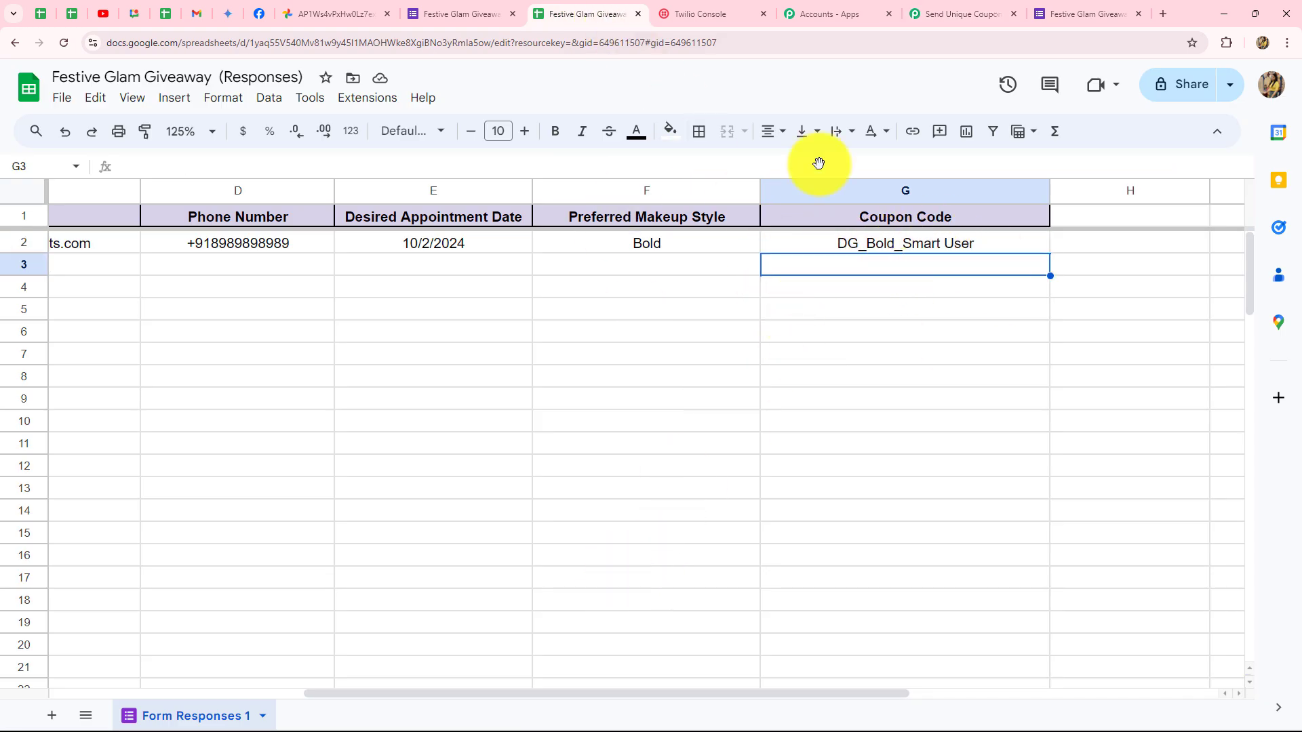
pyautogui.click(942, 14)
pyautogui.scroll(3, 1122, 338)
pyautogui.scroll(10, 1127, 340)
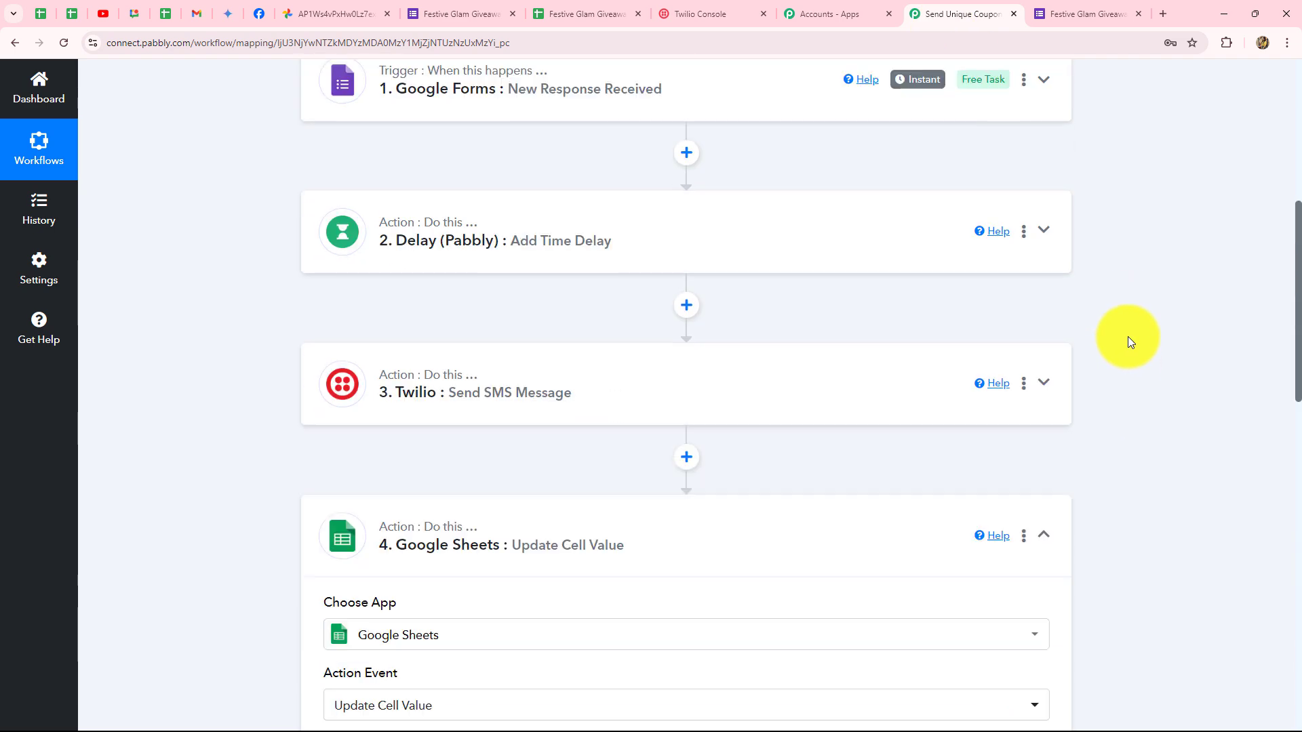
pyautogui.scroll(-3, 1128, 340)
pyautogui.scroll(2, 1128, 337)
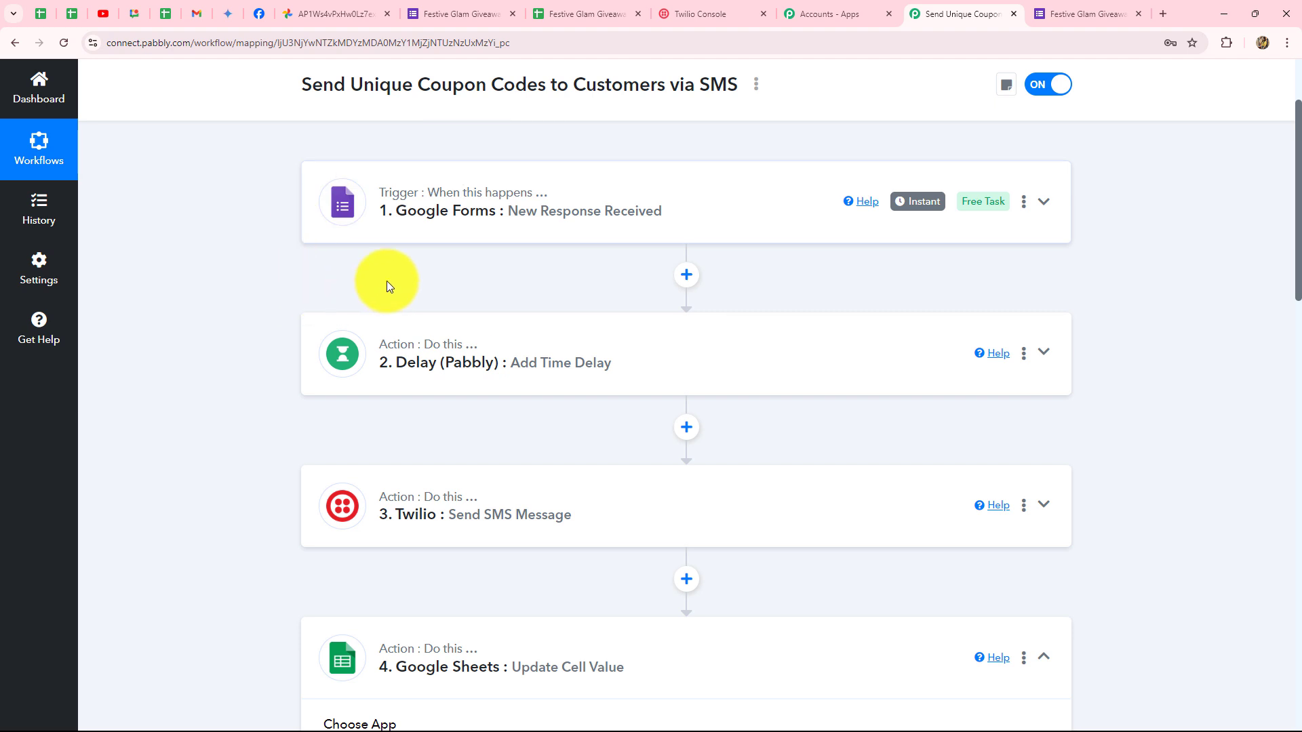
pyautogui.scroll(-1, 401, 453)
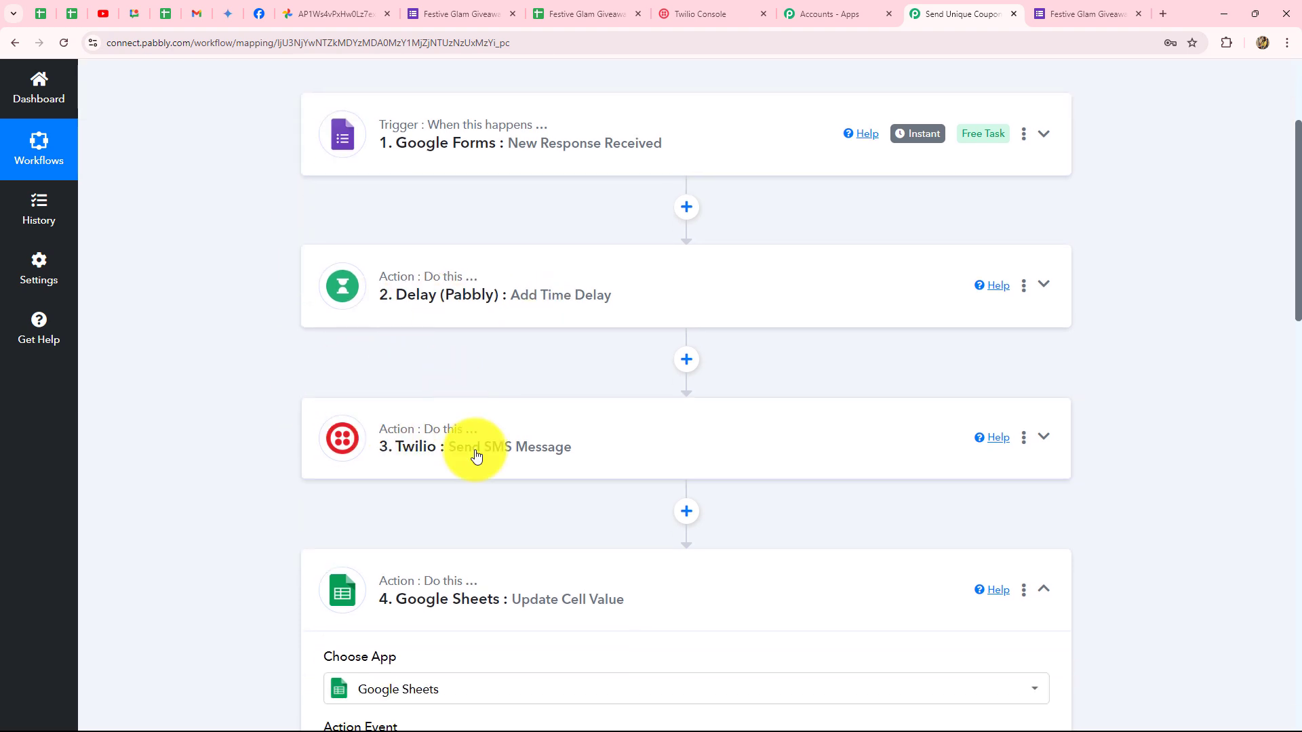
pyautogui.scroll(-4, 522, 476)
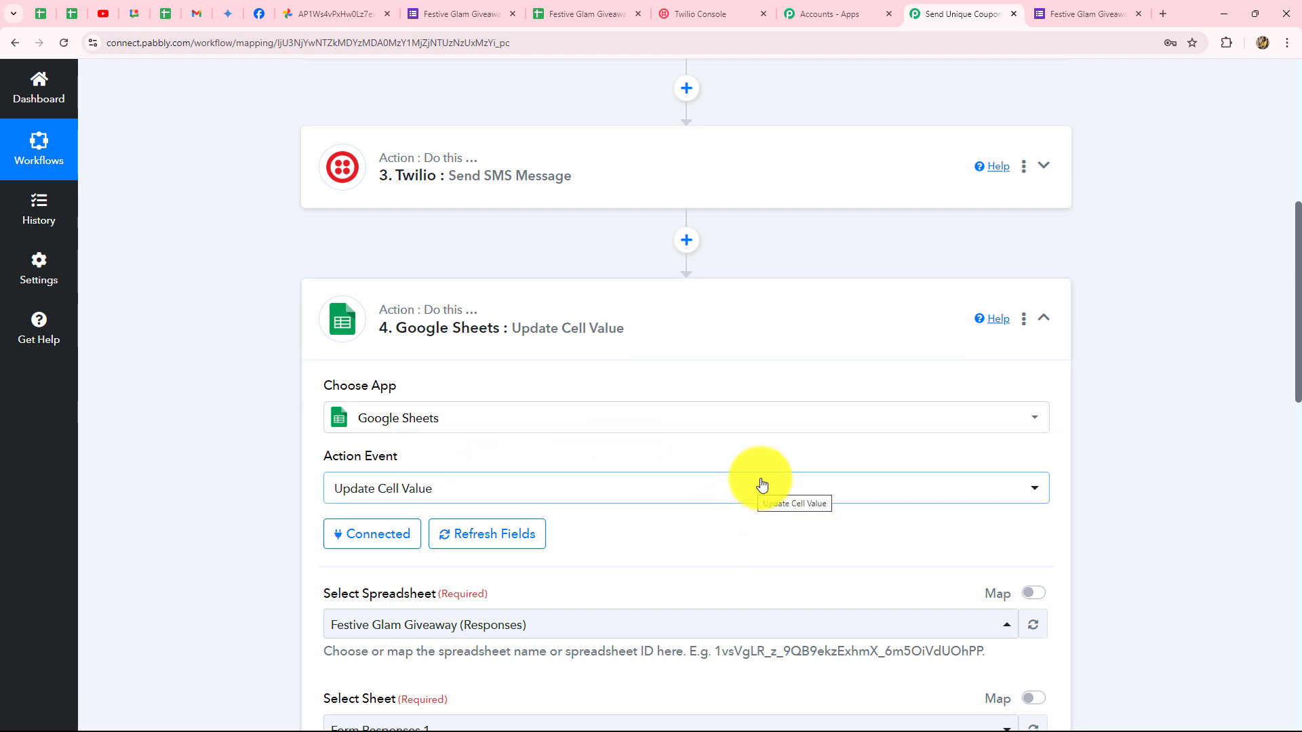
pyautogui.click(1043, 318)
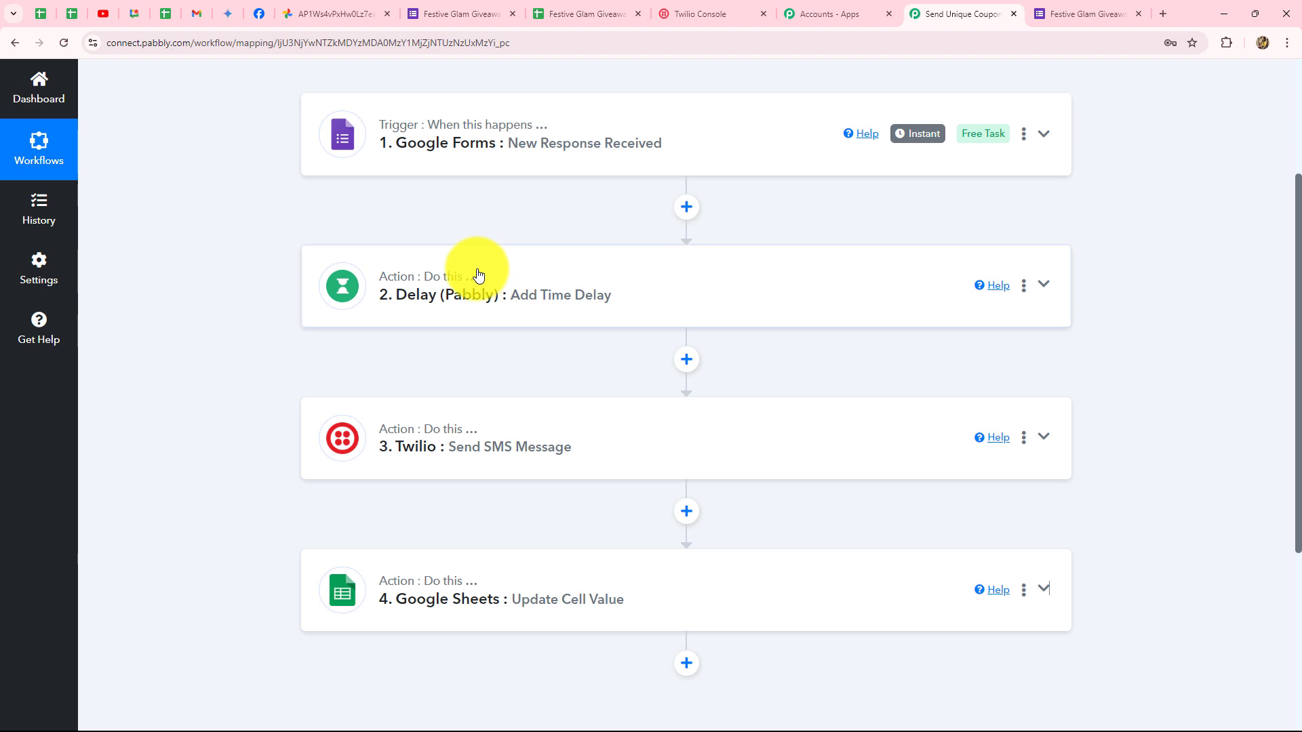
# Open the live giveaway form and enter the respondent's name and e-mail.
pyautogui.click(457, 9)
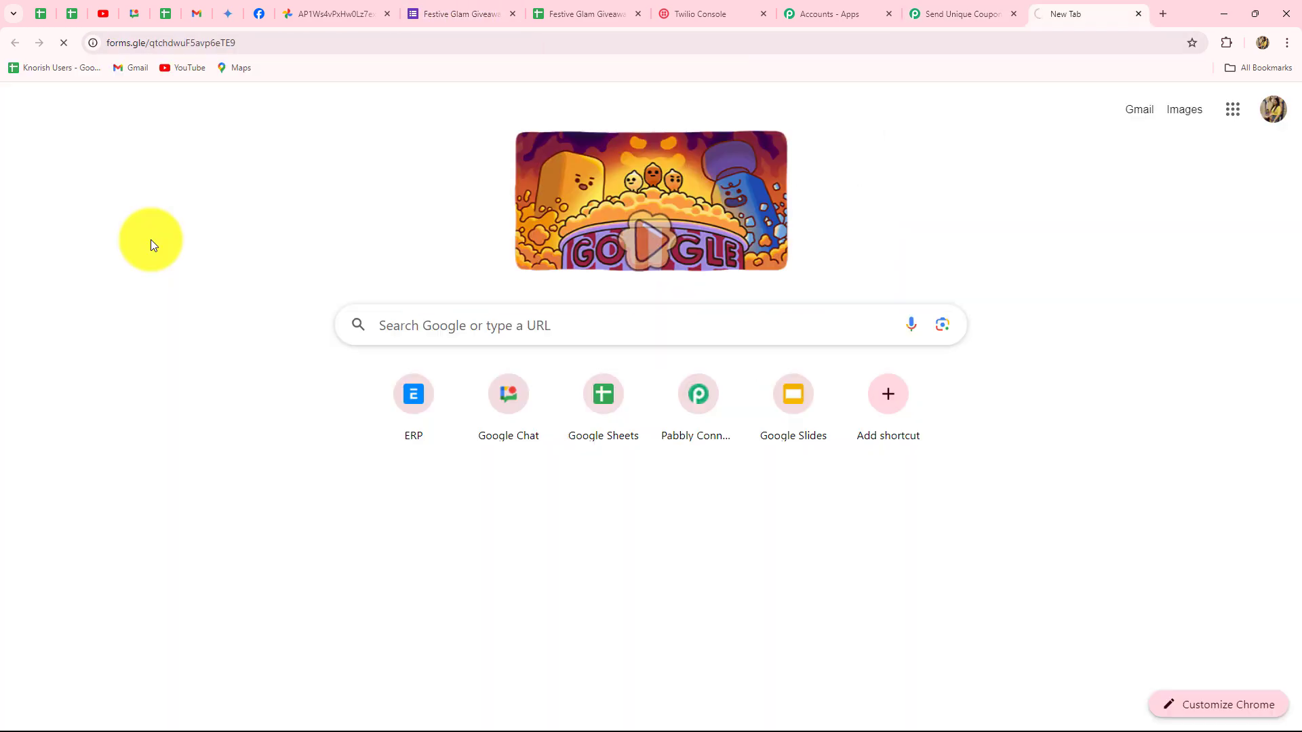
pyautogui.click(470, 110)
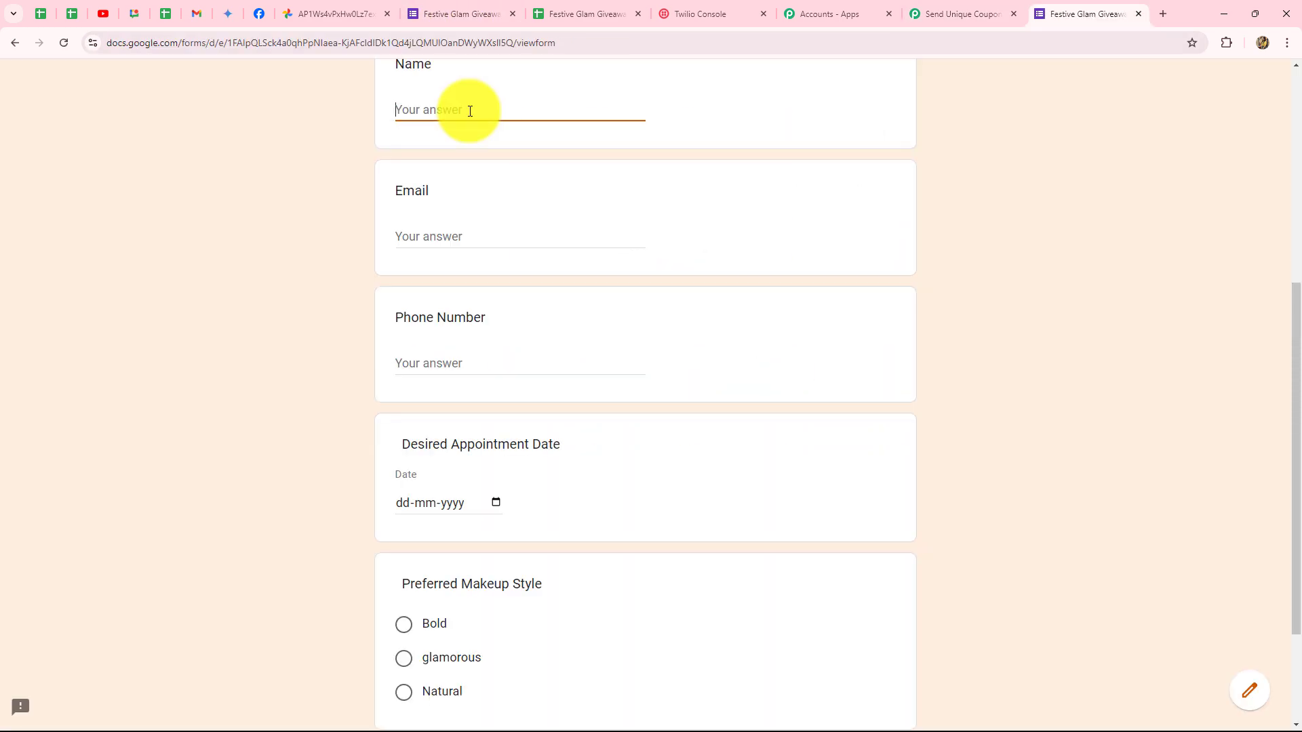
pyautogui.press('capslock')
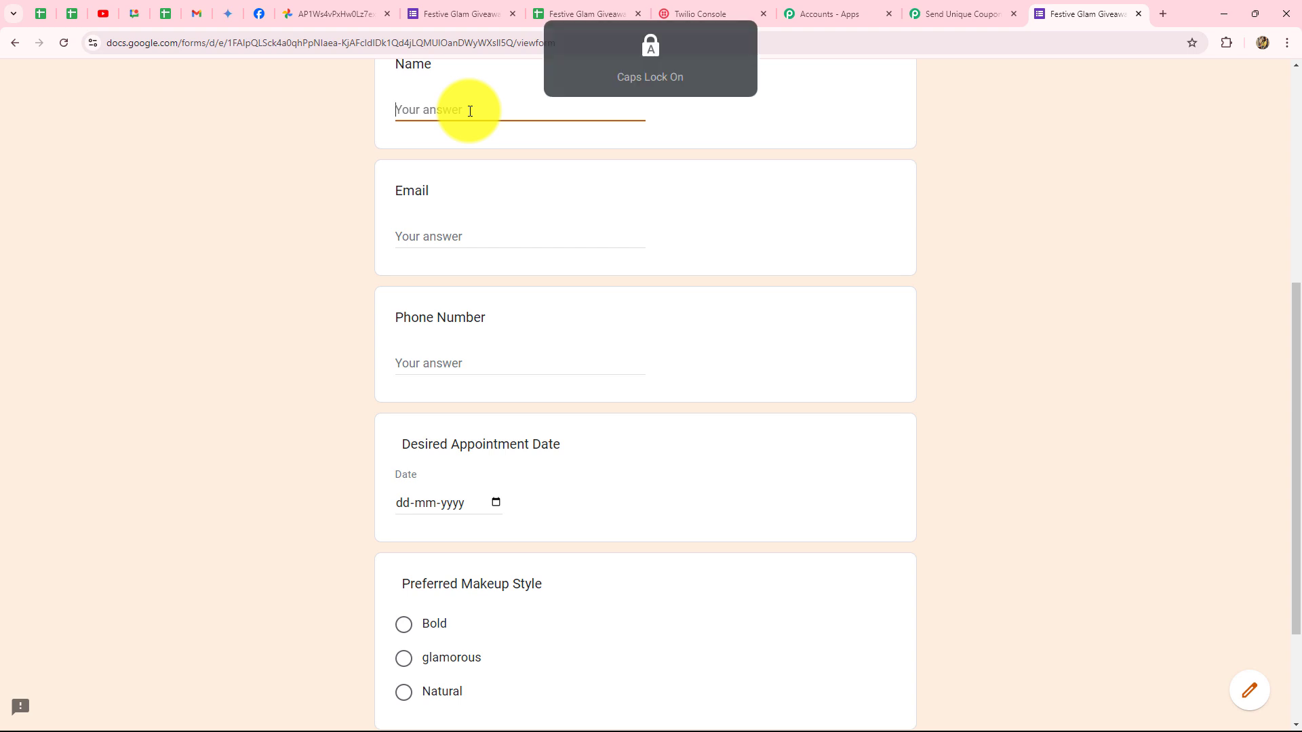
pyautogui.press('capslock')
pyautogui.write('New User')
pyautogui.click(425, 228)
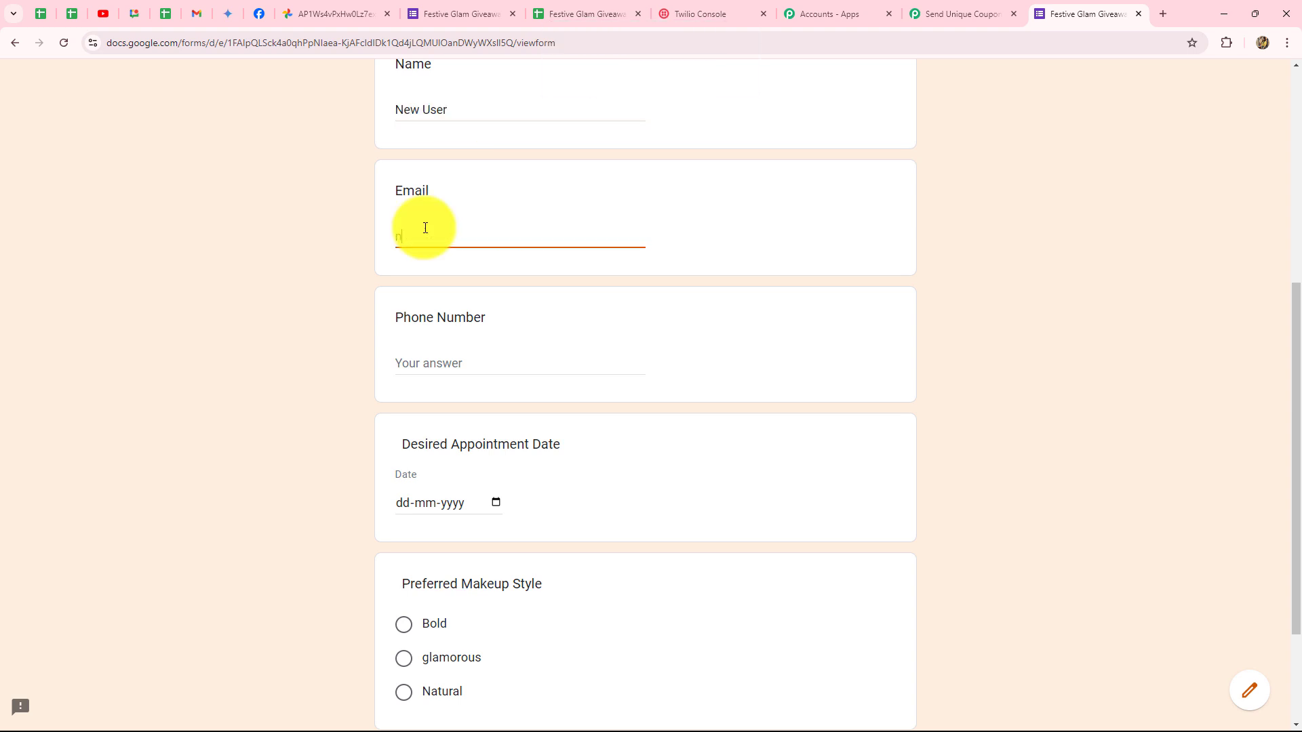
# Enter the phone number, set appointment date 29-09-2024, choose Natural style, and submit.
pyautogui.scroll(-3, 425, 228)
pyautogui.click(441, 207)
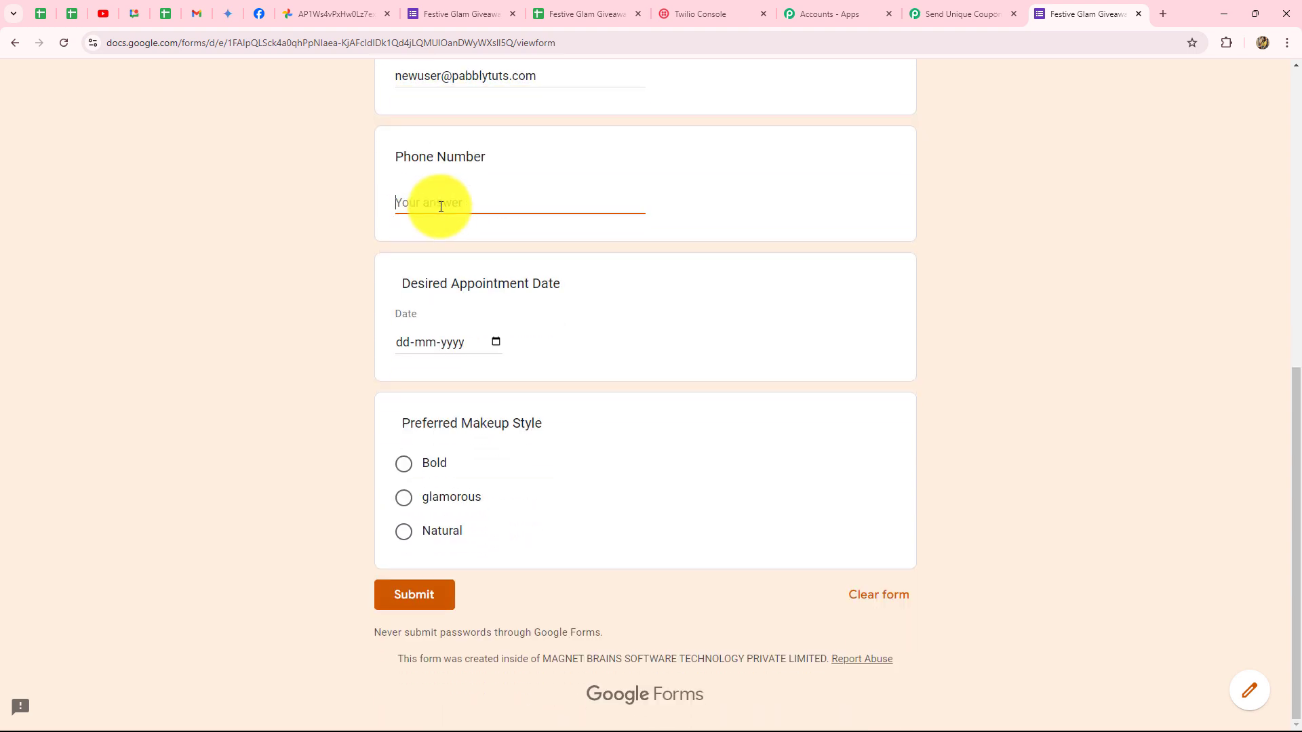
pyautogui.click(419, 344)
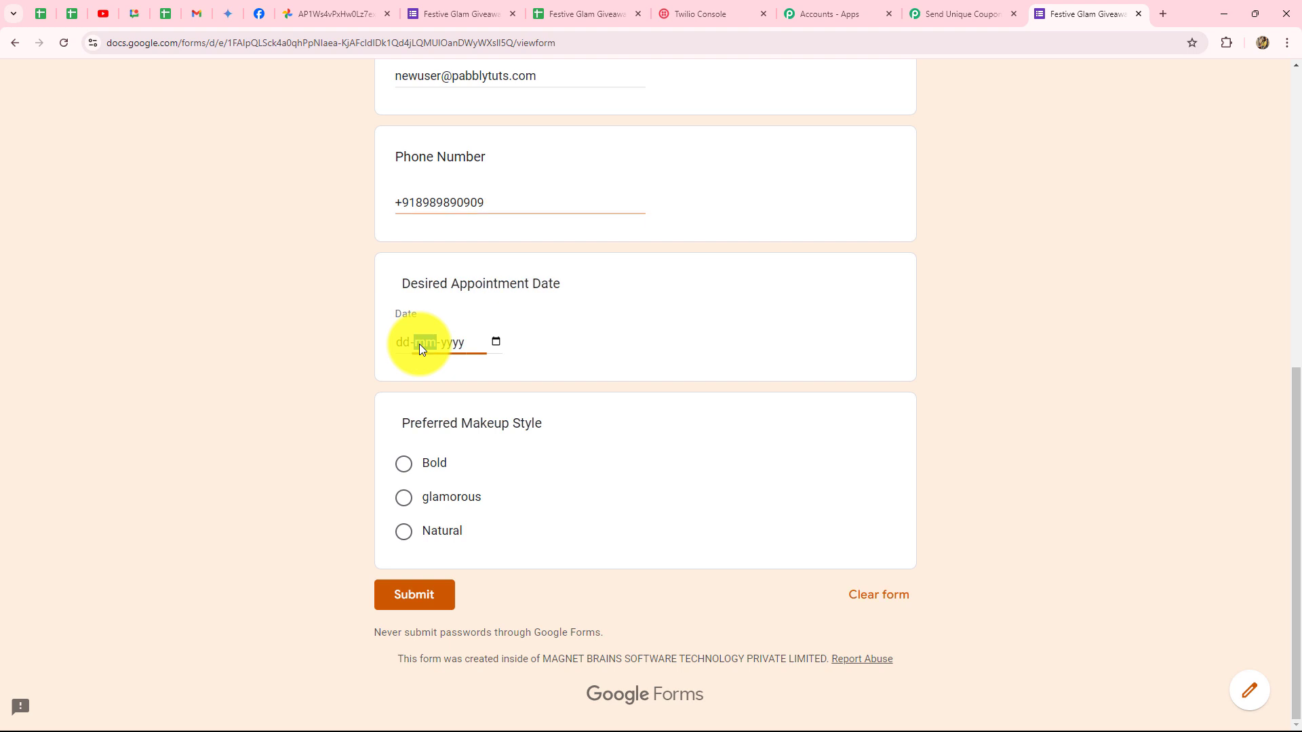
pyautogui.click(496, 341)
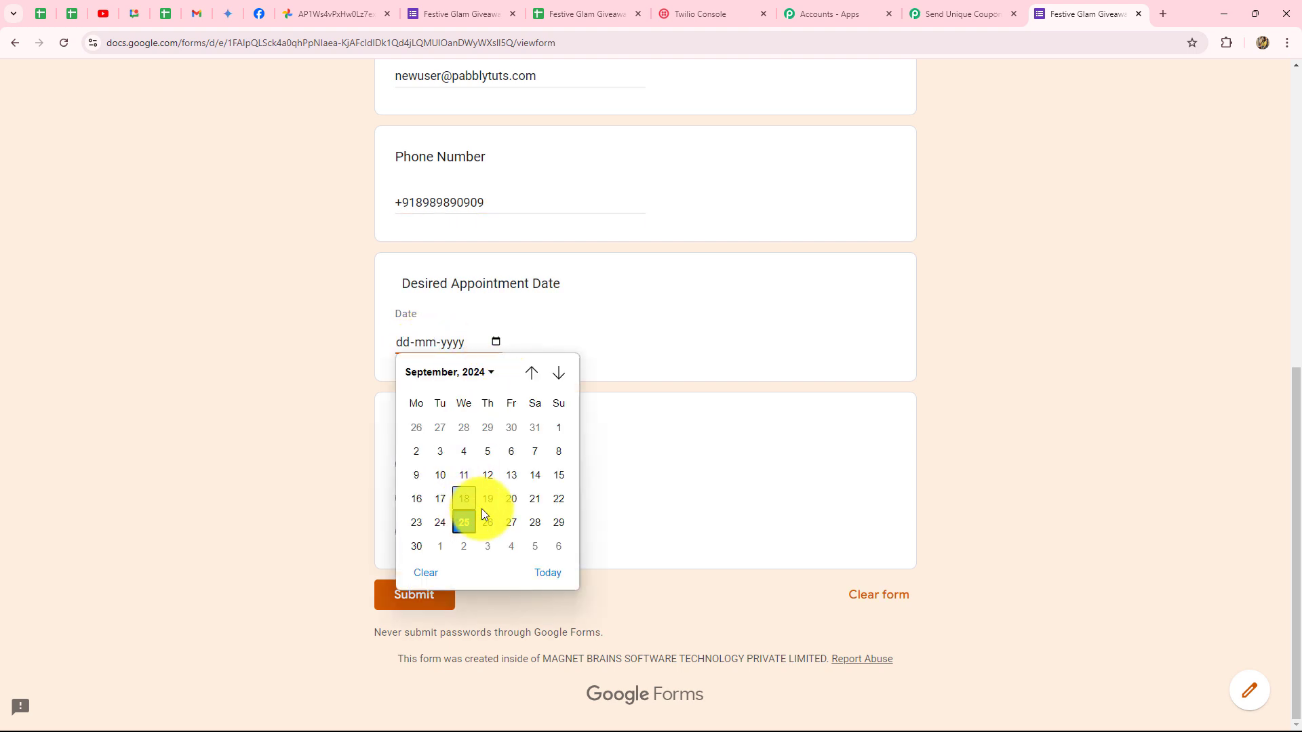
pyautogui.click(551, 528)
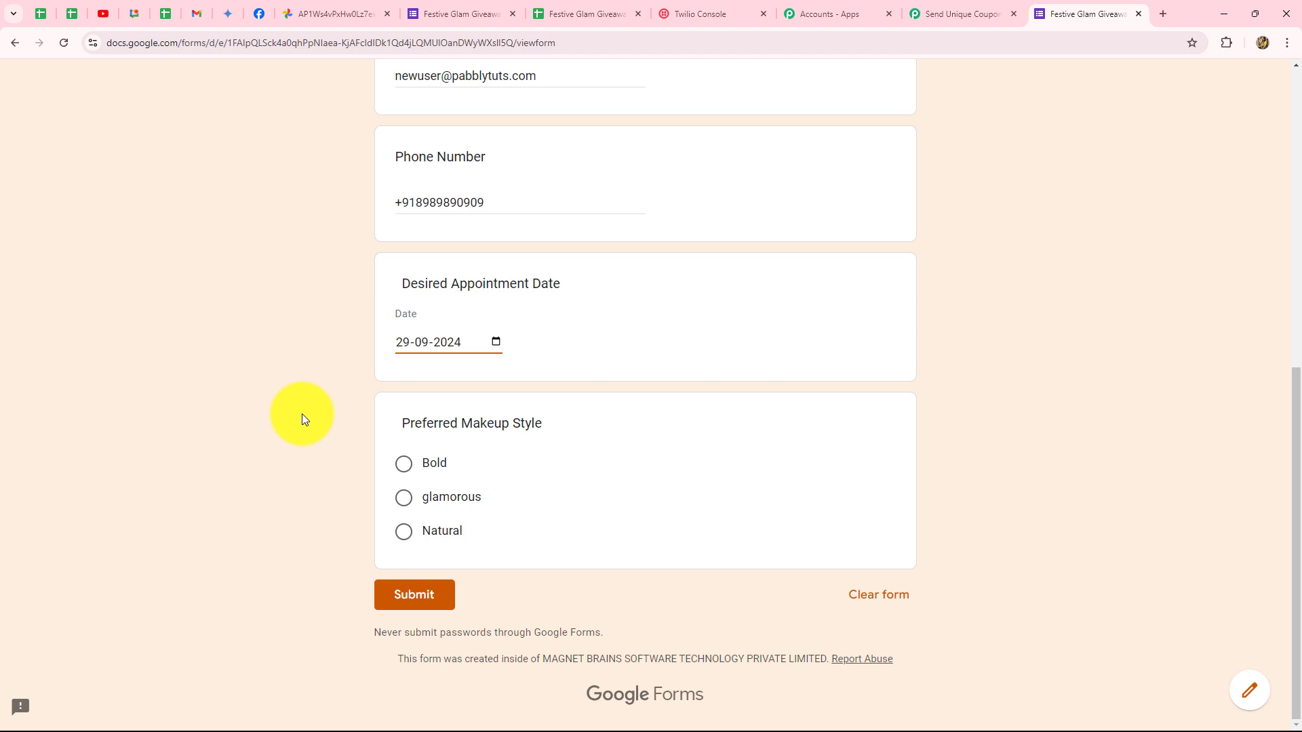
pyautogui.click(404, 533)
pyautogui.click(421, 621)
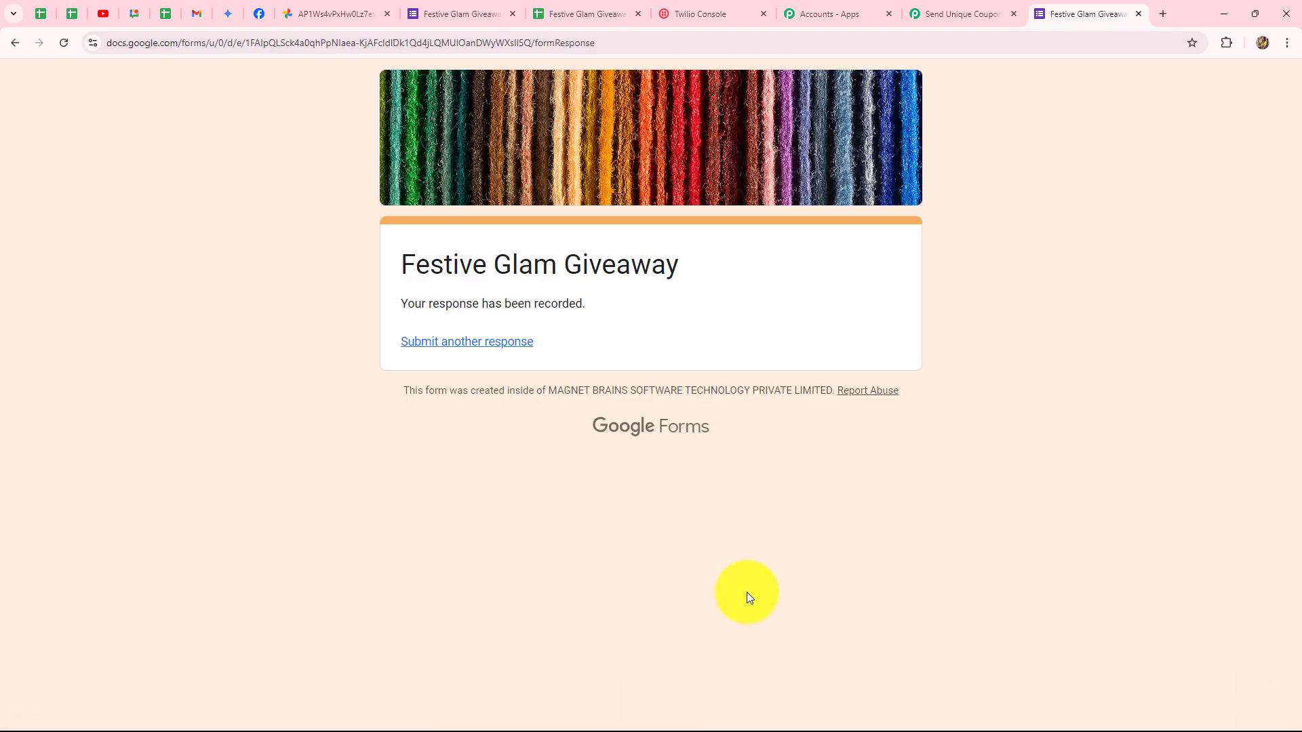
# Centre-align row 3, the new response, in the giveaway responses sheet.
pyautogui.click(547, 21)
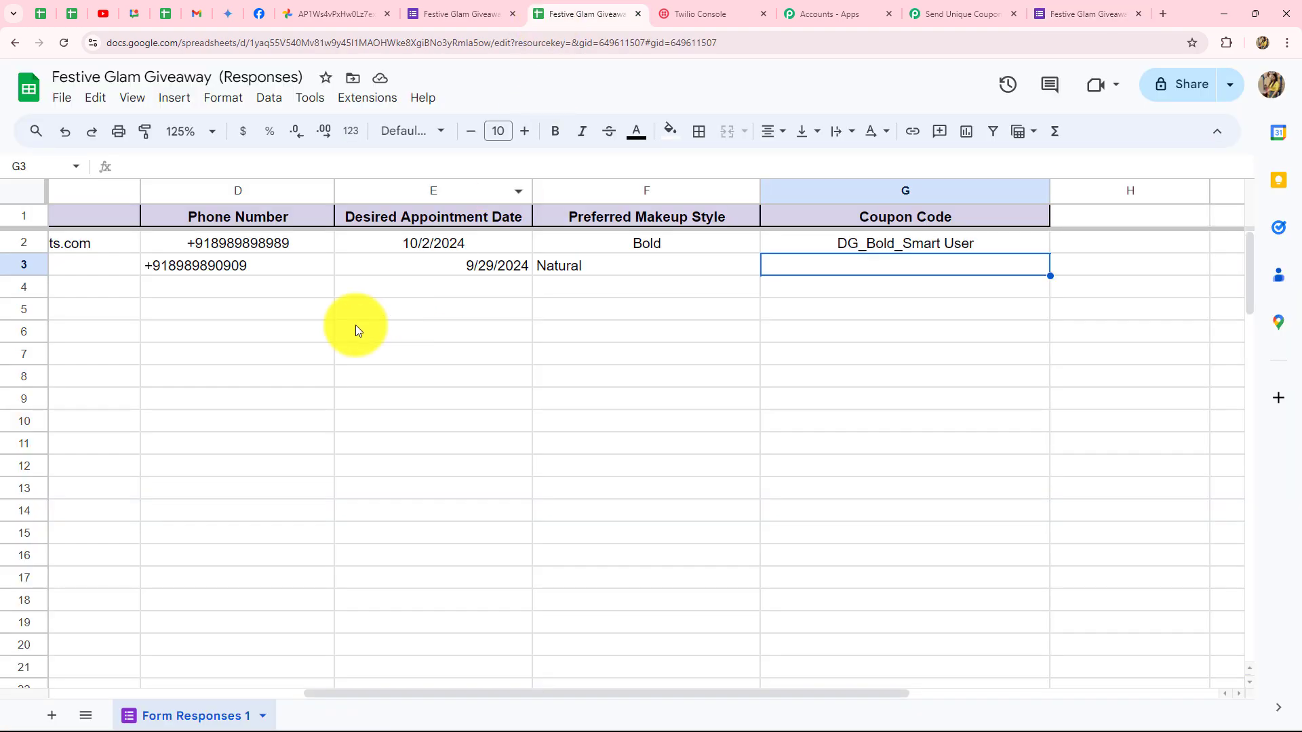
pyautogui.click(39, 267)
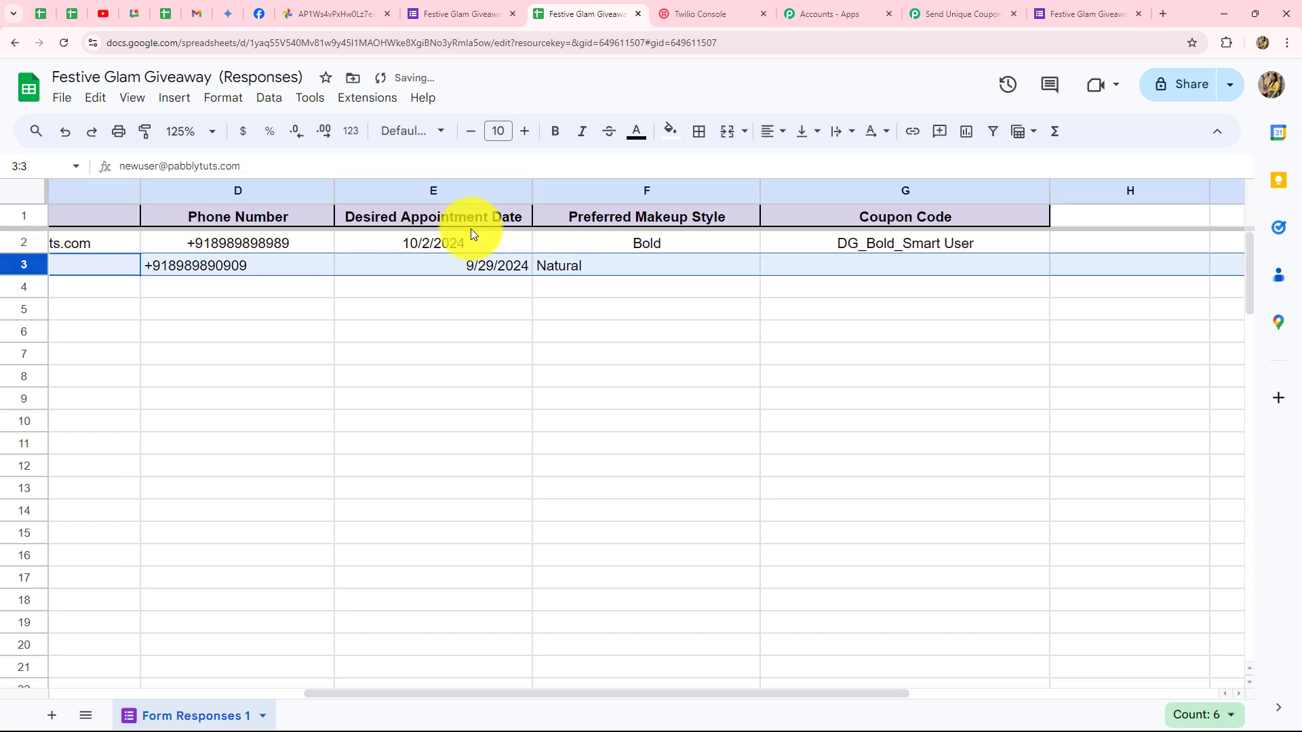
pyautogui.click(768, 131)
pyautogui.click(801, 163)
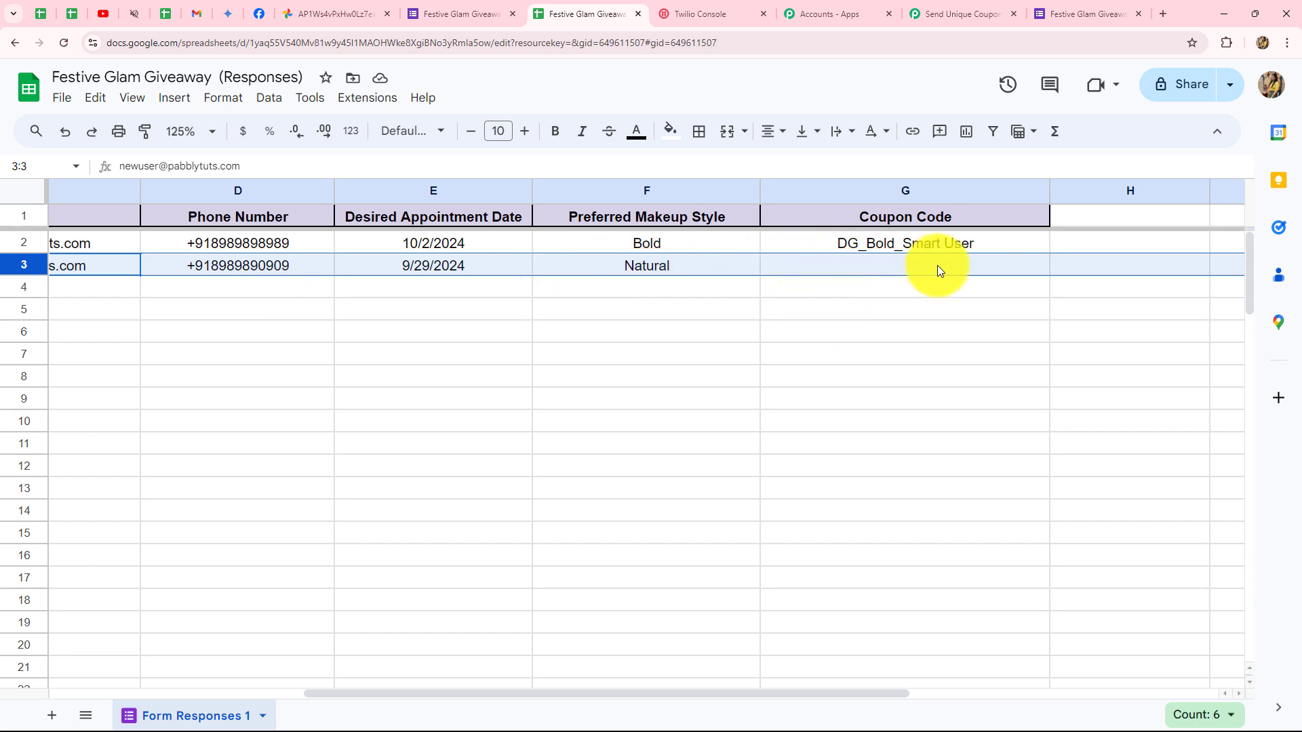
pyautogui.click(687, 323)
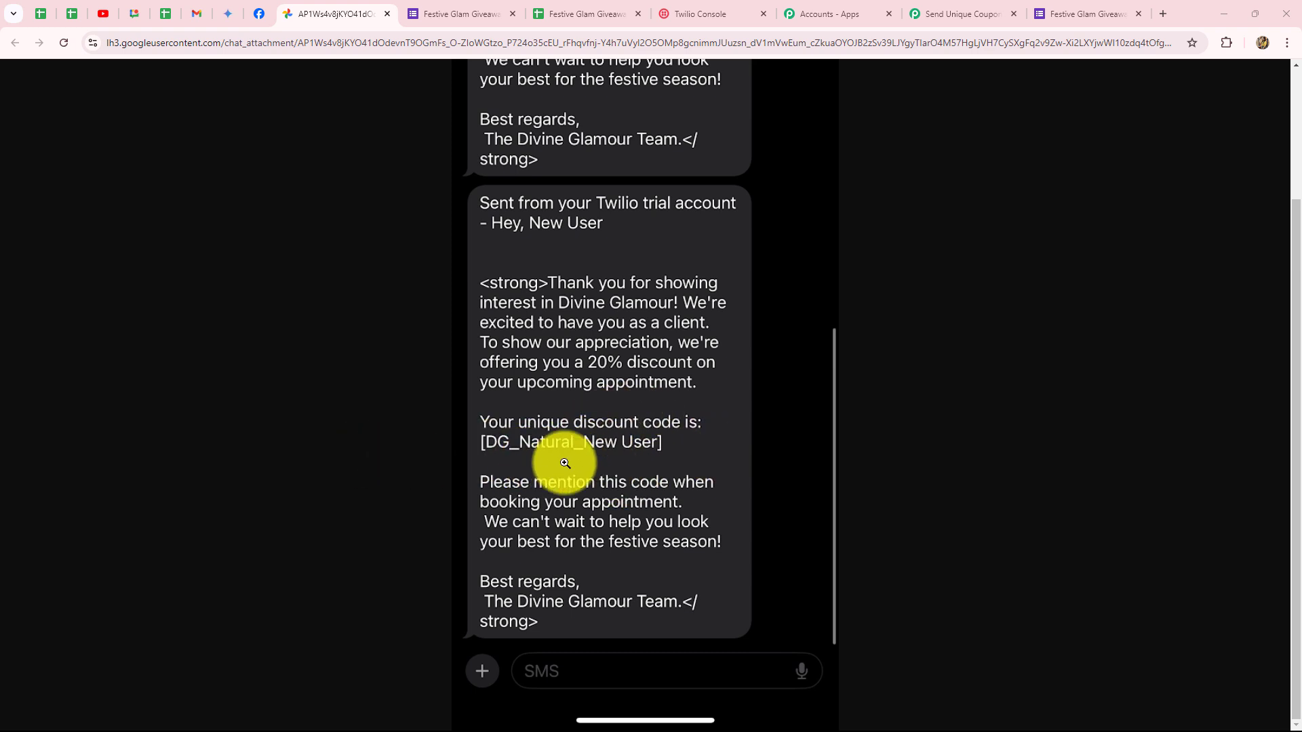
# Verify G3 reads DG_Natural_New User, then return to the Pabbly workflow.
pyautogui.click(597, 12)
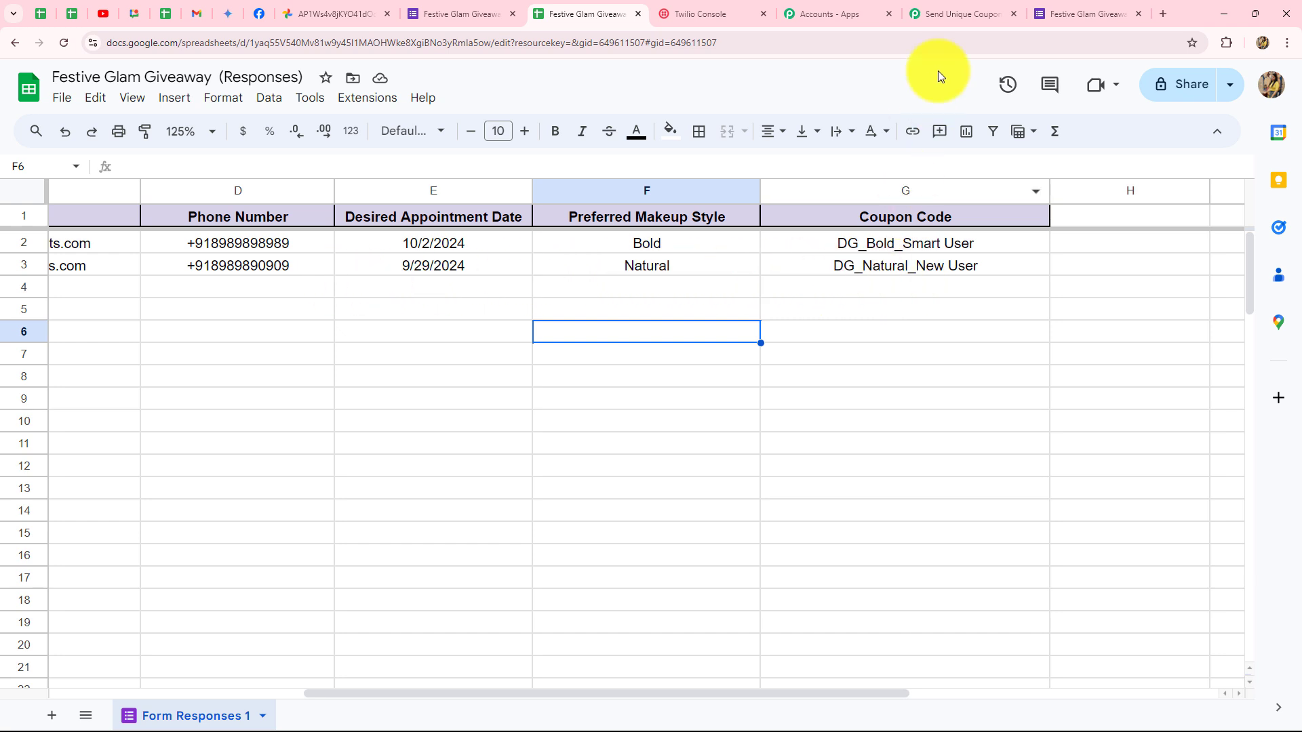
pyautogui.click(953, 13)
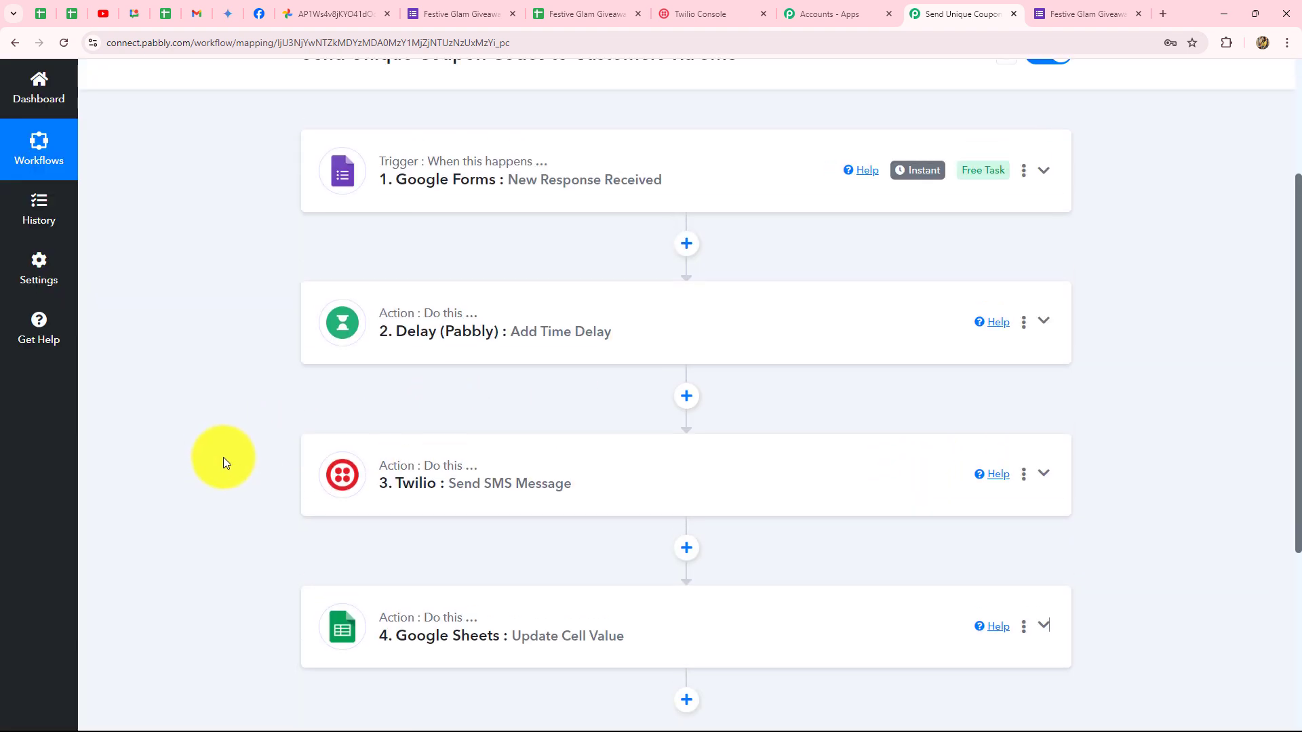
pyautogui.scroll(-2, 222, 457)
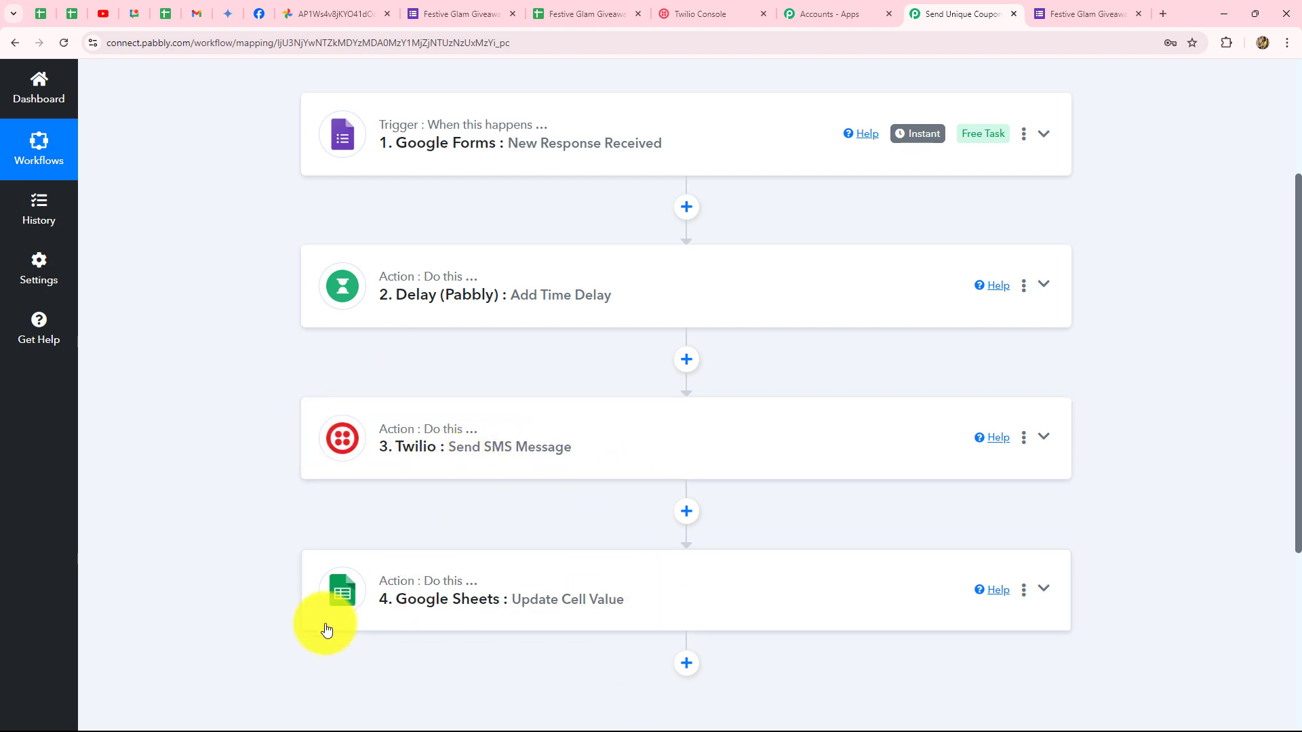
pyautogui.scroll(3, 327, 525)
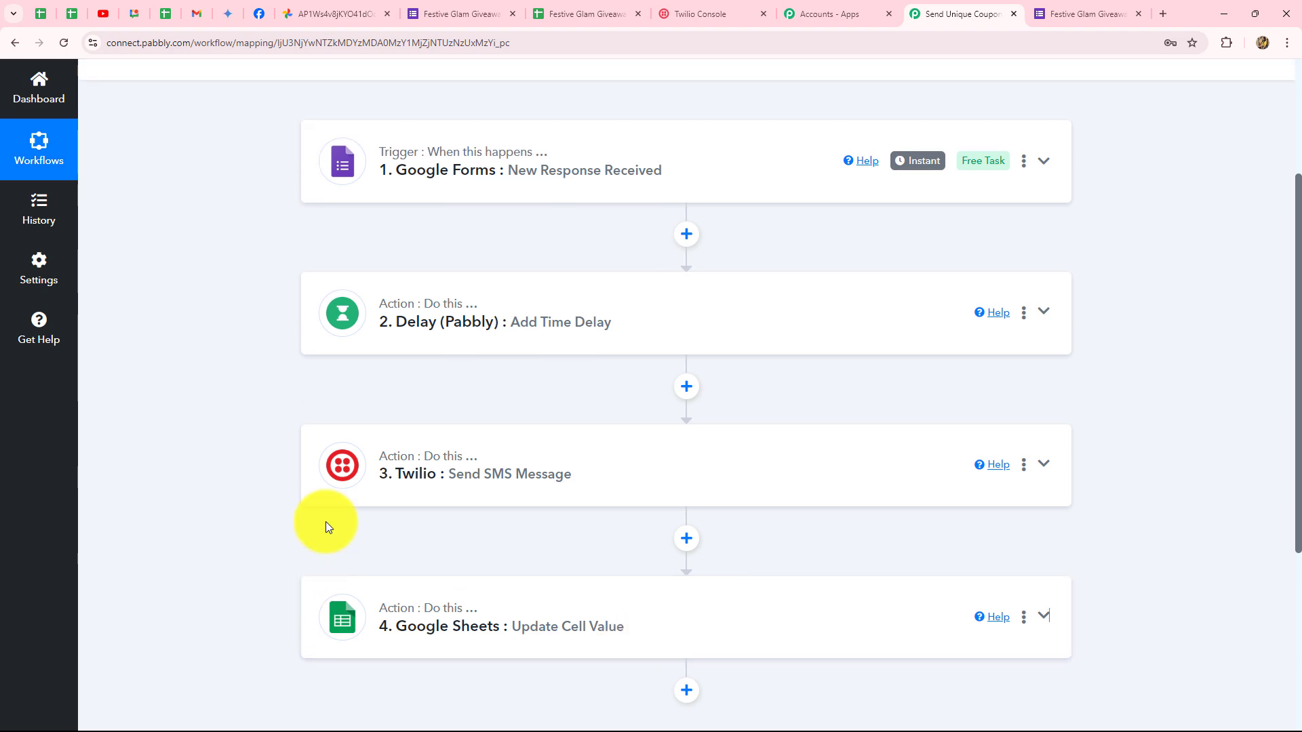
pyautogui.scroll(-3, 327, 526)
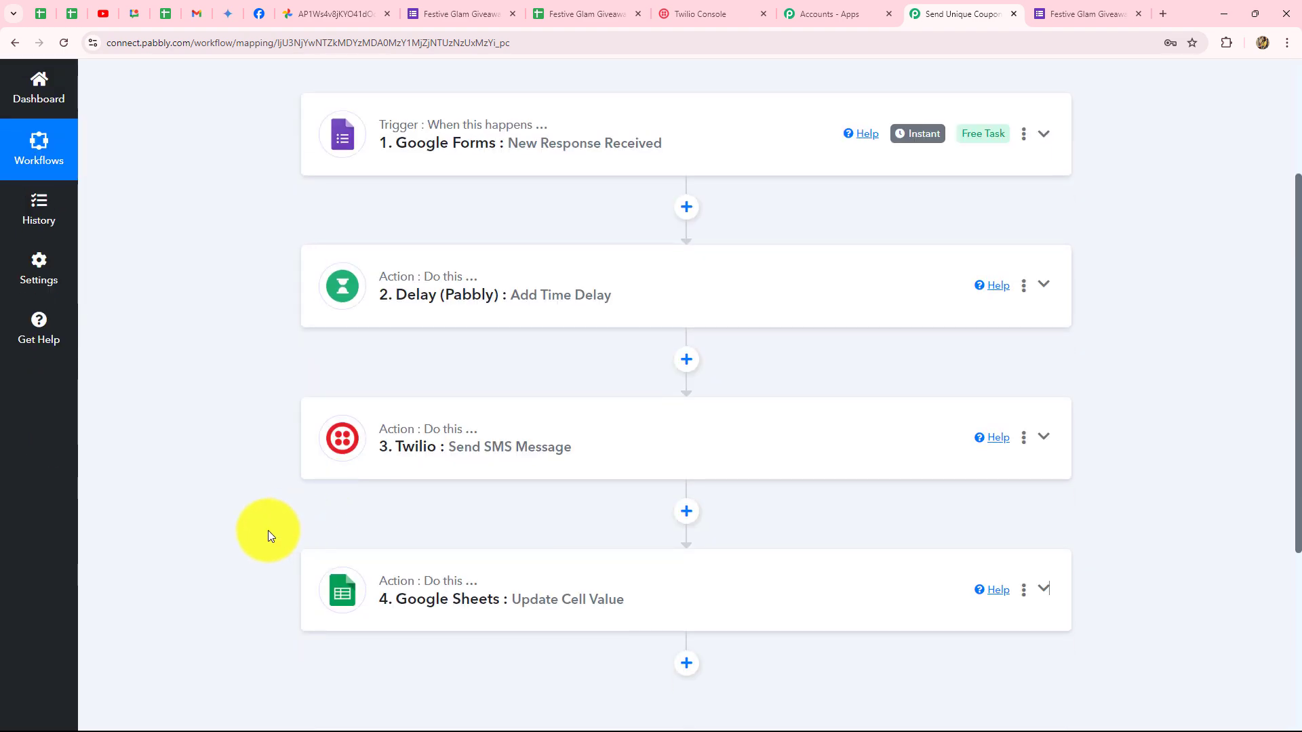